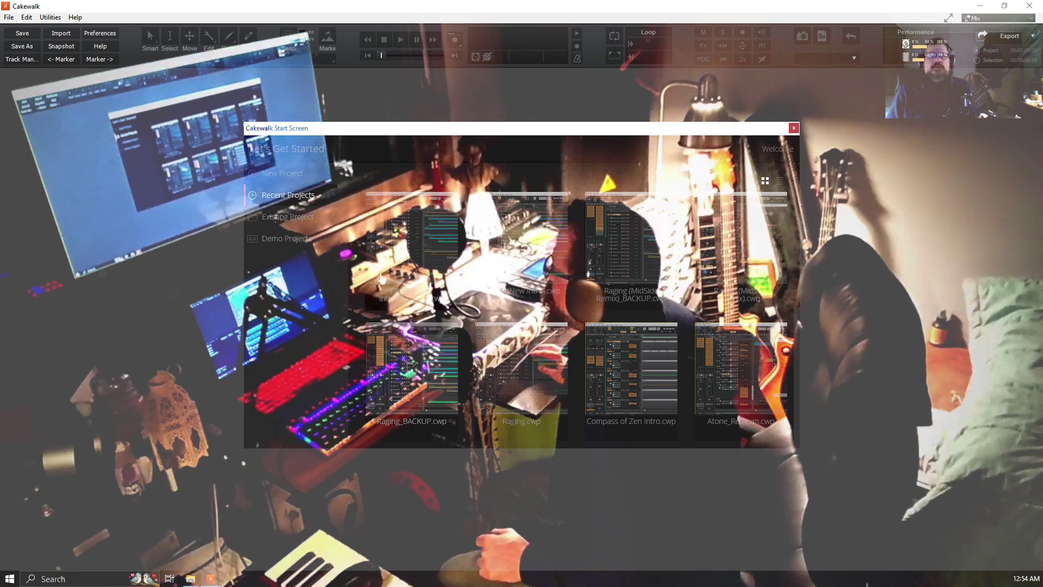
Create a new project from the template that provides one audio track and one MIDI track
{"action": "left_click", "coordinate": [271, 176]}
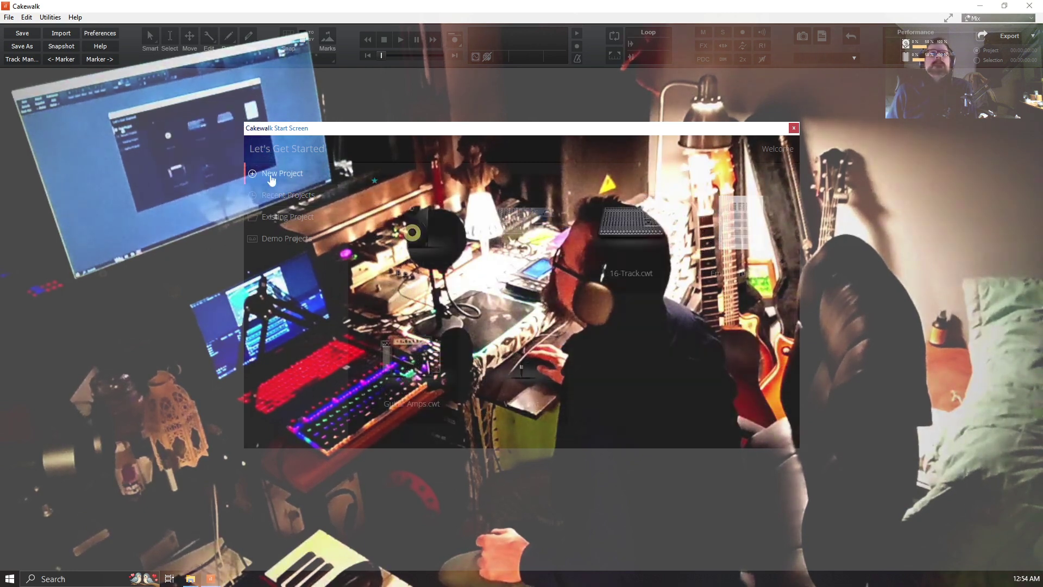
{"action": "left_click", "coordinate": [431, 263]}
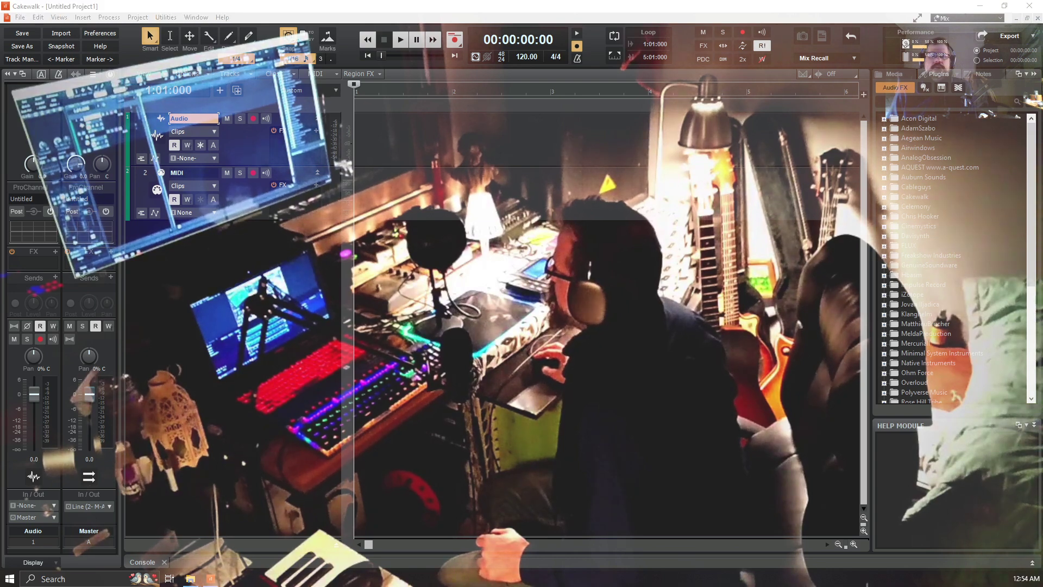
{"action": "left_click", "coordinate": [5, 6]}
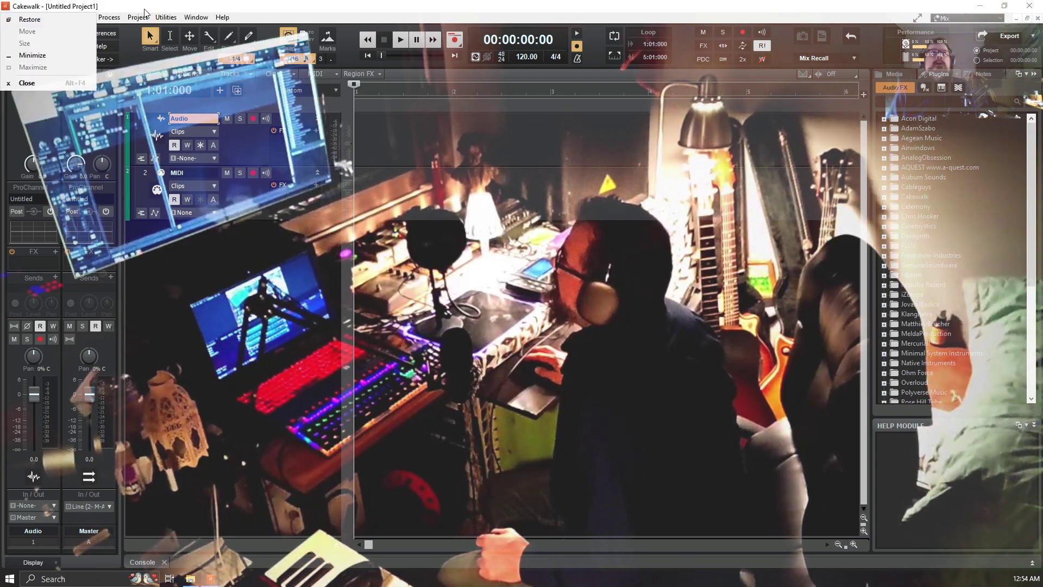
{"action": "left_click", "coordinate": [146, 12]}
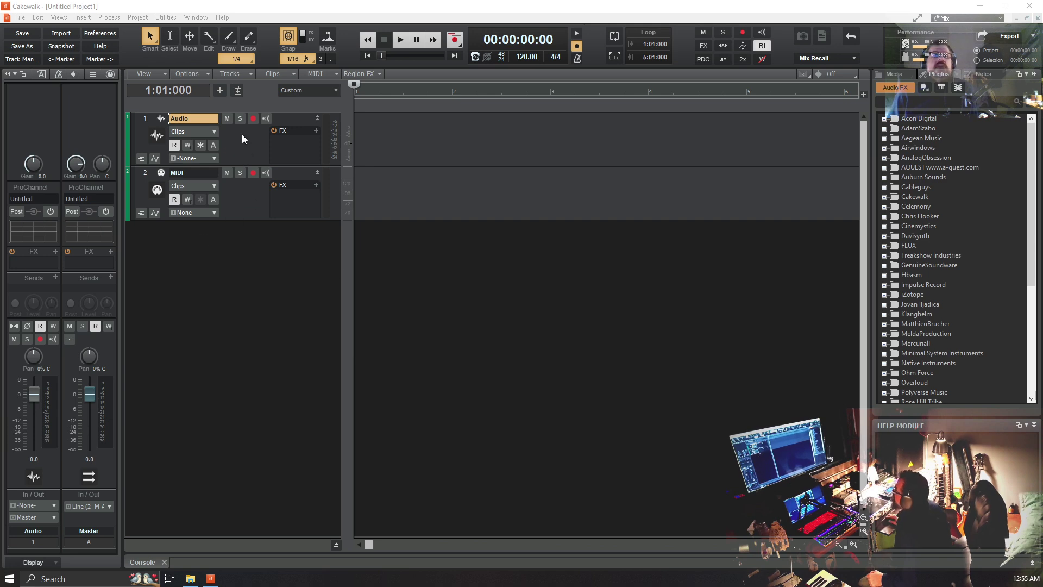
Delete the MIDI track from the project
{"action": "right_click", "coordinate": [229, 195]}
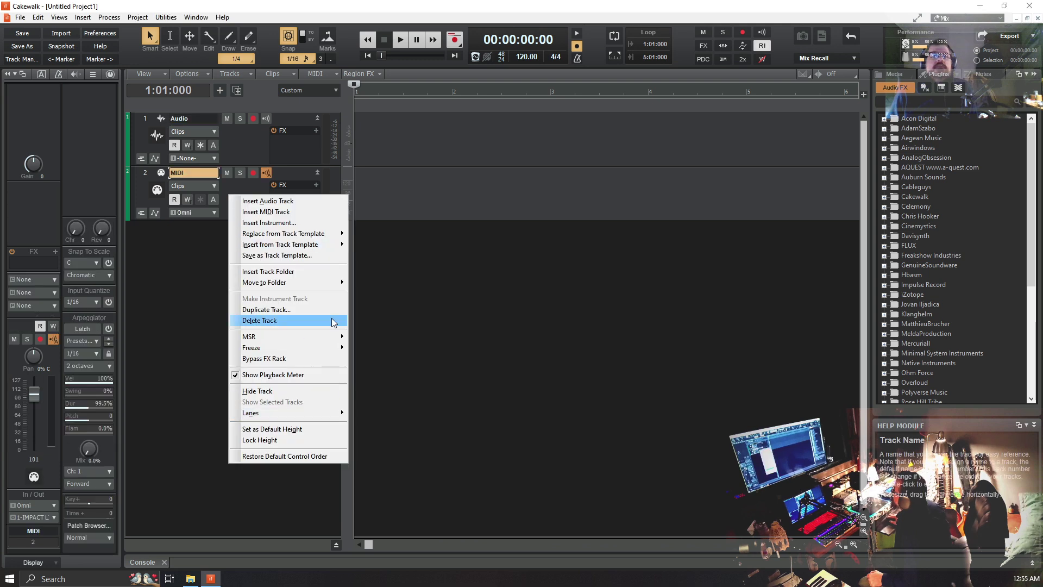
{"action": "left_click", "coordinate": [269, 319]}
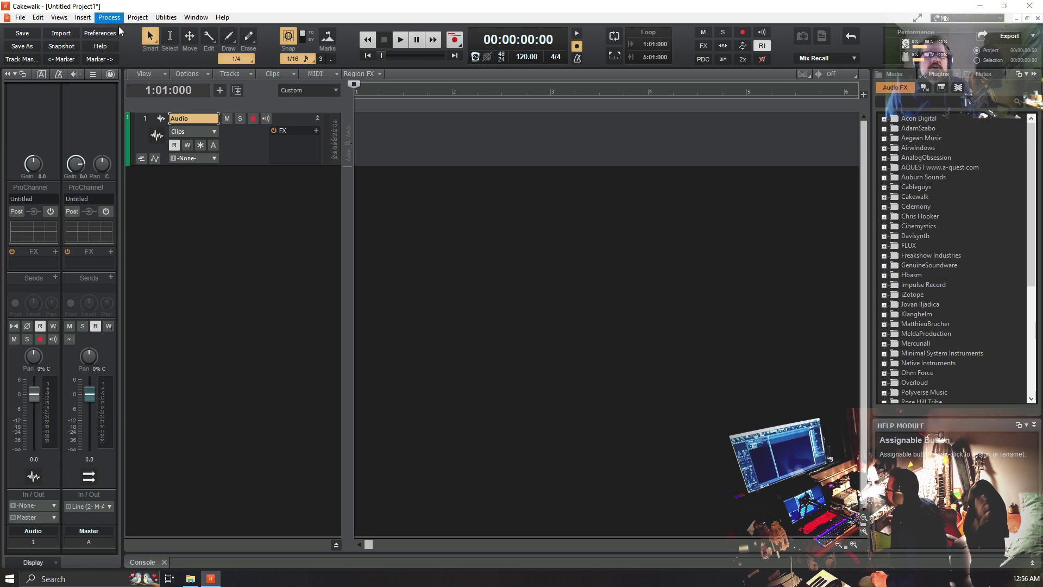
Review the audio device preferences, accept them as they are, and arm the audio track for recording
{"action": "left_click", "coordinate": [99, 34]}
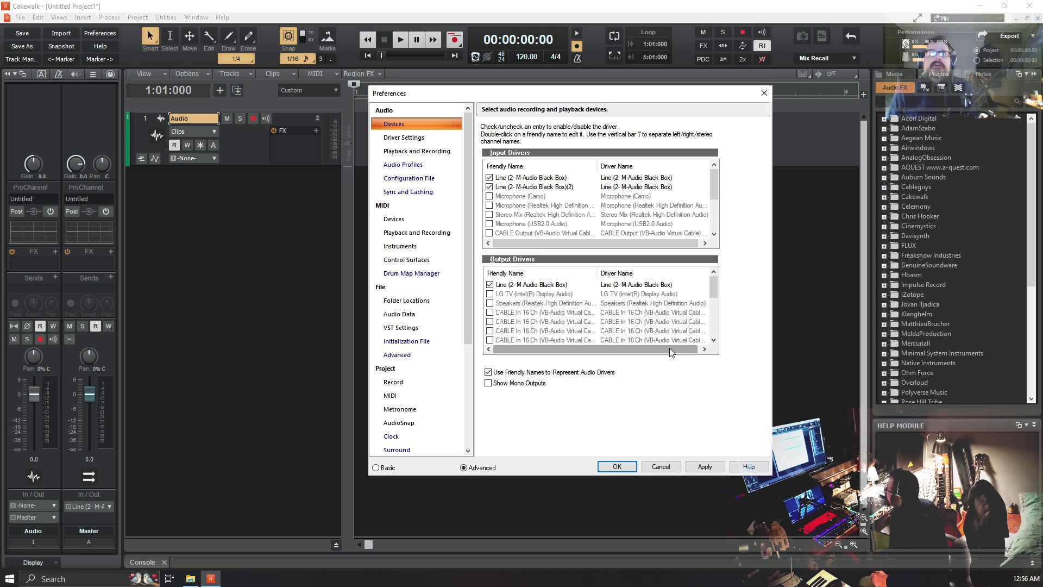
{"action": "left_click", "coordinate": [623, 466]}
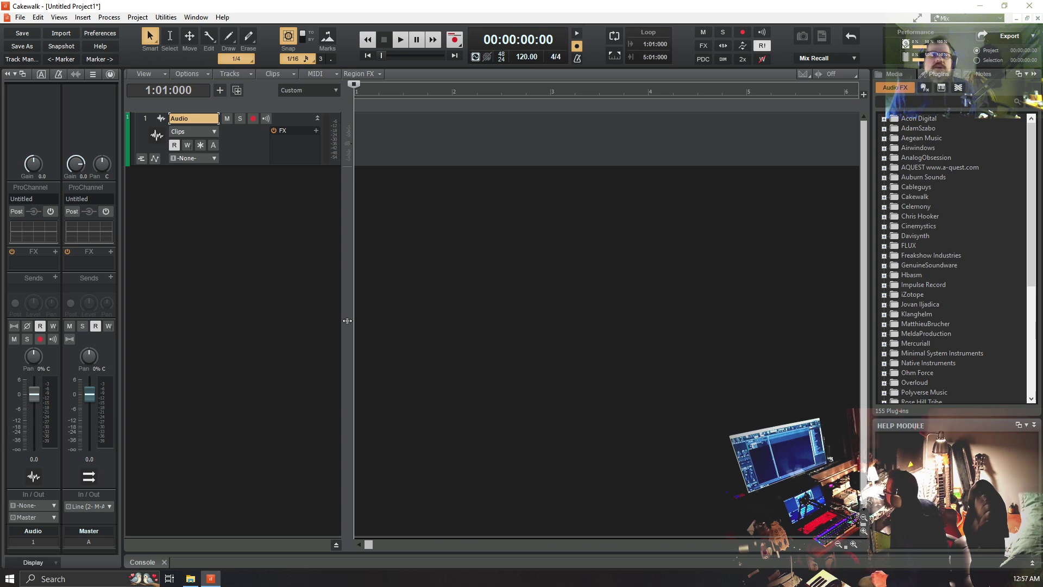
{"action": "left_click", "coordinate": [252, 119]}
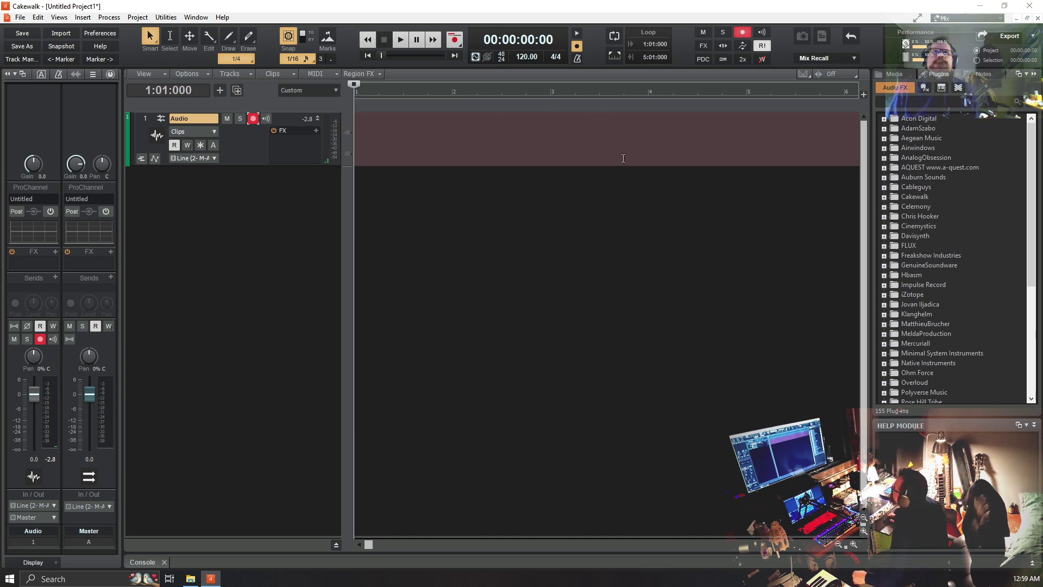
Set the project's meter to 6/8 and its key signature to B (5 Sharps) at measure 1
{"action": "left_click", "coordinate": [556, 58]}
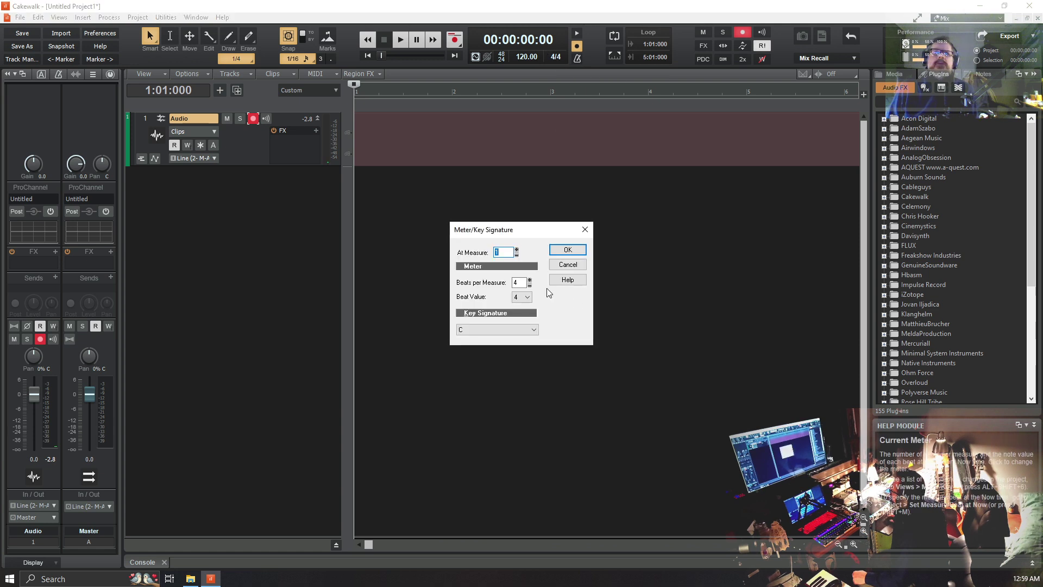
{"action": "left_click", "coordinate": [529, 280]}
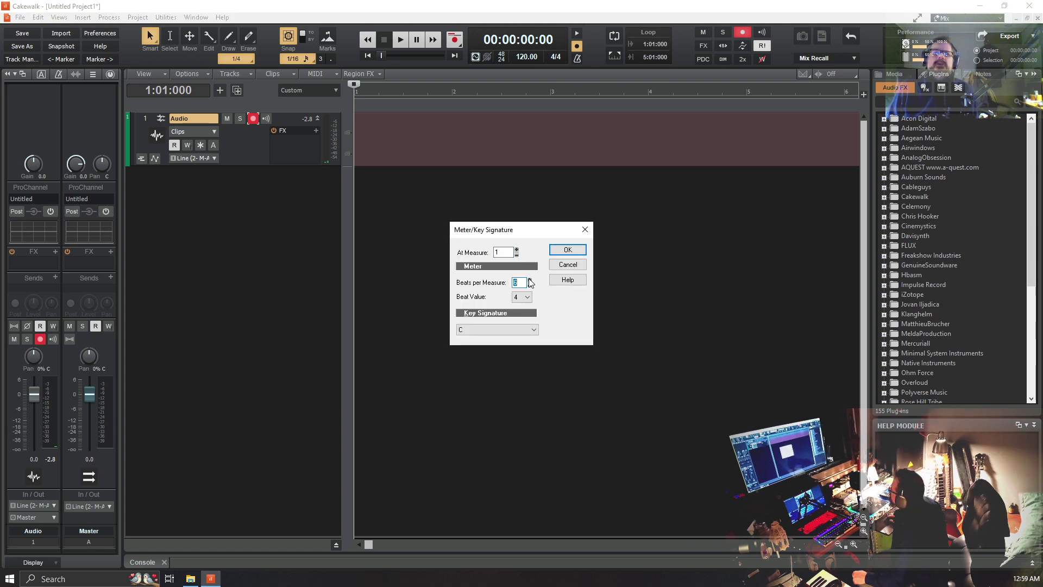
{"action": "left_click", "coordinate": [529, 299]}
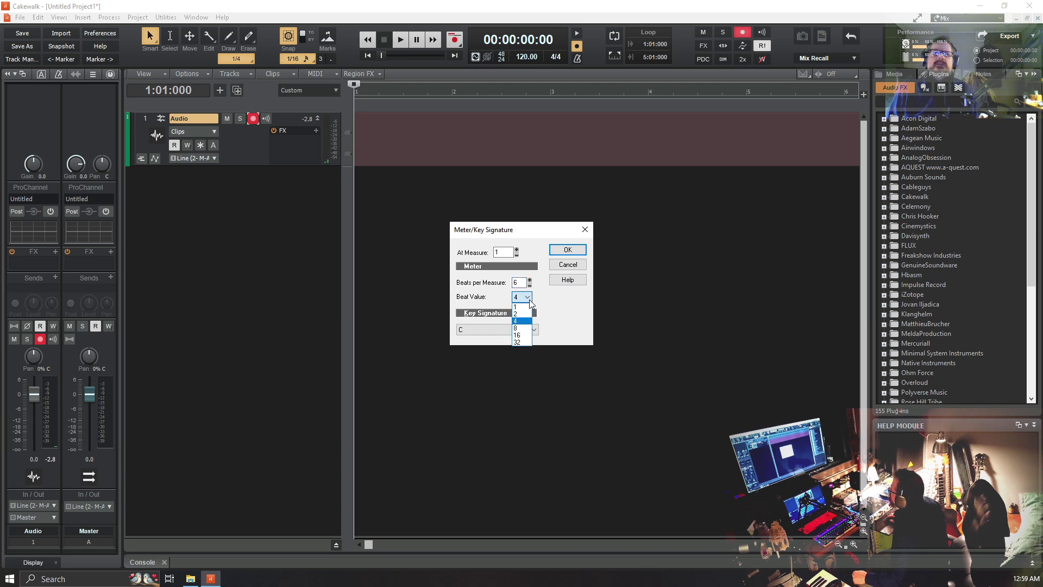
{"action": "left_click", "coordinate": [524, 327]}
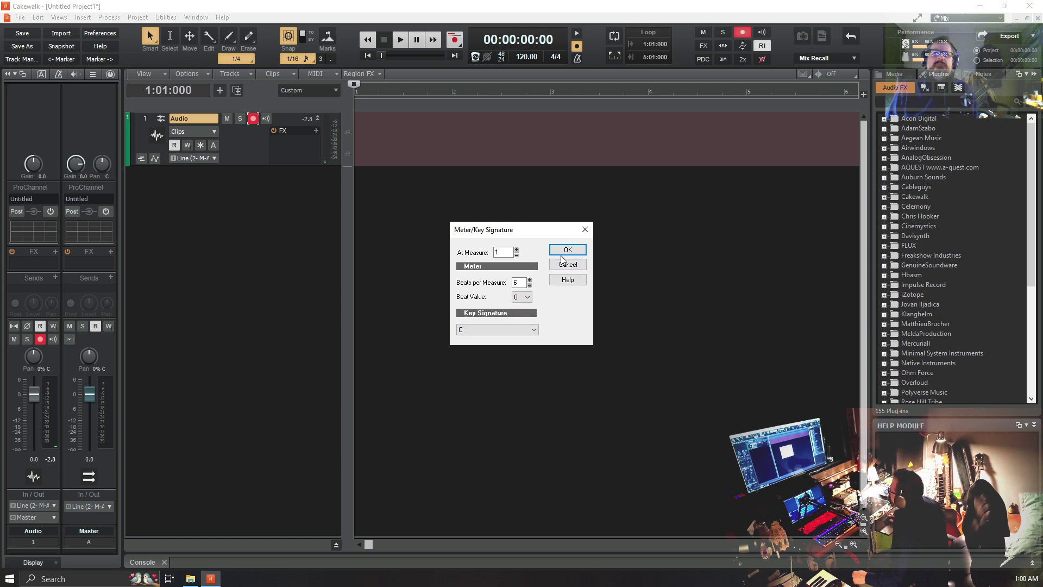
{"action": "left_click", "coordinate": [523, 328]}
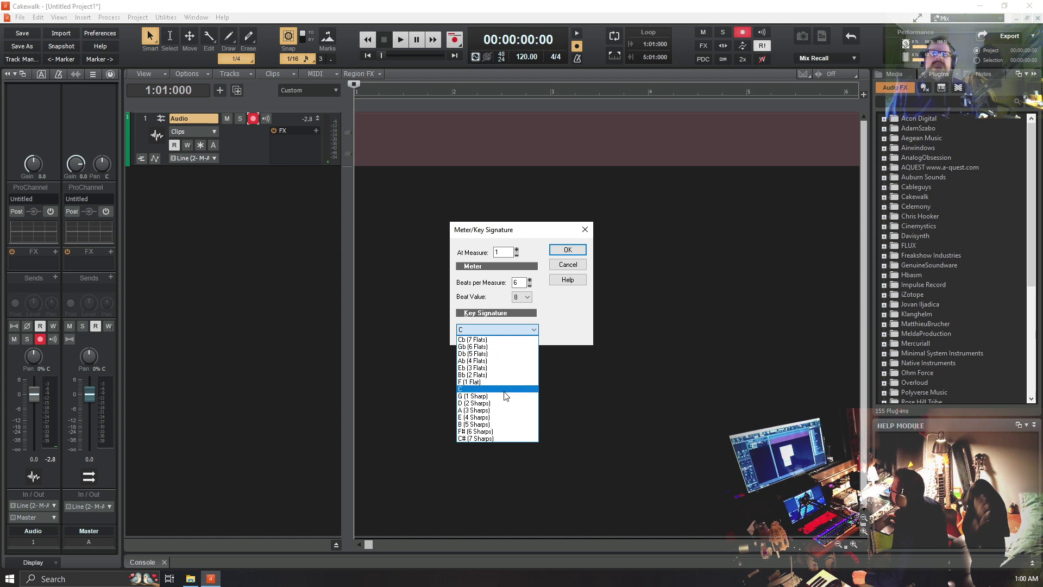
{"action": "left_click", "coordinate": [497, 417]}
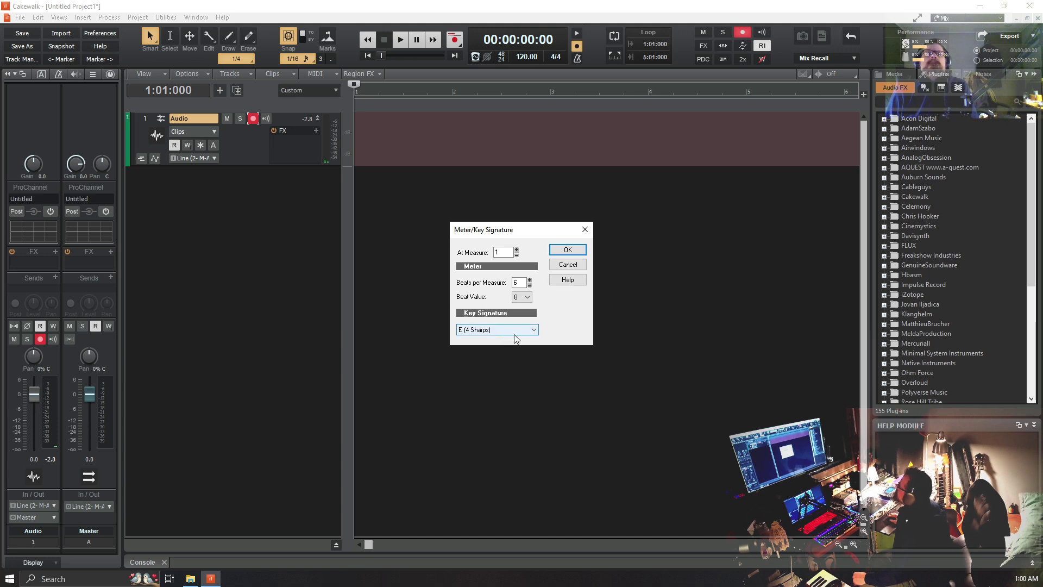
{"action": "left_click", "coordinate": [535, 329]}
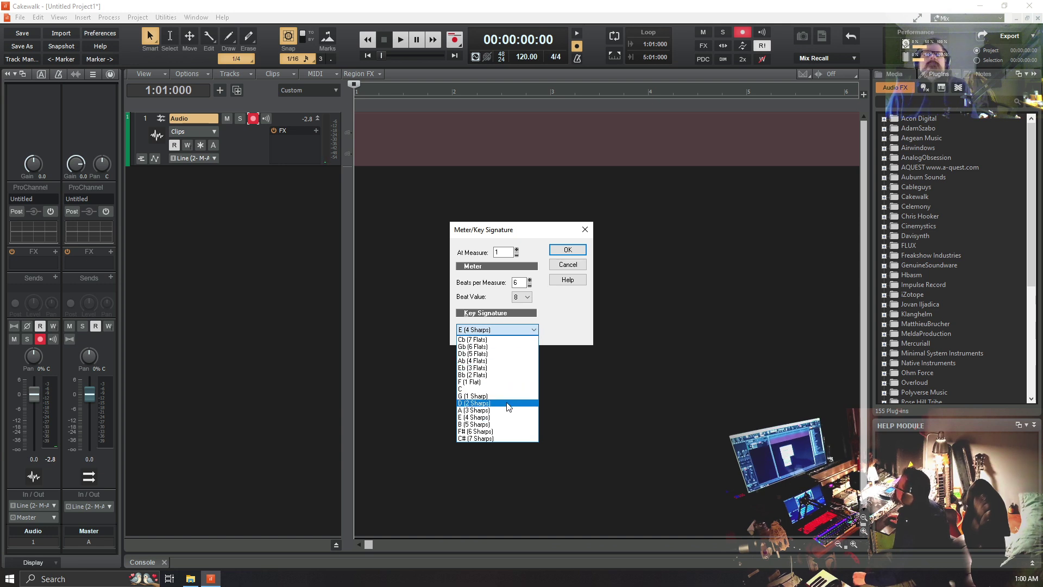
{"action": "left_click", "coordinate": [494, 424]}
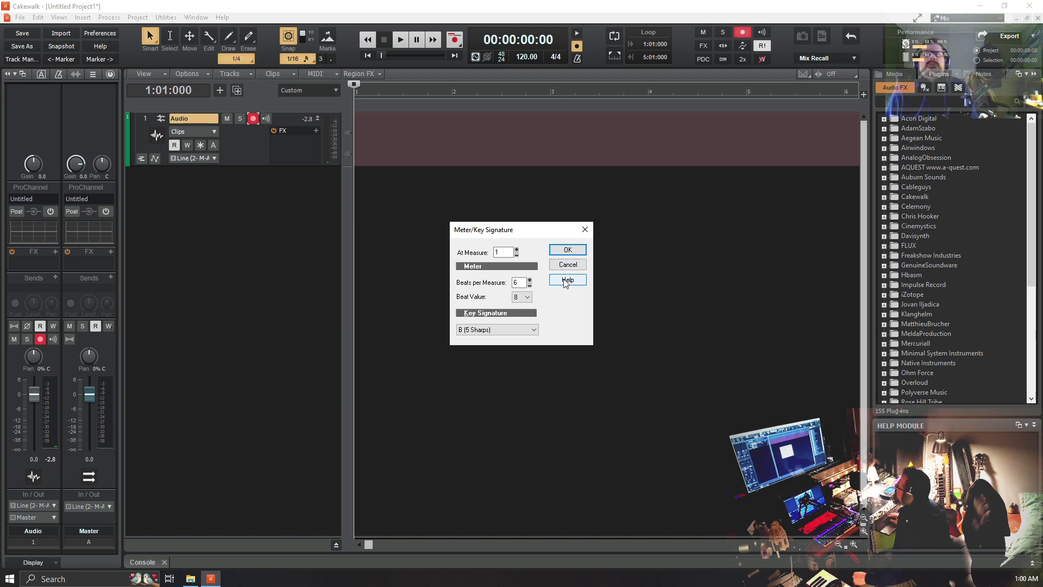
{"action": "left_click", "coordinate": [561, 254]}
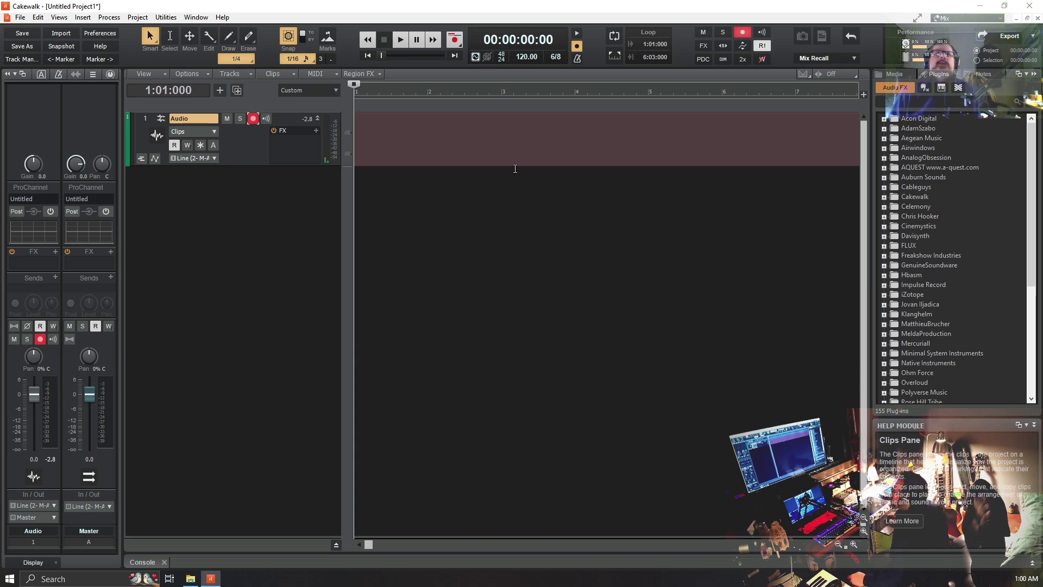
Set the project tempo to 60 BPM
{"action": "double_click", "coordinate": [525, 56]}
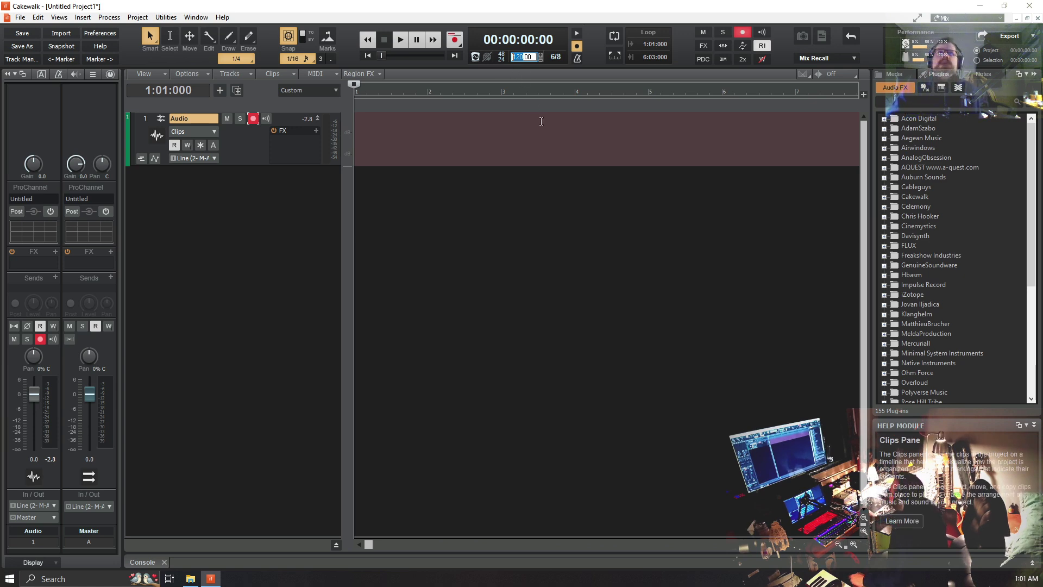
{"action": "type", "text": "60"}
{"action": "key", "text": "Return"}
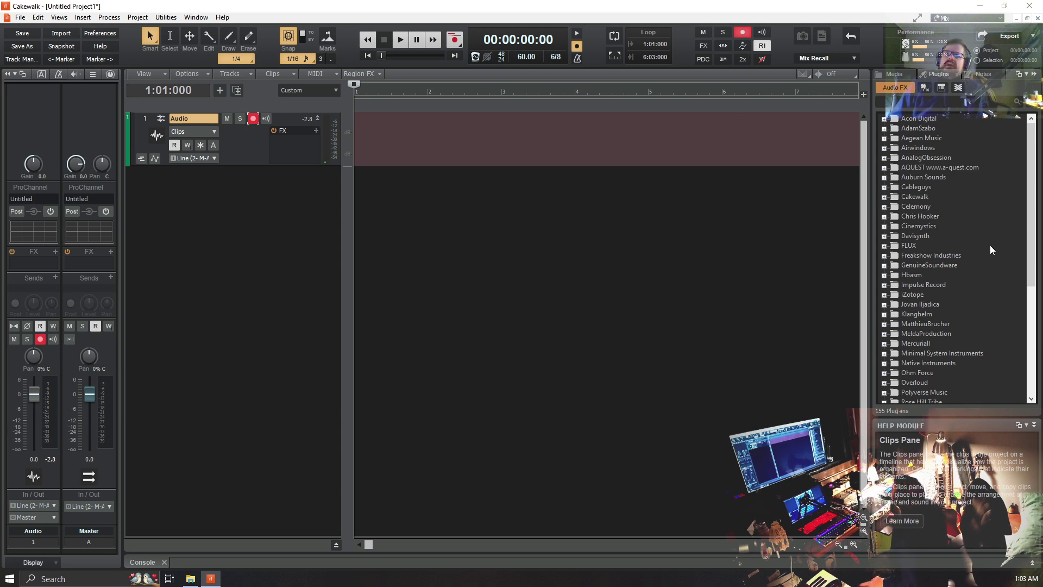
Find MONSTER Drums v3 among the AgusHardiman.TV instrument plug-ins and insert it below the audio track as a simple instrument track
{"action": "left_click", "coordinate": [941, 87]}
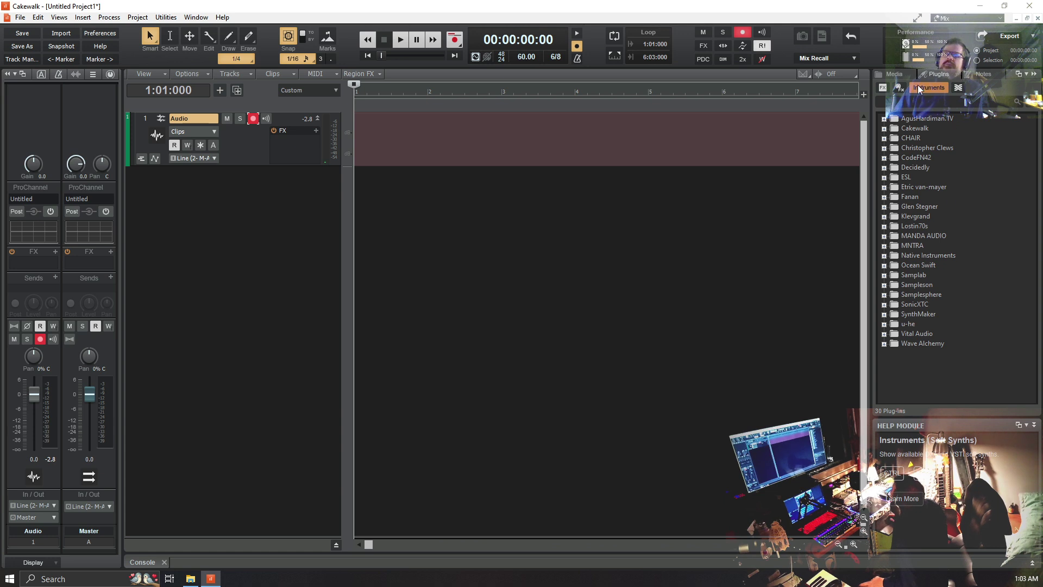
{"action": "left_click", "coordinate": [880, 86]}
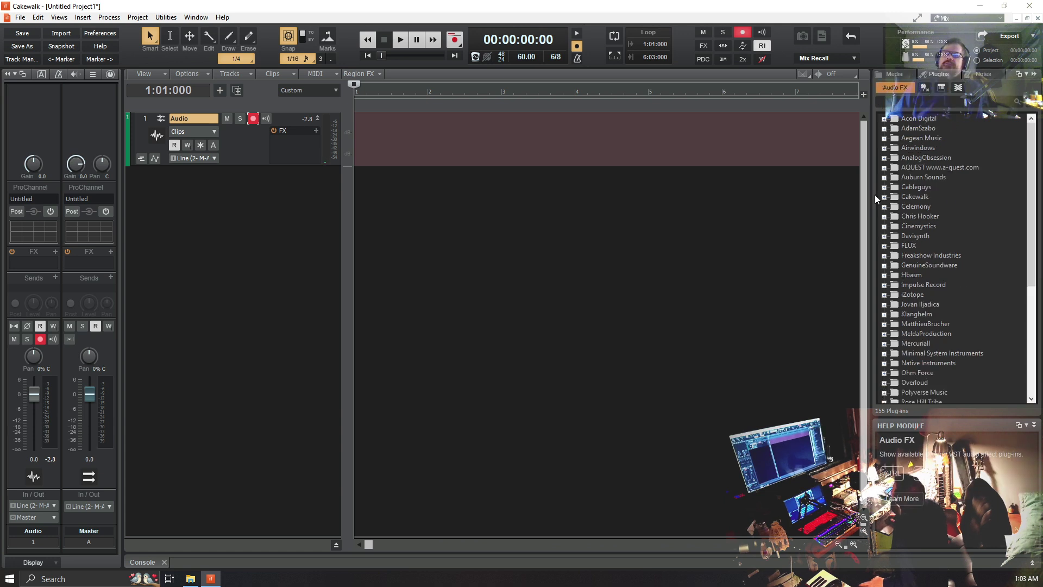
{"action": "left_click", "coordinate": [937, 88]}
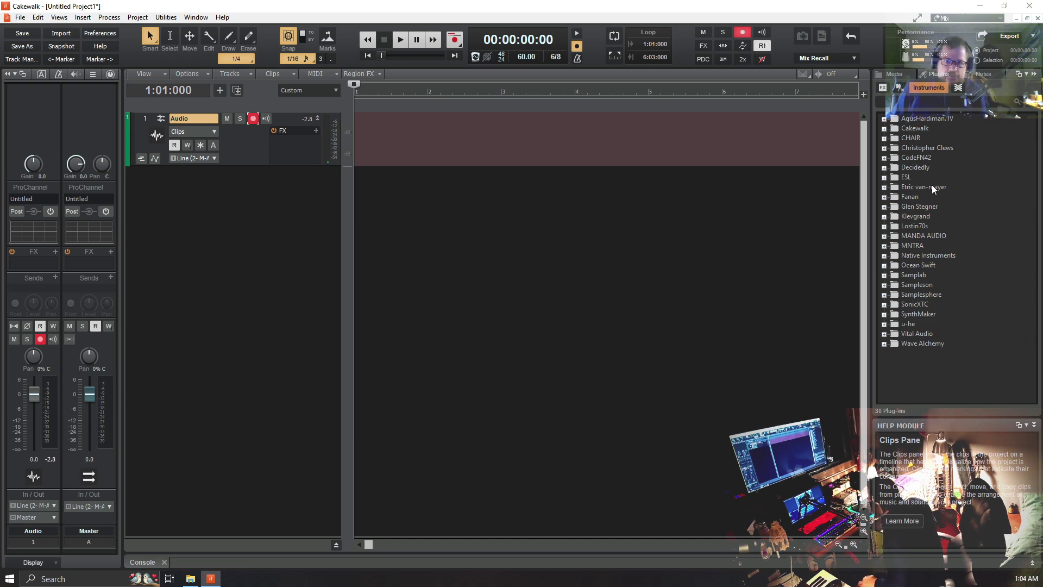
{"action": "left_click", "coordinate": [884, 119]}
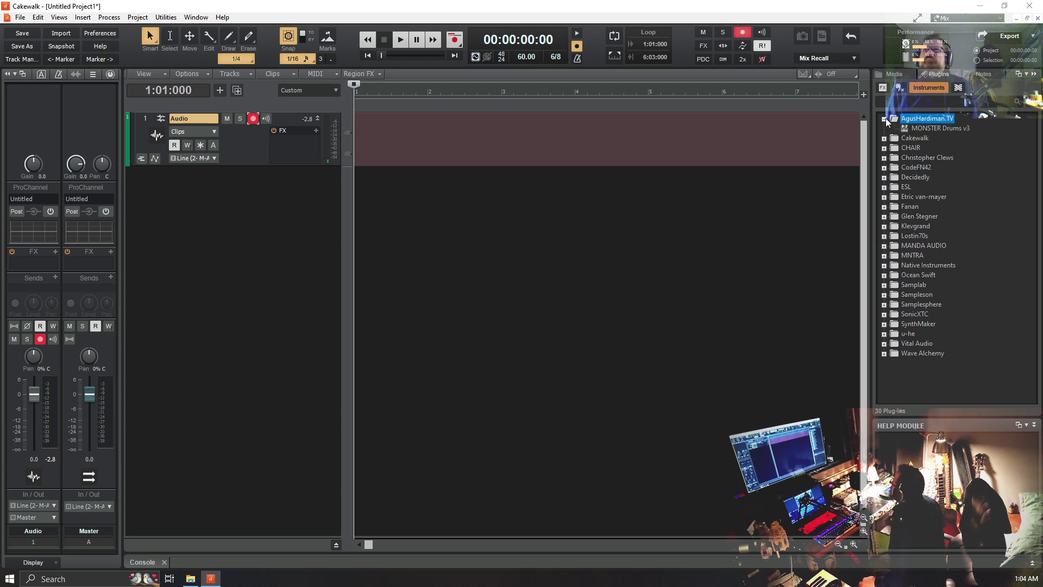
{"action": "left_click", "coordinate": [930, 128]}
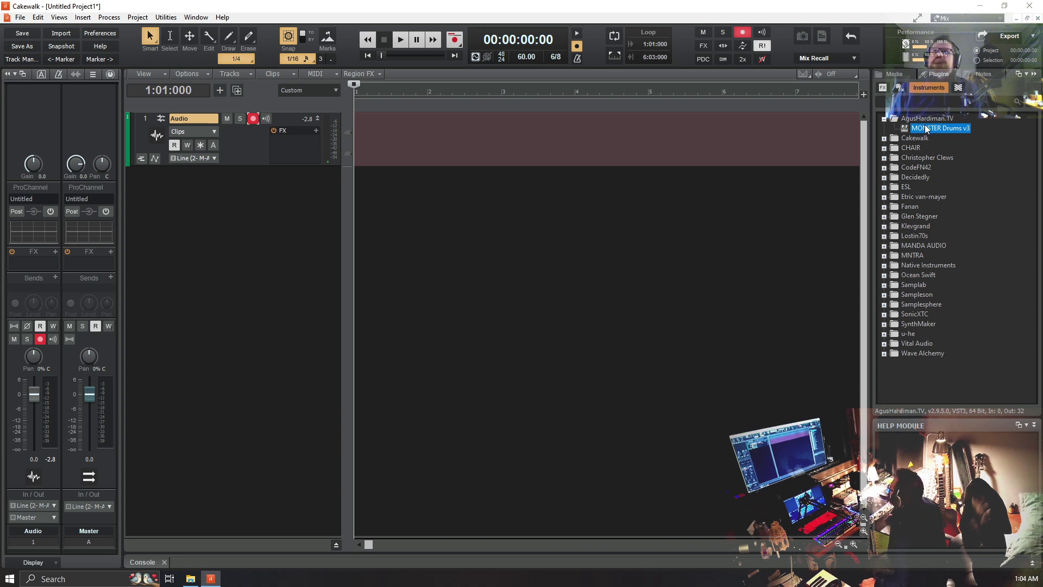
{"action": "left_click_drag", "start_coordinate": [923, 133], "coordinate": [191, 244]}
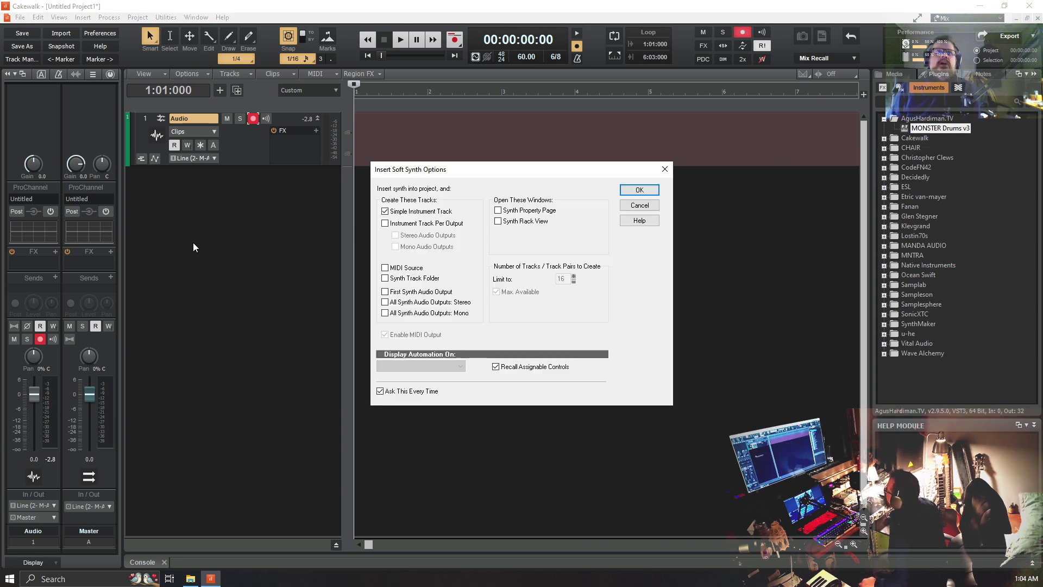
{"action": "left_click", "coordinate": [625, 191]}
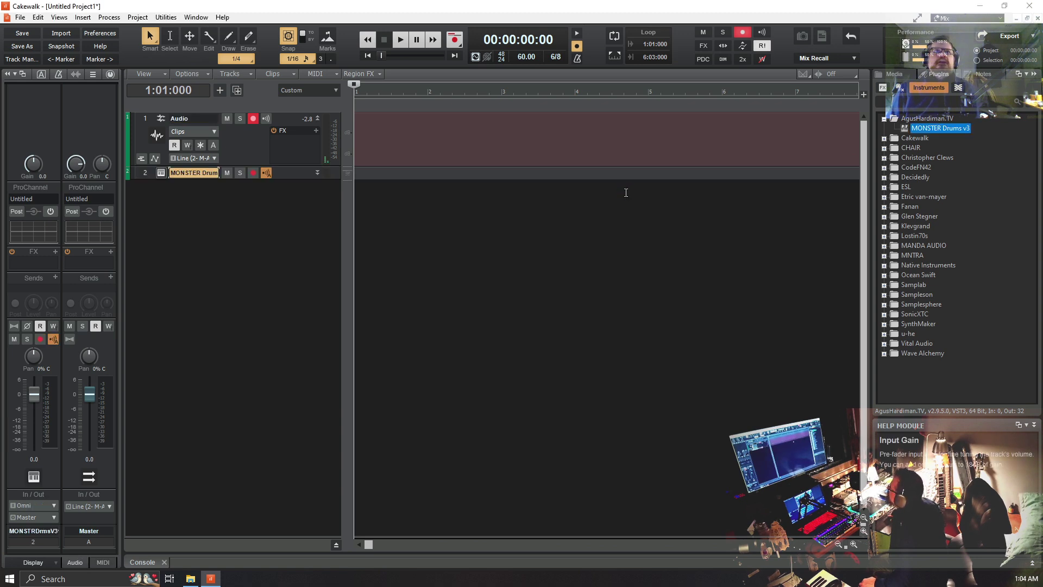
Expand the MONSTER Drums track strip and set its input to MIDI Omni of the IMPACT LX61
{"action": "left_click", "coordinate": [317, 172]}
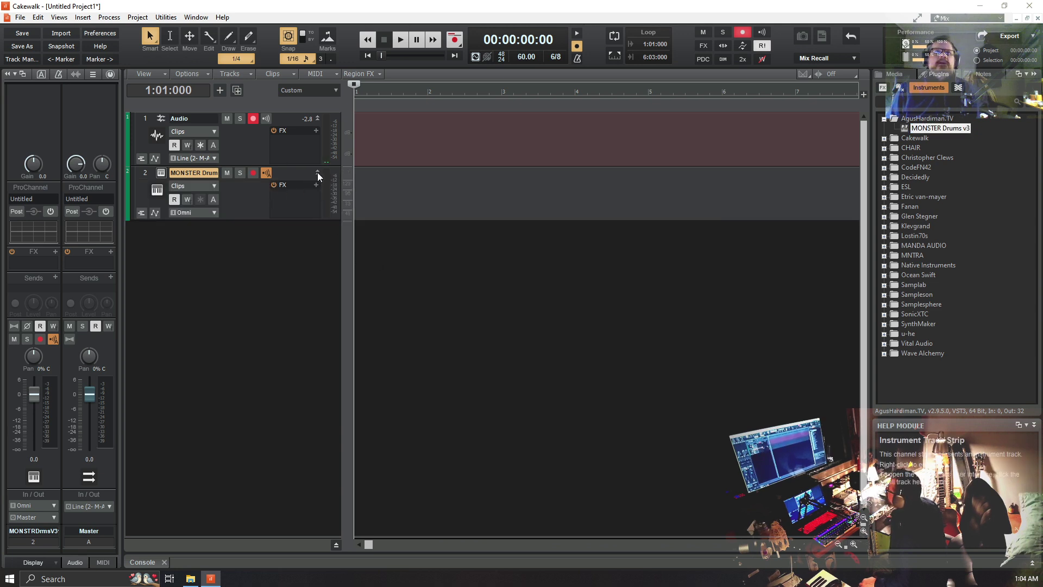
{"action": "left_click", "coordinate": [317, 172]}
{"action": "left_click", "coordinate": [317, 172]}
{"action": "left_click", "coordinate": [318, 172]}
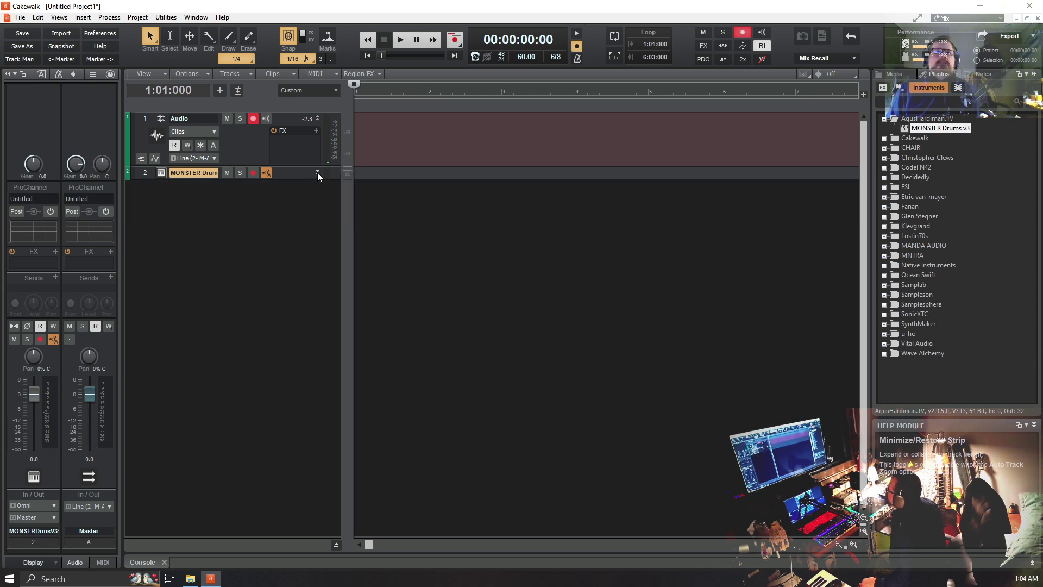
{"action": "left_click", "coordinate": [317, 172]}
{"action": "left_click", "coordinate": [317, 172]}
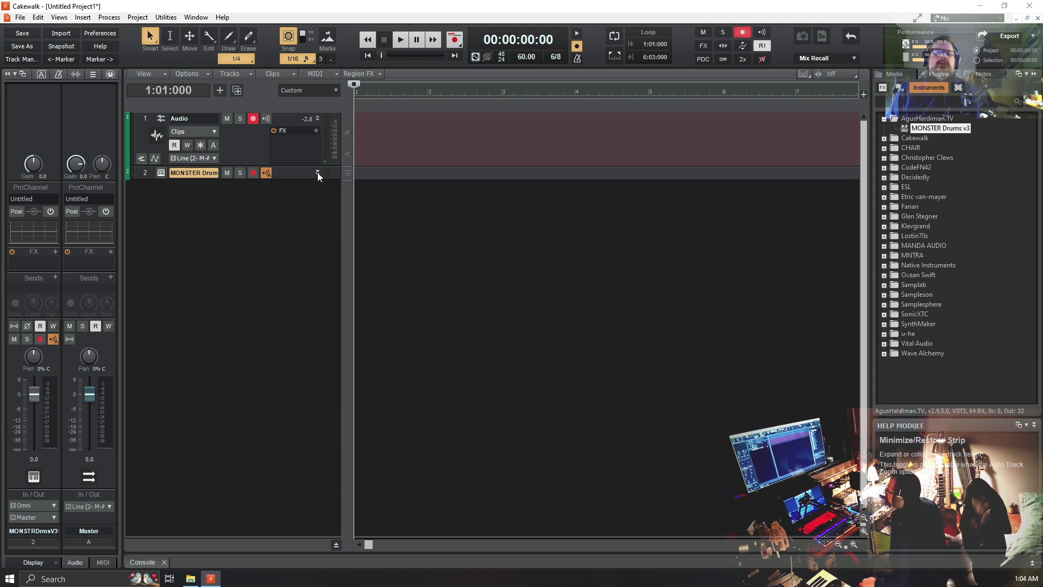
{"action": "left_click", "coordinate": [317, 172]}
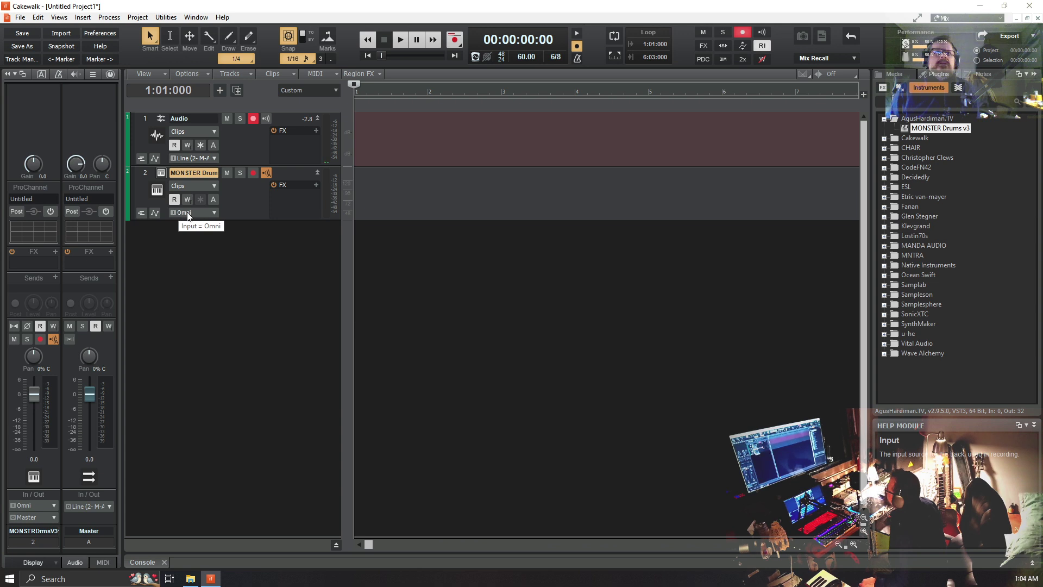
{"action": "left_click", "coordinate": [204, 210]}
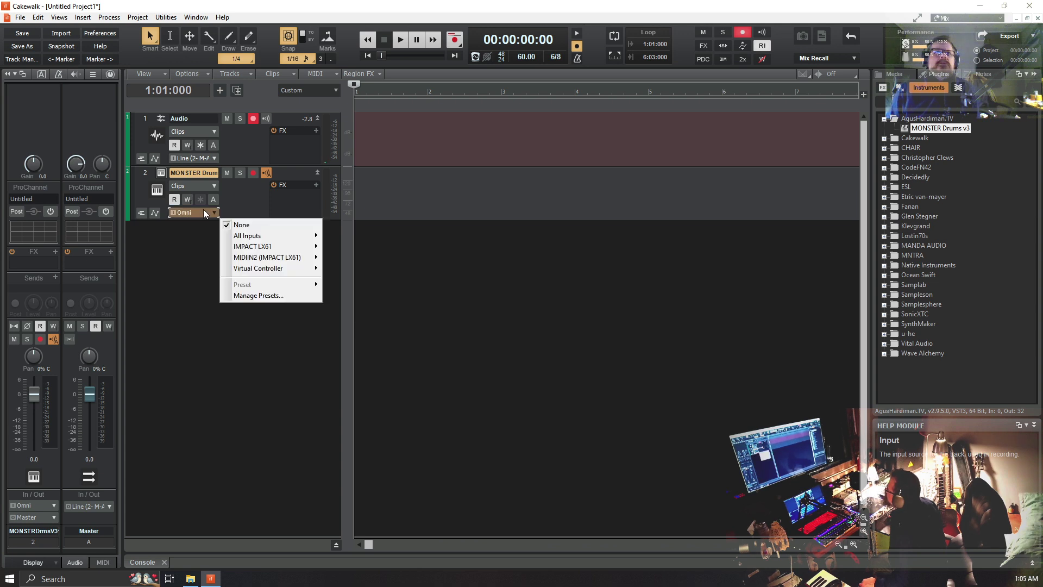
{"action": "mouse_move", "coordinate": [239, 247]}
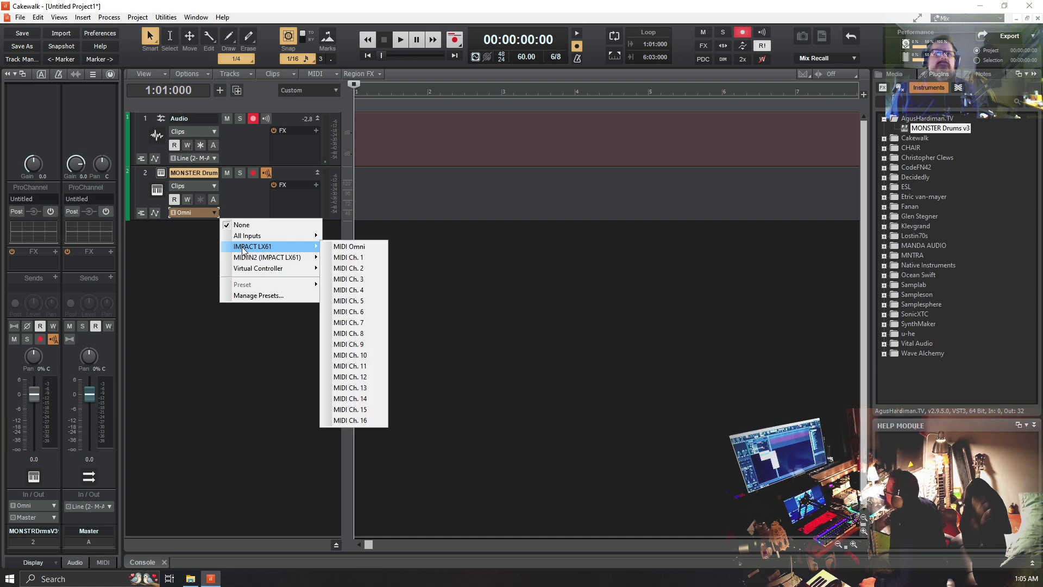
{"action": "left_click", "coordinate": [355, 246]}
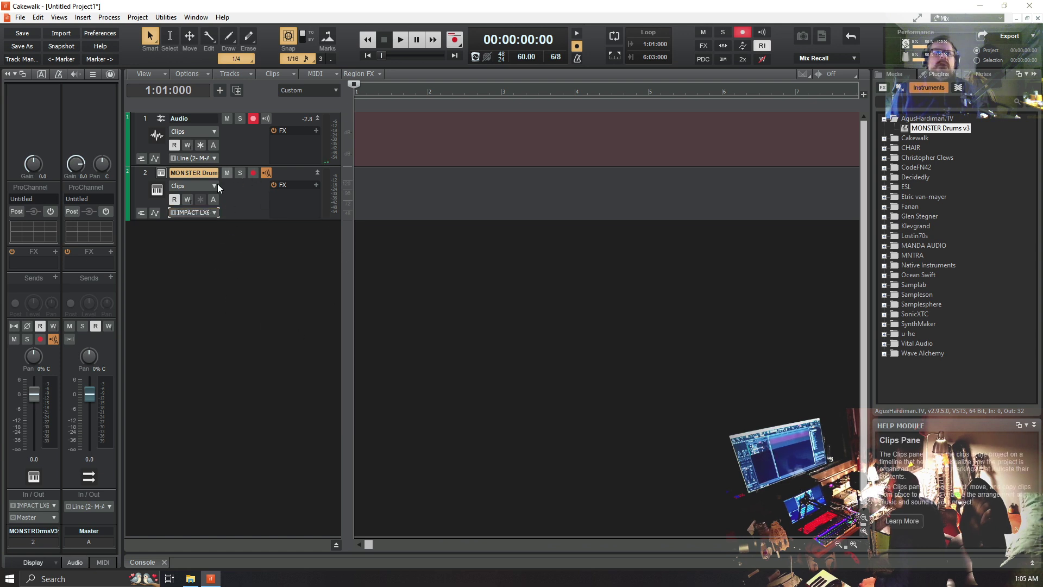
Load the [JAZZ] 01 Tooth Brush Kit preset in the MONSTER Drums plug-in and close its window
{"action": "left_click", "coordinate": [160, 174]}
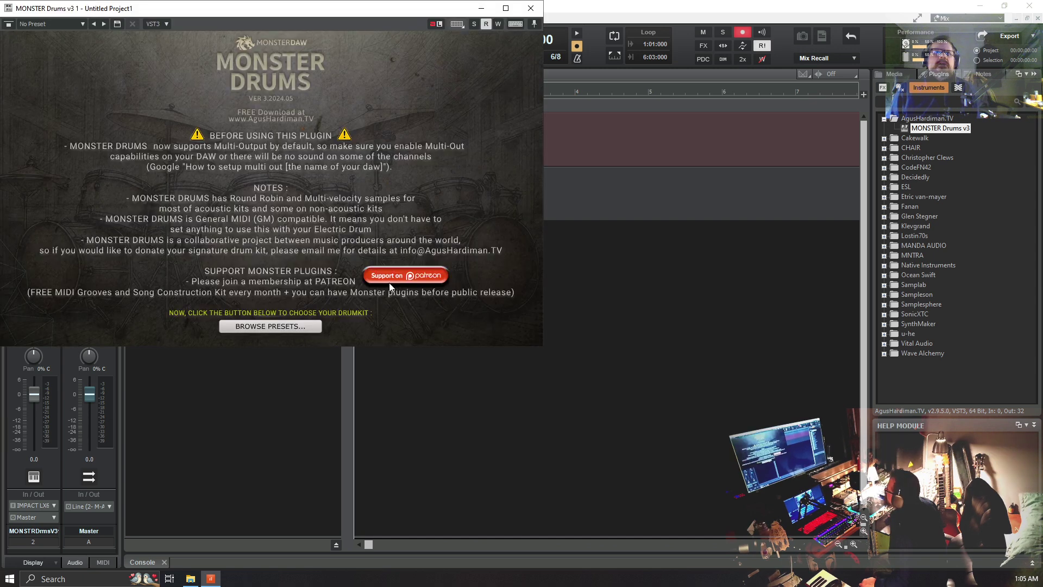
{"action": "left_click", "coordinate": [264, 326]}
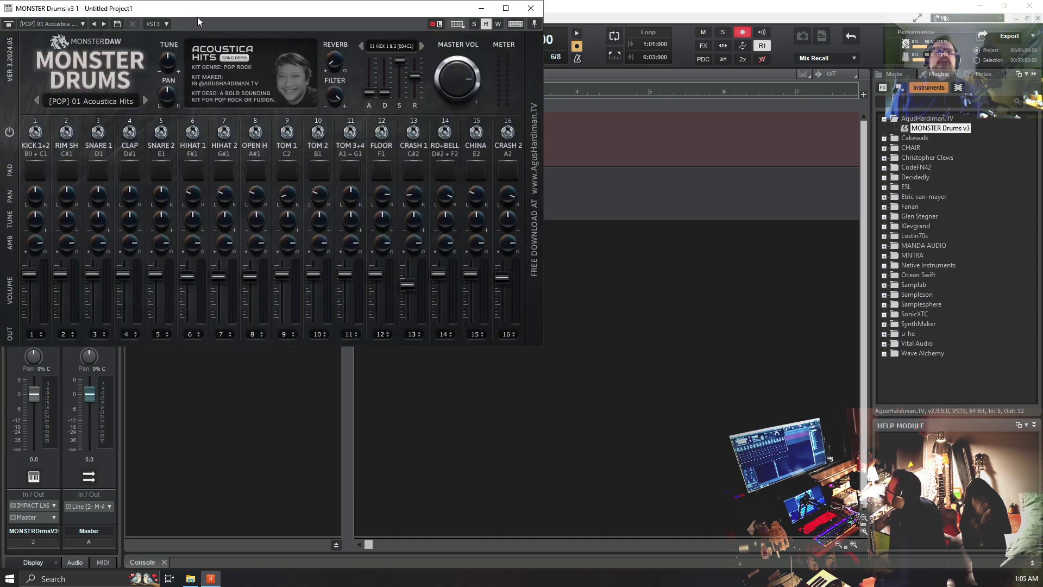
{"action": "left_click_drag", "start_coordinate": [197, 16], "coordinate": [433, 103]}
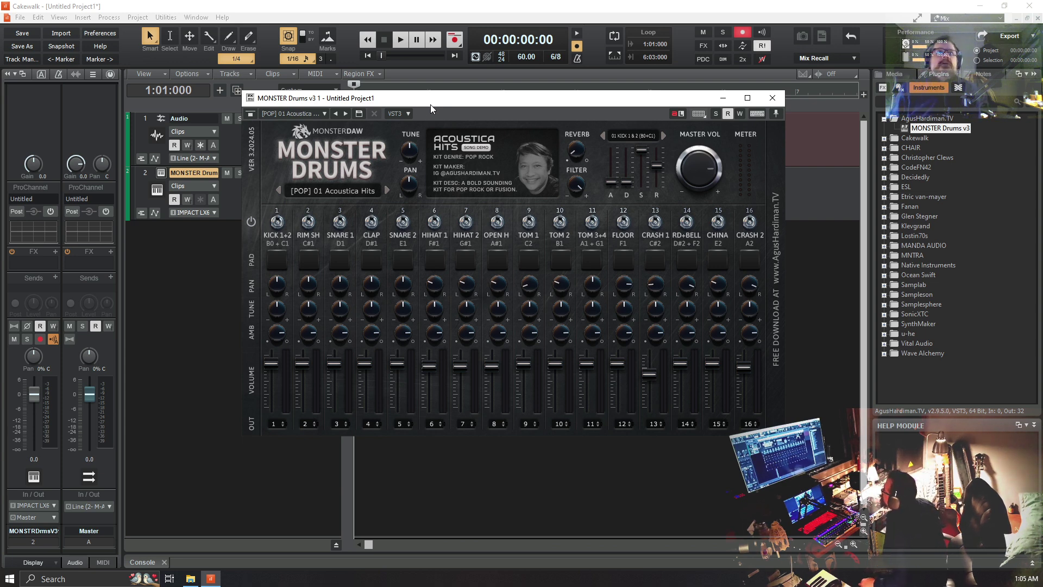
{"action": "left_click", "coordinate": [386, 189]}
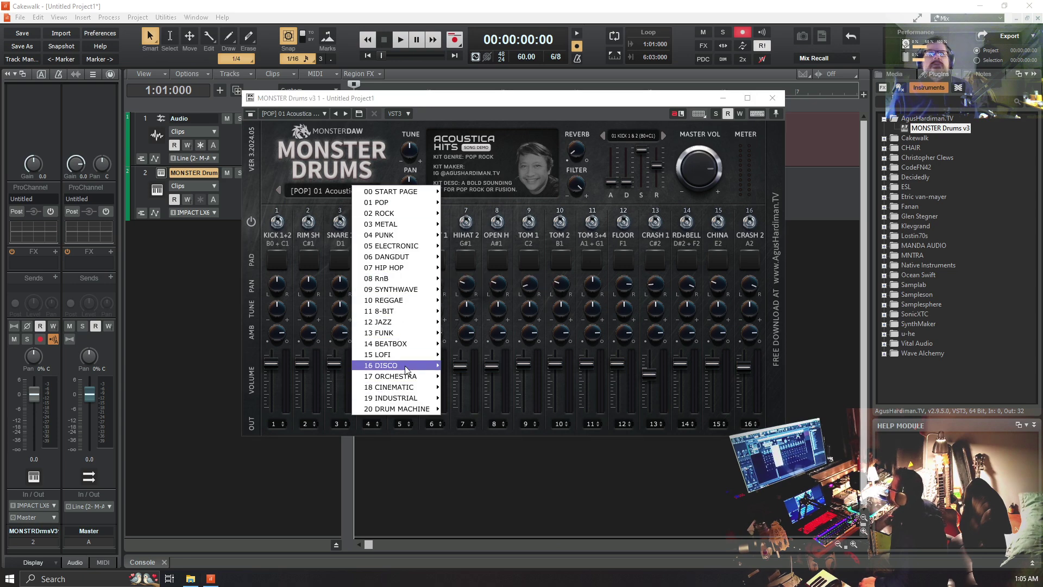
{"action": "mouse_move", "coordinate": [416, 333]}
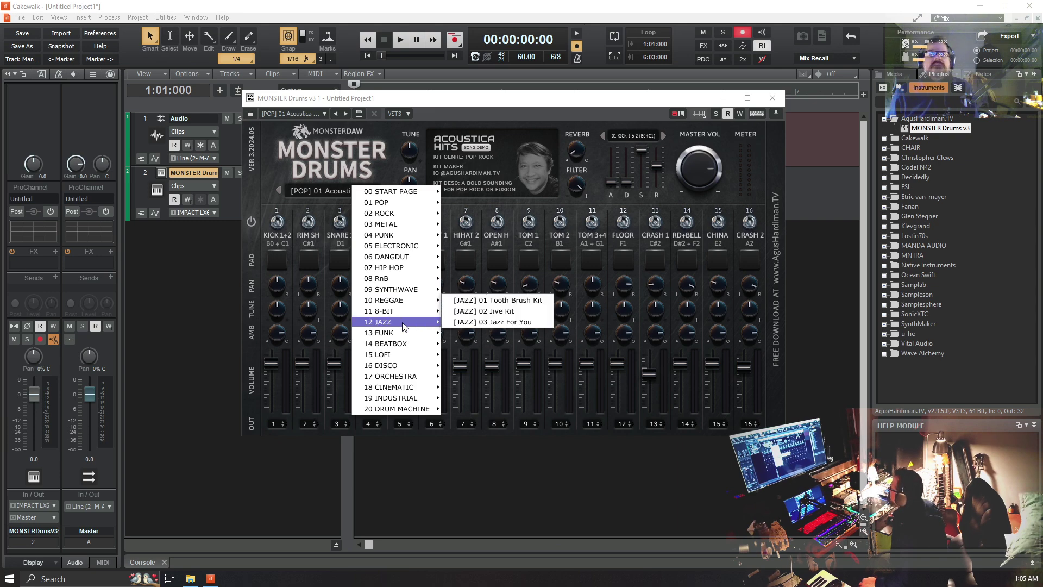
{"action": "left_click", "coordinate": [508, 303]}
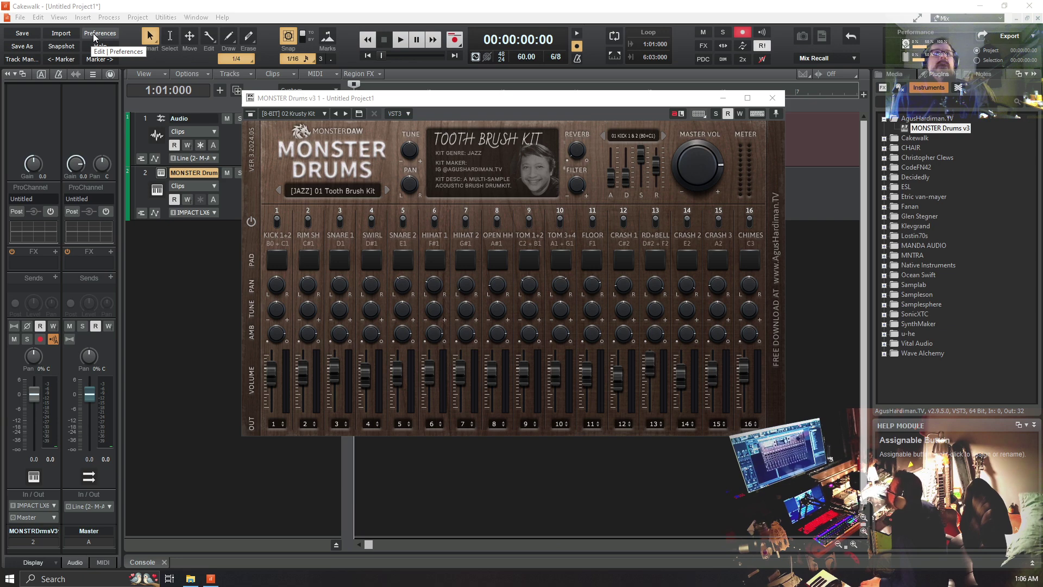
{"action": "left_click", "coordinate": [772, 98]}
Switch the audio output driver from Line (2- M-Audio Black Box) to Speakers (Realtek High Definition Audio) in the preferences
{"action": "left_click", "coordinate": [112, 39]}
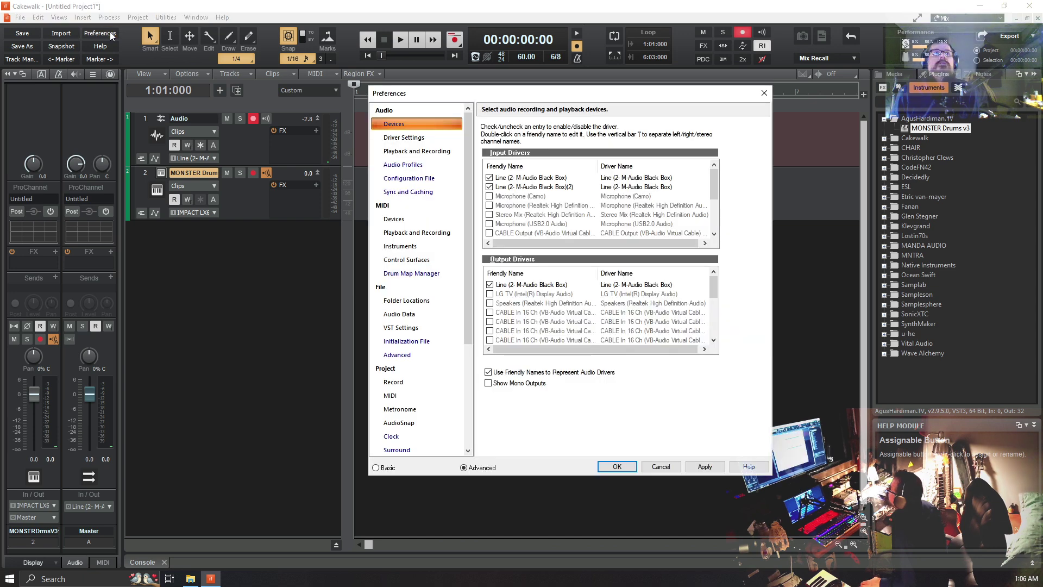
{"action": "left_click", "coordinate": [489, 284]}
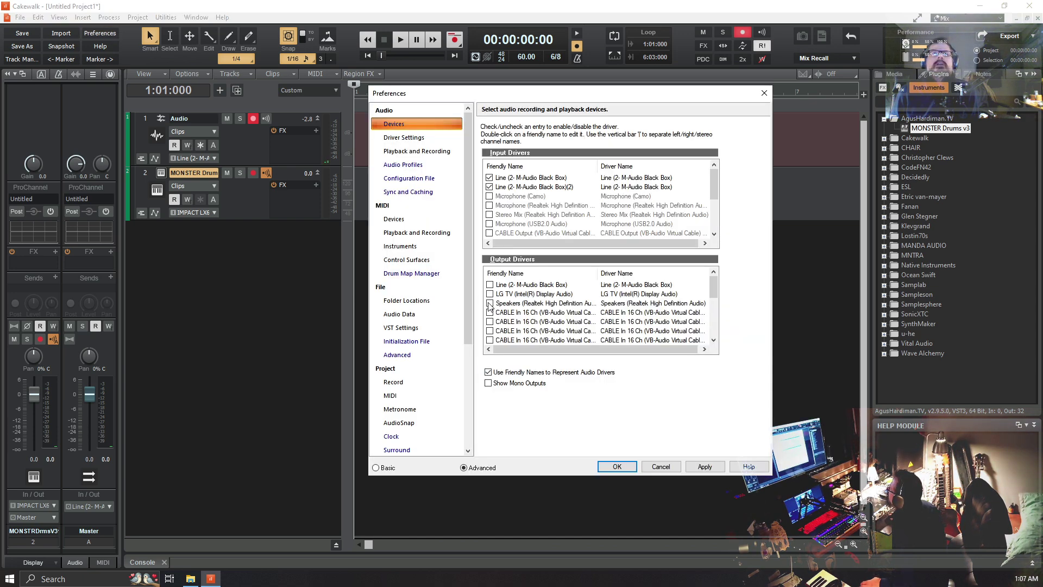
{"action": "left_click", "coordinate": [489, 303]}
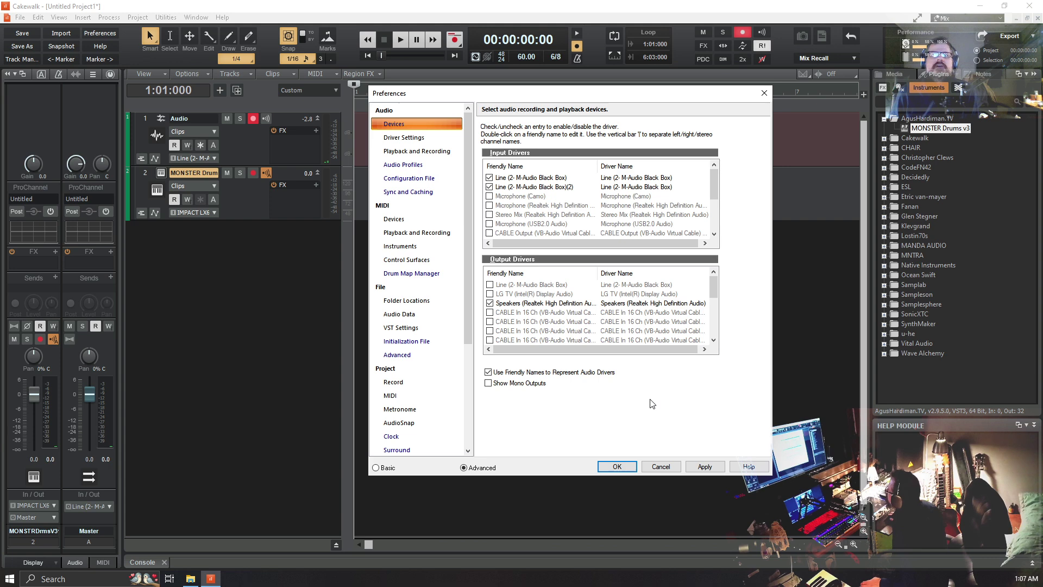
{"action": "left_click", "coordinate": [618, 466]}
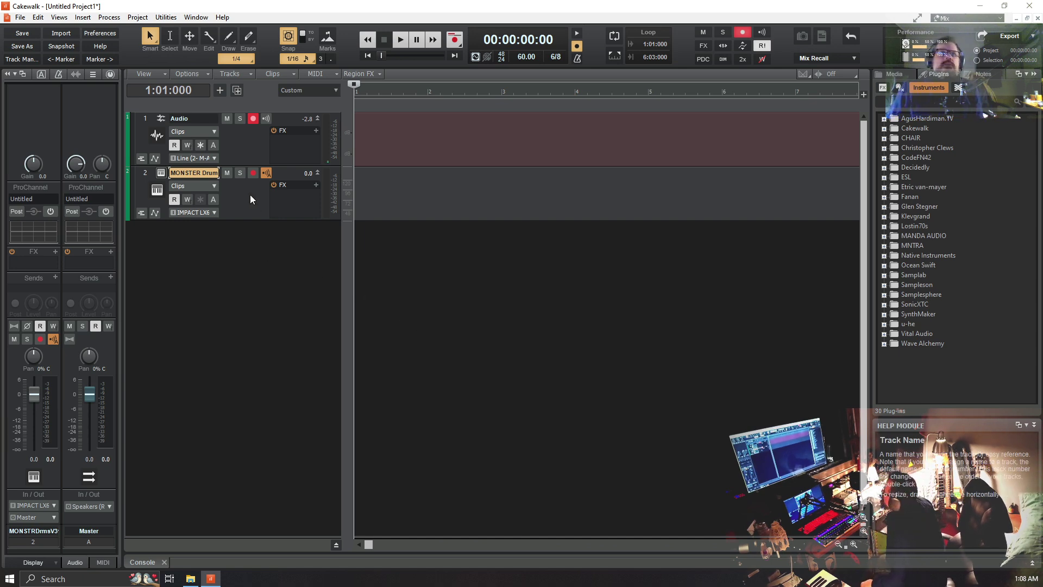
Disarm the Audio track for recording, leaving its name as it is
{"action": "left_click", "coordinate": [249, 125]}
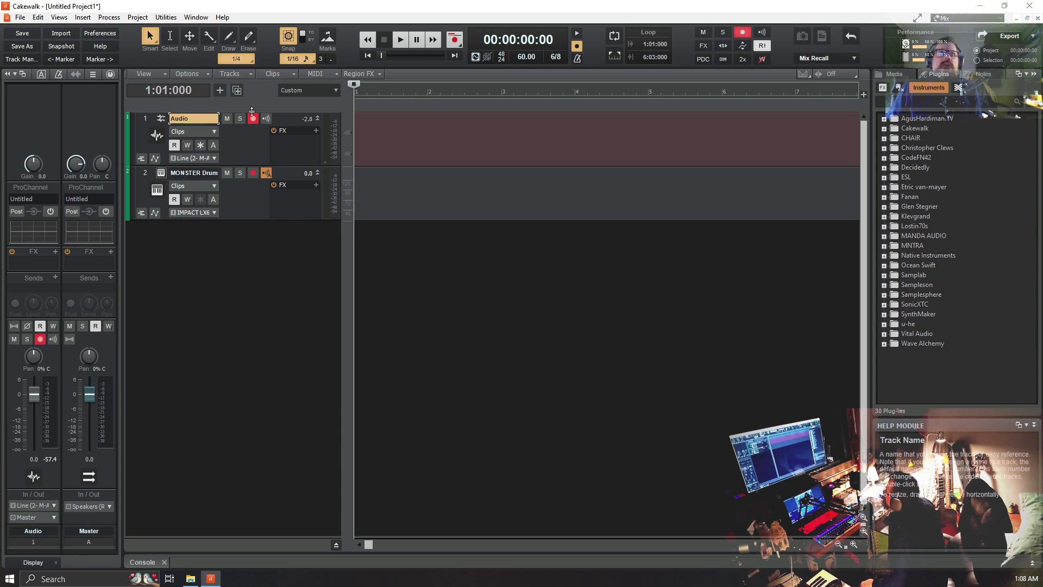
{"action": "left_click", "coordinate": [252, 118]}
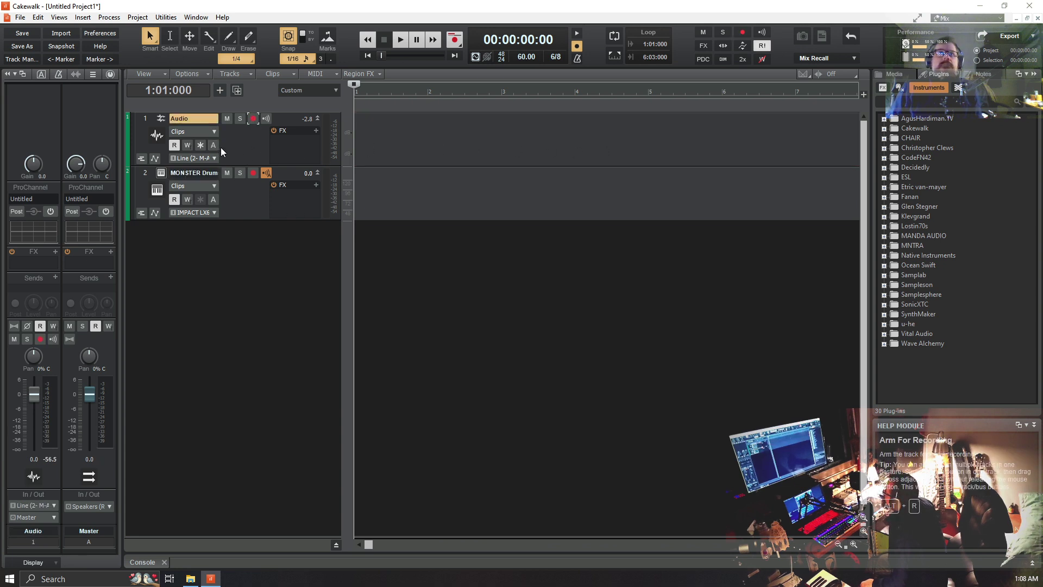
{"action": "left_click", "coordinate": [253, 120]}
{"action": "double_click", "coordinate": [176, 118]}
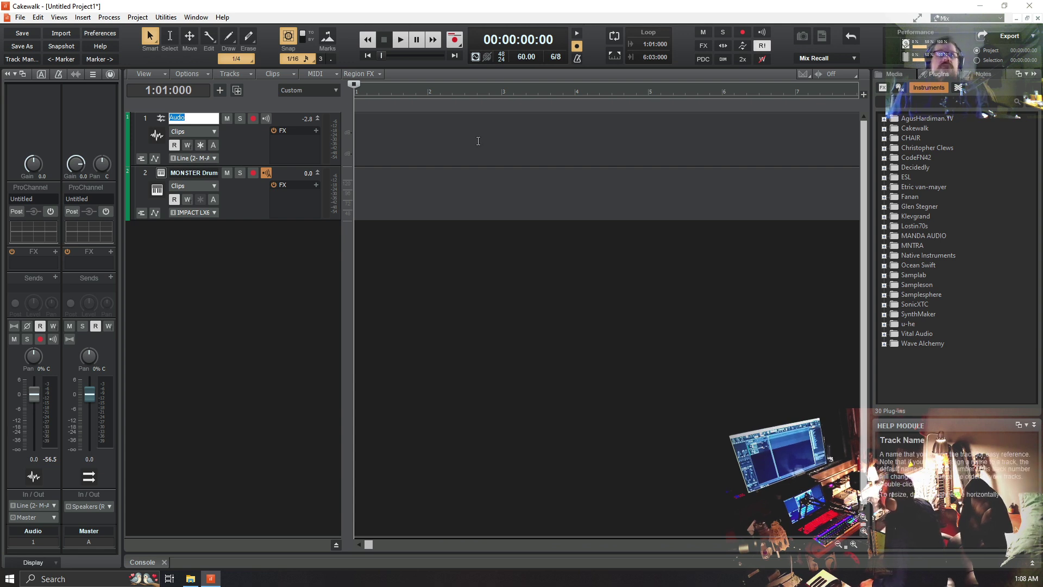
{"action": "left_click", "coordinate": [476, 140]}
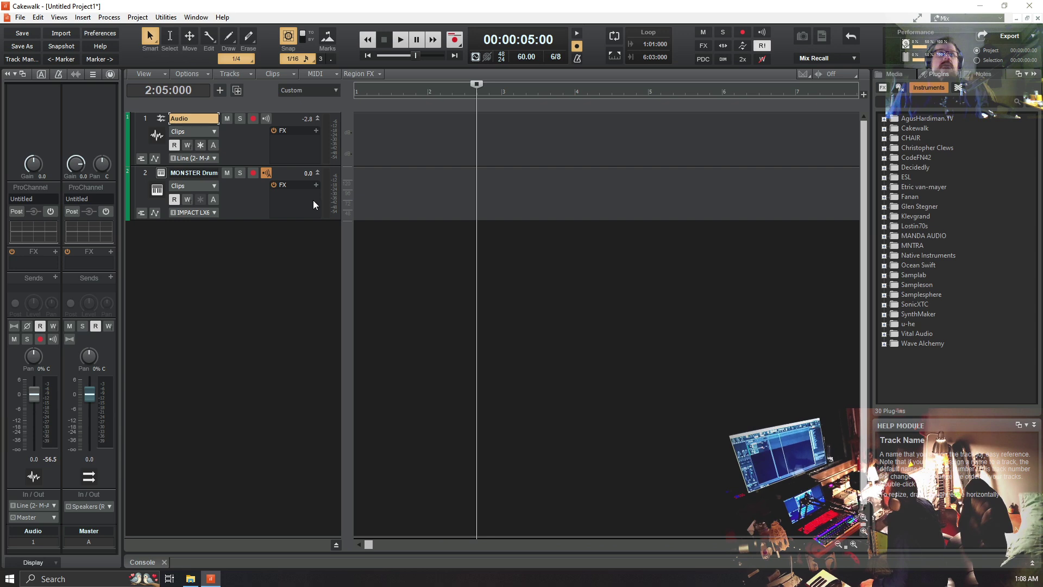
Reorder the tracks so MONSTER Drums sits above the Audio track, and return the playhead to the project start
{"action": "left_click", "coordinate": [252, 205]}
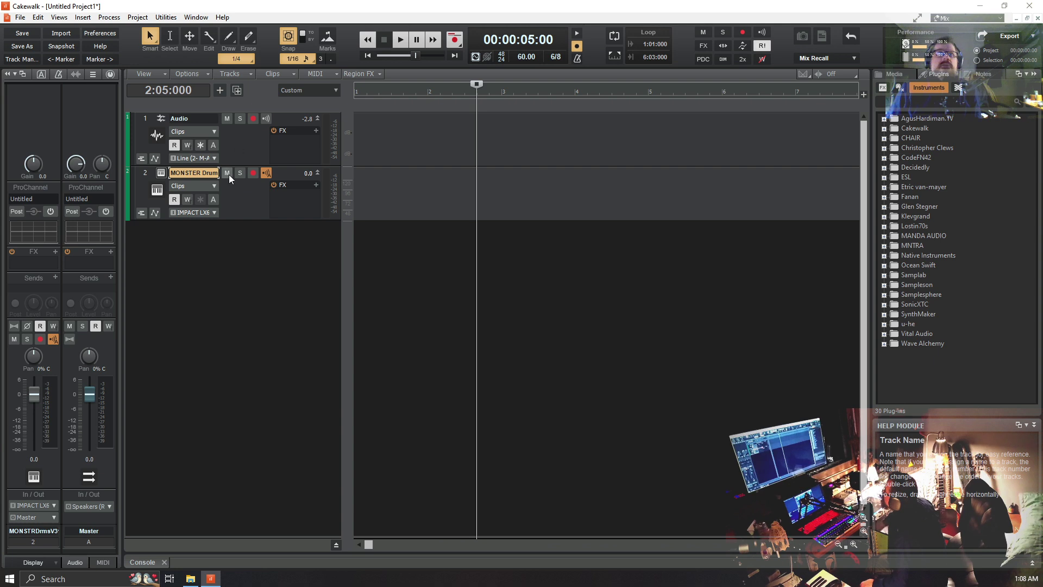
{"action": "left_click_drag", "start_coordinate": [297, 185], "coordinate": [294, 134]}
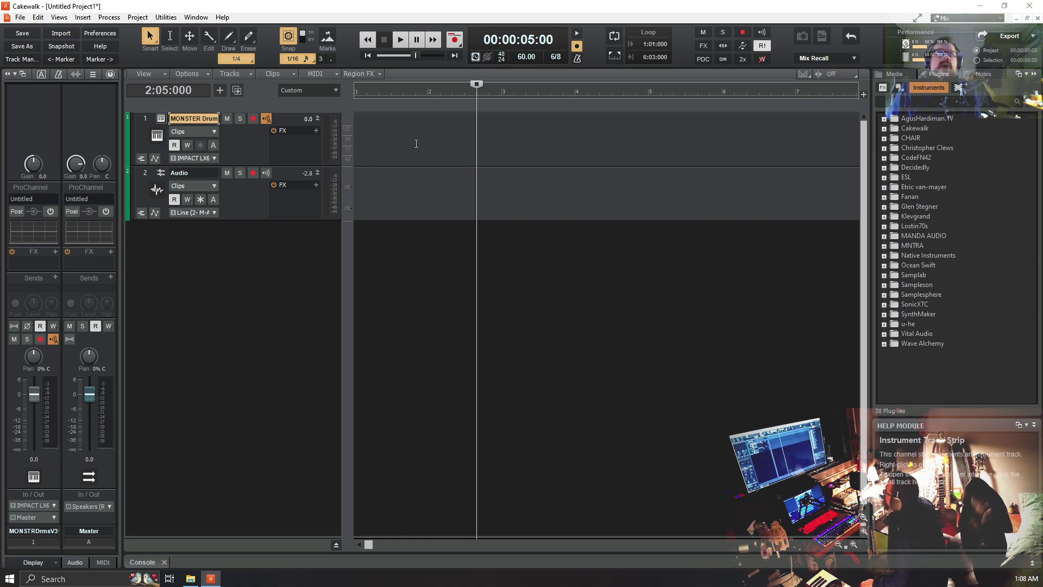
{"action": "left_click", "coordinate": [371, 56]}
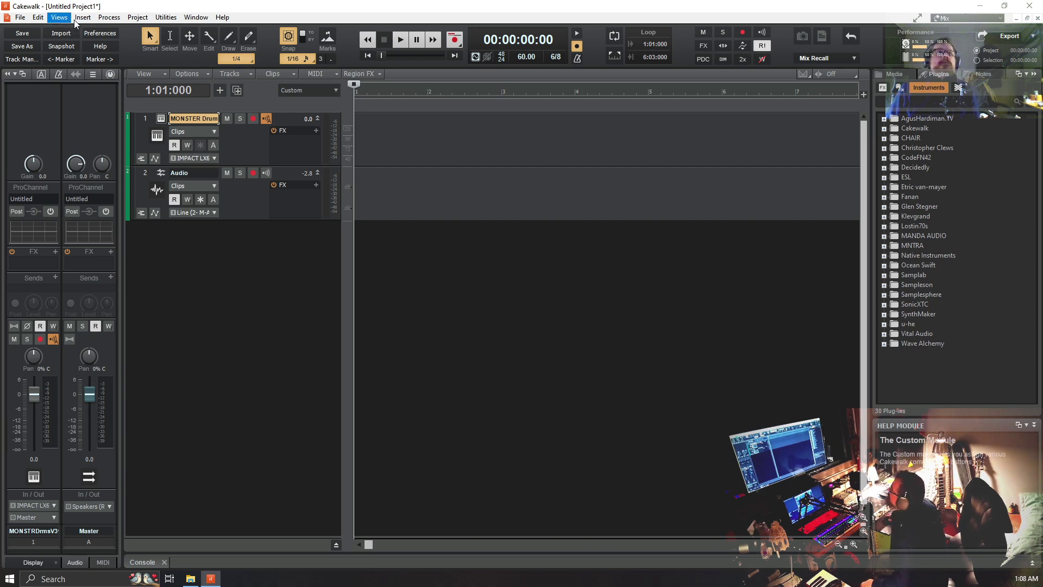
Open the Step Sequencer for the MONSTER Drums track and set the pattern length to 6 beats
{"action": "left_click", "coordinate": [59, 18]}
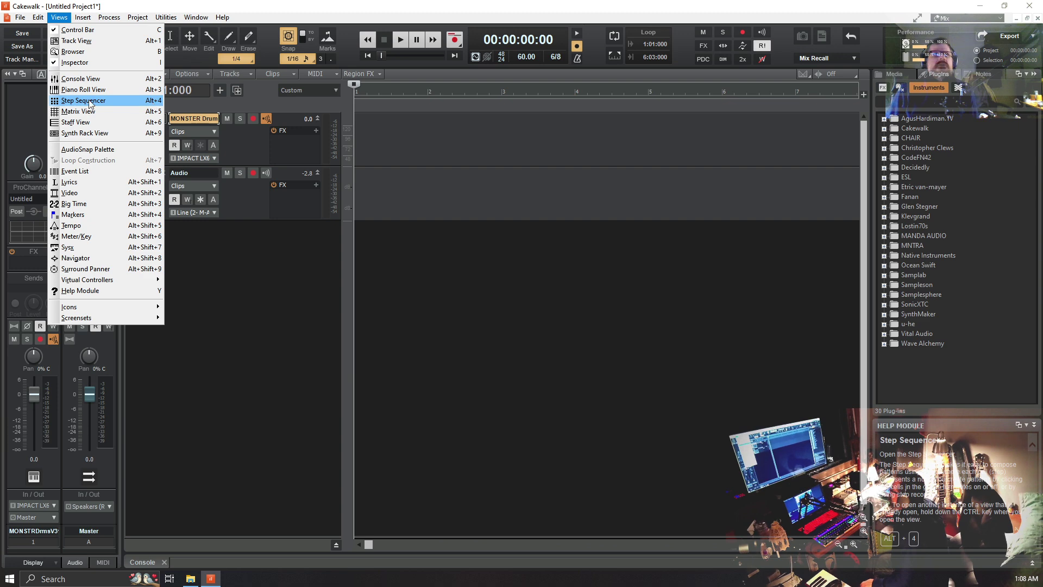
{"action": "left_click", "coordinate": [66, 100]}
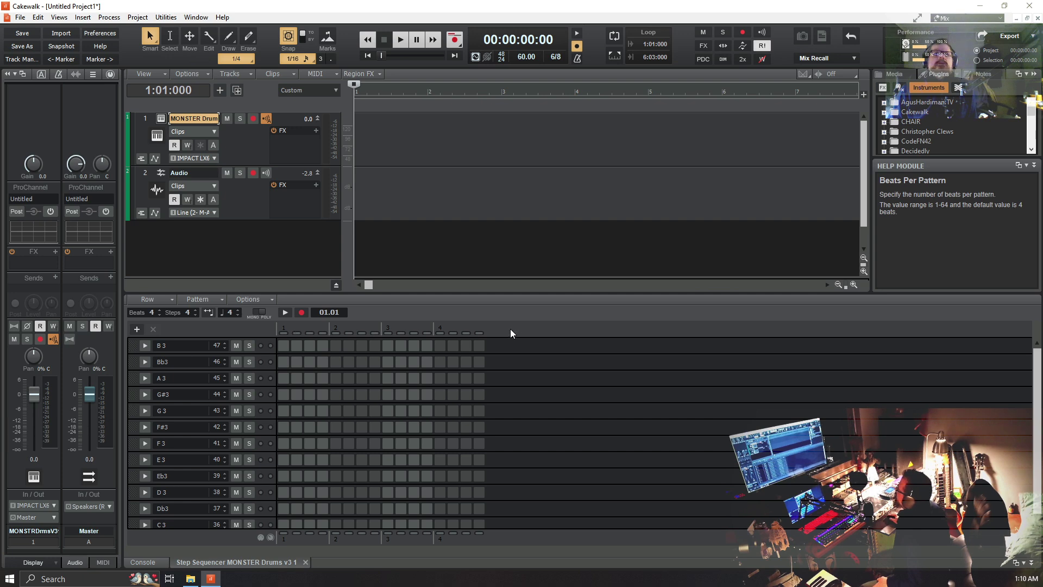
{"action": "scroll", "coordinate": [145, 312], "scroll_direction": "up", "scroll_amount": 1}
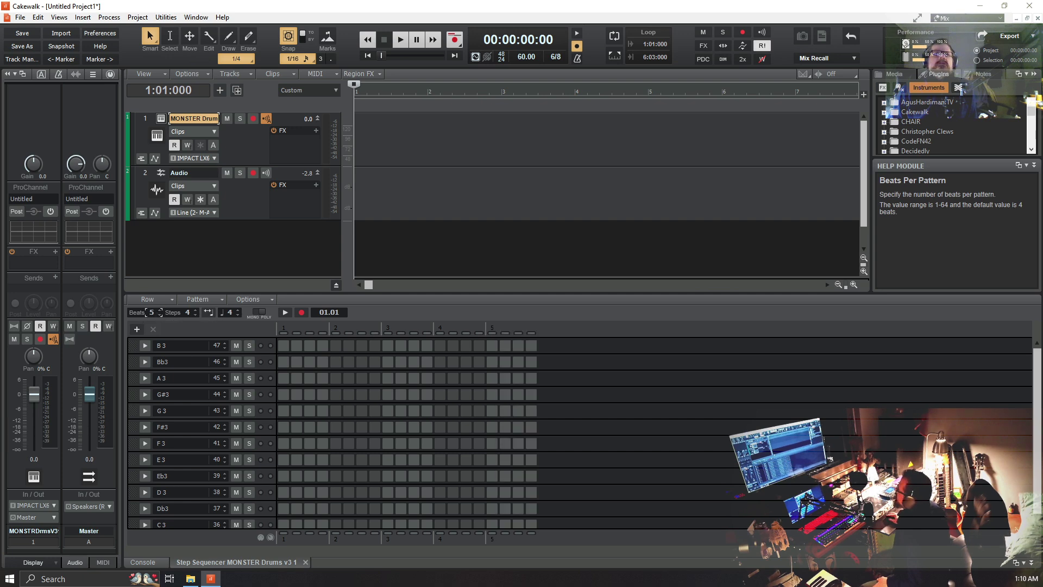
{"action": "left_click", "coordinate": [159, 310]}
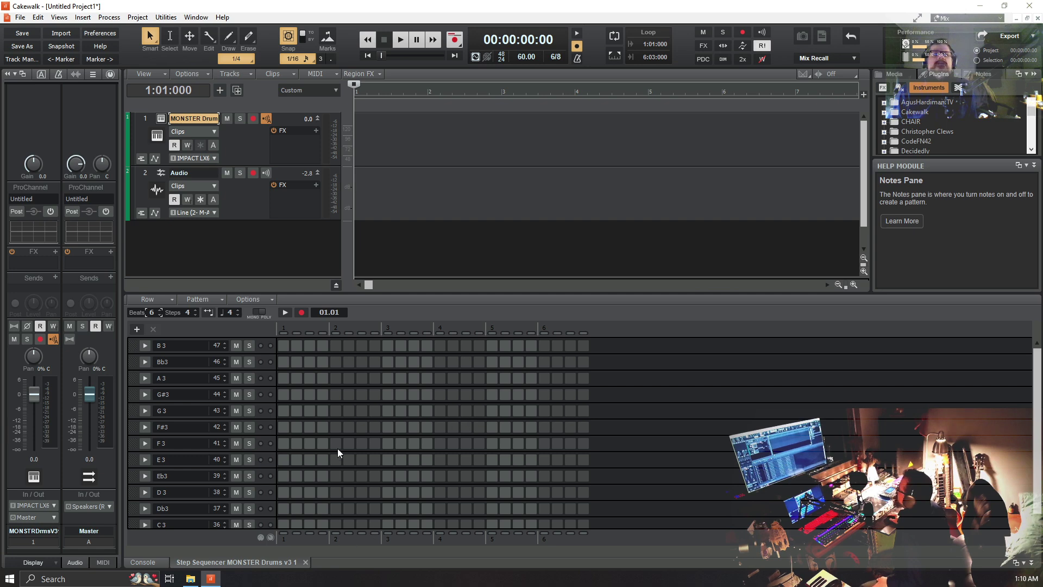
Reopen the MONSTER Drums interface, place it clear of the lower sequencer rows, and audition the Kick 1+2 pad
{"action": "scroll", "coordinate": [332, 459], "scroll_direction": "down", "scroll_amount": 1}
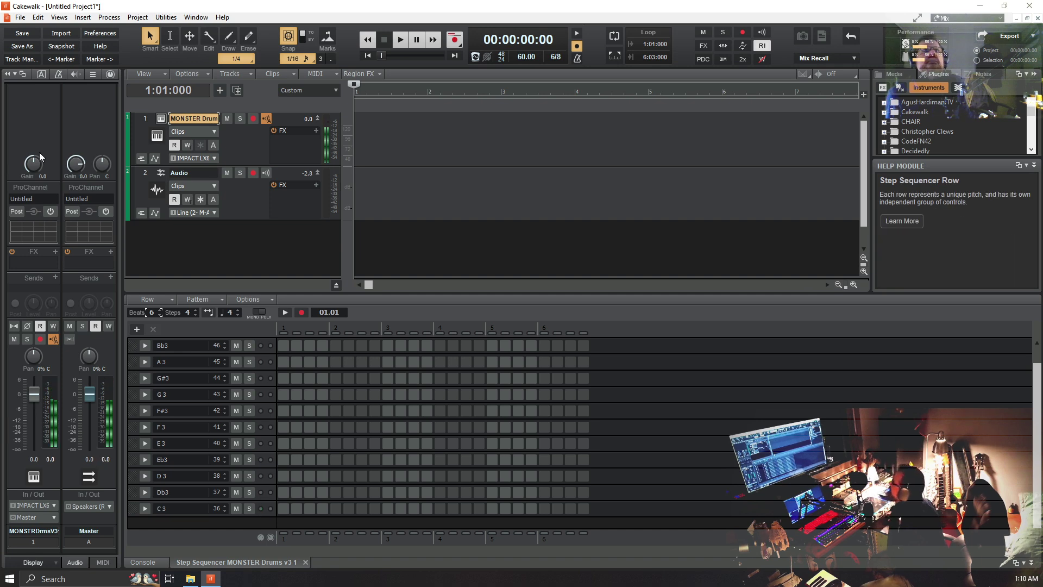
{"action": "left_click", "coordinate": [160, 119]}
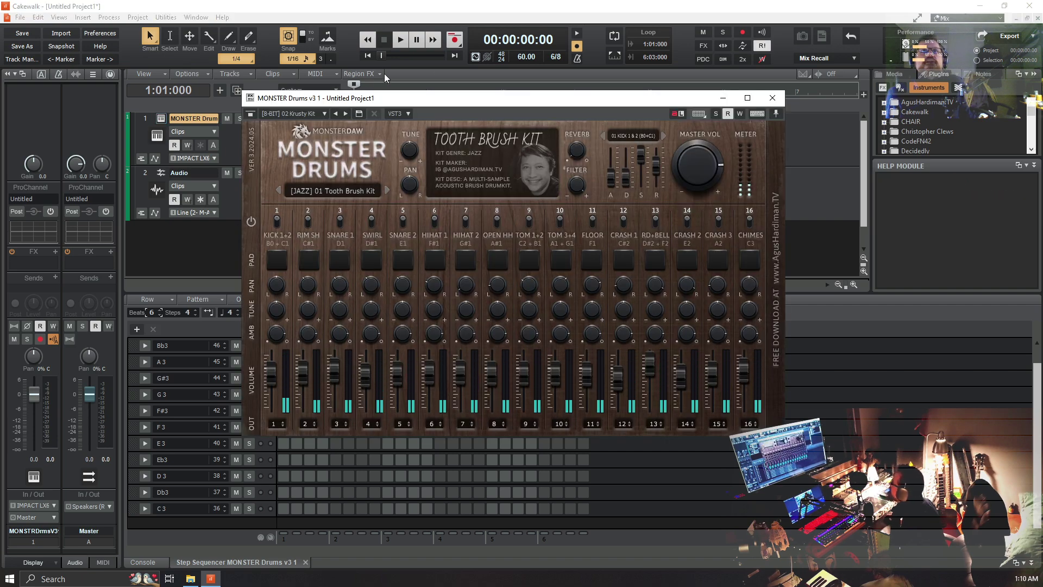
{"action": "left_click_drag", "start_coordinate": [467, 98], "coordinate": [698, 25]}
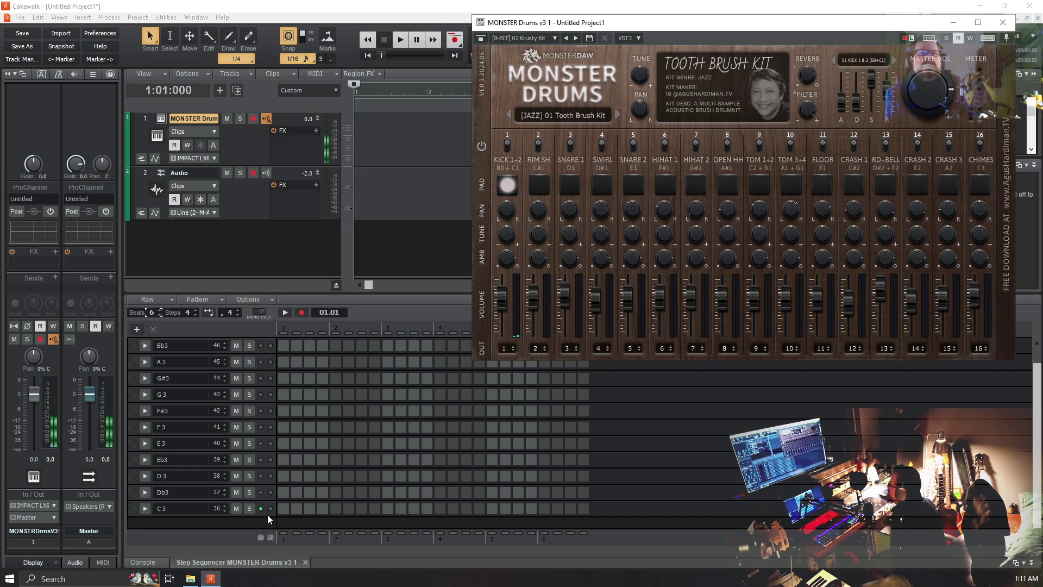
{"action": "left_click", "coordinate": [508, 186]}
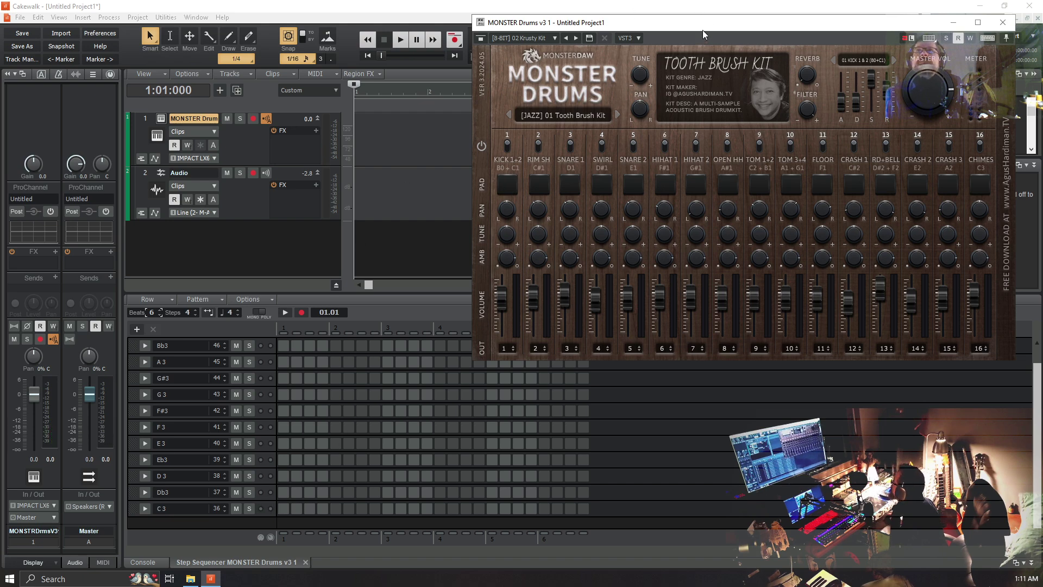
{"action": "left_click_drag", "start_coordinate": [703, 28], "coordinate": [727, 21]}
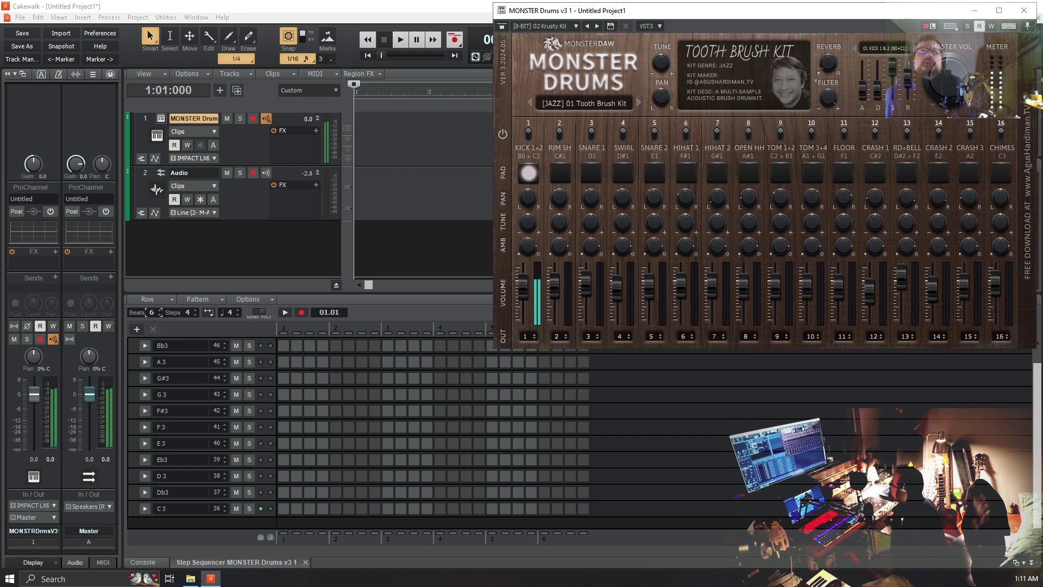
Audition the C3 row of the step sequencer and place a kick on its first step at beat 1
{"action": "left_click", "coordinate": [162, 510]}
{"action": "left_click", "coordinate": [165, 512]}
{"action": "left_click", "coordinate": [162, 515]}
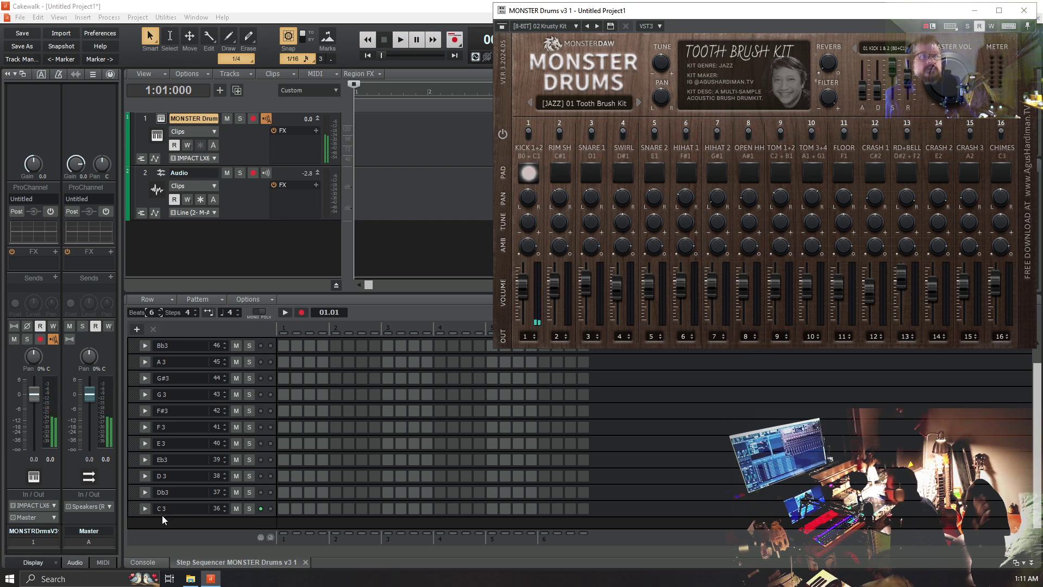
{"action": "left_click", "coordinate": [161, 516]}
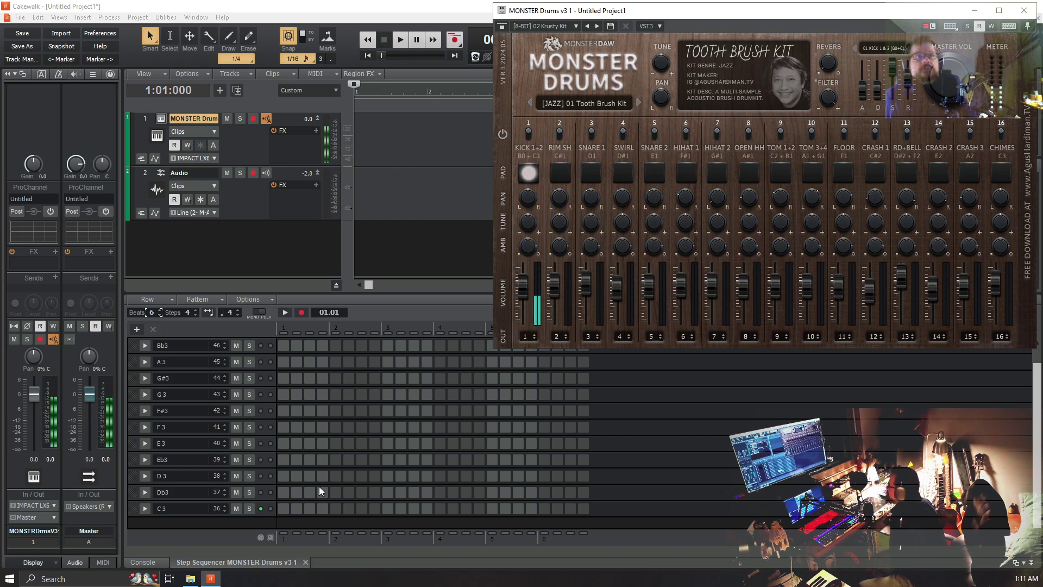
{"action": "left_click", "coordinate": [283, 509]}
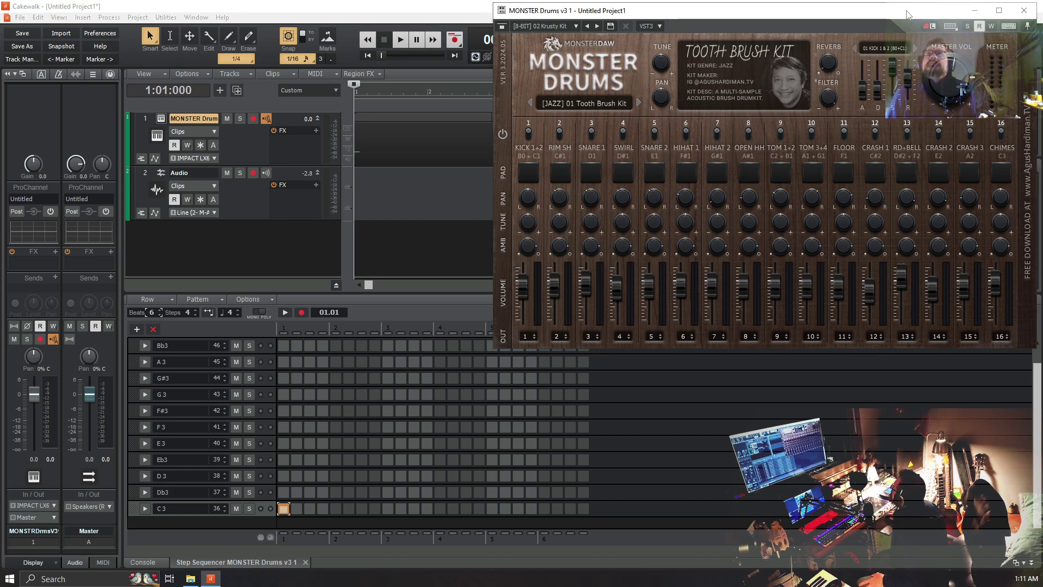
Shift the MONSTER Drums window slightly and audition the Snare 1 pad
{"action": "left_click_drag", "start_coordinate": [904, 16], "coordinate": [890, 31]}
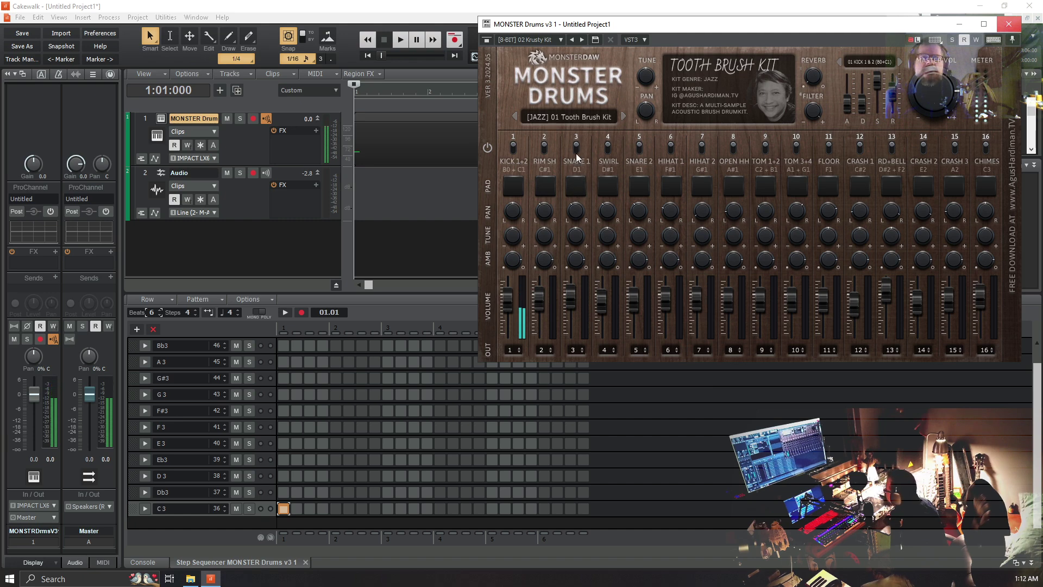
{"action": "left_click", "coordinate": [575, 188]}
{"action": "left_click", "coordinate": [576, 187]}
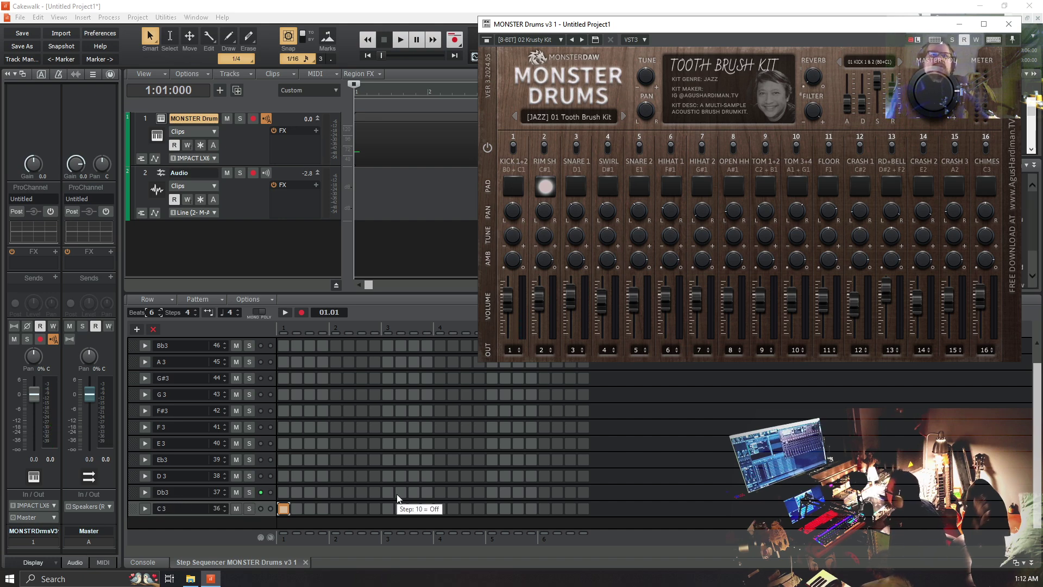
Place a snare hit on the D3 row at the start of beat 4, with none on Db3, and play the pattern
{"action": "left_click", "coordinate": [440, 493]}
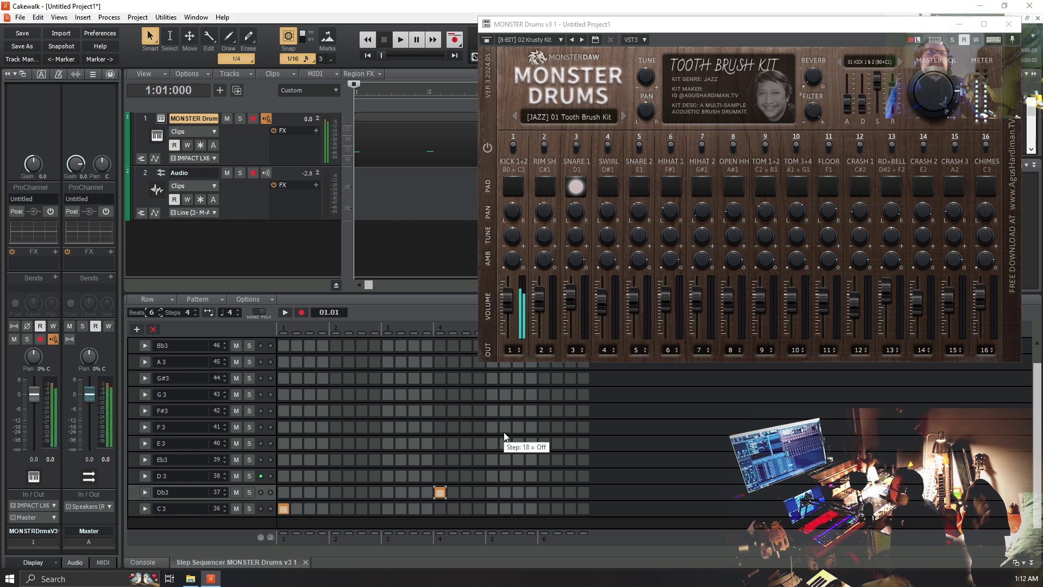
{"action": "left_click", "coordinate": [441, 475]}
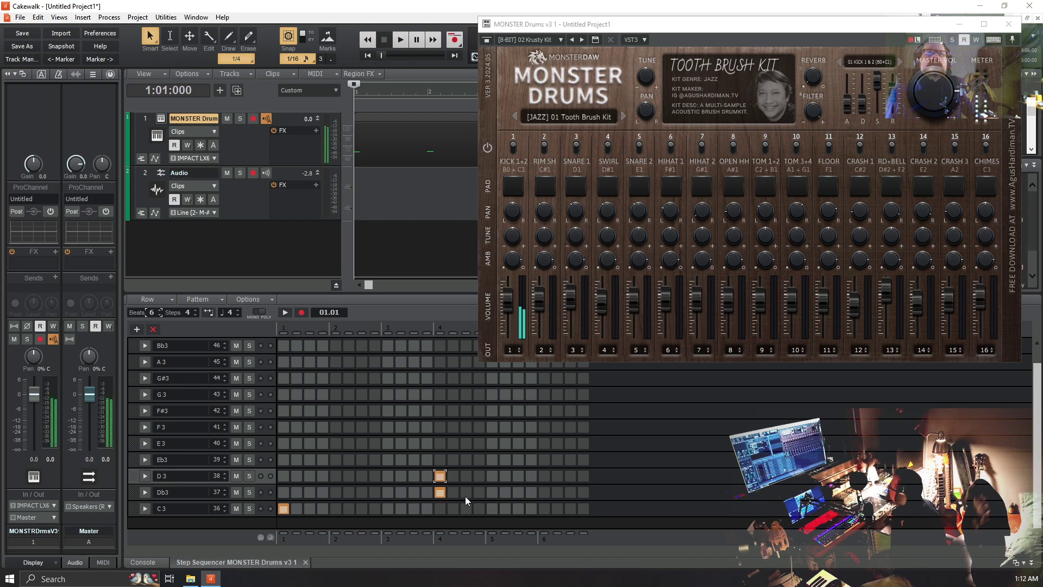
{"action": "left_click", "coordinate": [437, 495]}
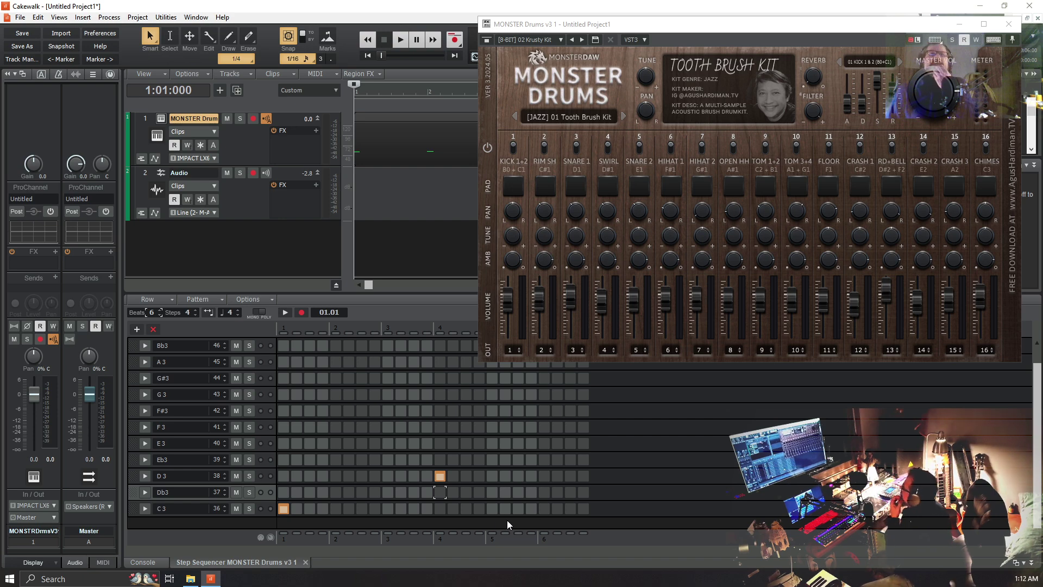
{"action": "left_click", "coordinate": [401, 45]}
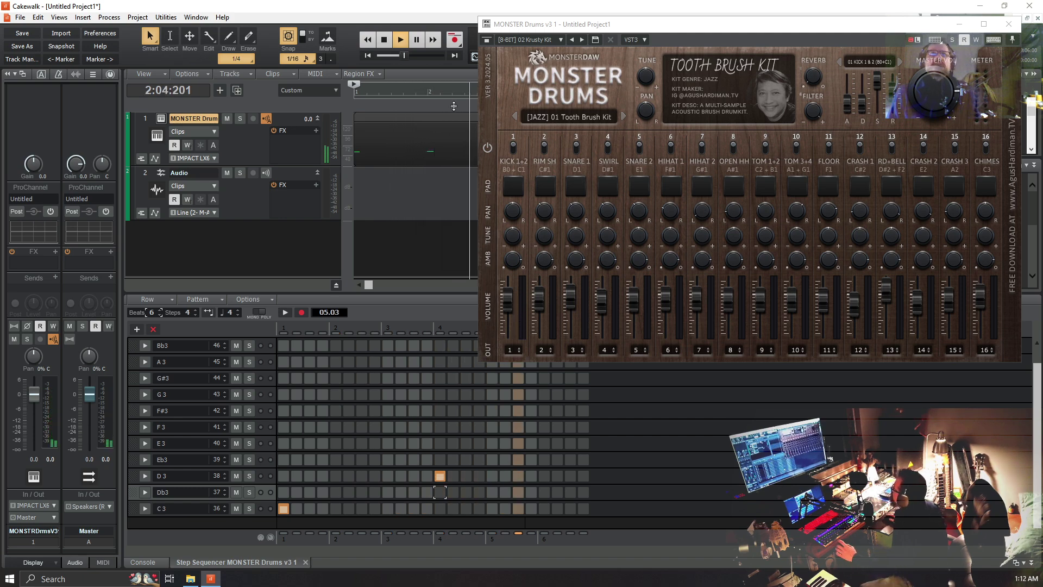
Stop playback, remove the snare hit at beat 4 of the D3 row, and close the MONSTER Drums interface
{"action": "left_click", "coordinate": [385, 40]}
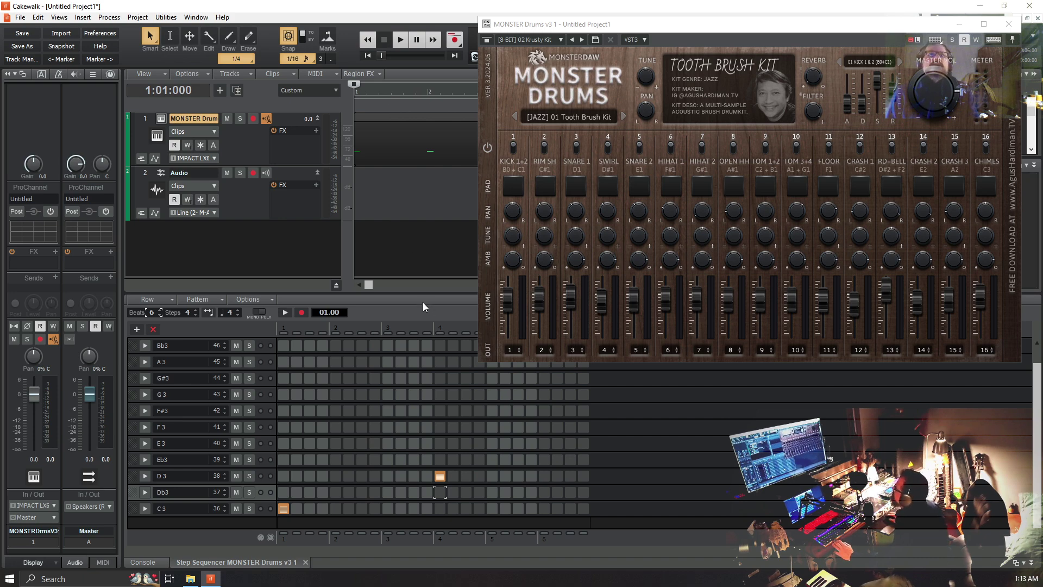
{"action": "left_click", "coordinate": [440, 476]}
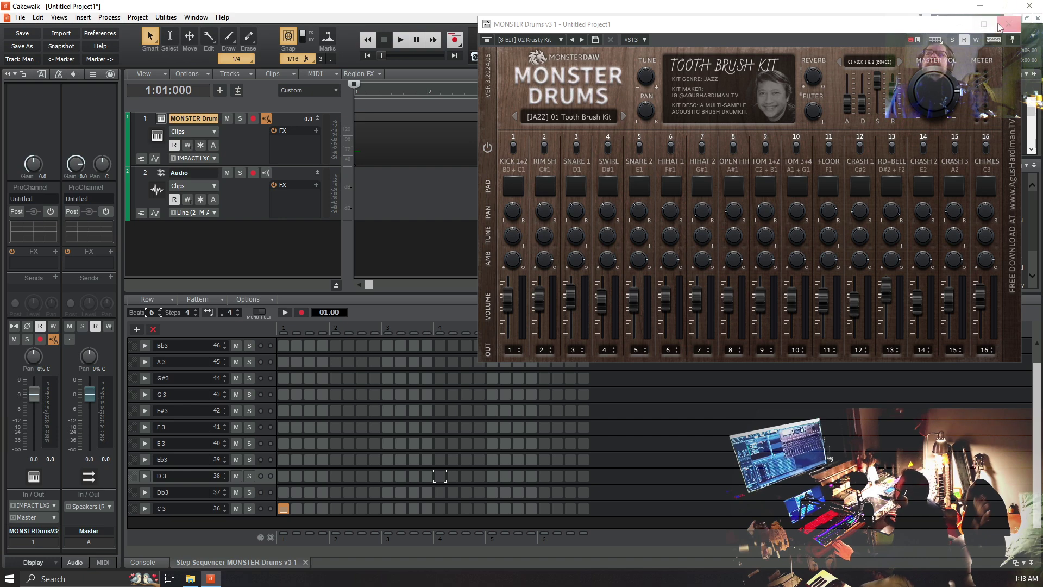
{"action": "left_click", "coordinate": [1015, 28]}
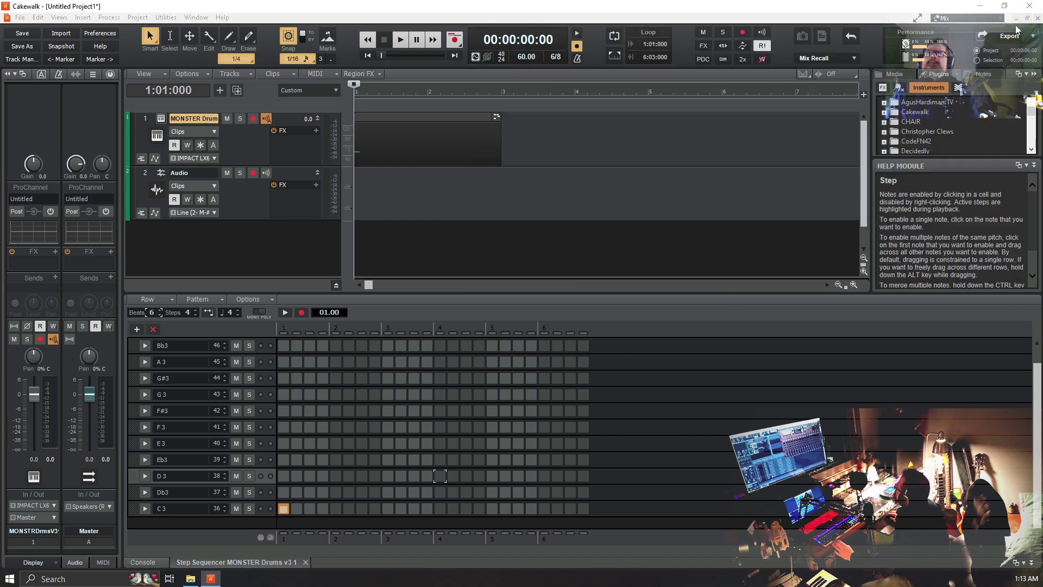
Set the project tempo to 120 BPM
{"action": "left_click", "coordinate": [522, 58]}
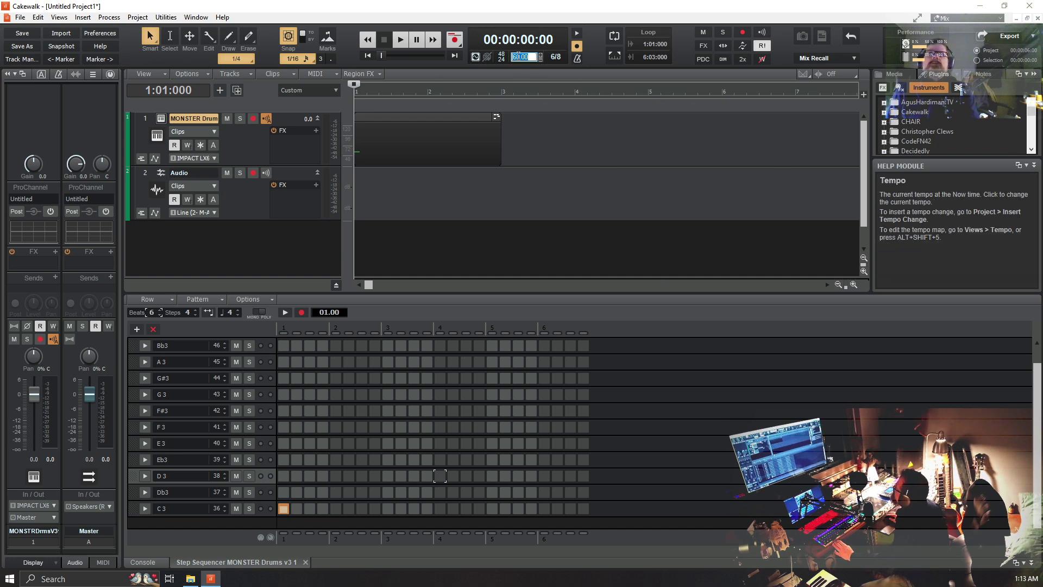
{"action": "left_click", "coordinate": [519, 56]}
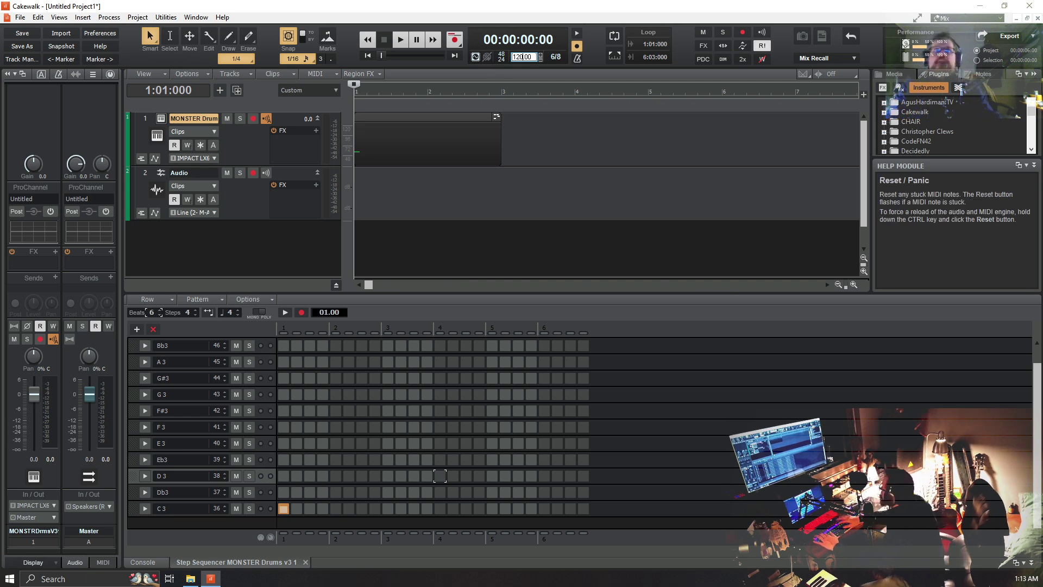
{"action": "key", "text": "Return"}
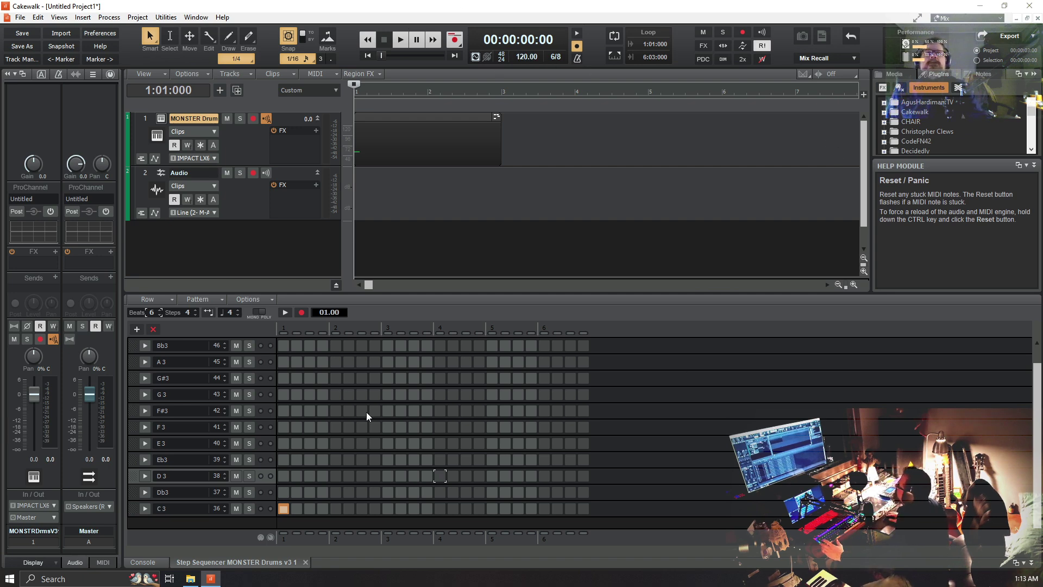
Place a snare hit on the D3 row at the first step of beat 4 and play the pattern from the start
{"action": "left_click", "coordinate": [440, 476]}
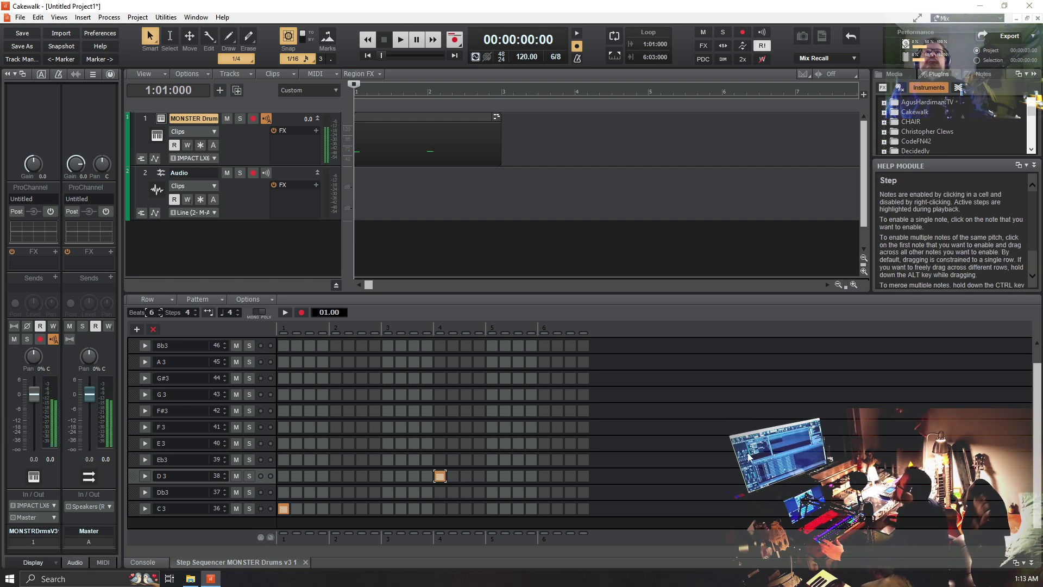
{"action": "left_click", "coordinate": [401, 44]}
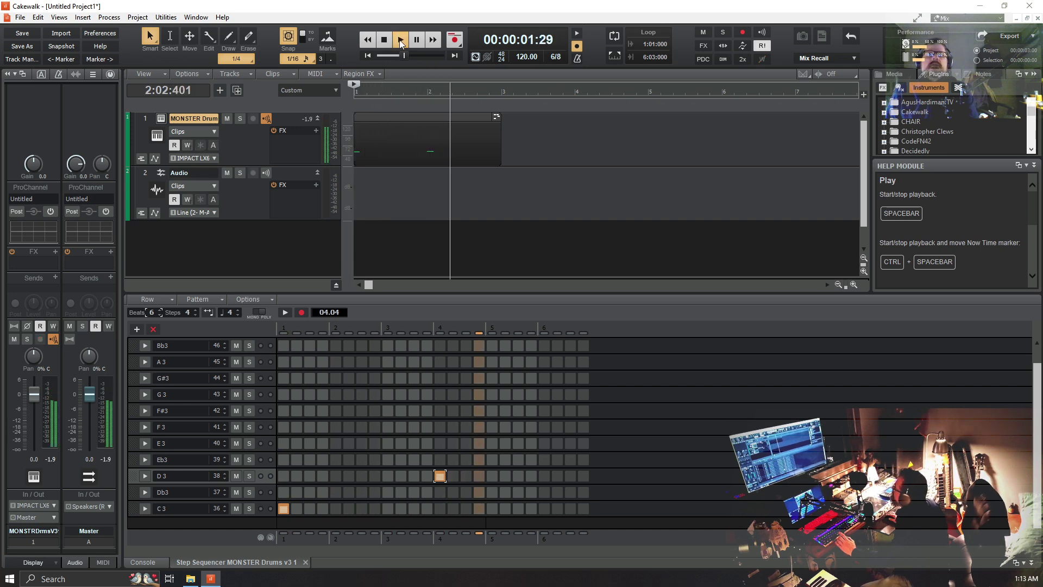
{"action": "left_click", "coordinate": [399, 40]}
{"action": "left_click", "coordinate": [400, 40]}
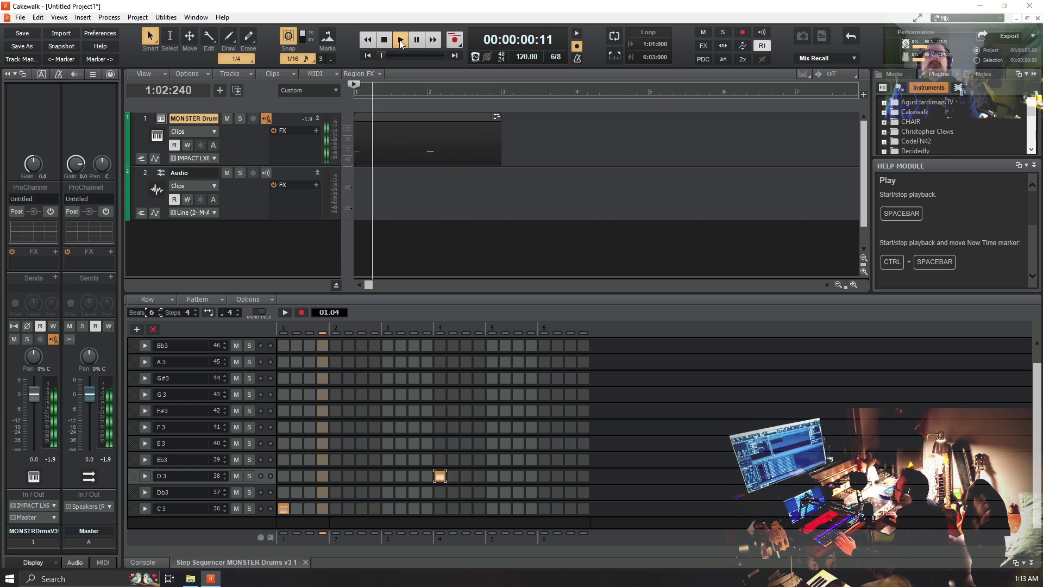
{"action": "left_click", "coordinate": [399, 40]}
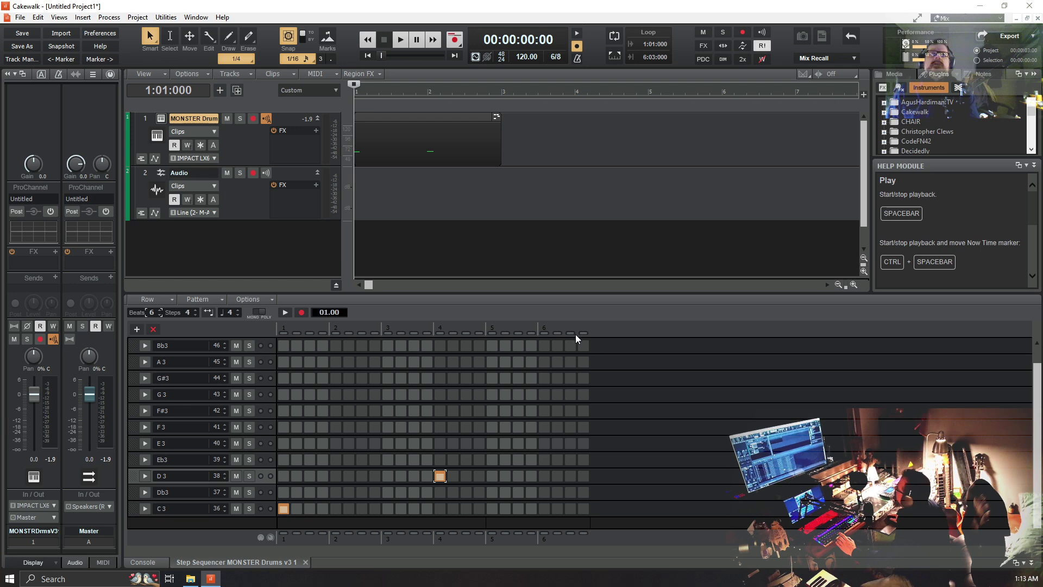
Set the step sequencer pattern length to 12 beats and play the extended pattern
{"action": "left_click", "coordinate": [160, 309]}
{"action": "left_click", "coordinate": [160, 309]}
{"action": "left_click", "coordinate": [161, 309]}
{"action": "left_click", "coordinate": [160, 309]}
{"action": "left_click", "coordinate": [160, 309]}
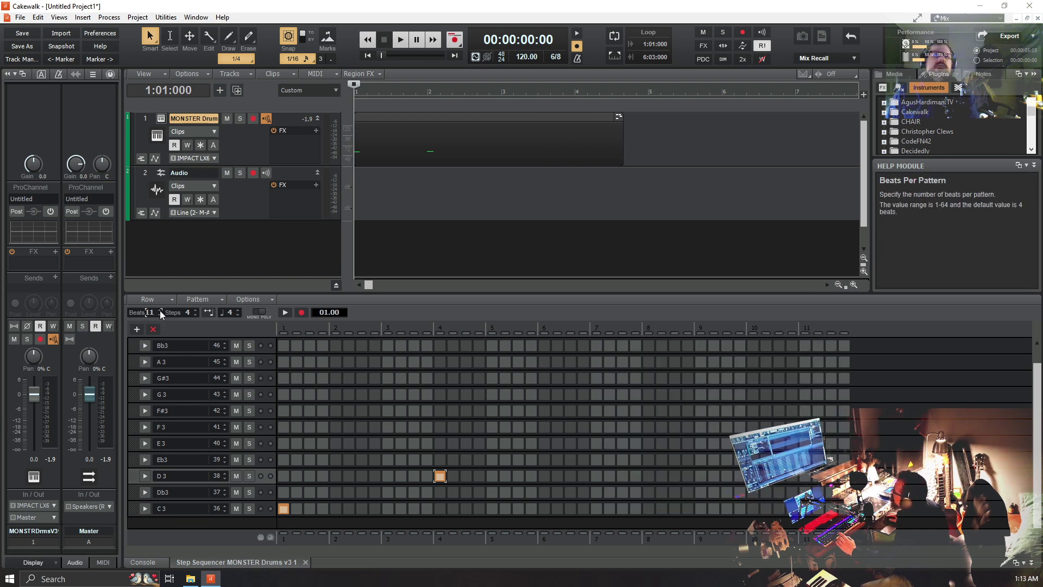
{"action": "left_click", "coordinate": [160, 309]}
{"action": "key", "text": "space"}
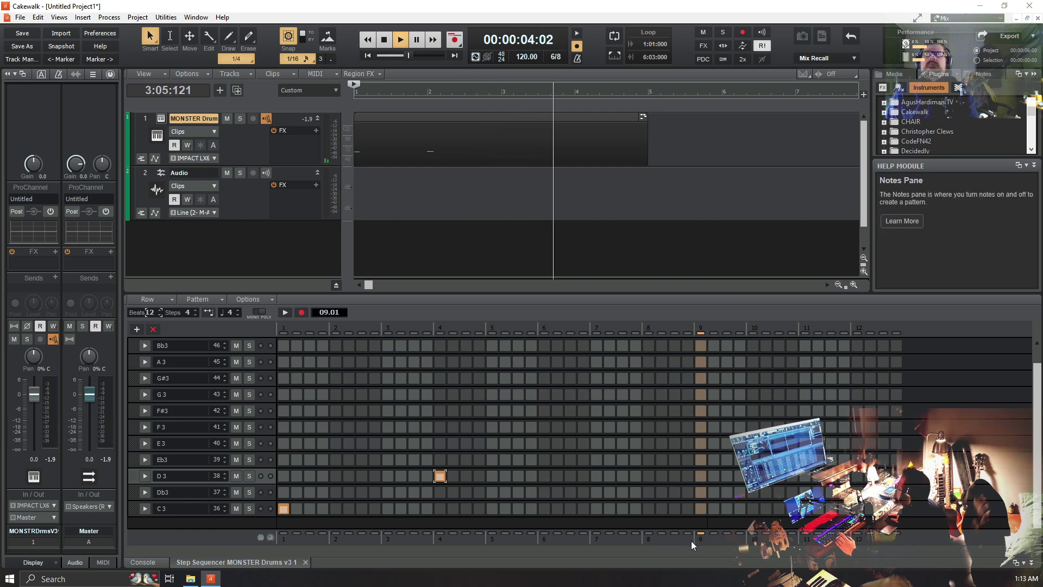
{"action": "key", "text": "space"}
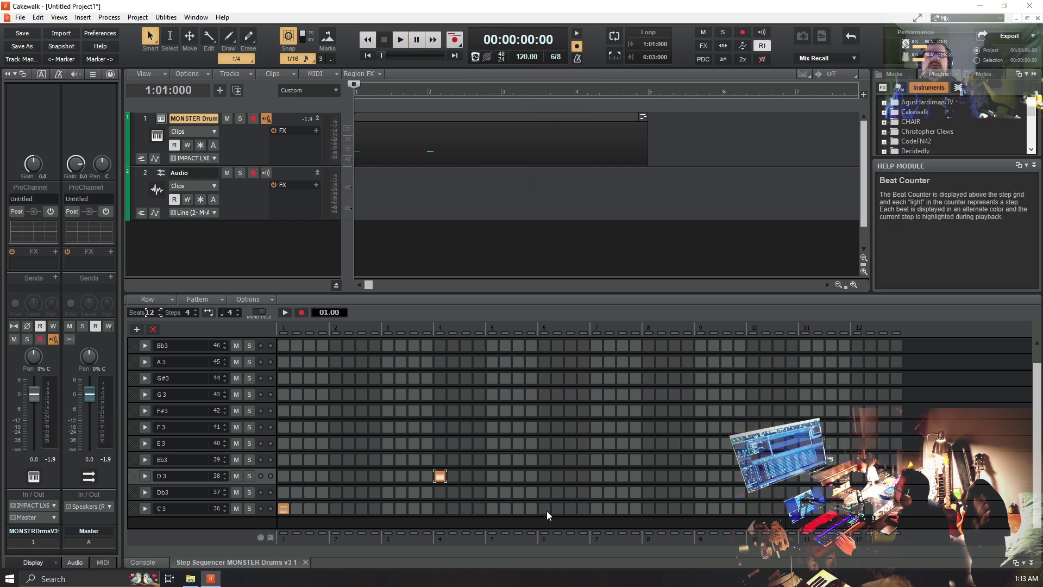
Add a C3 kick at the start of beat 7 and a D3 snare at the start of beat 10, and play the pattern
{"action": "left_click", "coordinate": [598, 510]}
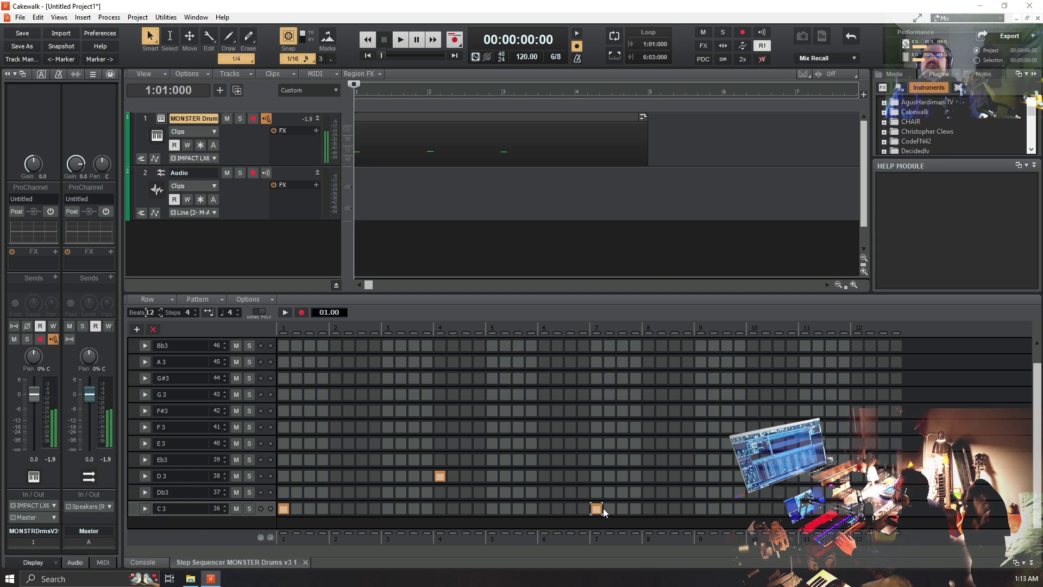
{"action": "left_click", "coordinate": [754, 476]}
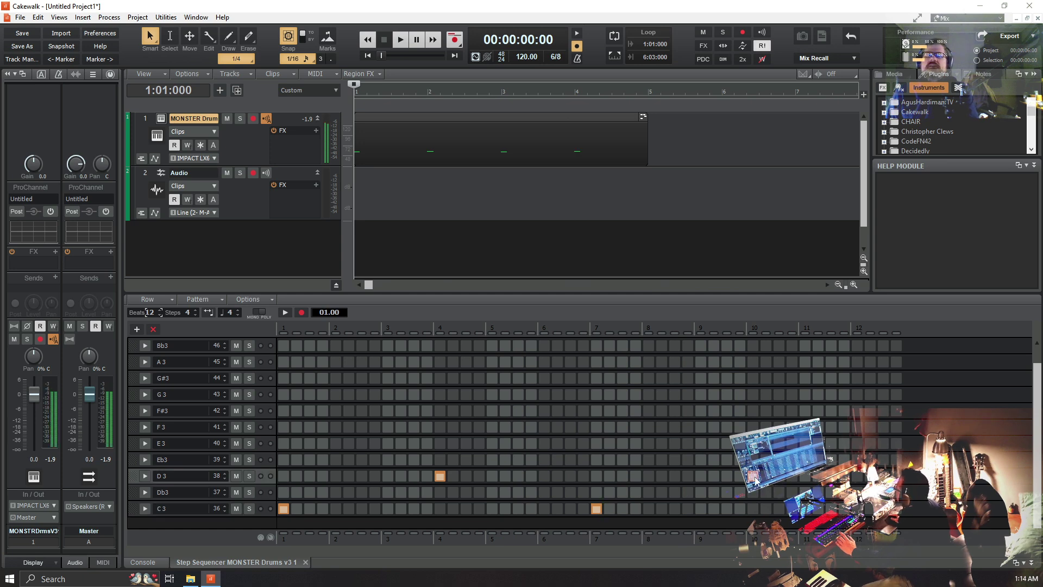
{"action": "key", "text": "space"}
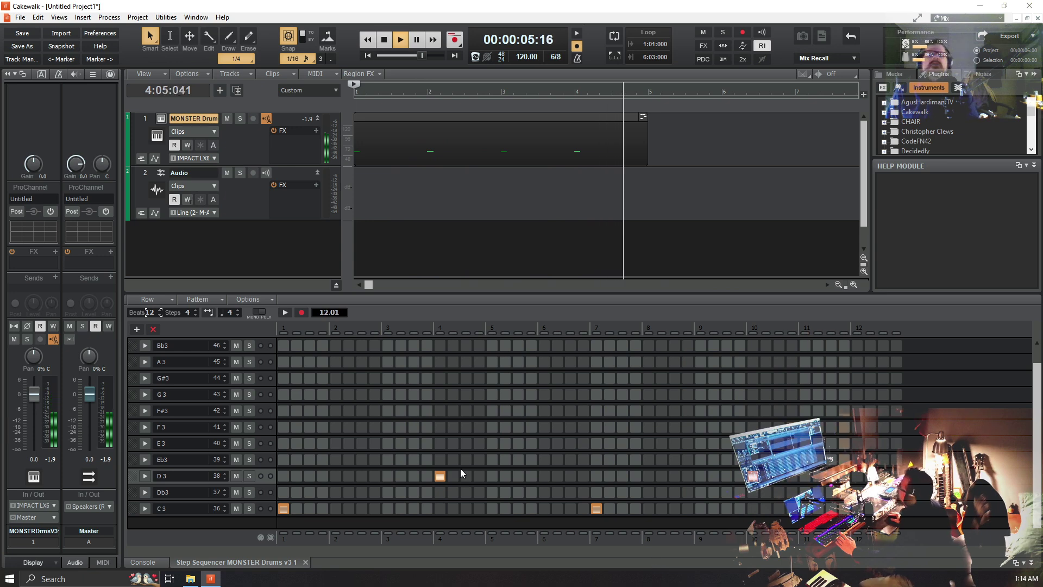
{"action": "key", "text": "space"}
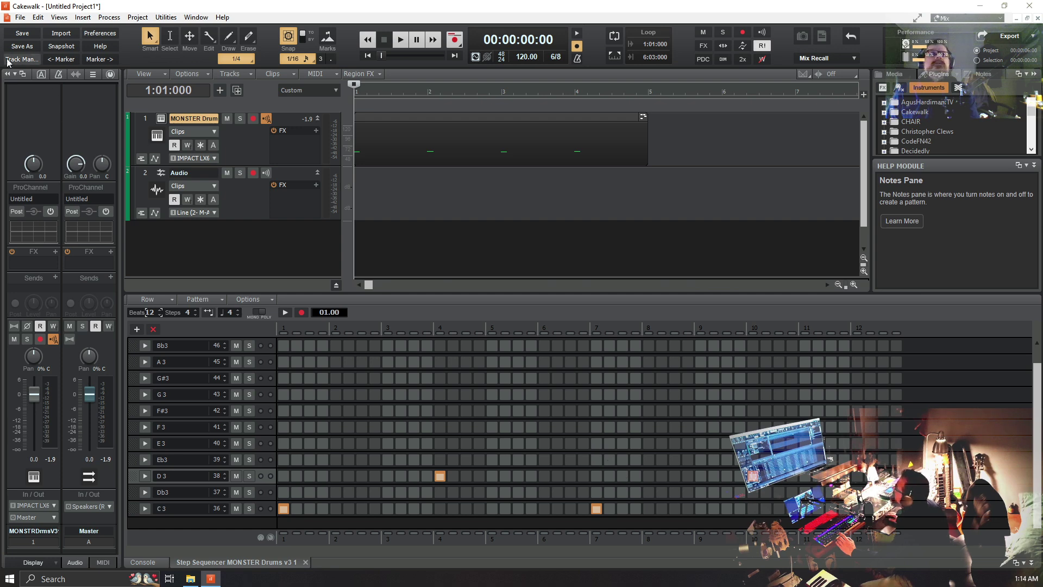
Reopen the MONSTER Drums interface, audition the Hihat 1 pad to find its sequencer row, and close the interface
{"action": "left_click", "coordinate": [161, 118]}
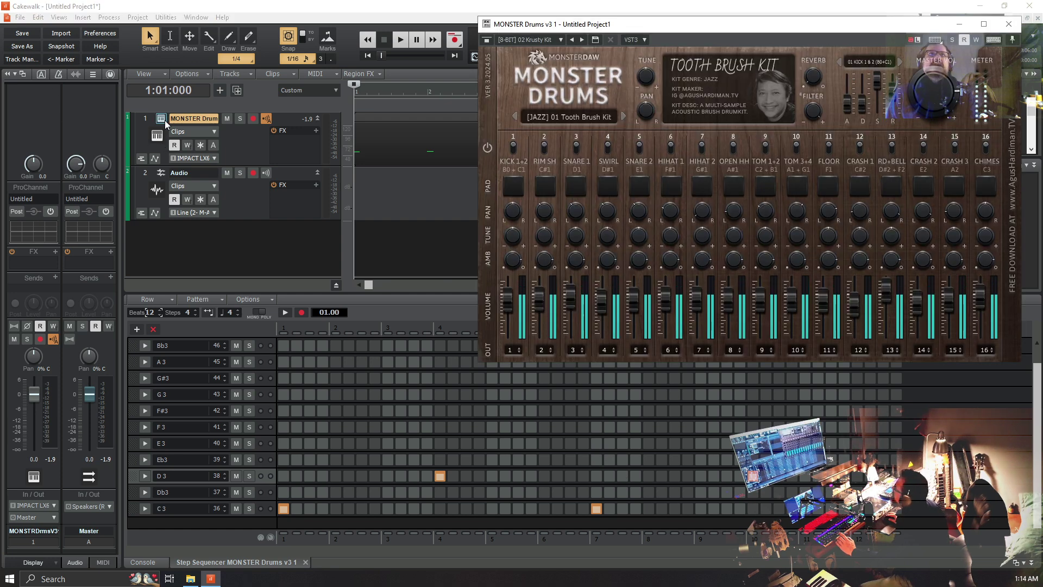
{"action": "left_click", "coordinate": [671, 187]}
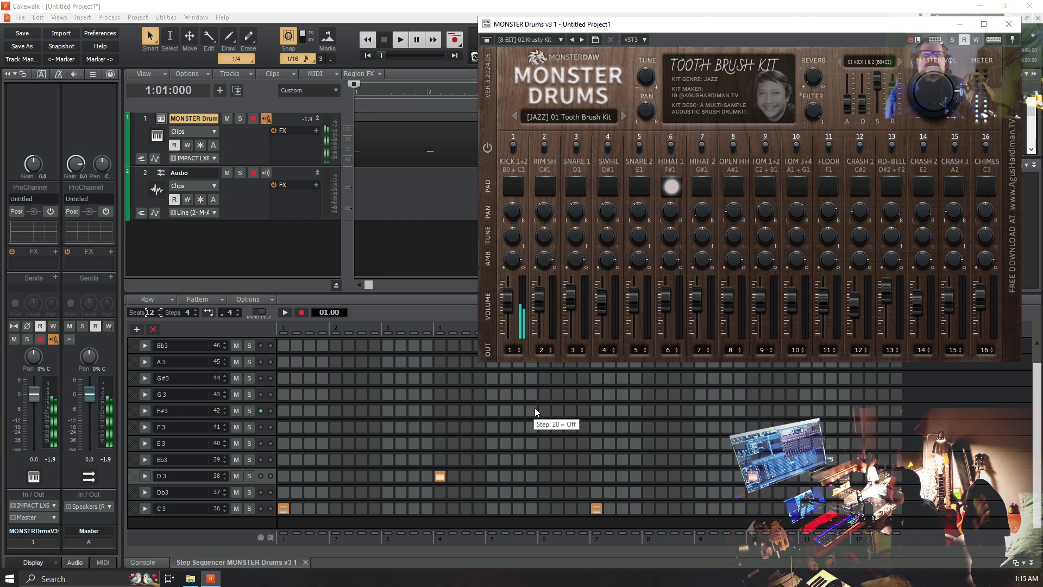
{"action": "left_click", "coordinate": [1008, 24]}
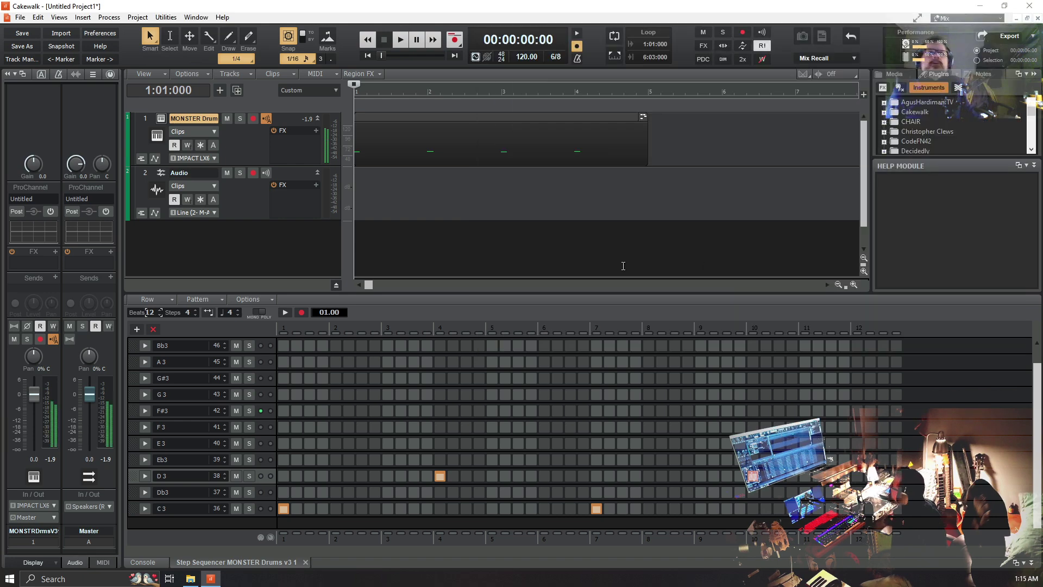
Place a hi-hat hit on the F#3 row at the first step of each of the 12 beats and play the pattern
{"action": "left_click", "coordinate": [283, 414]}
{"action": "left_click", "coordinate": [338, 413]}
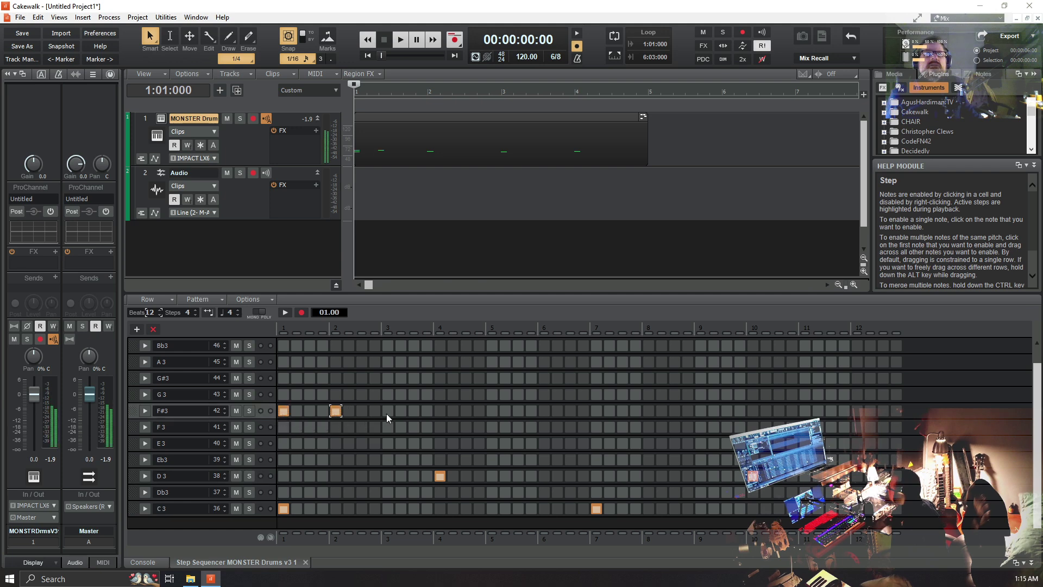
{"action": "left_click", "coordinate": [387, 412]}
{"action": "left_click", "coordinate": [439, 411]}
{"action": "left_click", "coordinate": [492, 411]}
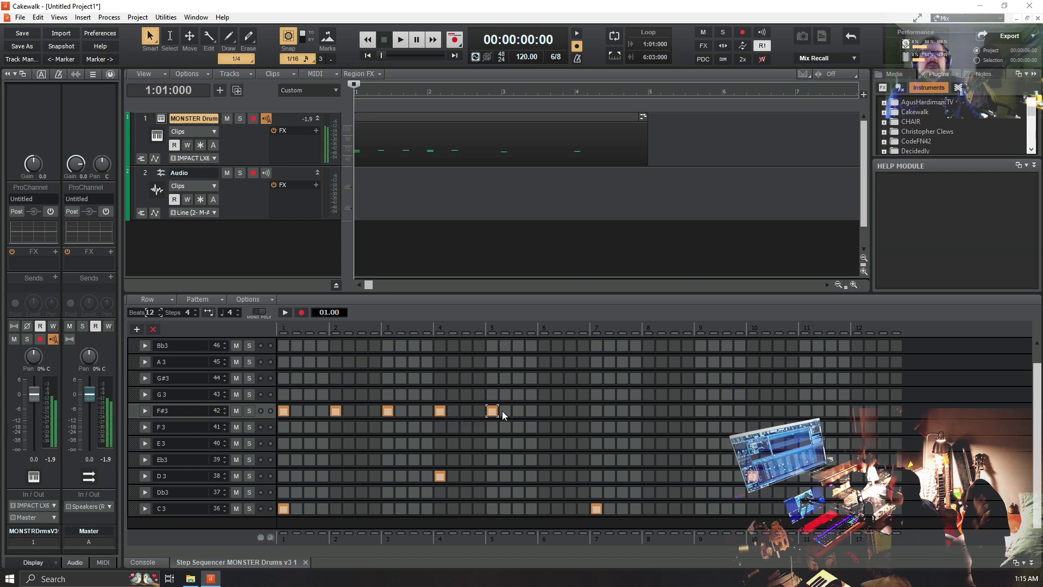
{"action": "left_click", "coordinate": [545, 411]}
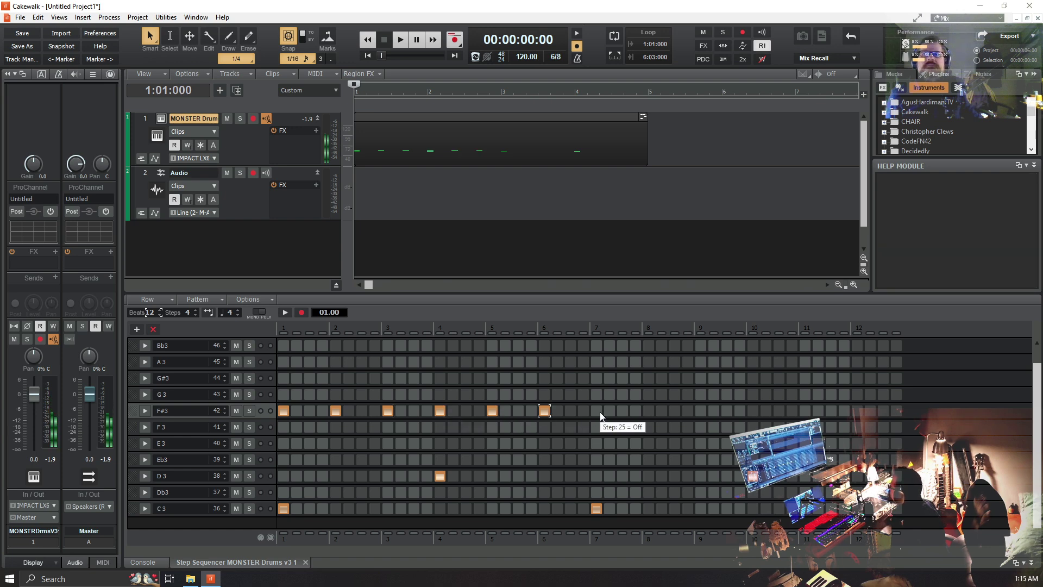
{"action": "left_click", "coordinate": [650, 413]}
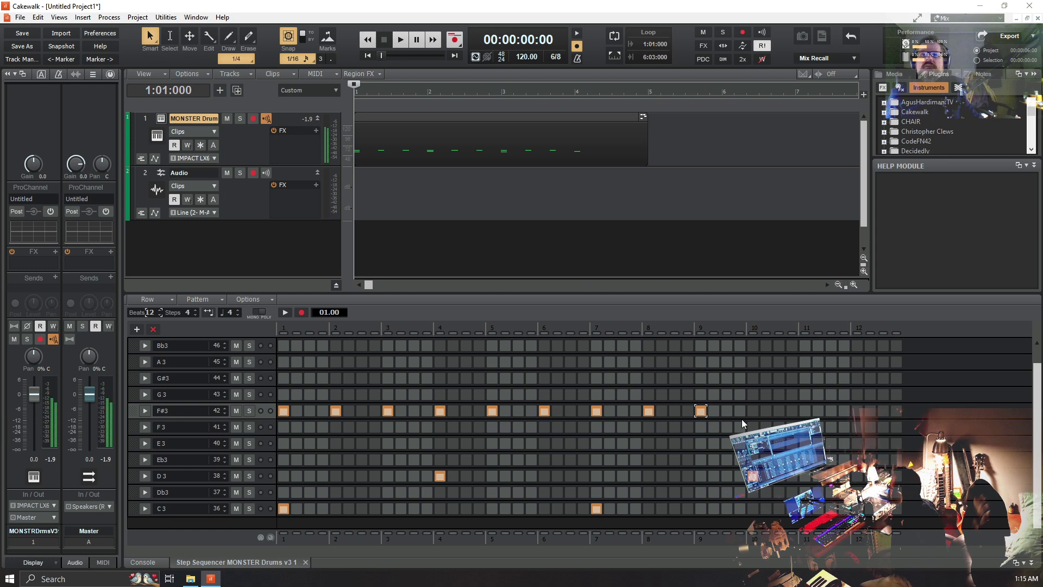
{"action": "left_click", "coordinate": [753, 411]}
{"action": "left_click", "coordinate": [805, 411]}
{"action": "left_click", "coordinate": [817, 411]}
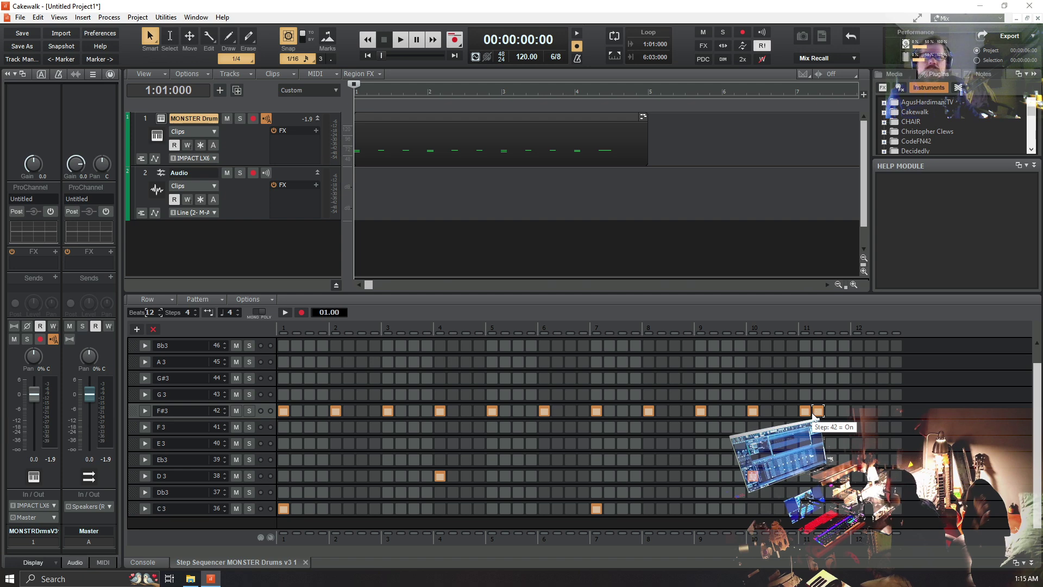
{"action": "left_click", "coordinate": [817, 411]}
{"action": "left_click", "coordinate": [853, 411]}
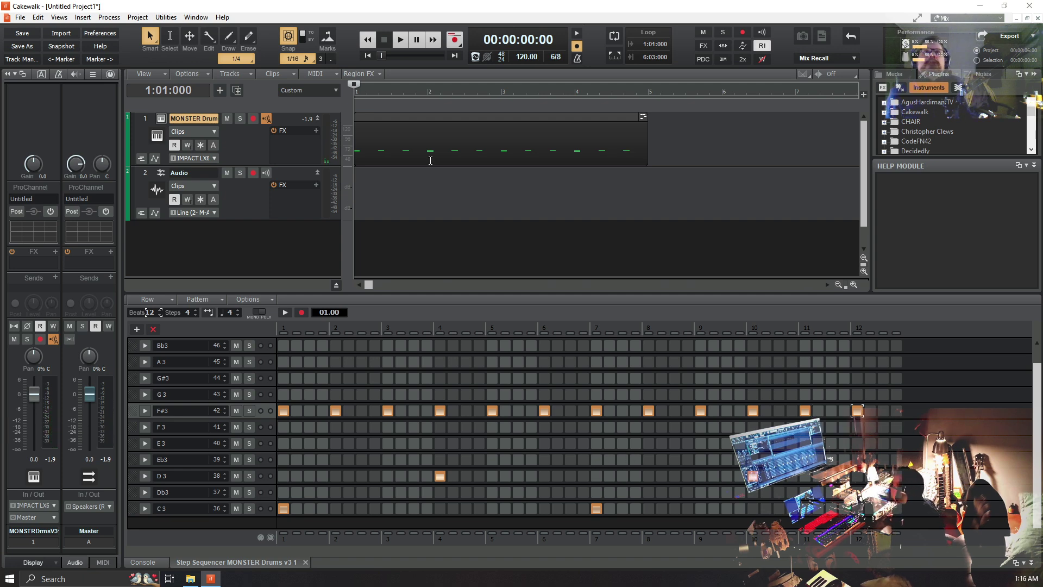
{"action": "left_click", "coordinate": [404, 42]}
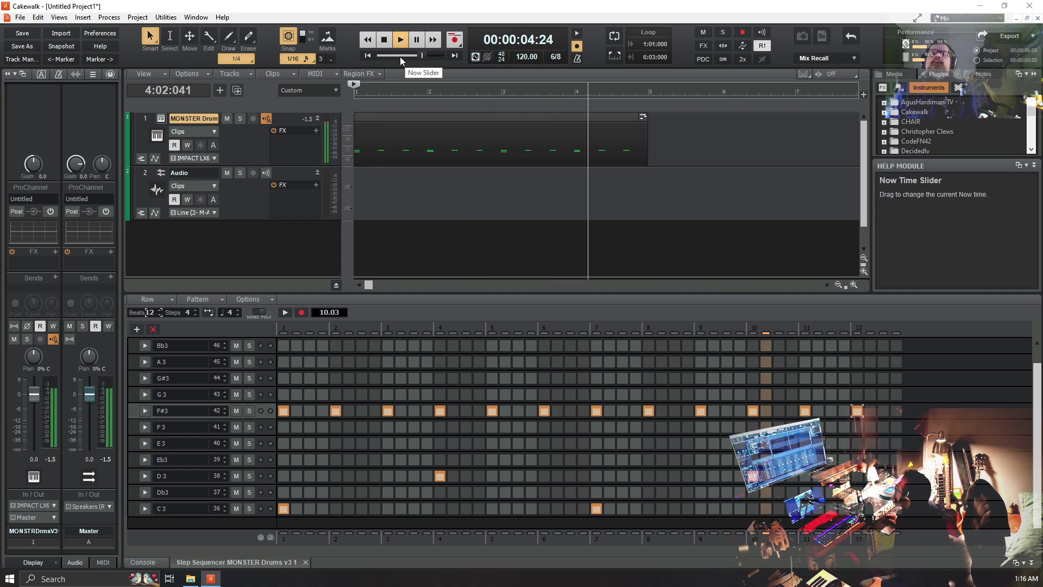
{"action": "key", "text": "space"}
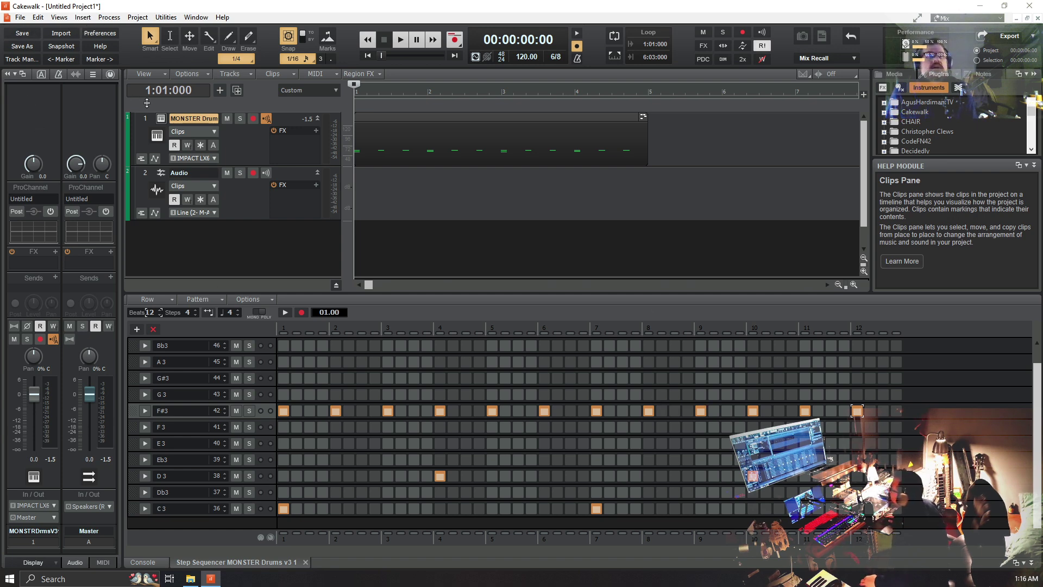
Reopen the MONSTER Drums interface and audition the Open HH pad to locate its row in the step sequencer
{"action": "left_click", "coordinate": [161, 118]}
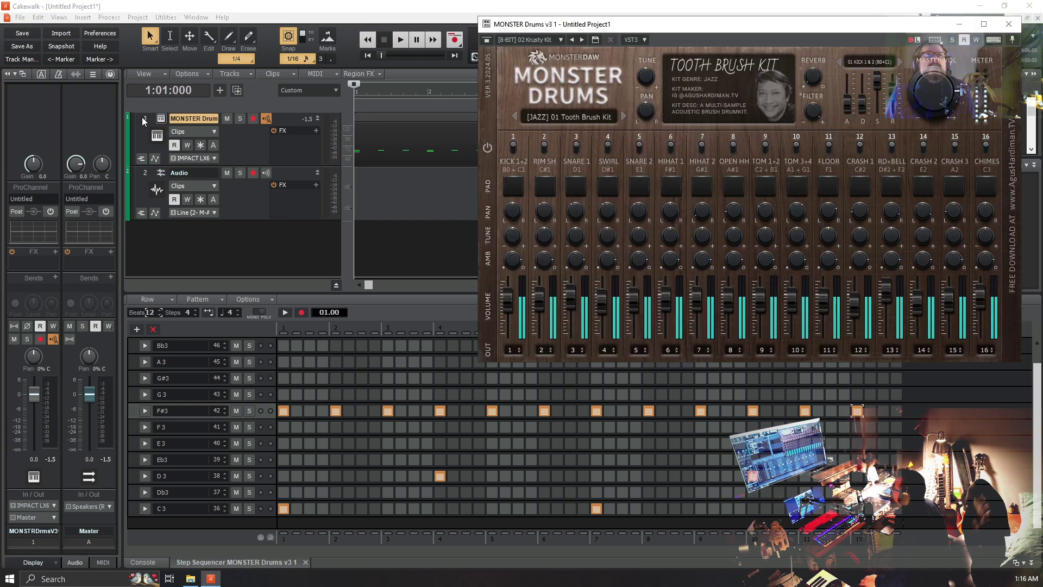
{"action": "left_click", "coordinate": [733, 187]}
{"action": "left_click", "coordinate": [732, 188]}
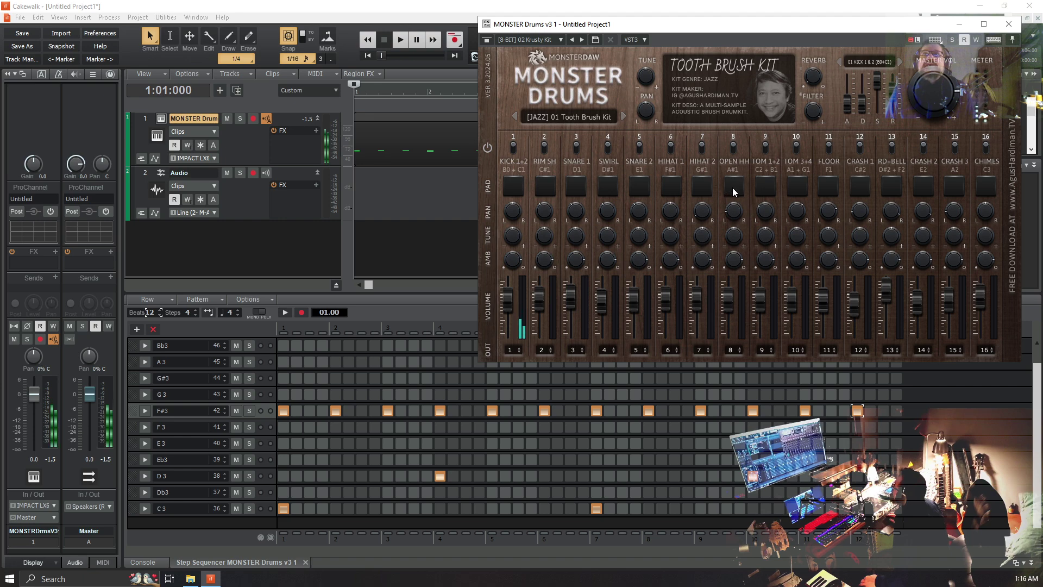
{"action": "left_click", "coordinate": [732, 187]}
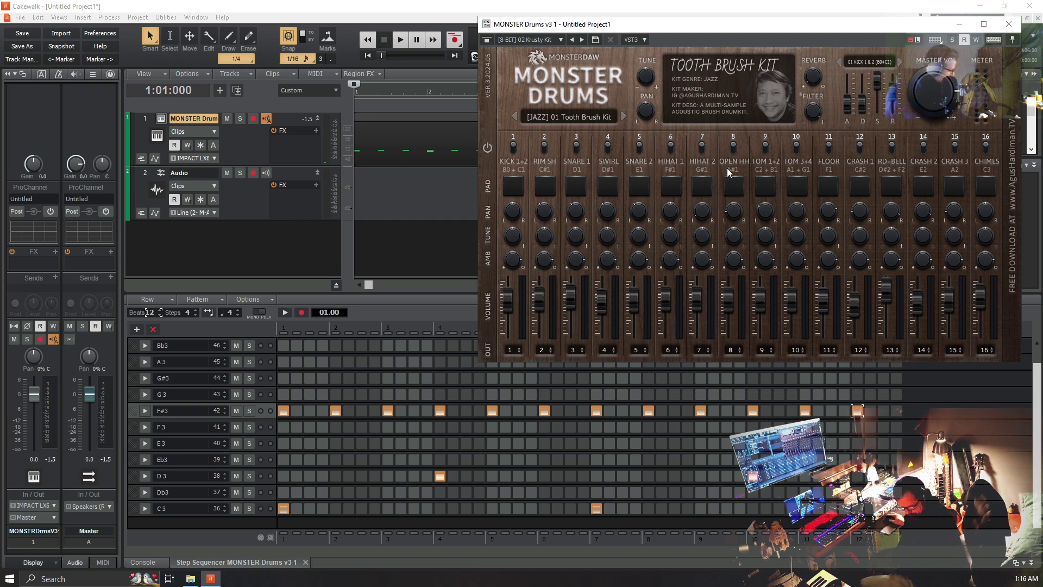
{"action": "left_click", "coordinate": [730, 181]}
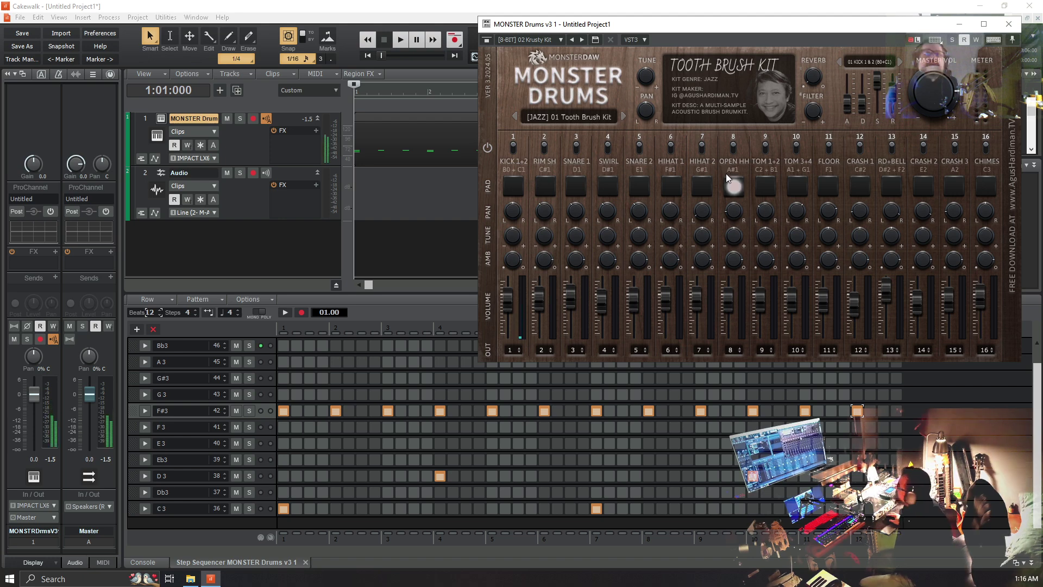
{"action": "left_click", "coordinate": [723, 182]}
{"action": "left_click", "coordinate": [723, 183]}
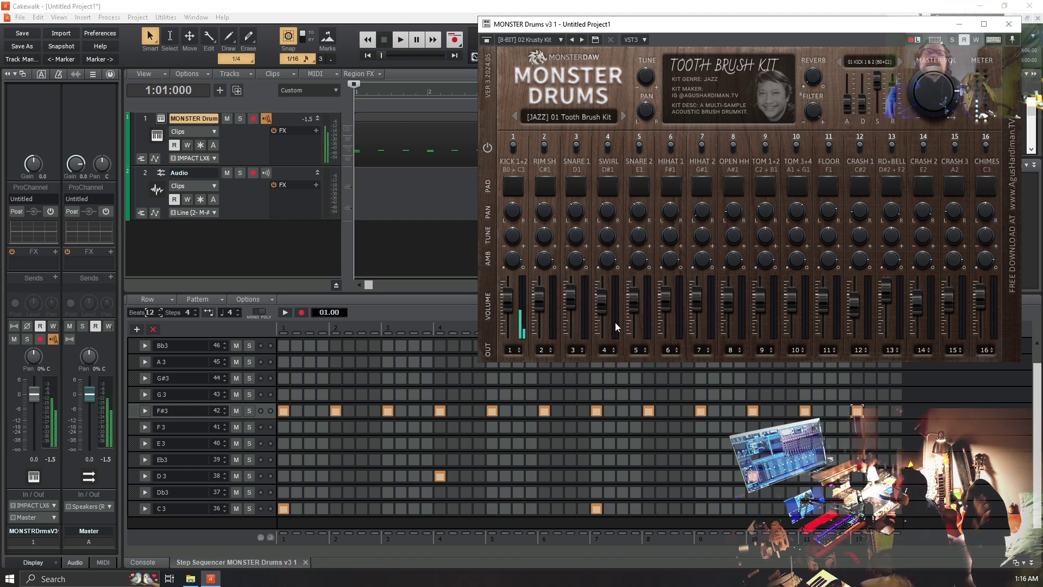
{"action": "left_click", "coordinate": [728, 185]}
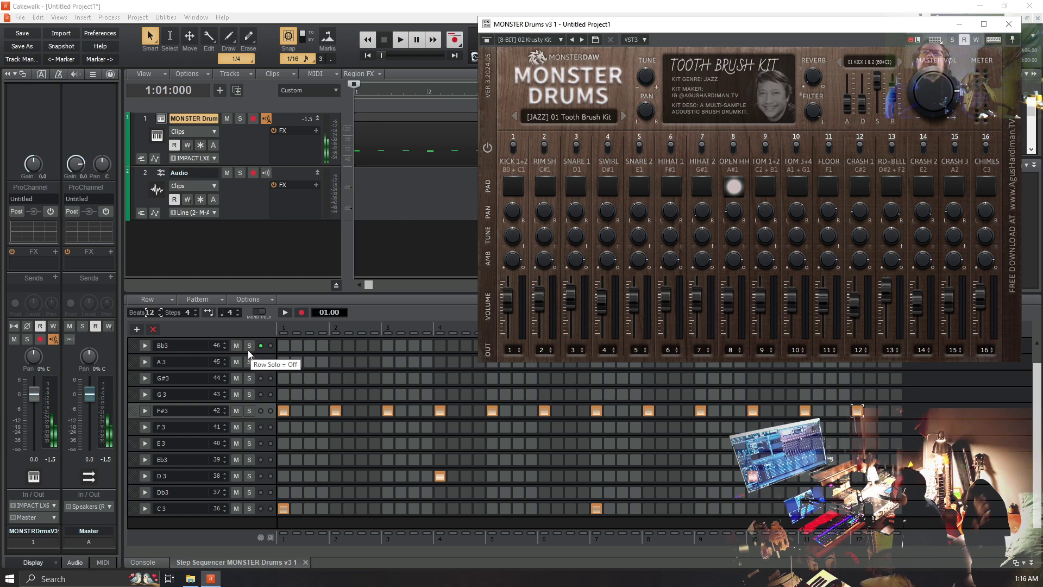
{"action": "left_click", "coordinate": [195, 346]}
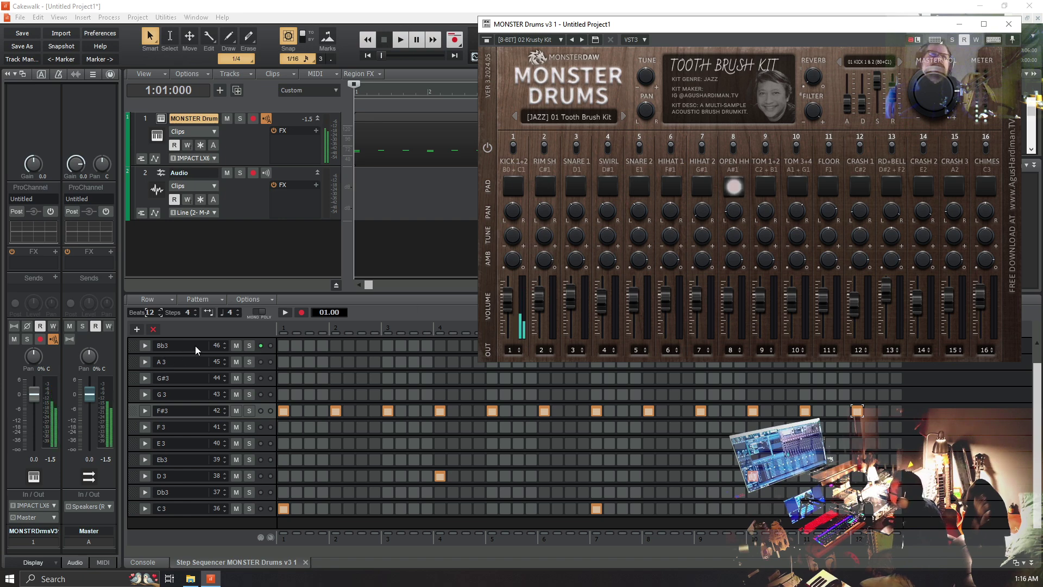
Close the MONSTER Drums interface, add Bb3 open hi-hat hits on the fourth step of beats 5, 10 and 11, and play the pattern
{"action": "left_click", "coordinate": [1009, 25]}
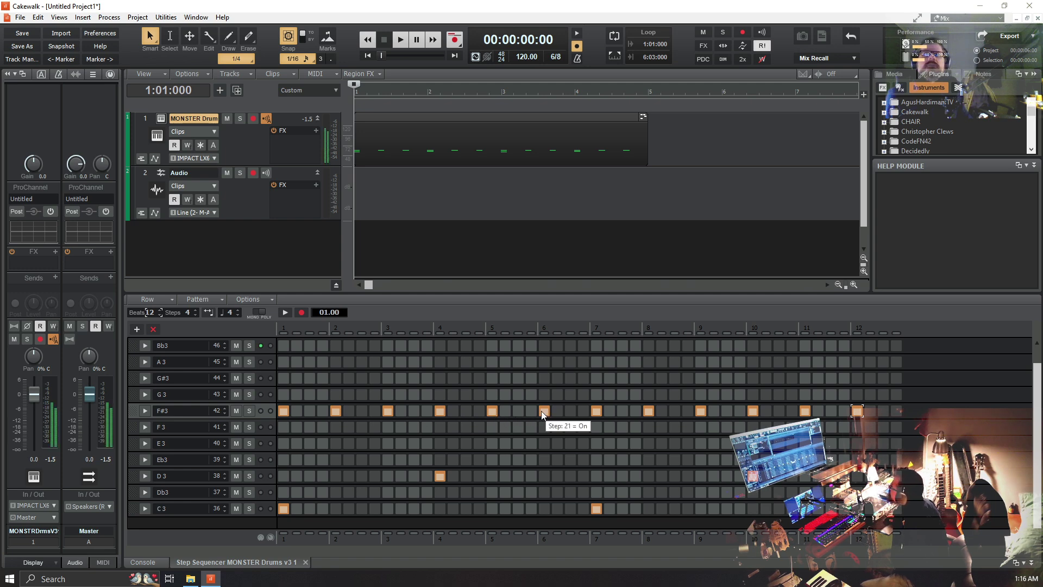
{"action": "left_click", "coordinate": [530, 346]}
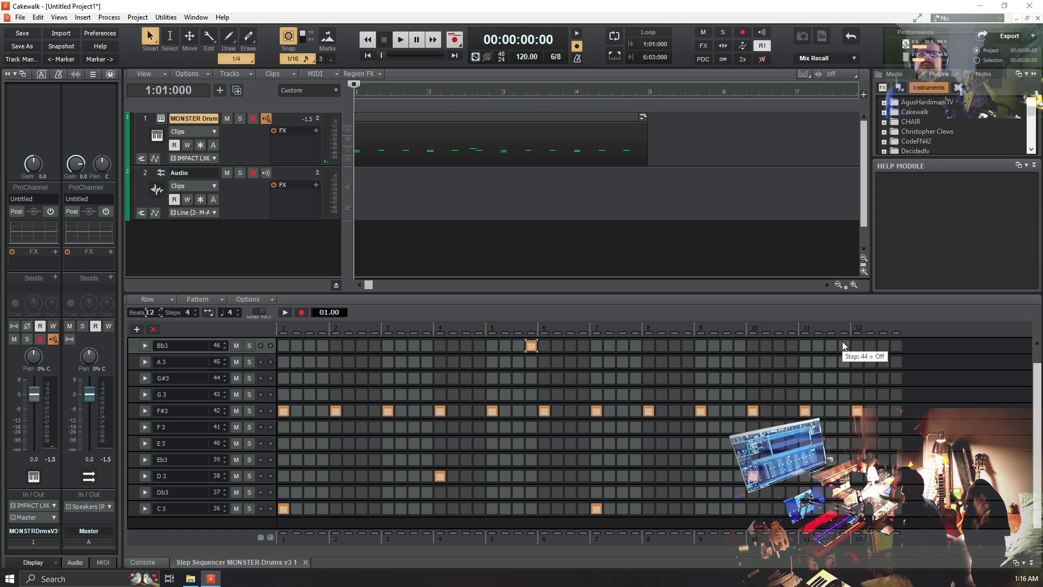
{"action": "left_click", "coordinate": [792, 345]}
{"action": "left_click", "coordinate": [844, 345]}
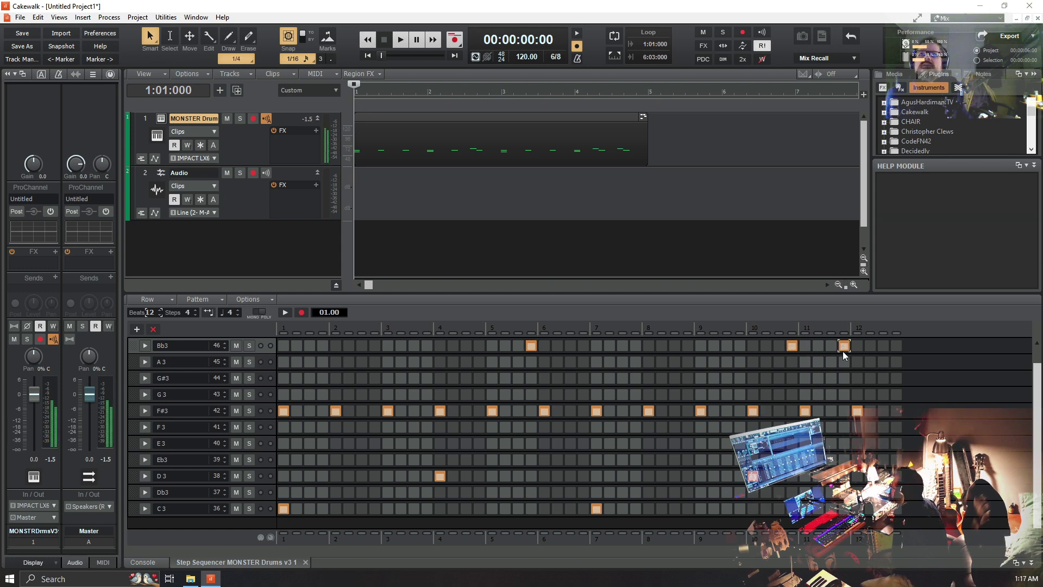
{"action": "key", "text": "space"}
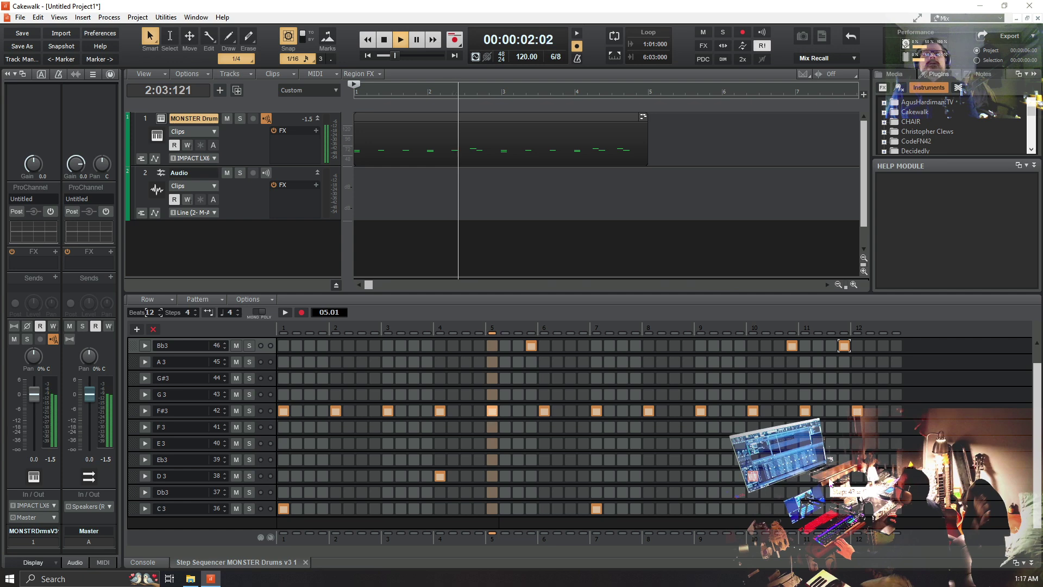
{"action": "key", "text": "space"}
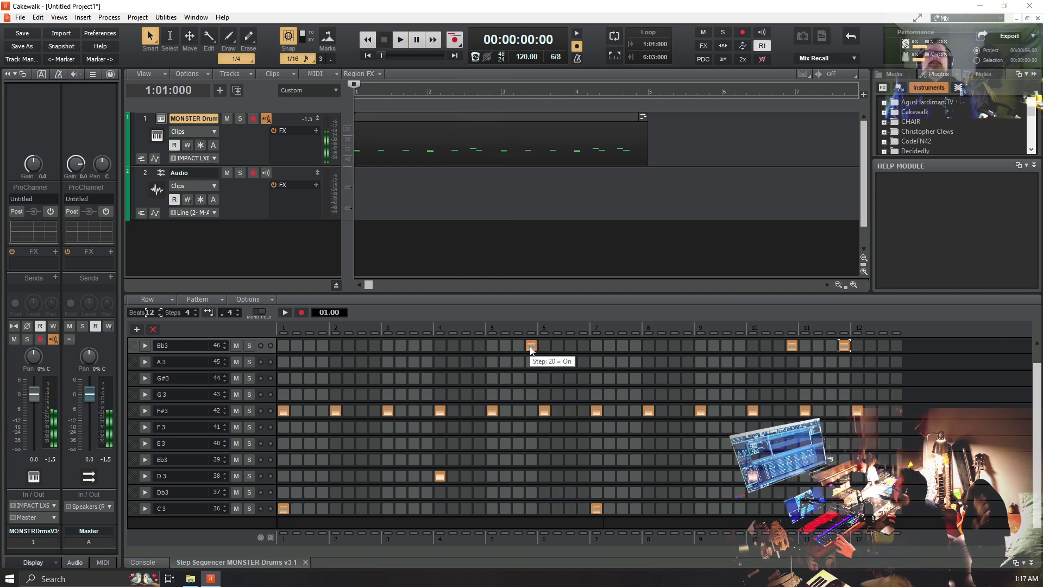
Try the beat 5 open hi-hat hit on the second step, move it to the third step, and play the pattern
{"action": "left_click_drag", "start_coordinate": [531, 345], "coordinate": [505, 351]}
{"action": "key", "text": "space"}
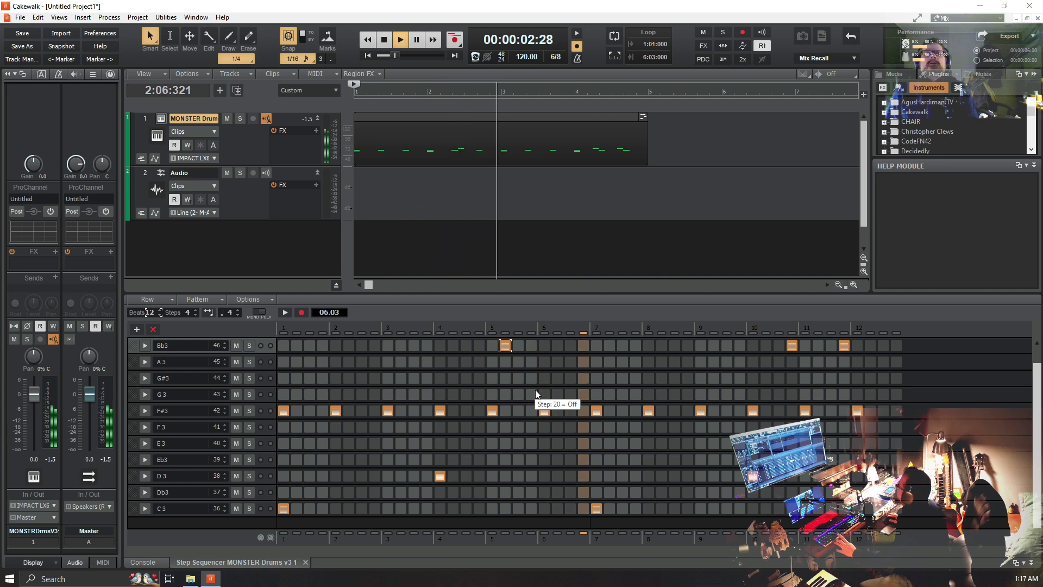
{"action": "key", "text": "space"}
{"action": "left_click_drag", "start_coordinate": [506, 350], "coordinate": [518, 347]}
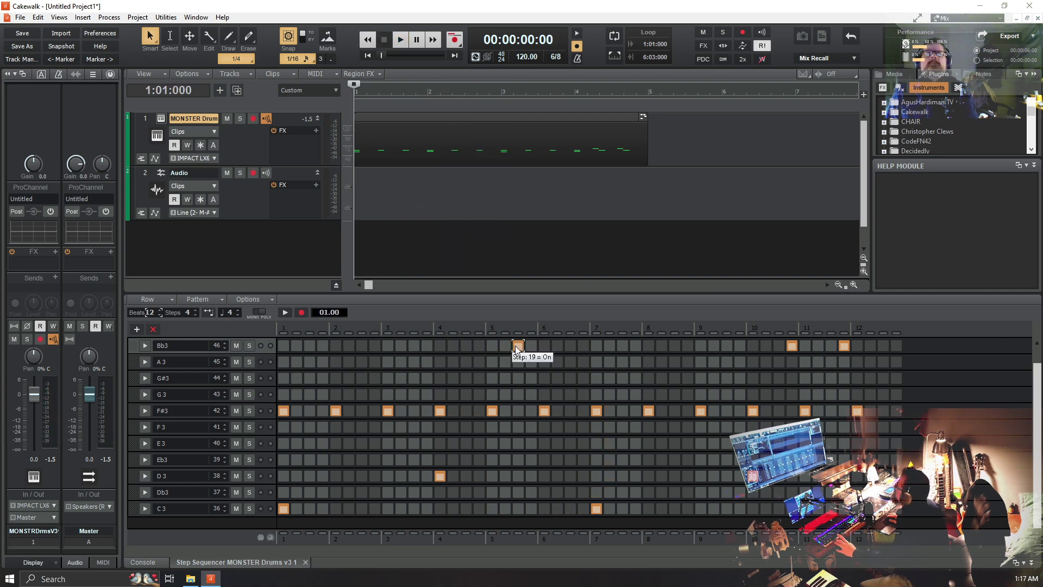
{"action": "key", "text": "space"}
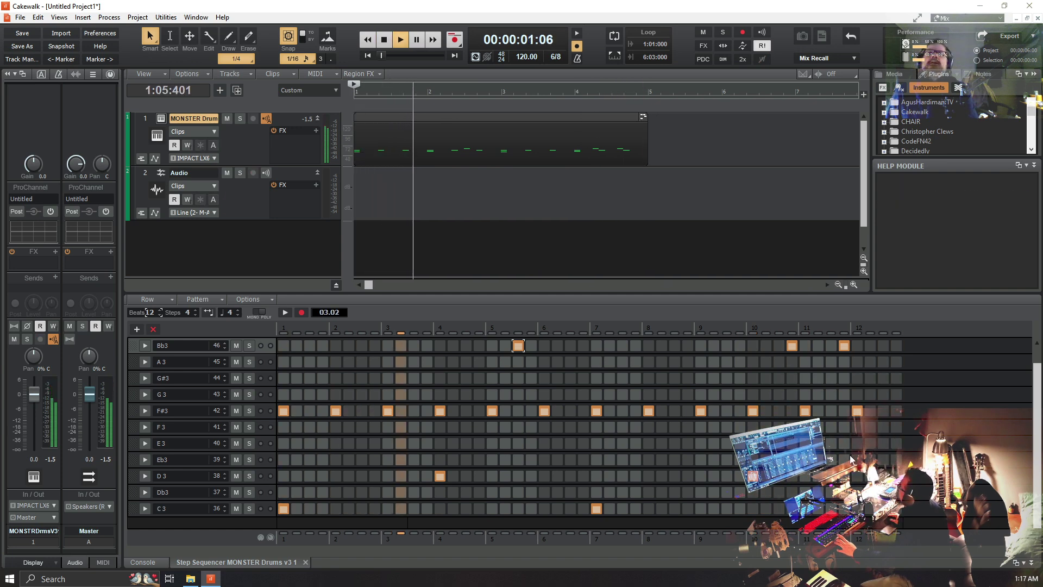
{"action": "key", "text": "space"}
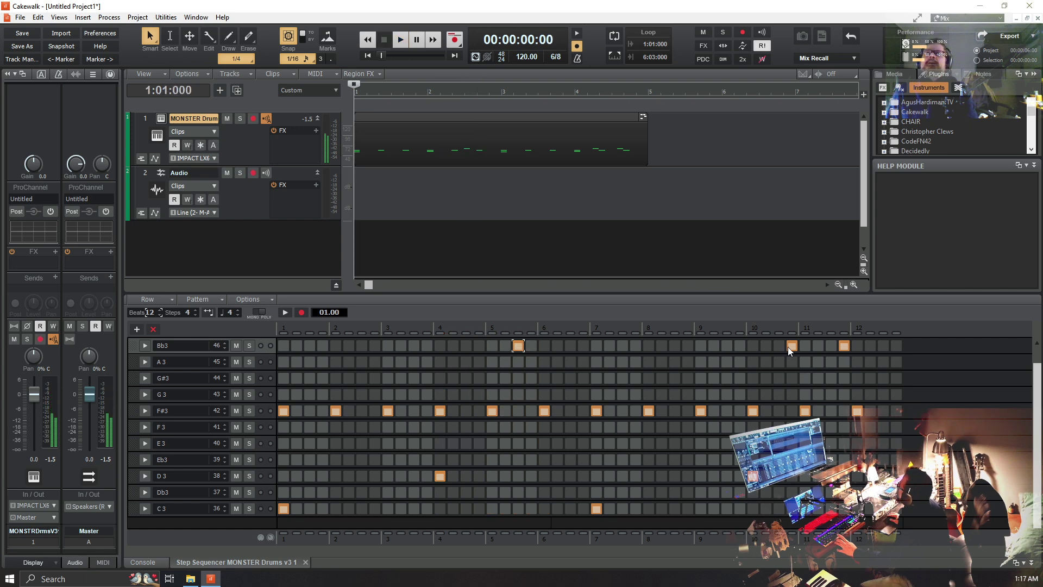
Shift the open hi-hat hits in beats 10 and 11 to the third step of each beat and play the pattern
{"action": "left_click_drag", "start_coordinate": [790, 348], "coordinate": [778, 346]}
{"action": "left_click", "coordinate": [843, 345]}
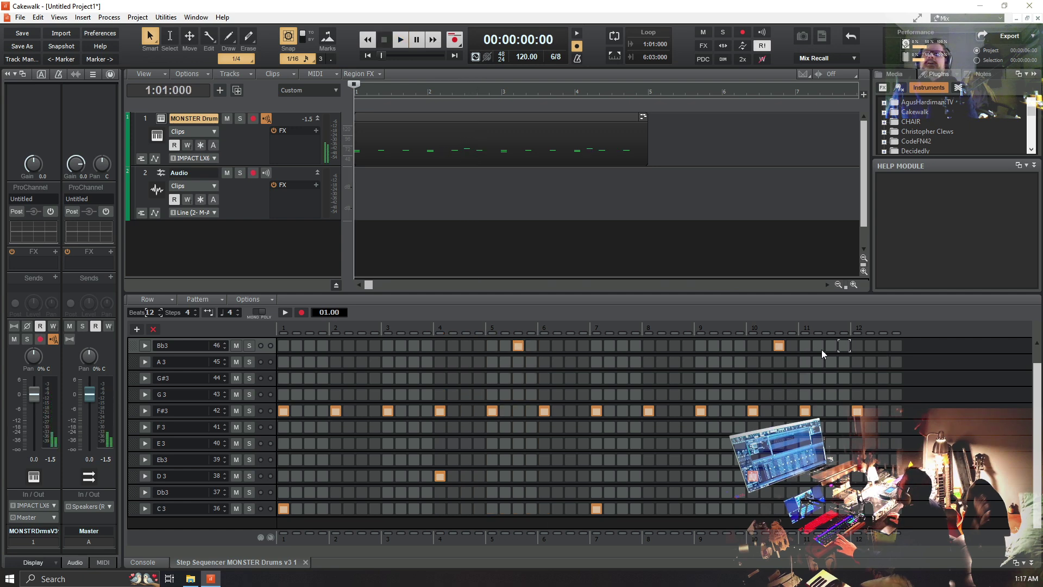
{"action": "left_click", "coordinate": [818, 345]}
{"action": "left_click", "coordinate": [831, 346]}
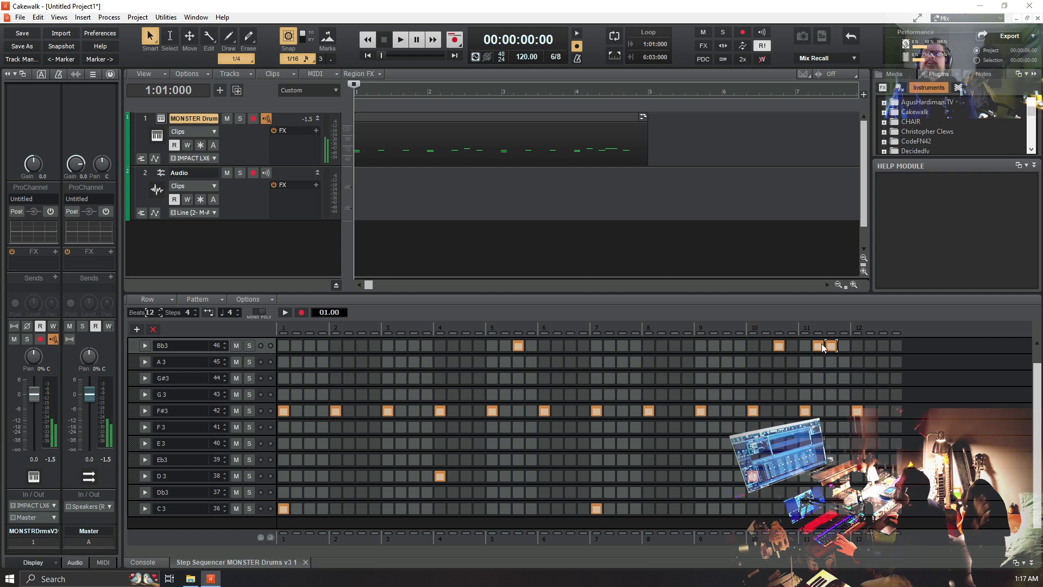
{"action": "left_click", "coordinate": [819, 346]}
{"action": "key", "text": "space"}
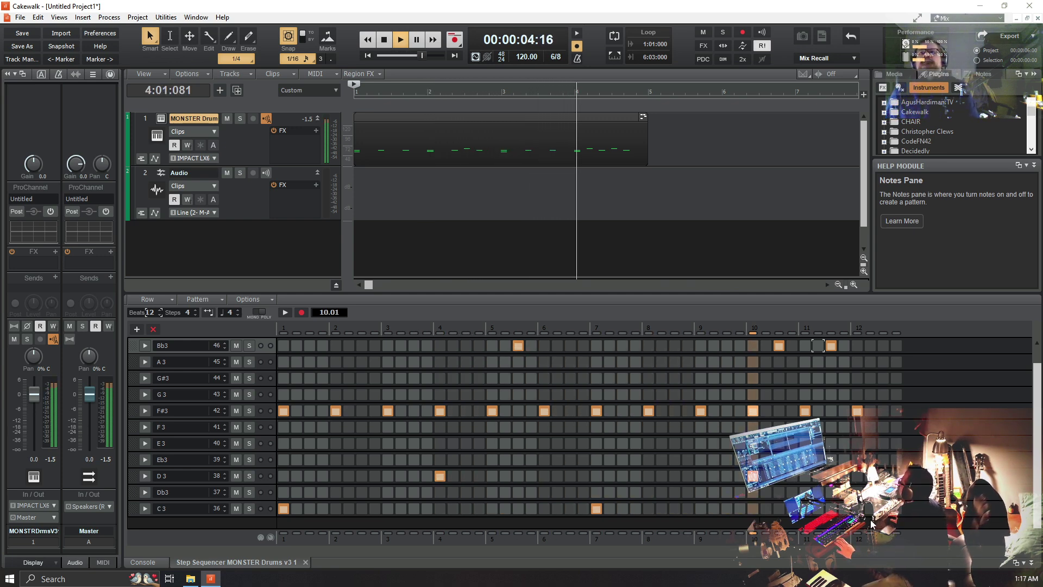
{"action": "key", "text": "space"}
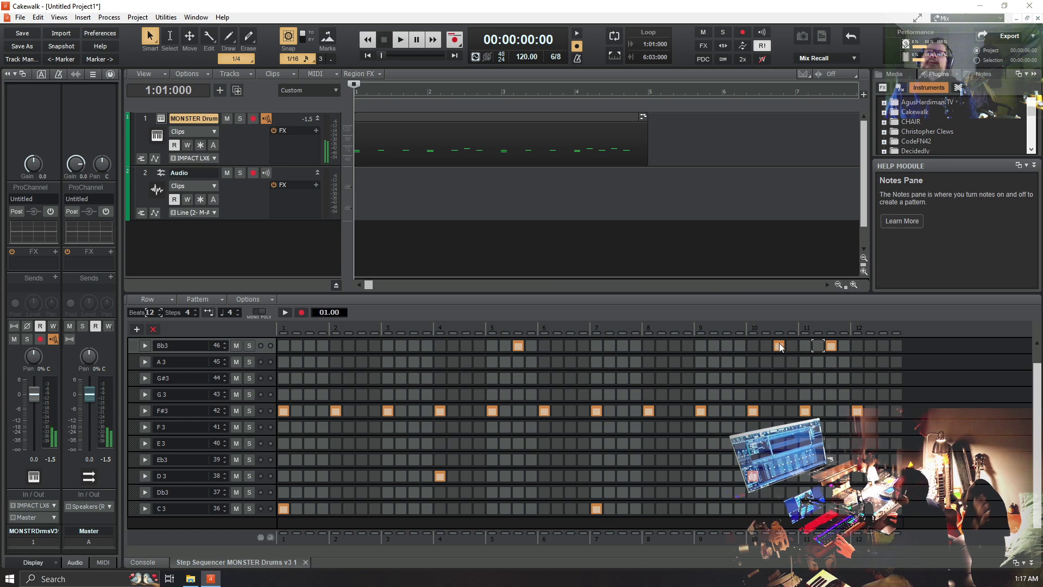
Remove the beat 10 open hi-hat hit, add one on the third step of beat 12, and play the pattern
{"action": "left_click", "coordinate": [779, 346]}
{"action": "key", "text": "space"}
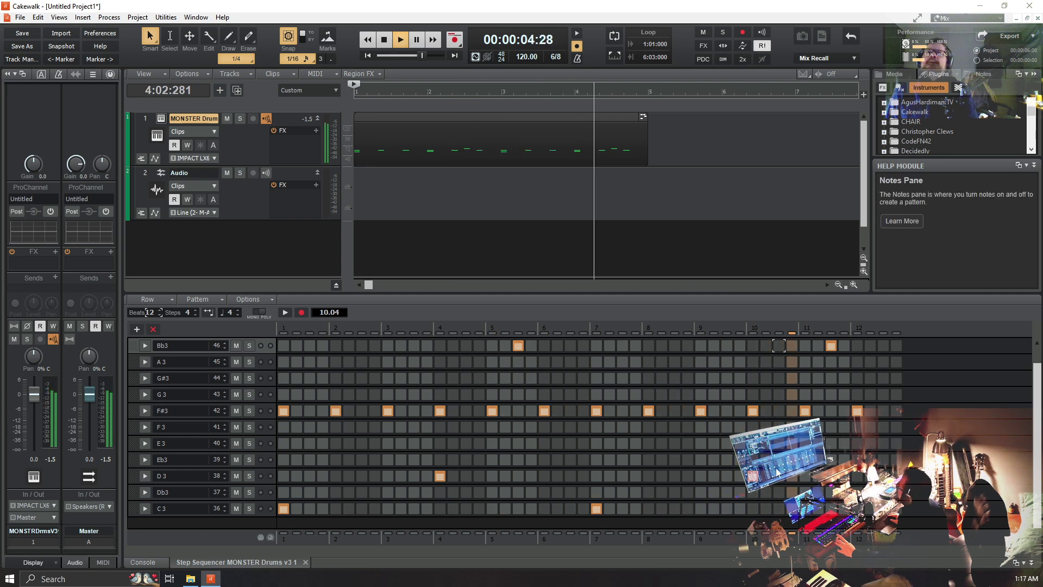
{"action": "key", "text": "space"}
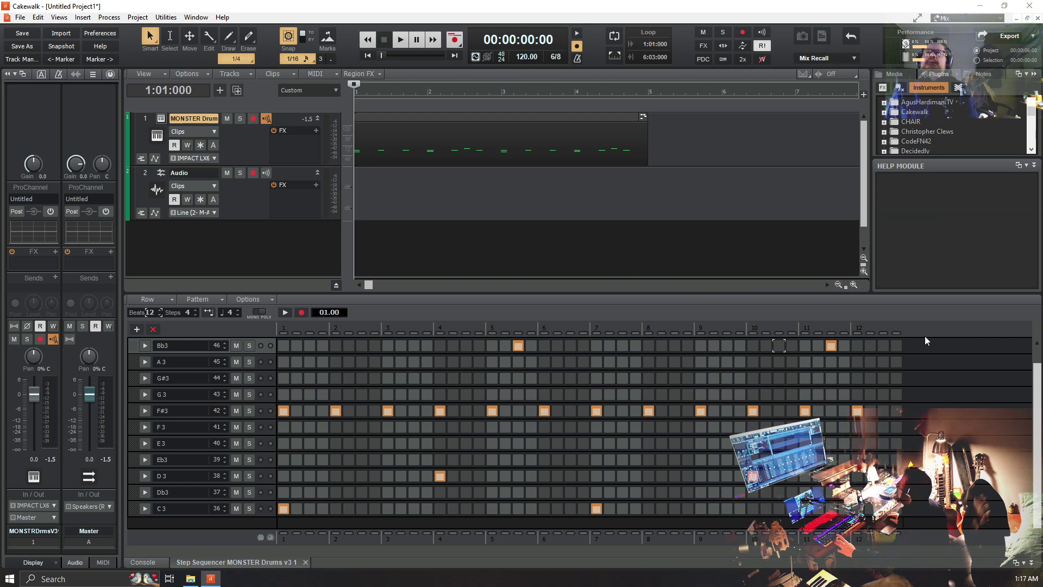
{"action": "left_click", "coordinate": [883, 345]}
{"action": "key", "text": "space"}
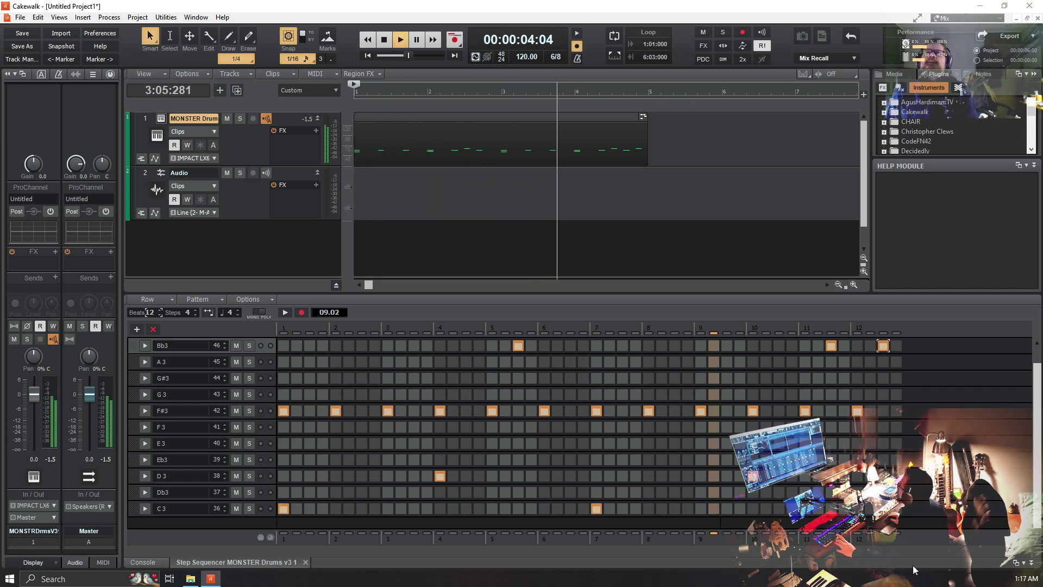
{"action": "key", "text": "space"}
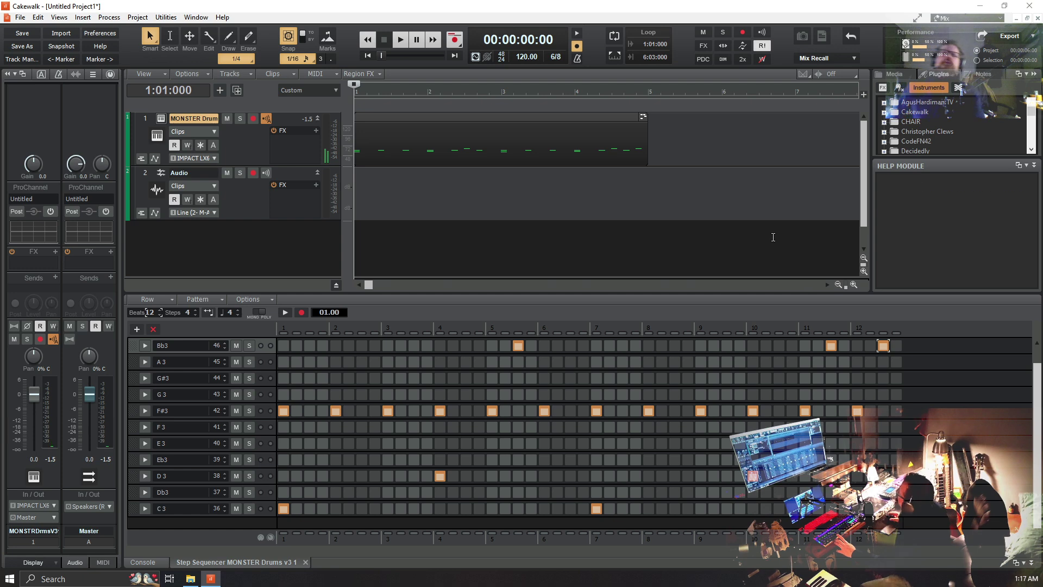
Select the drum clip, enable playback looping with the loop end at 5:01:000, and play the loop
{"action": "left_click", "coordinate": [461, 121]}
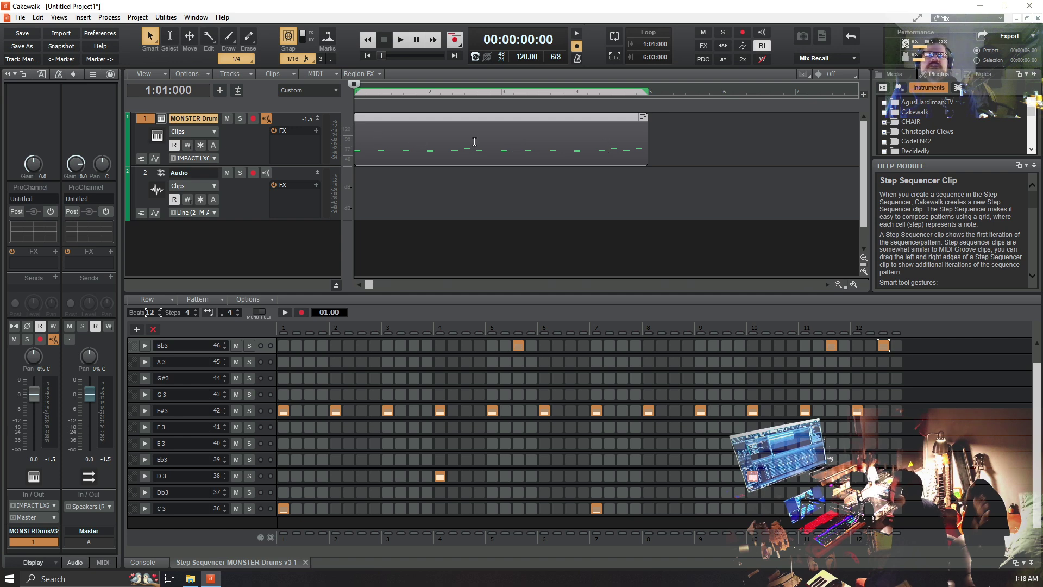
{"action": "left_click", "coordinate": [571, 209]}
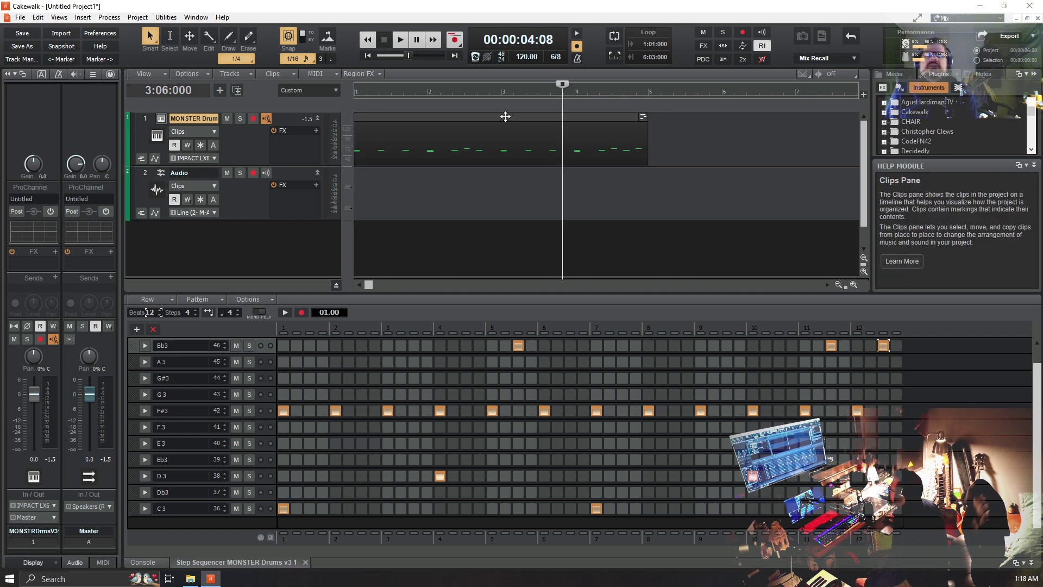
{"action": "left_click", "coordinate": [482, 119]}
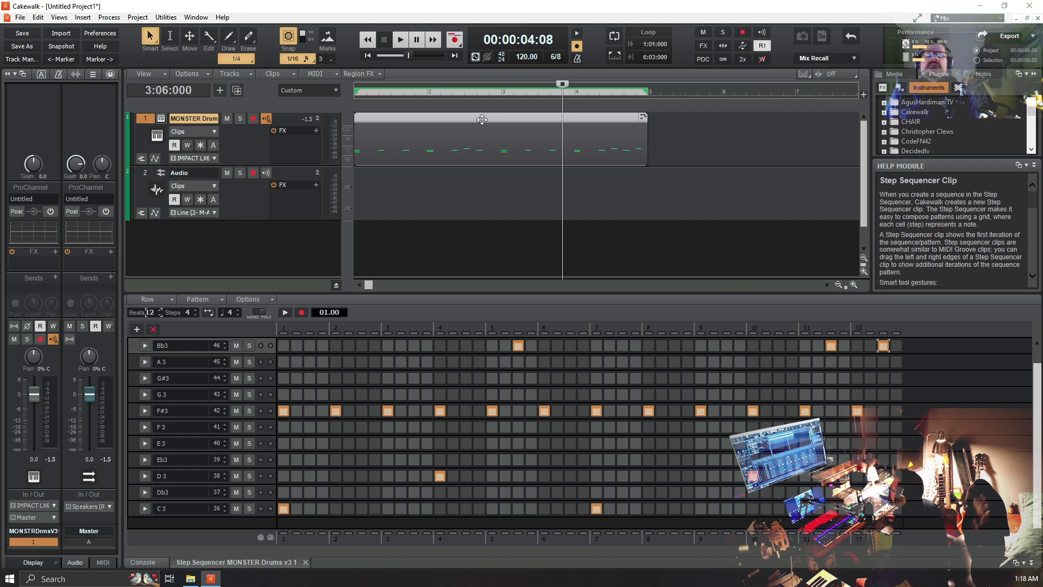
{"action": "left_click", "coordinate": [613, 42]}
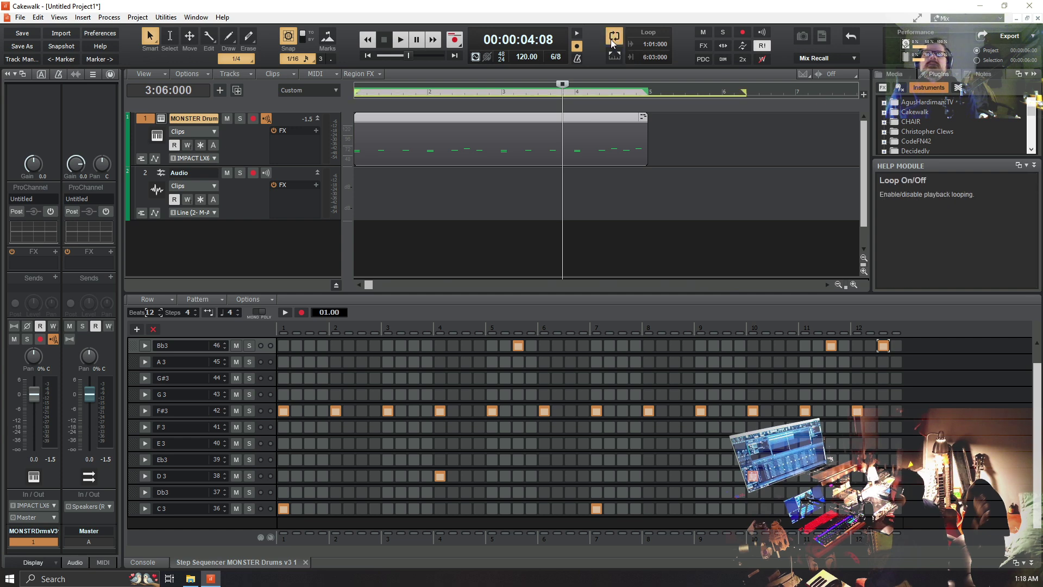
{"action": "left_click_drag", "start_coordinate": [745, 92], "coordinate": [687, 94]}
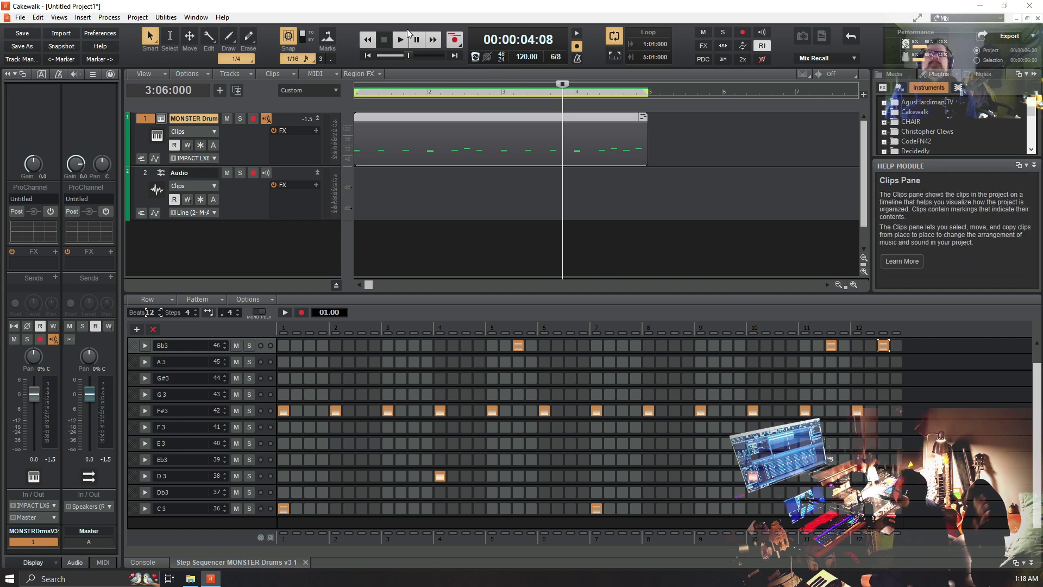
{"action": "left_click", "coordinate": [399, 39]}
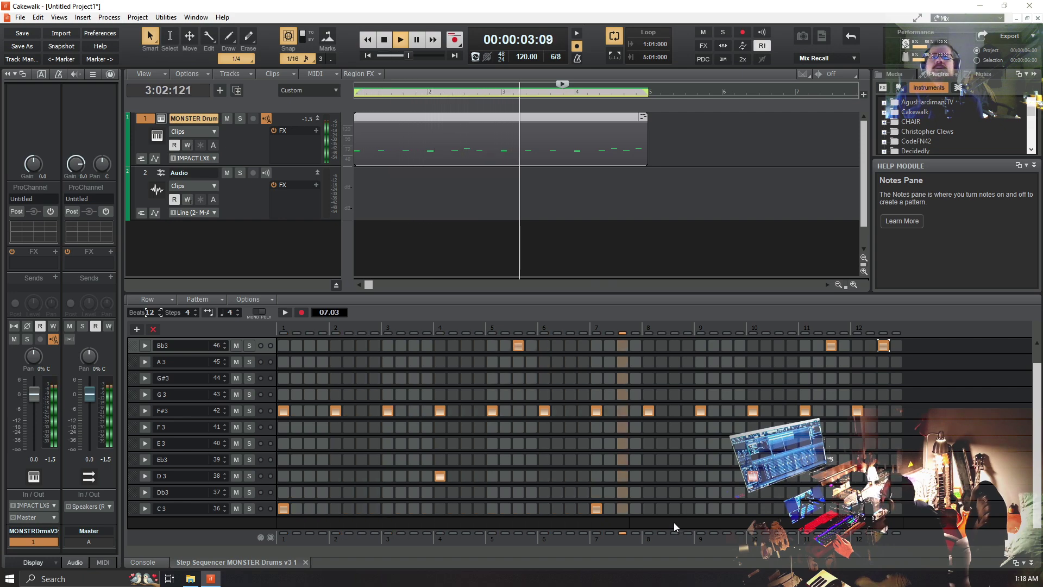
Try an extra D3 snare hit on the third step of beat 8, remove it, and listen to the loop again
{"action": "left_click", "coordinate": [675, 476]}
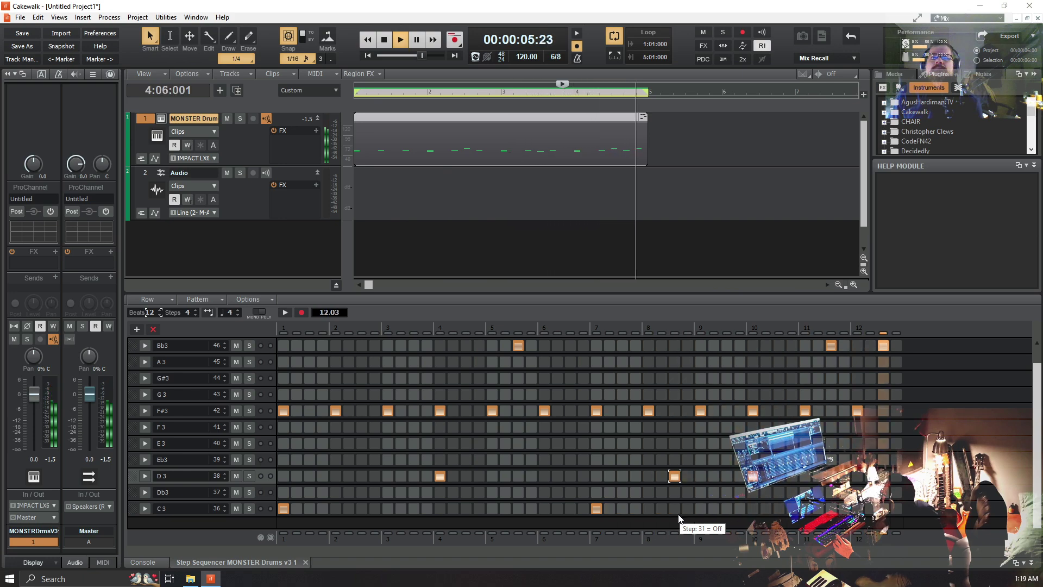
{"action": "key", "text": "space"}
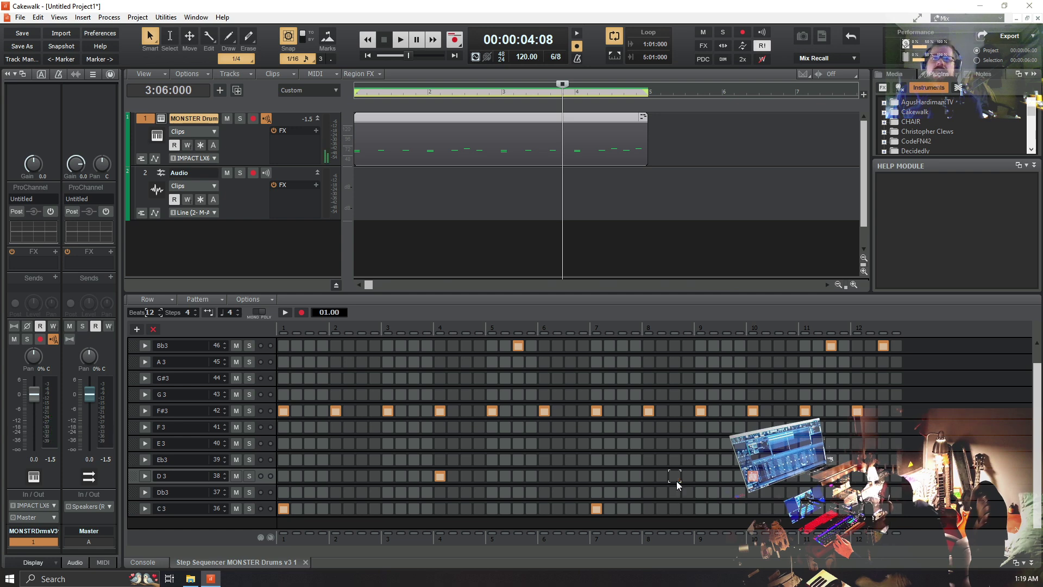
{"action": "key", "text": "space"}
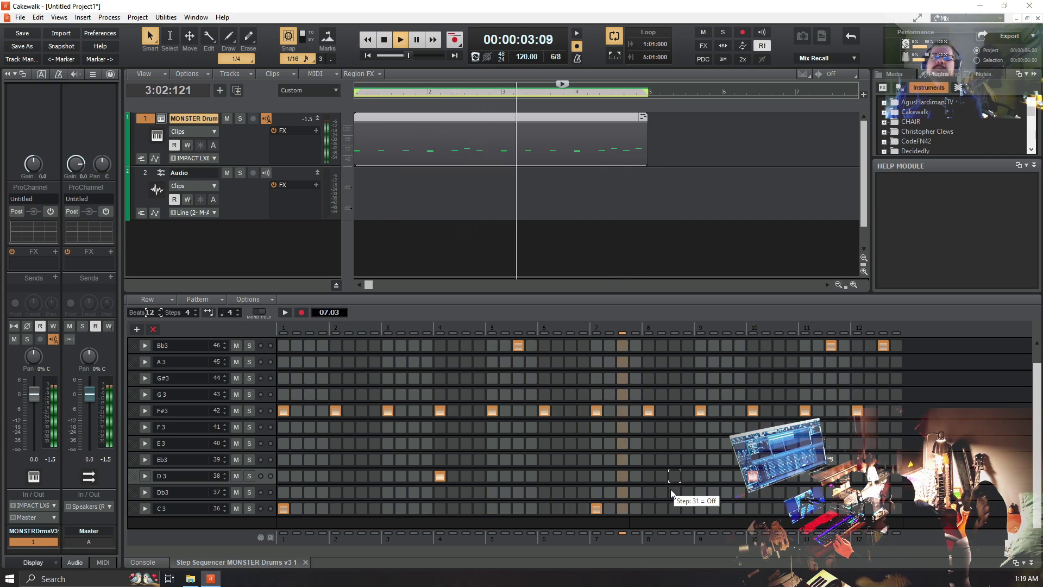
{"action": "key", "text": "r"}
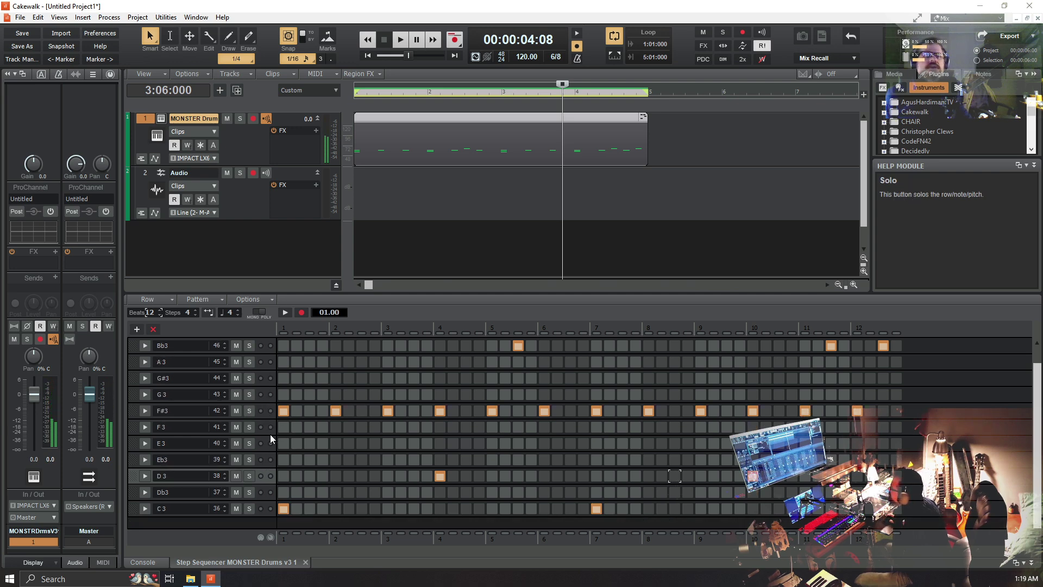
Add a new row above B3 in the step sequencer and check the rows
{"action": "scroll", "coordinate": [278, 428], "scroll_direction": "up", "scroll_amount": 1}
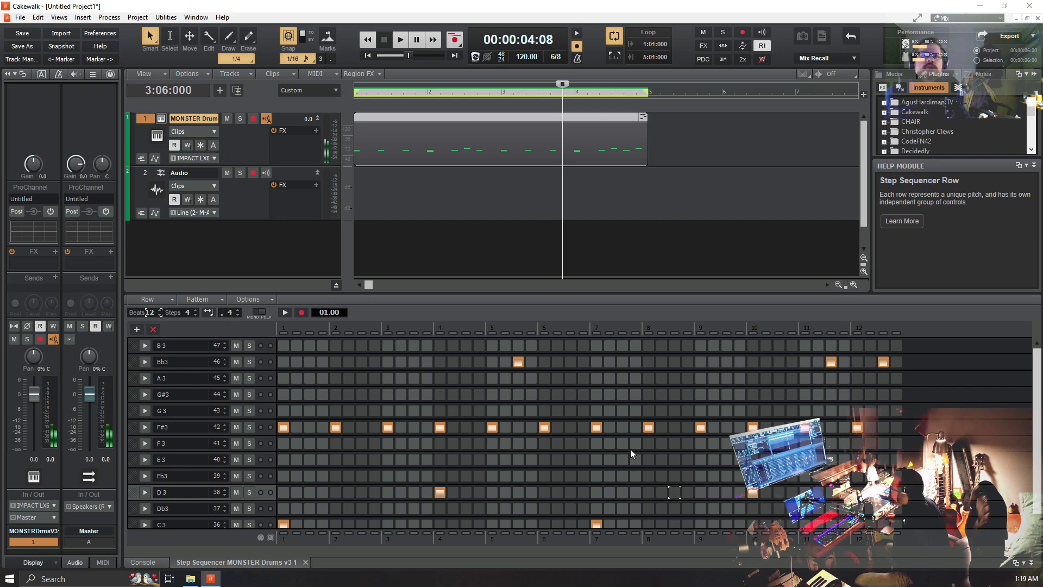
{"action": "left_click", "coordinate": [136, 329]}
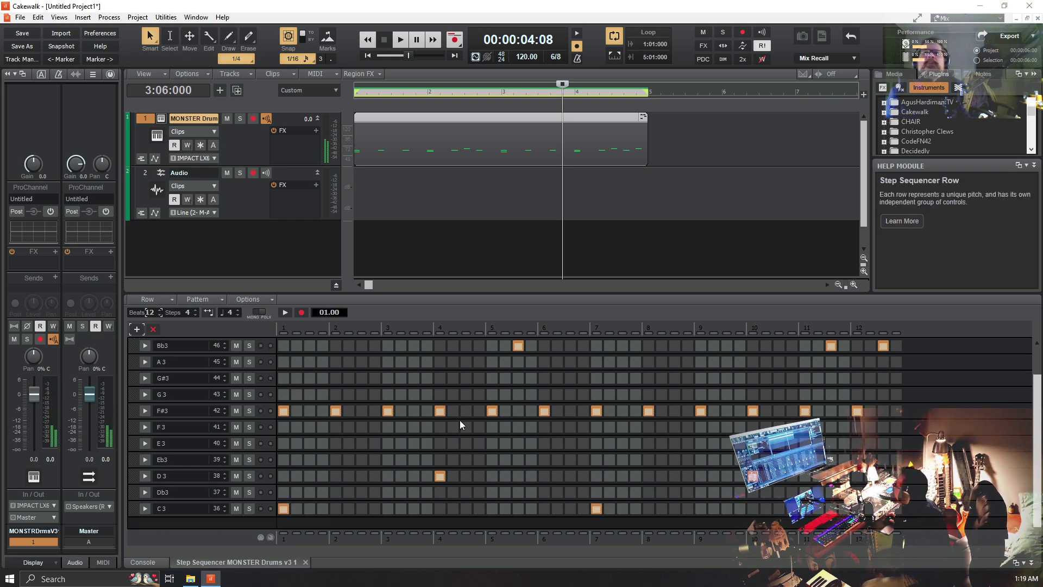
{"action": "scroll", "coordinate": [558, 442], "scroll_direction": "down", "scroll_amount": 2}
{"action": "scroll", "coordinate": [696, 402], "scroll_direction": "up", "scroll_amount": 2}
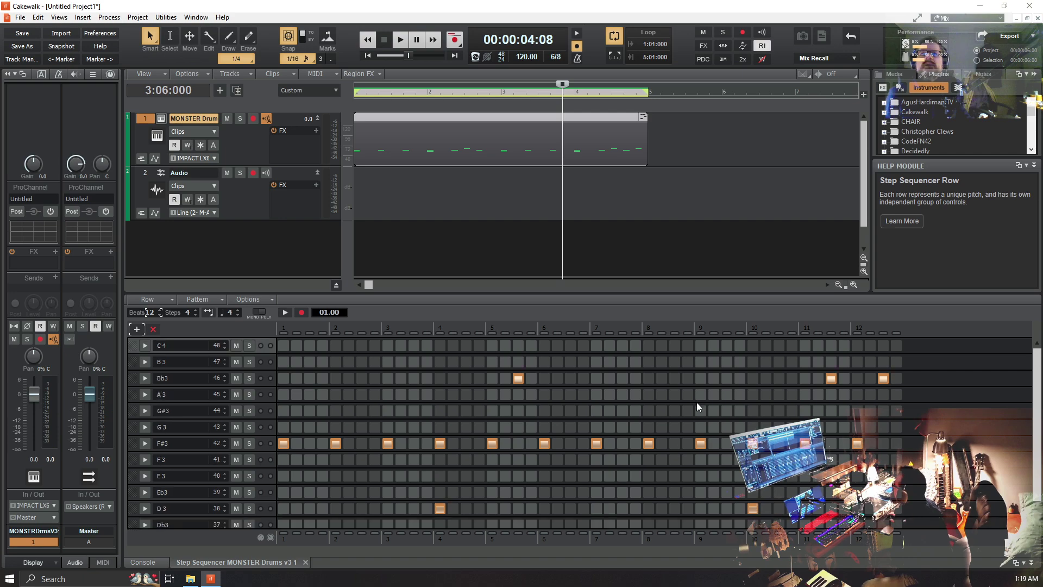
{"action": "scroll", "coordinate": [694, 399], "scroll_direction": "down", "scroll_amount": 2}
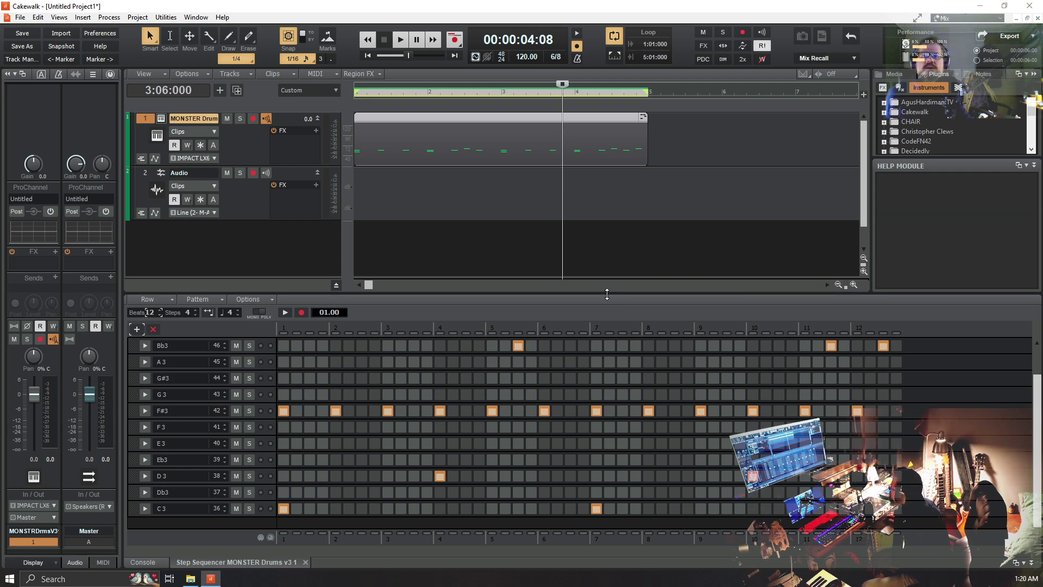
Enlarge the Step Sequencer pane to fit the rows from C3 to C4, and play the loop
{"action": "left_click_drag", "start_coordinate": [609, 294], "coordinate": [609, 262]}
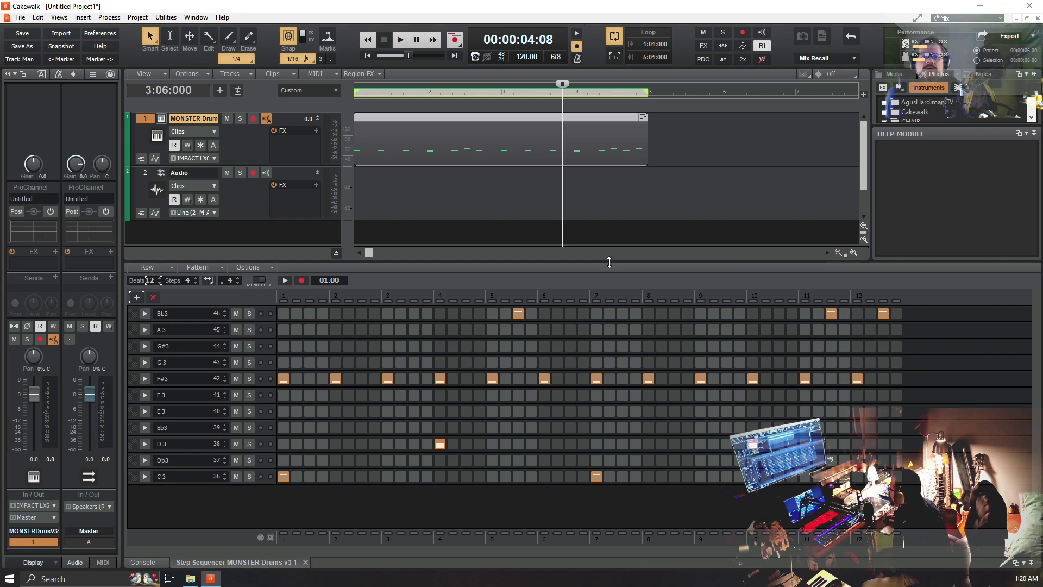
{"action": "scroll", "coordinate": [595, 390], "scroll_direction": "up", "scroll_amount": 2}
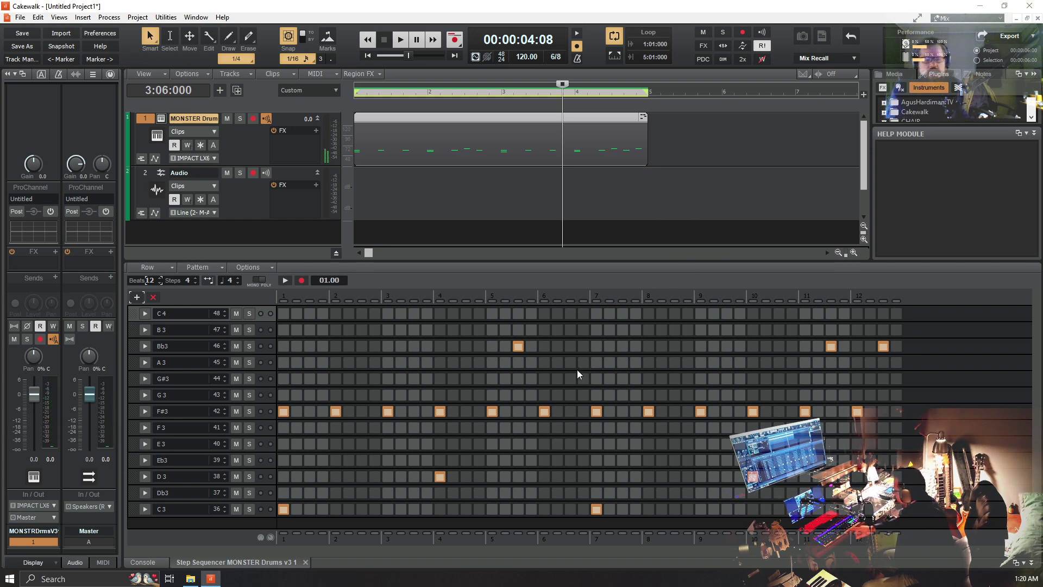
{"action": "key", "text": "space"}
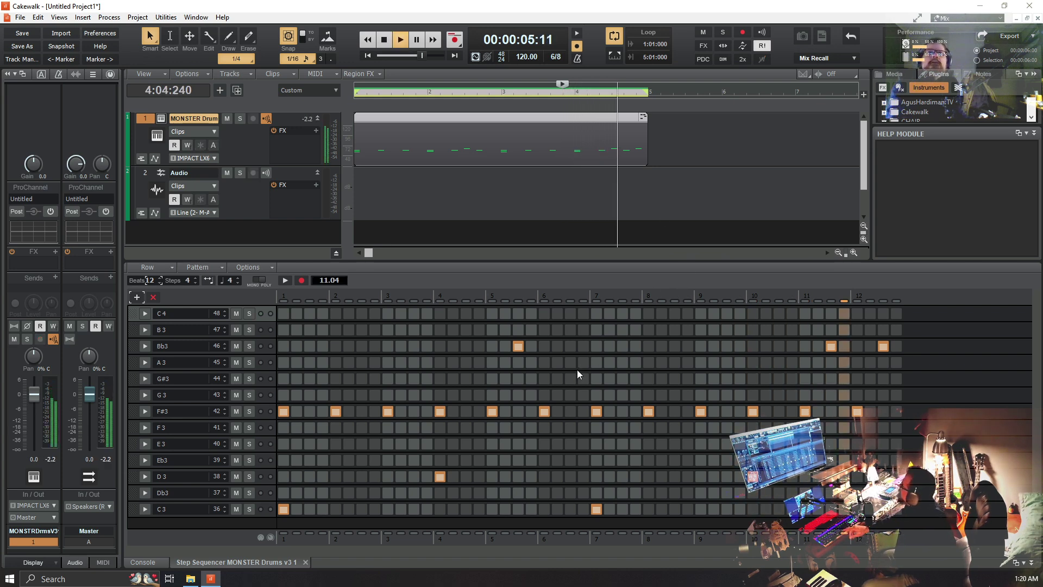
{"action": "key", "text": "space"}
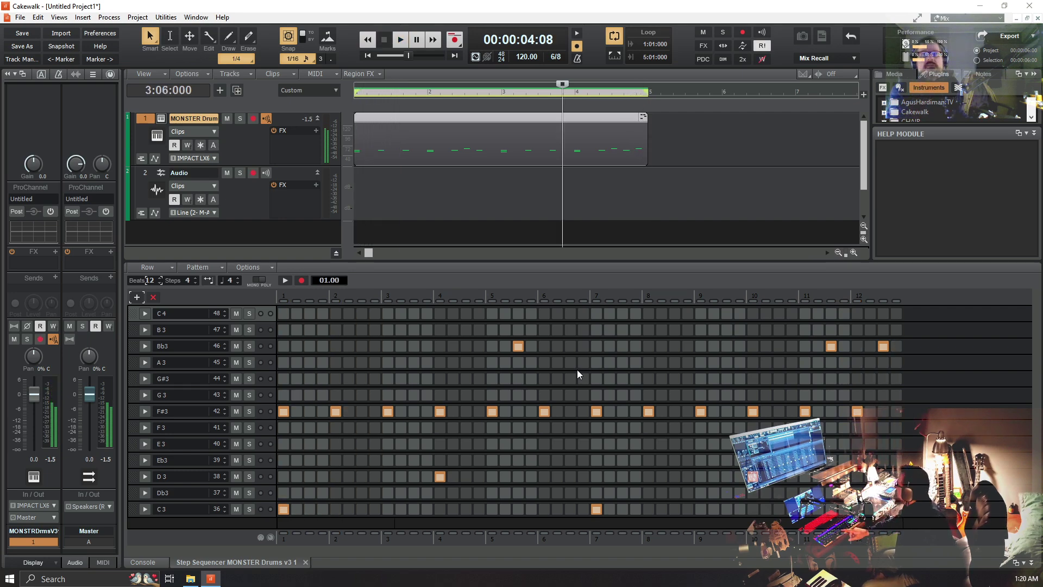
Add an E3 hit on the third step of beat 8 in the drum pattern and play the loop
{"action": "key", "text": "space"}
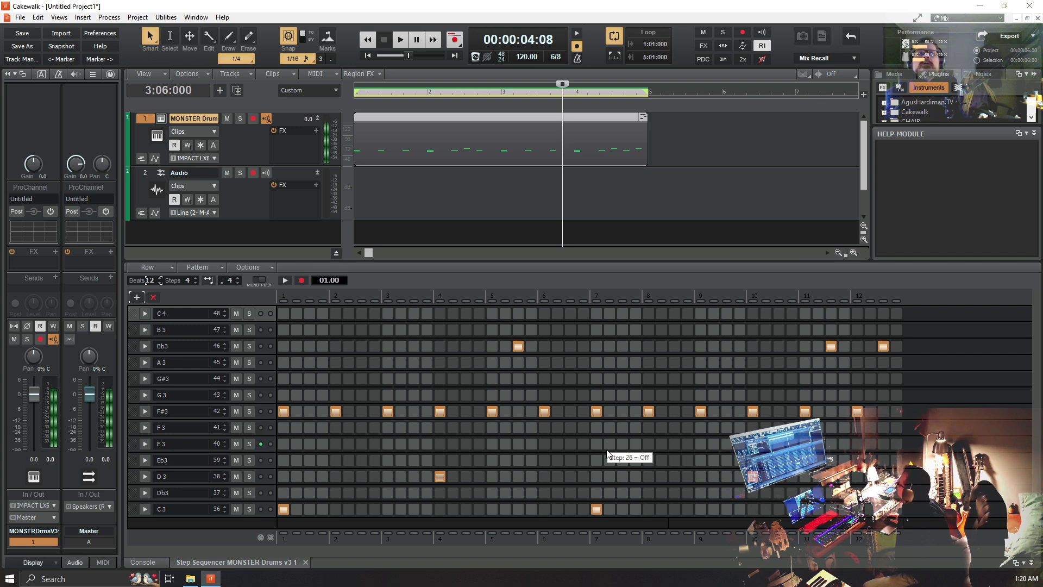
{"action": "left_click", "coordinate": [677, 442]}
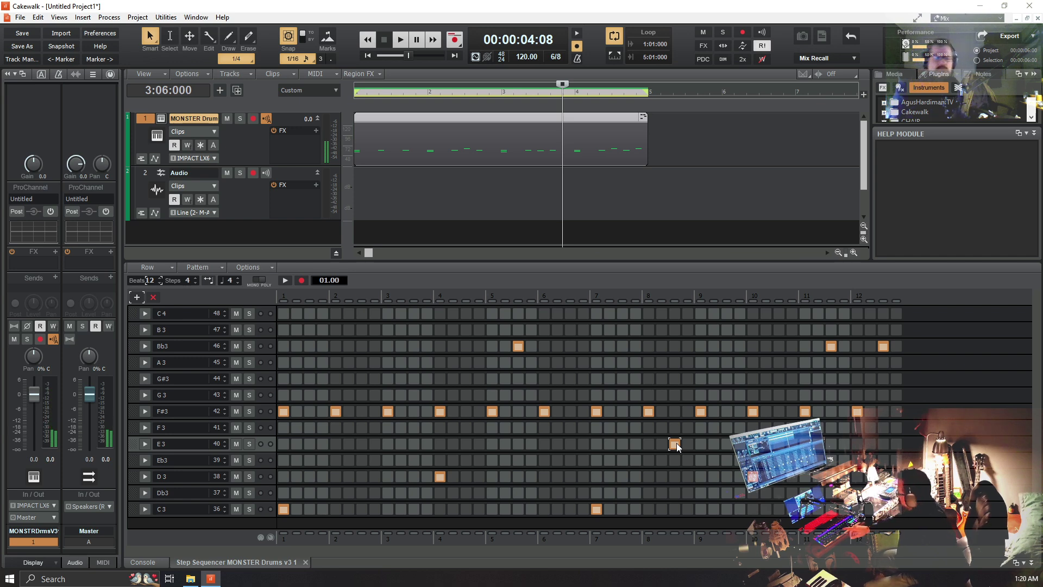
{"action": "key", "text": "space"}
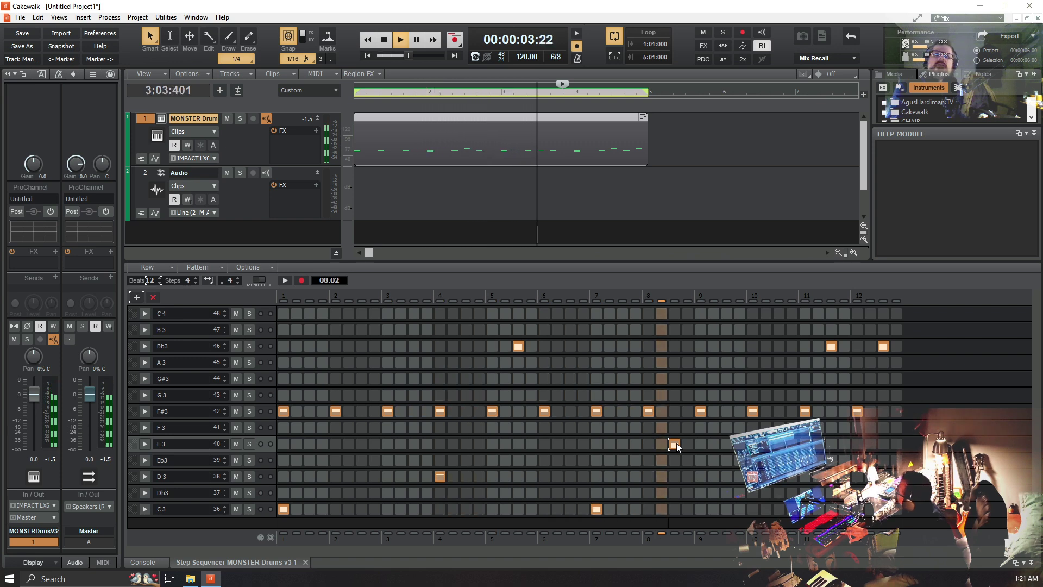
{"action": "key", "text": "space"}
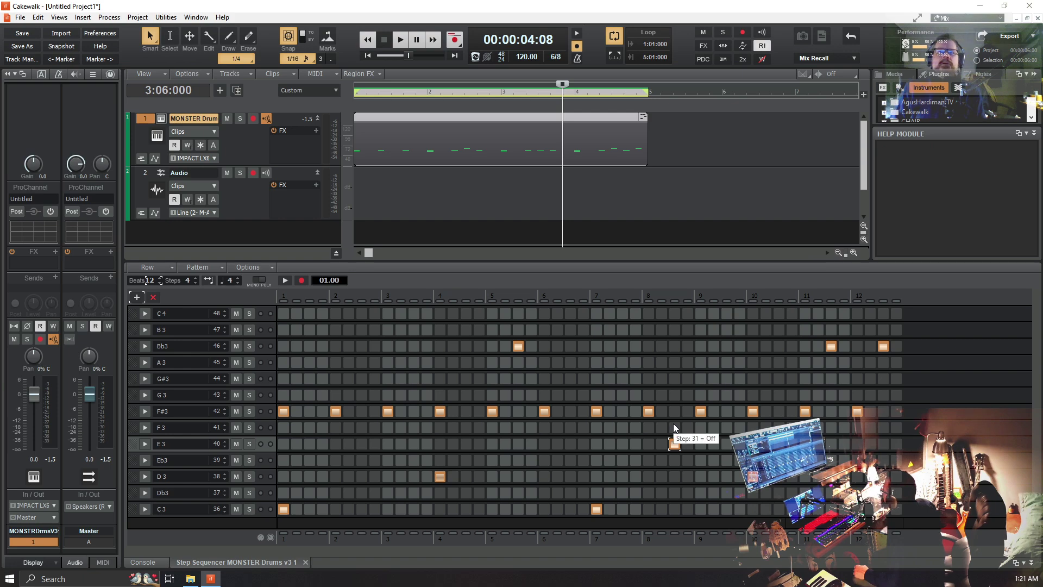
Collapse the Step Sequencer and browser panes and zoom the track timeline out to show about 54 measures
{"action": "left_click", "coordinate": [1031, 563]}
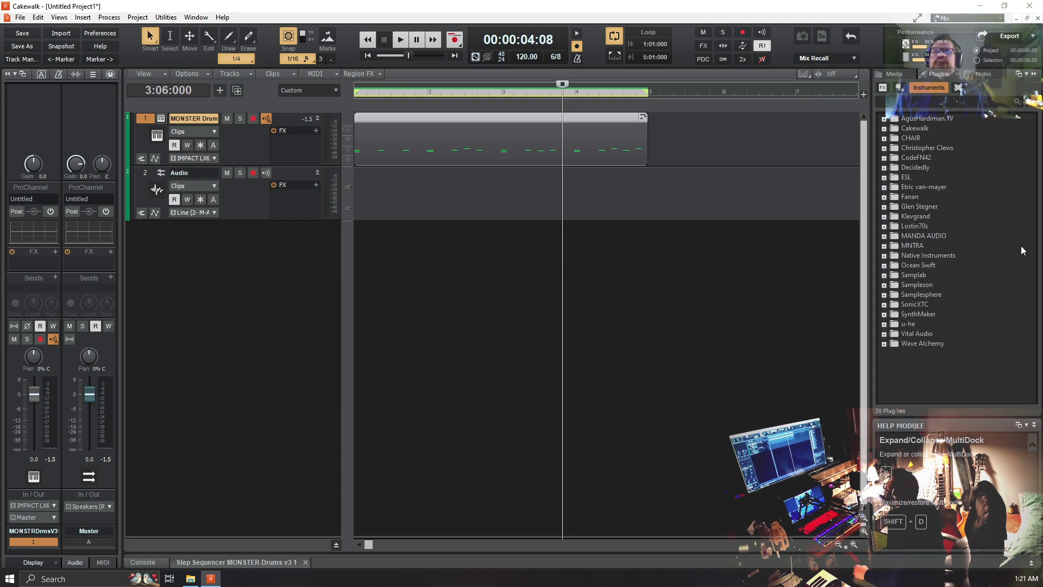
{"action": "left_click", "coordinate": [1034, 78]}
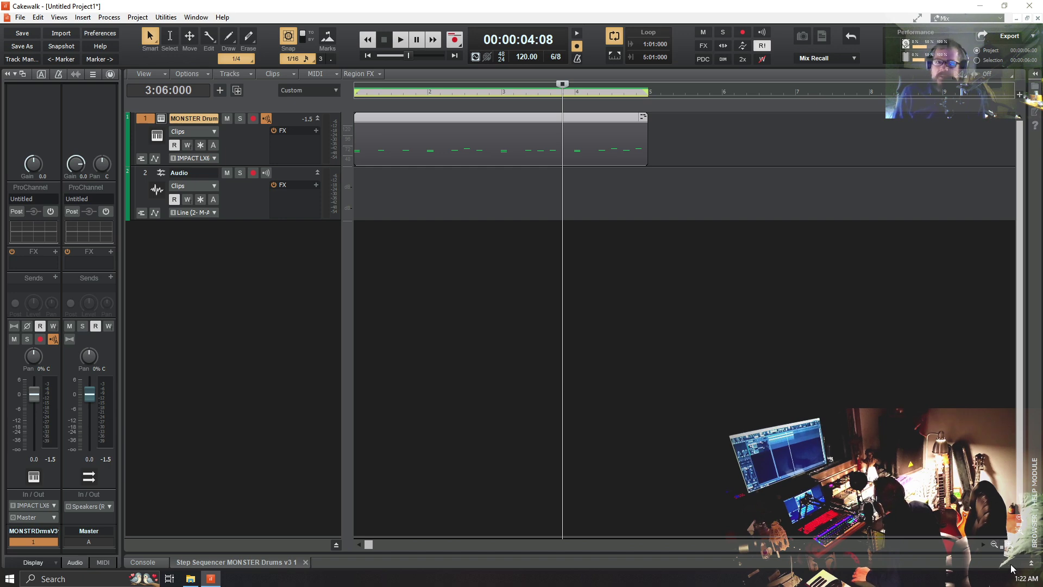
{"action": "left_click", "coordinate": [992, 543]}
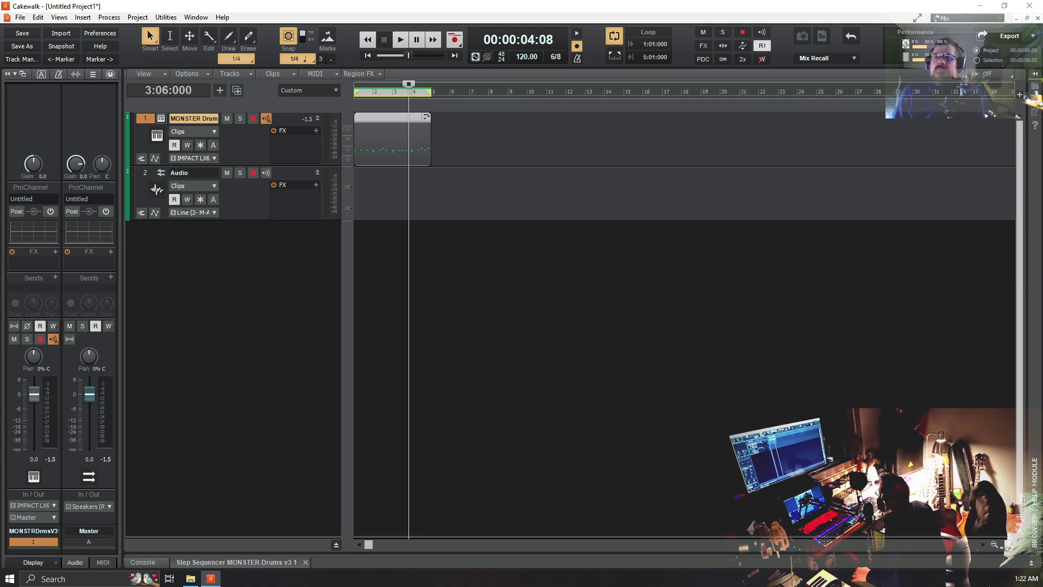
{"action": "left_click", "coordinate": [993, 543]}
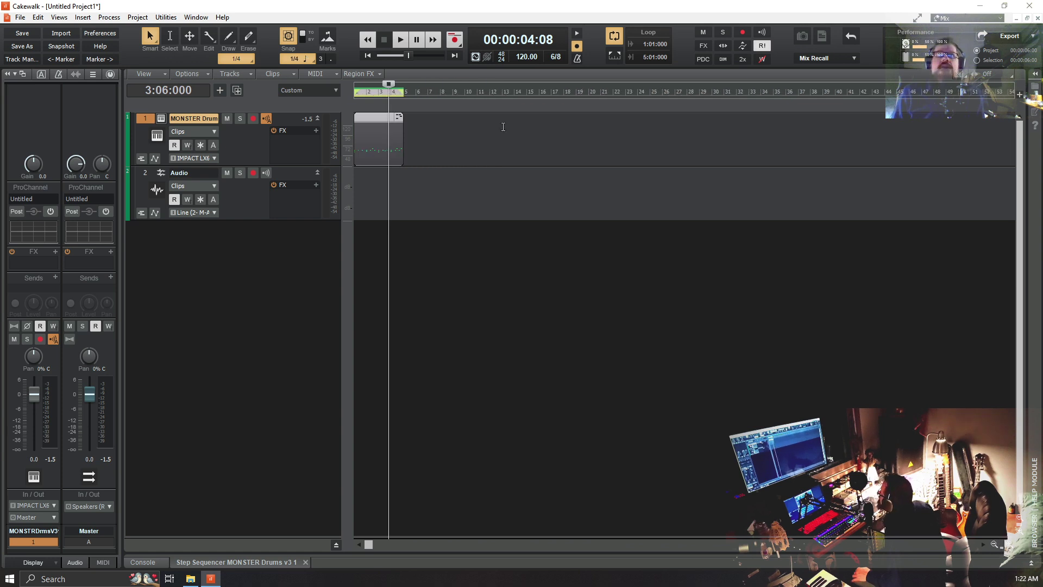
Return to the project start and listen to the drum loop
{"action": "left_click", "coordinate": [368, 56]}
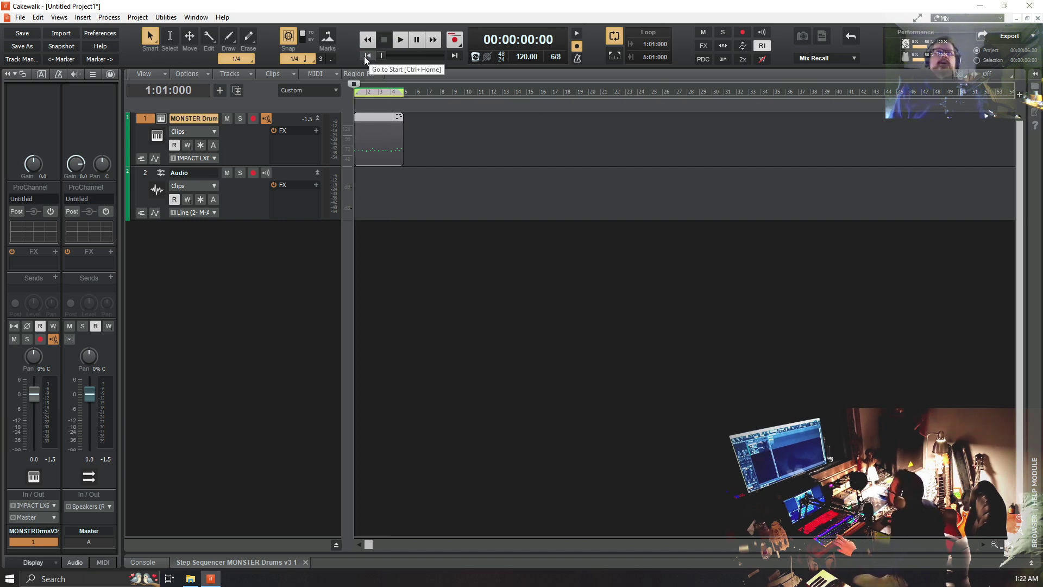
{"action": "key", "text": "space"}
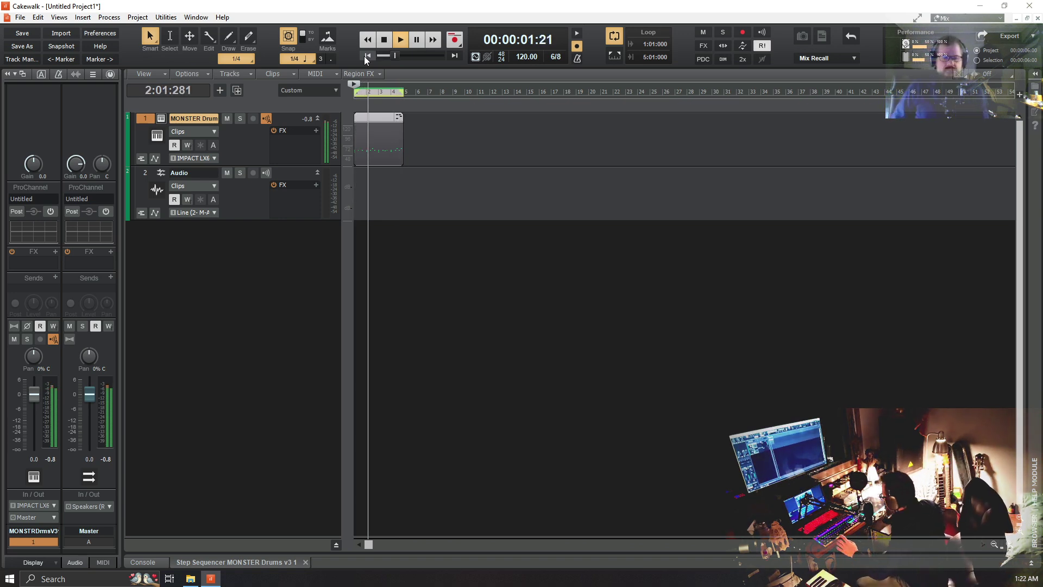
{"action": "key", "text": "space"}
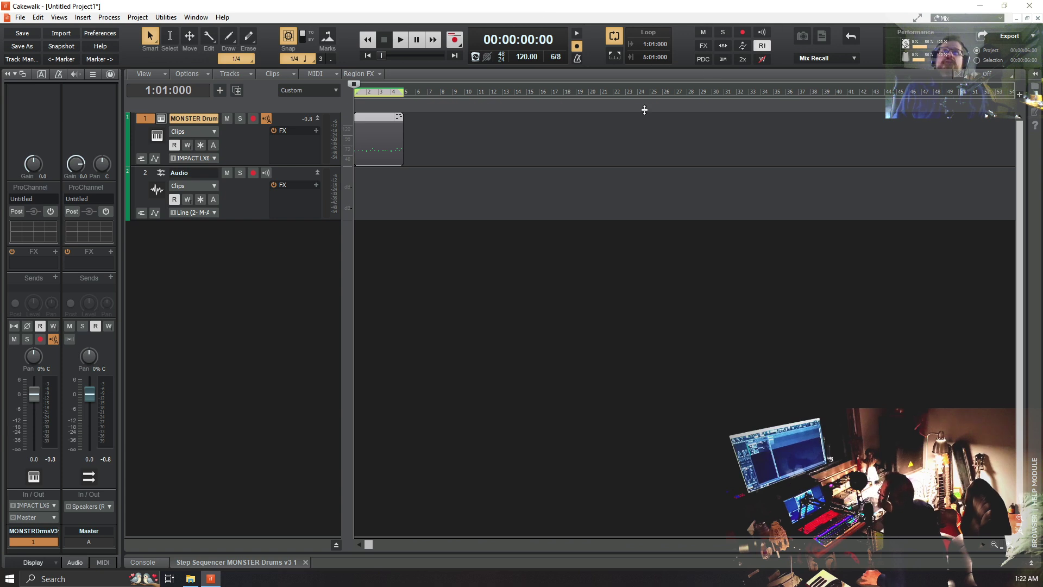
Turn on the metronome during playback and play the drum loop with it
{"action": "left_click", "coordinate": [577, 37]}
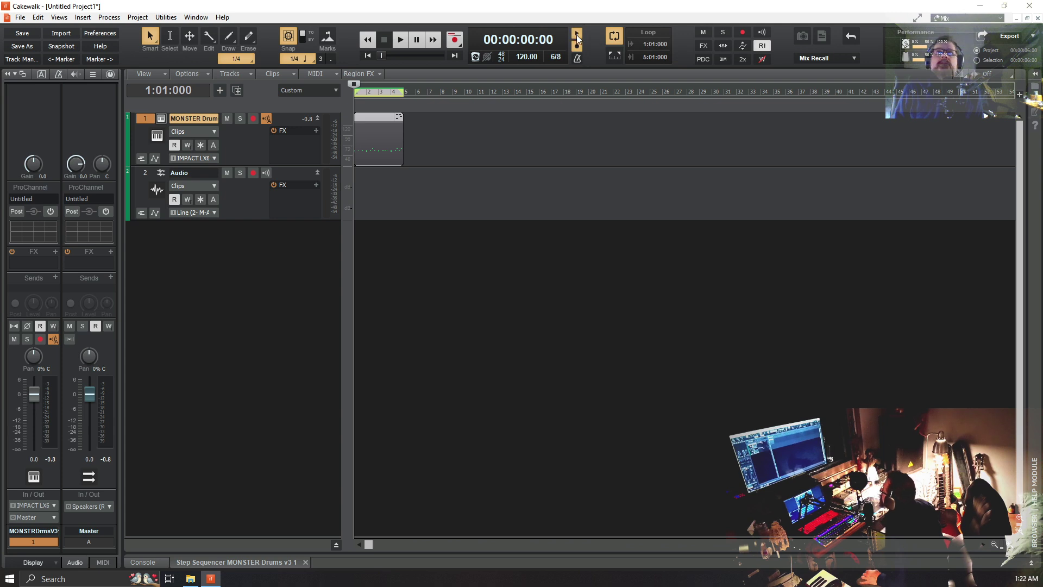
{"action": "left_click", "coordinate": [402, 40]}
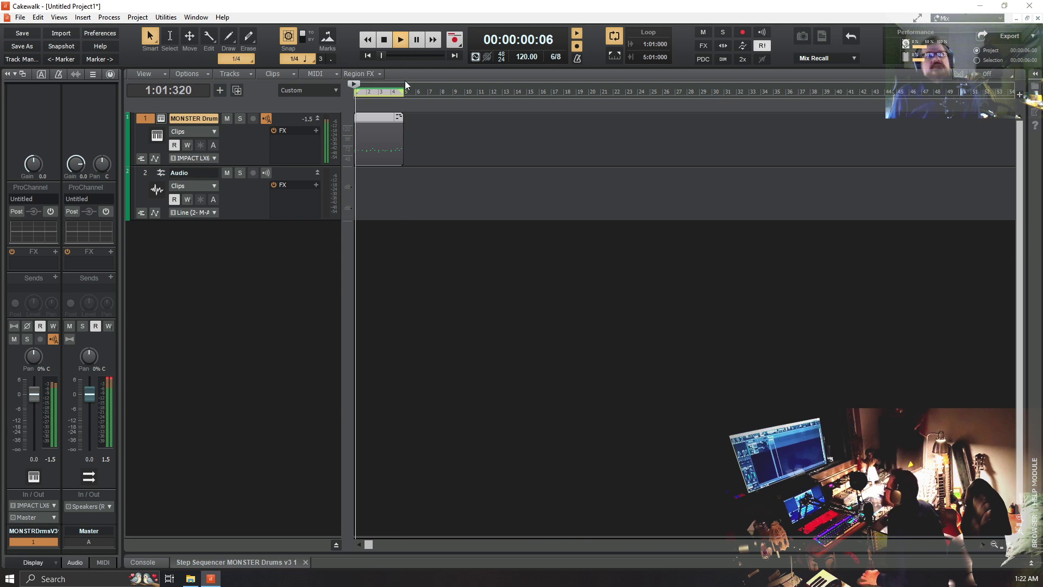
{"action": "left_click", "coordinate": [383, 41]}
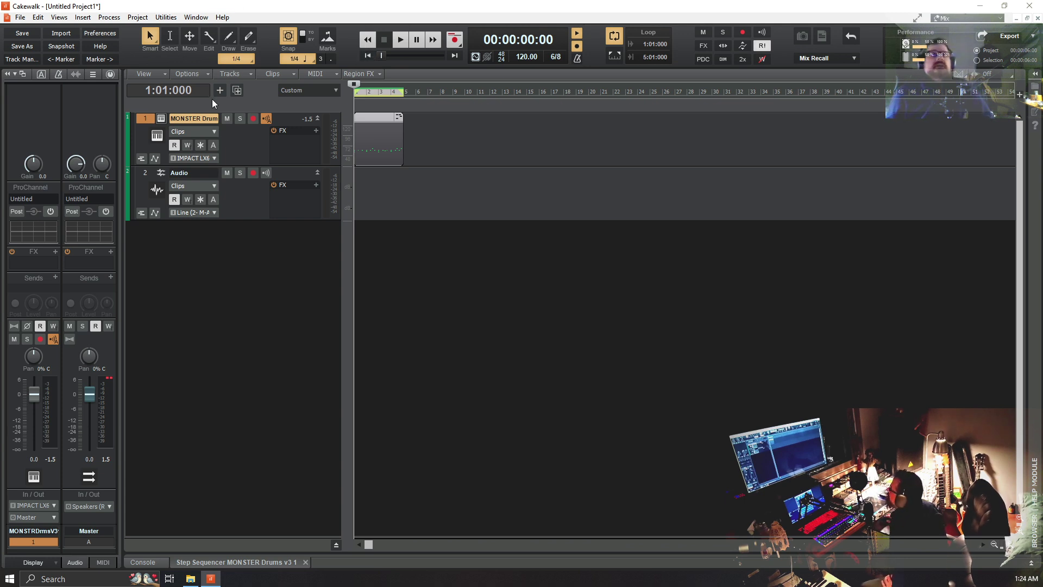
Arm the Audio track for recording with input echo on, and play the drum loop to rehearse along
{"action": "left_click", "coordinate": [253, 173]}
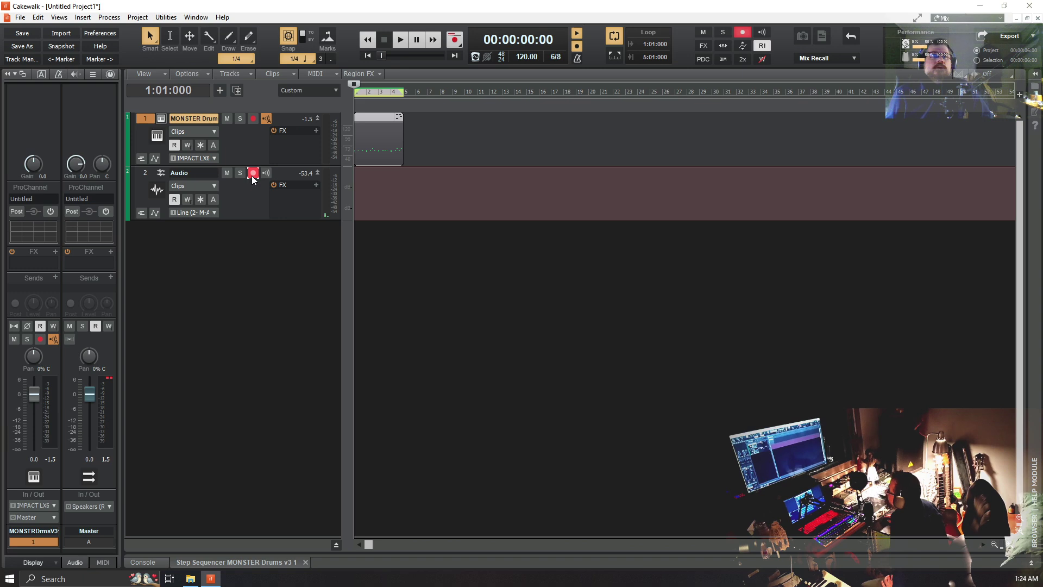
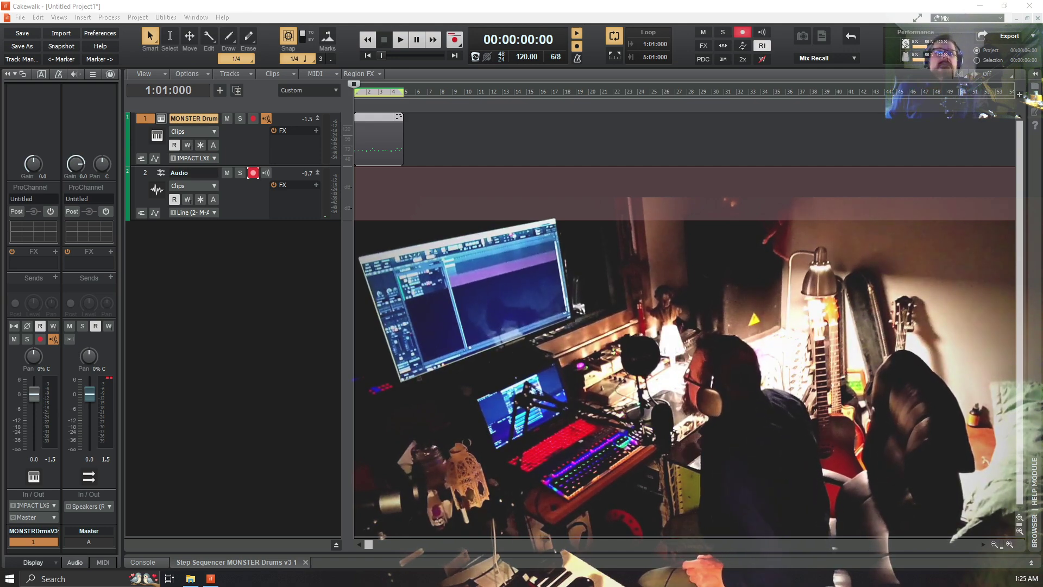
{"action": "left_click", "coordinate": [268, 174]}
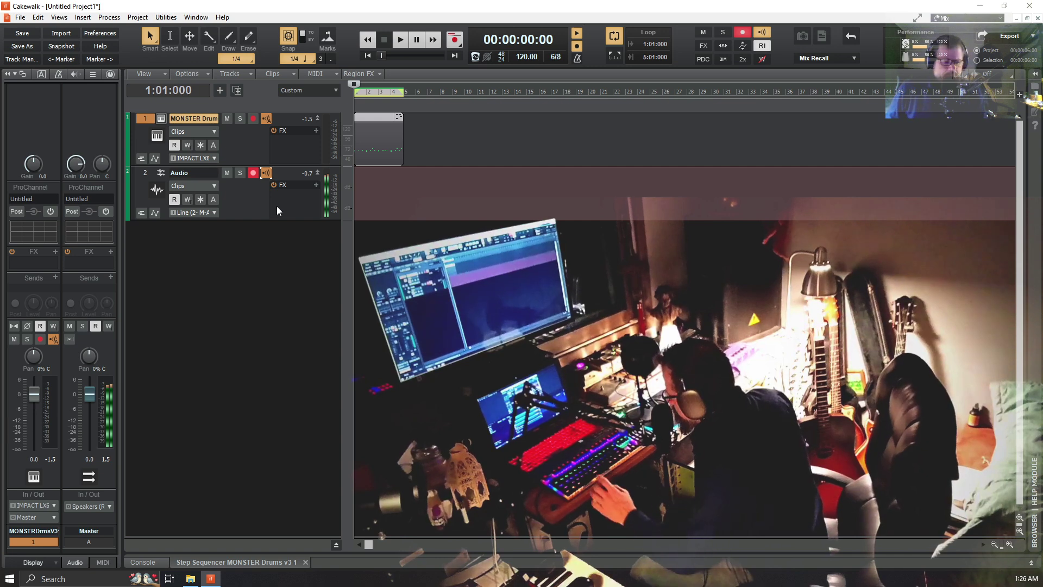
{"action": "key", "text": "space"}
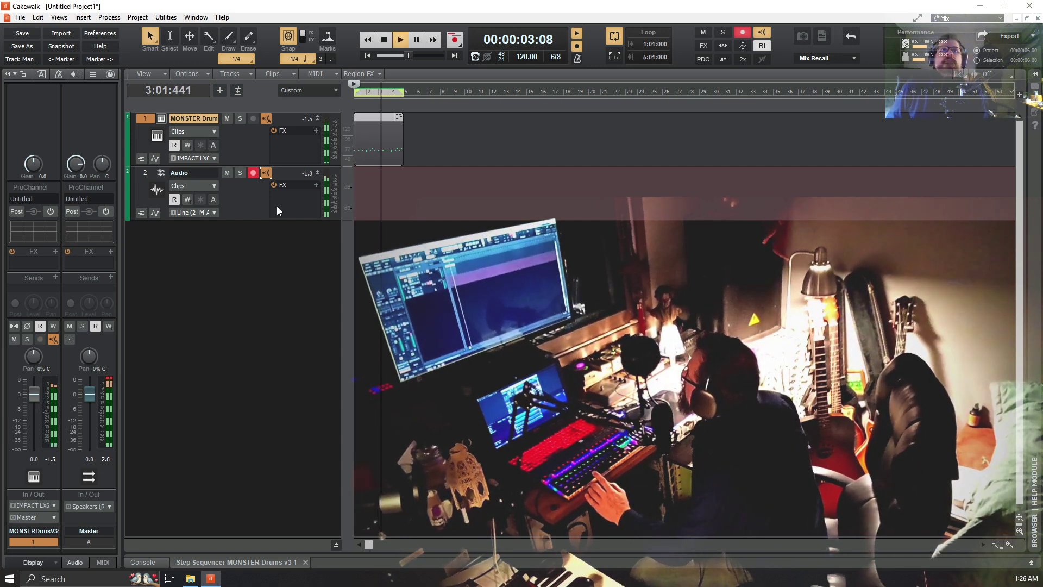
{"action": "left_click", "coordinate": [385, 43]}
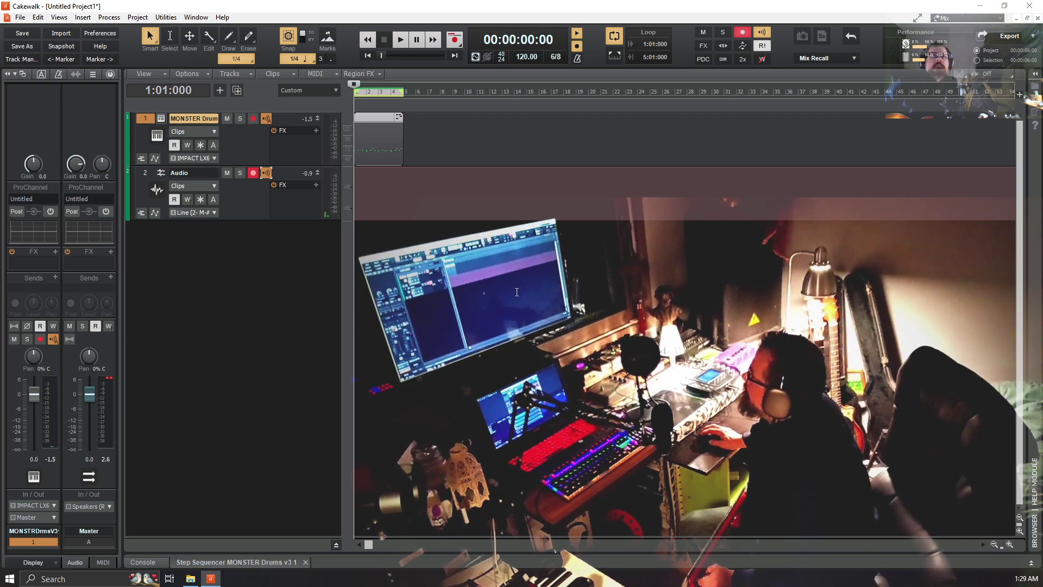
Disarm the Audio track and play the drum loop again
{"action": "left_click", "coordinate": [253, 172]}
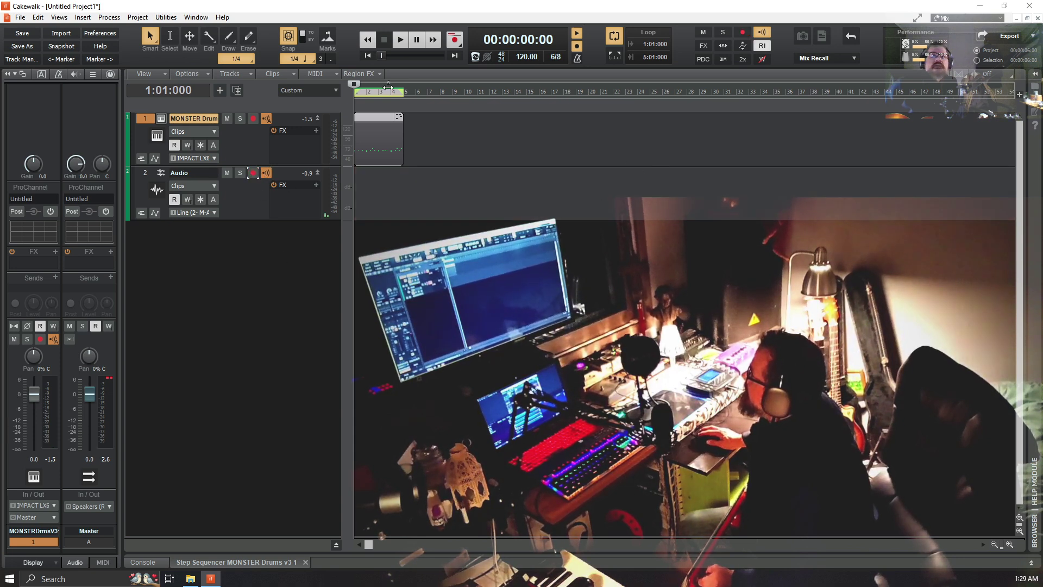
{"action": "left_click", "coordinate": [393, 42]}
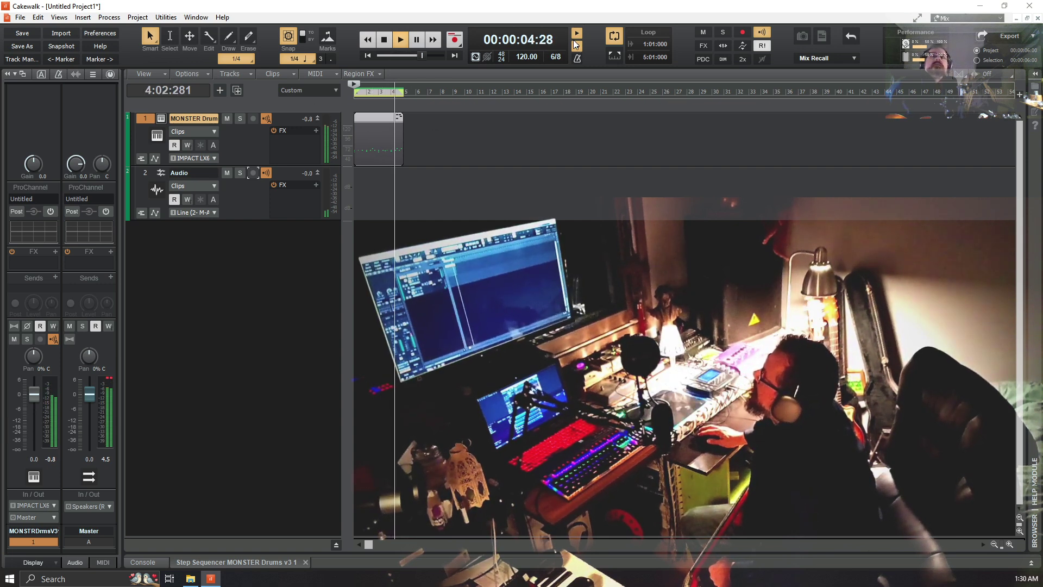
{"action": "left_click", "coordinate": [384, 40]}
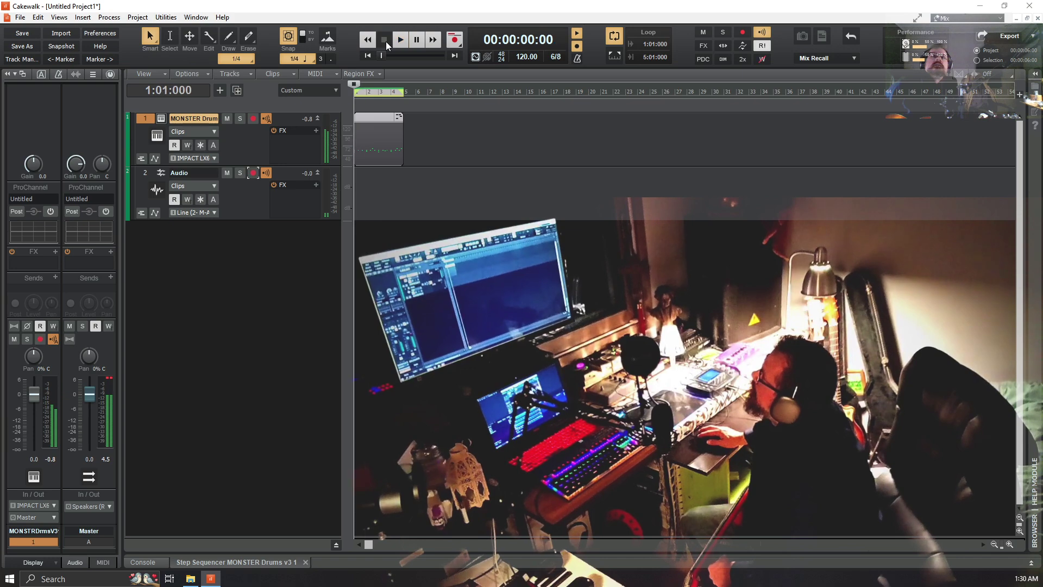
Turn off the playback metronome and loop playback, and return to the project start
{"action": "left_click", "coordinate": [577, 34]}
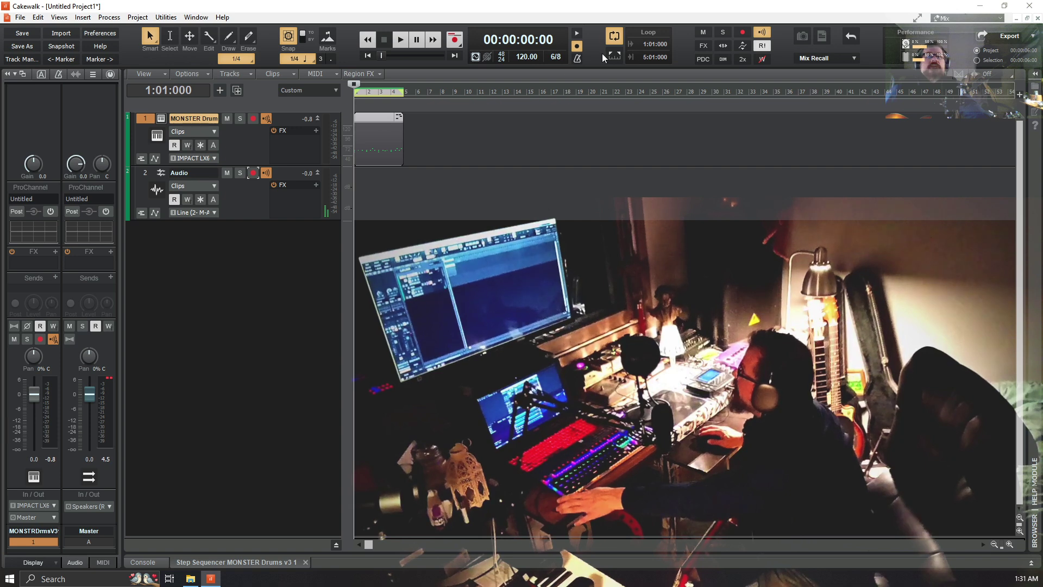
{"action": "left_click", "coordinate": [614, 36]}
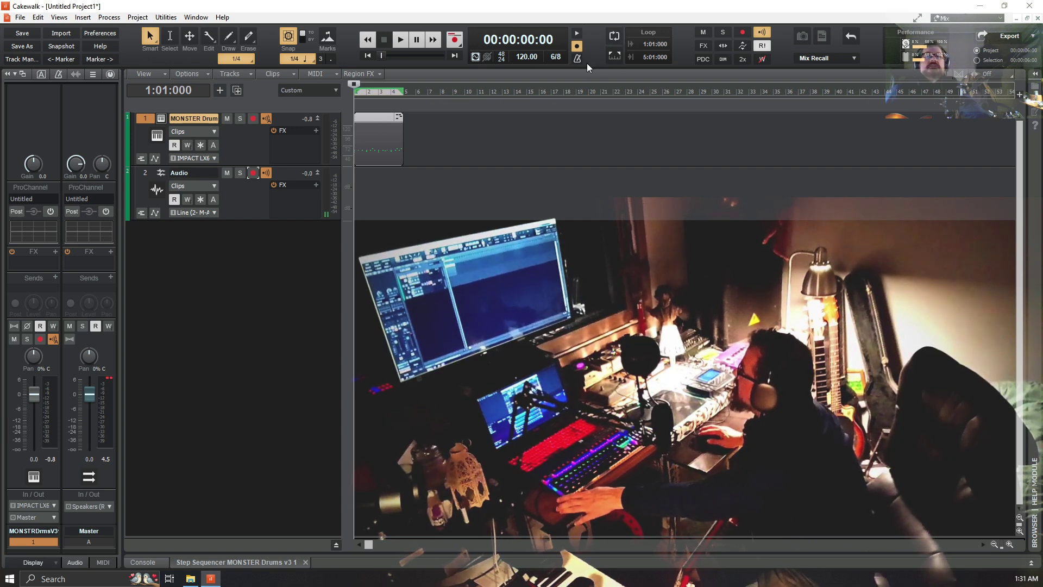
{"action": "left_click", "coordinate": [464, 153]}
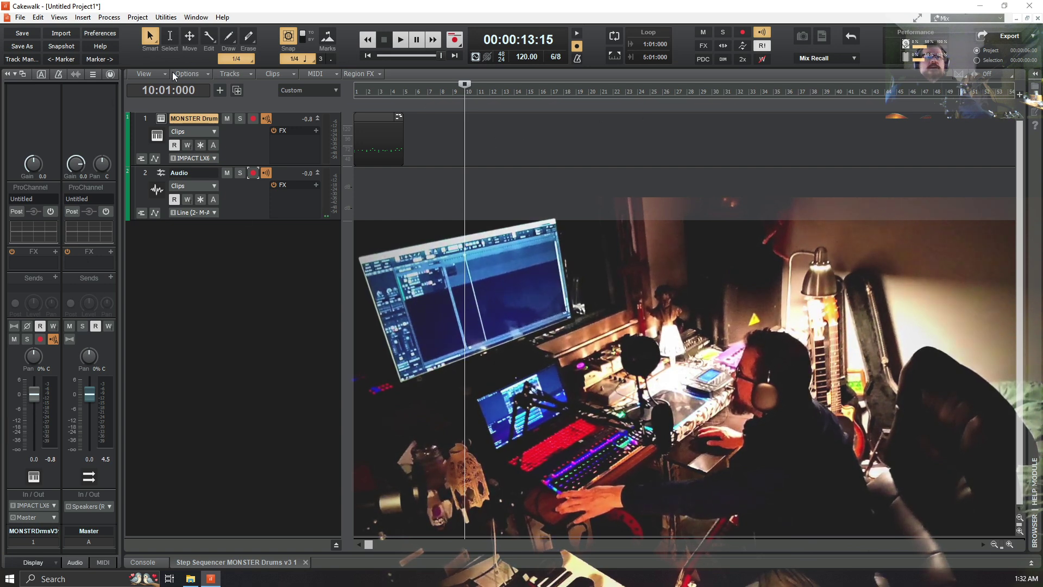
{"action": "left_click", "coordinate": [368, 57]}
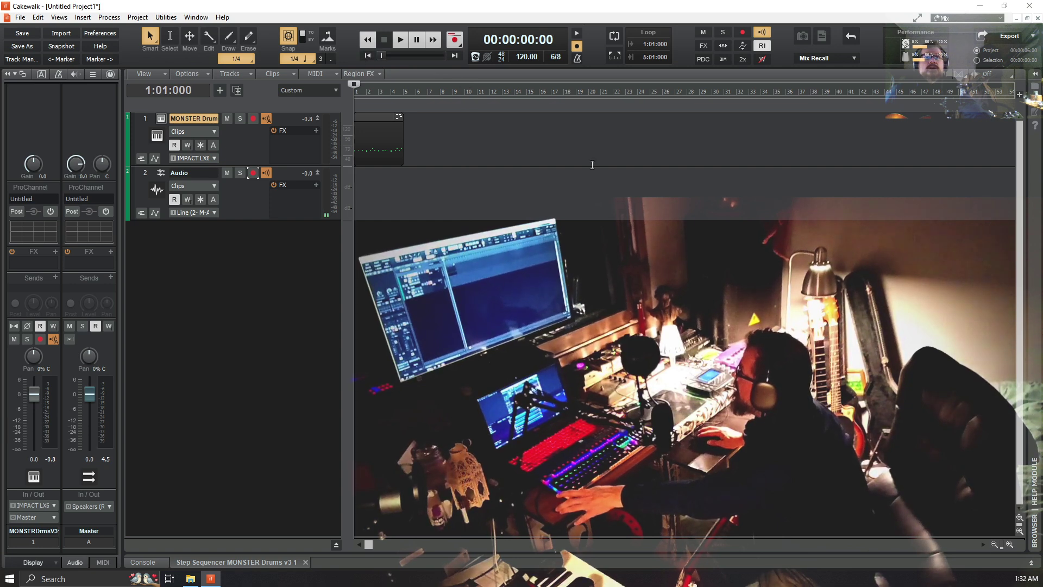
Duplicate the four-measure drum clip end to end up to measure 97, and return to the project start
{"action": "left_click", "coordinate": [372, 118]}
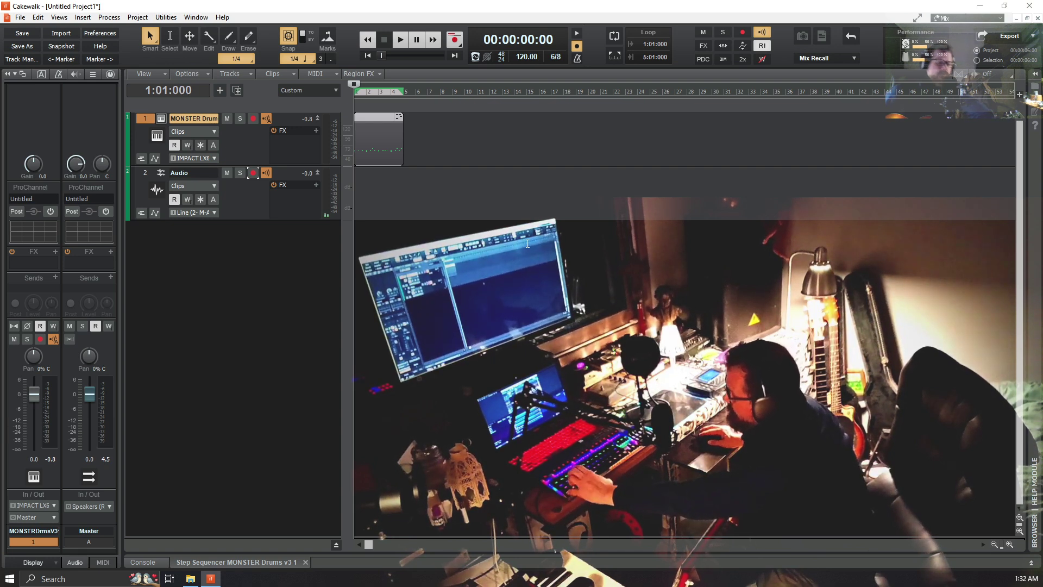
{"action": "key", "text": "space"}
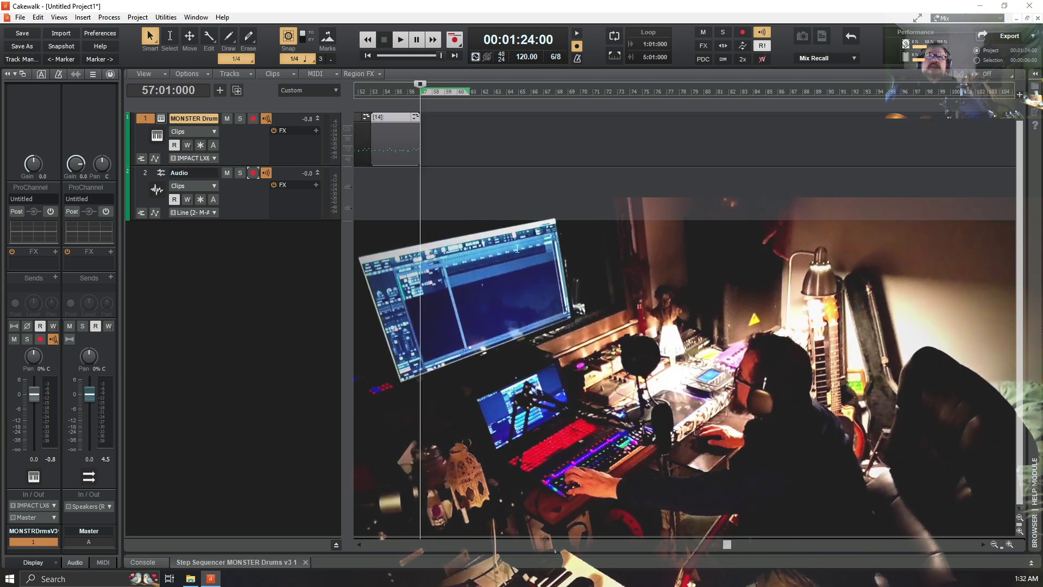
{"action": "key", "text": "space"}
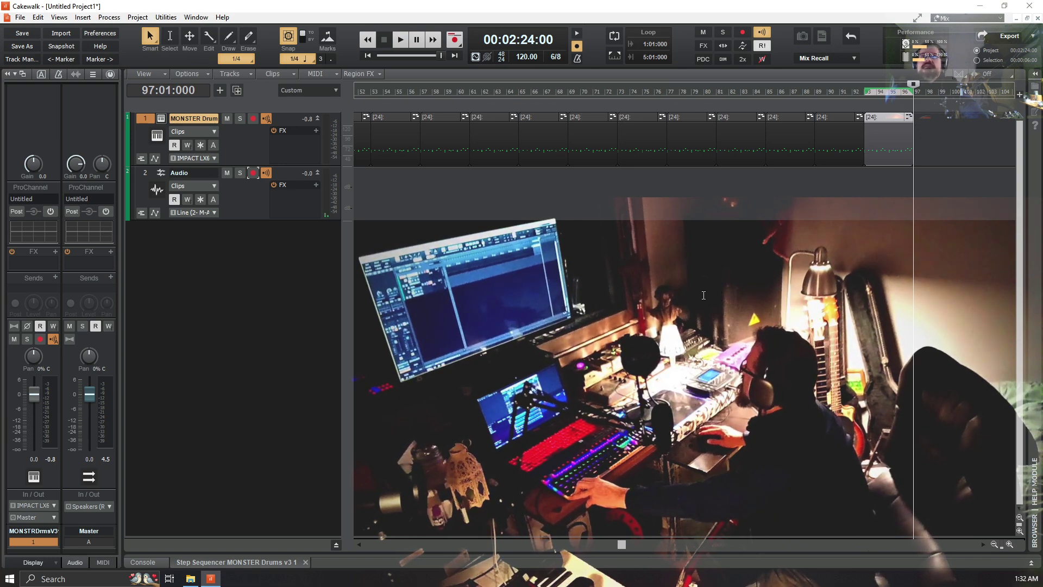
{"action": "left_click", "coordinate": [367, 56]}
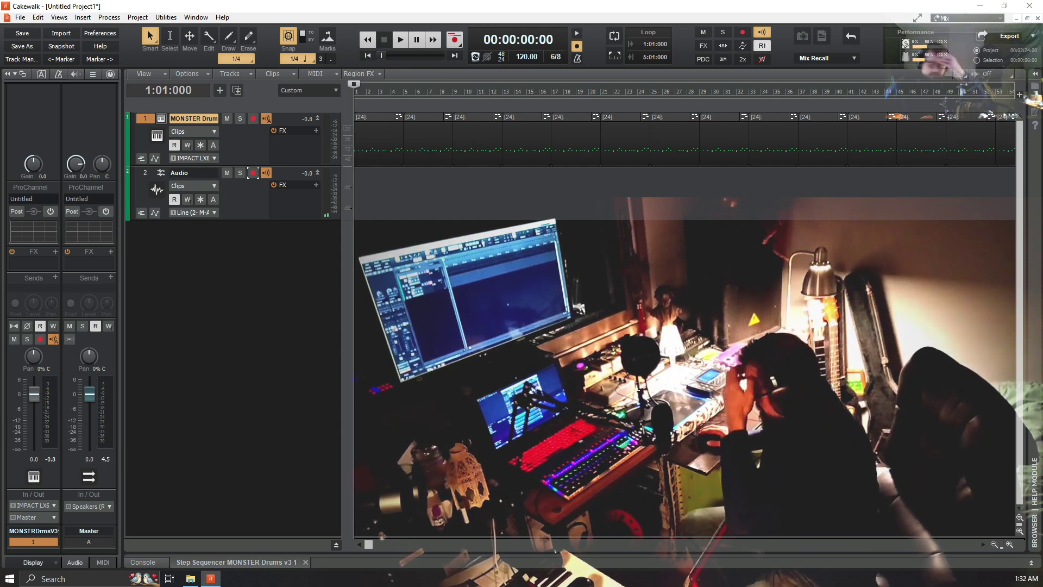
Arm the Audio track for recording and check the project's record preferences
{"action": "left_click", "coordinate": [253, 174]}
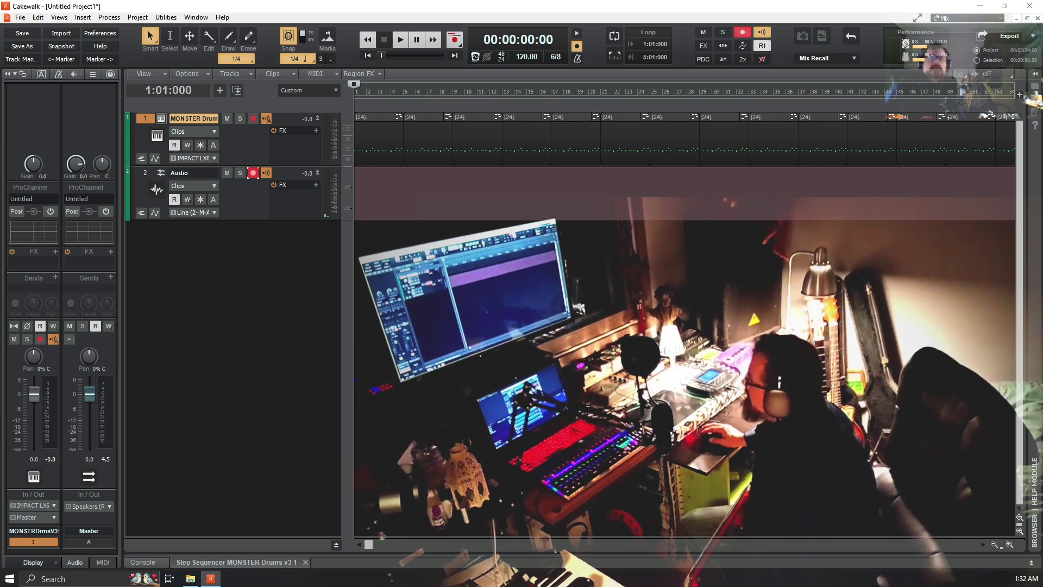
{"action": "right_click", "coordinate": [455, 44]}
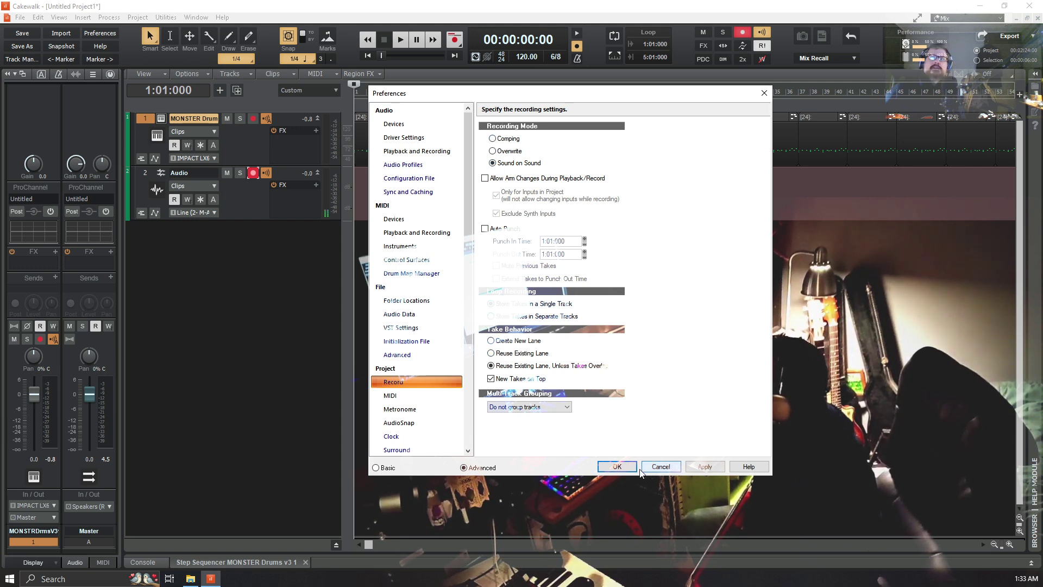
{"action": "left_click", "coordinate": [617, 466]}
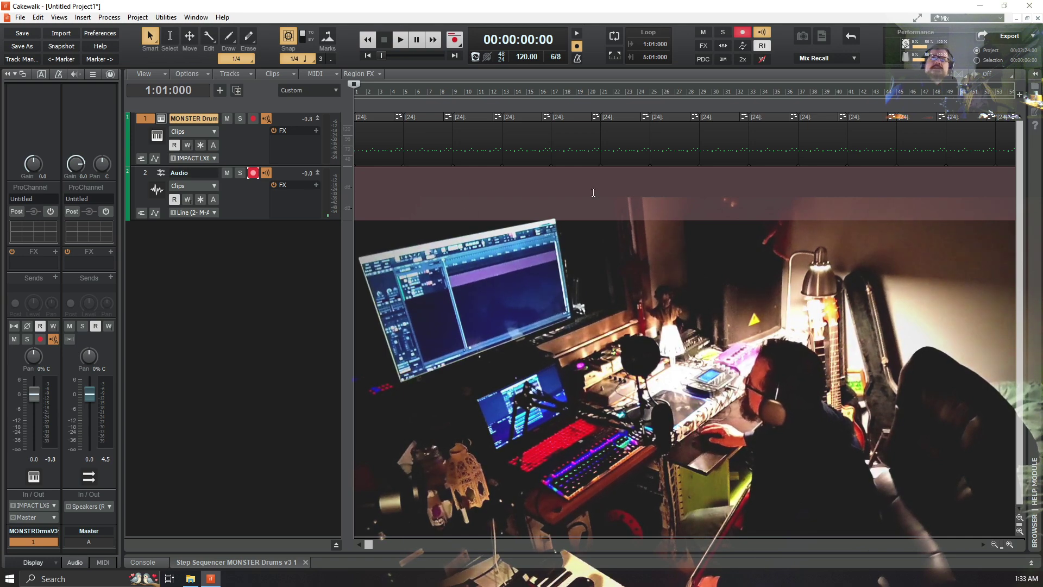
Mute the first drum clip, covering measures 1 to 4 of the MONSTER Drums track
{"action": "left_click", "coordinate": [379, 117]}
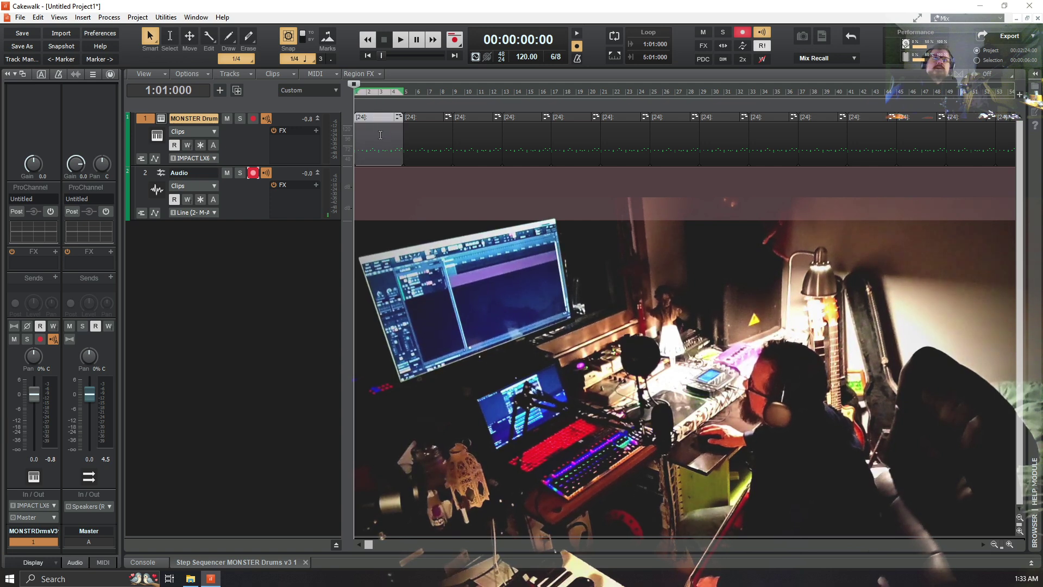
{"action": "right_click", "coordinate": [380, 134]}
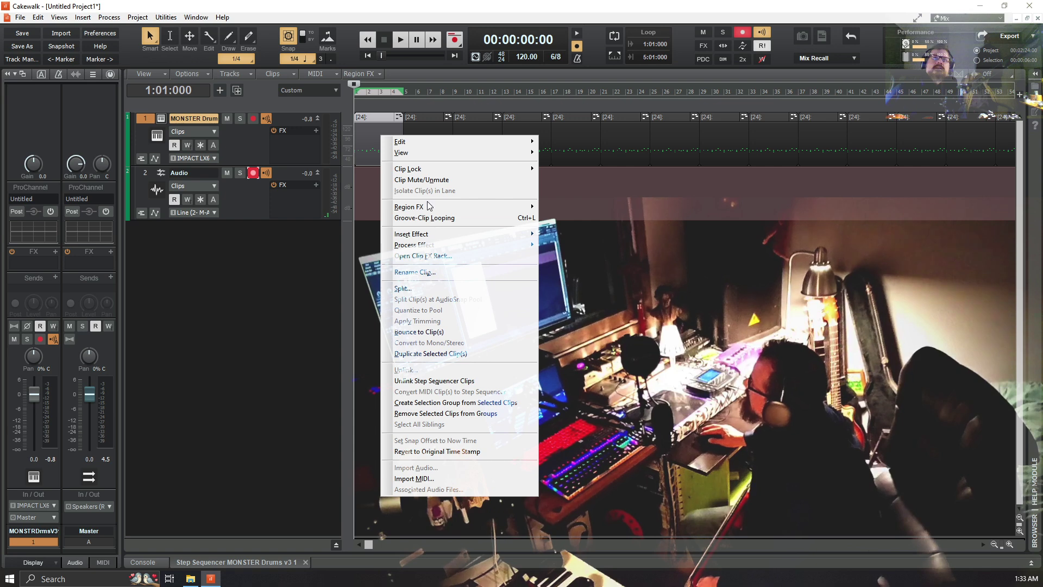
{"action": "left_click", "coordinate": [414, 179]}
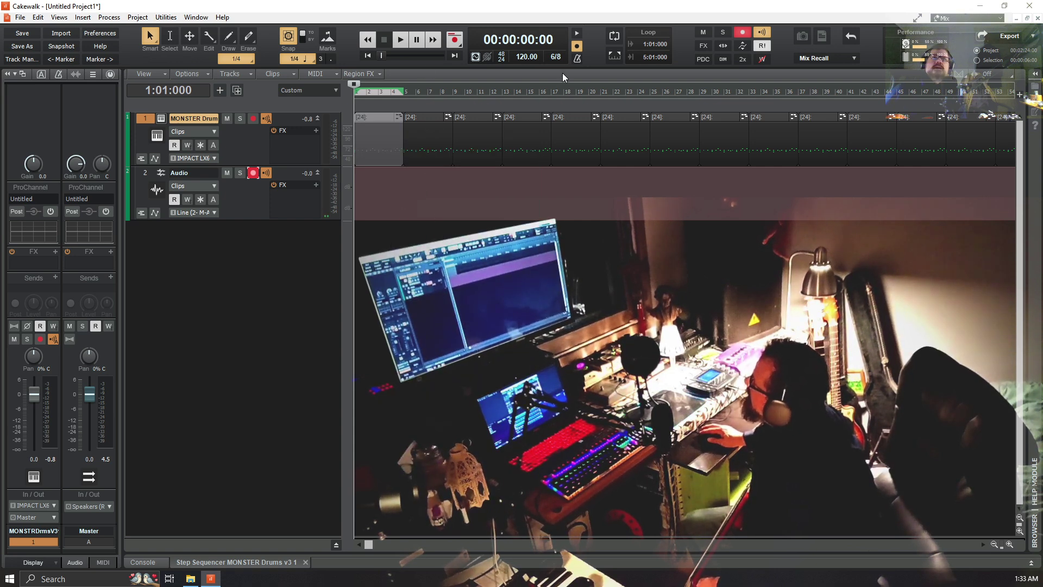
{"action": "left_click", "coordinate": [389, 194]}
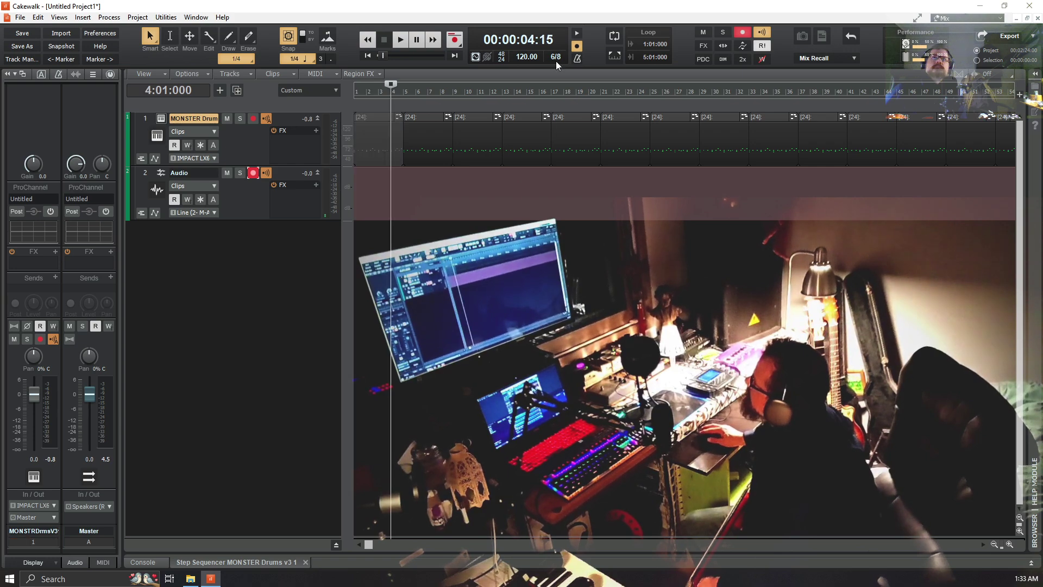
Turn on the playback metronome and play the project from the start to check the opening measures
{"action": "left_click", "coordinate": [576, 32]}
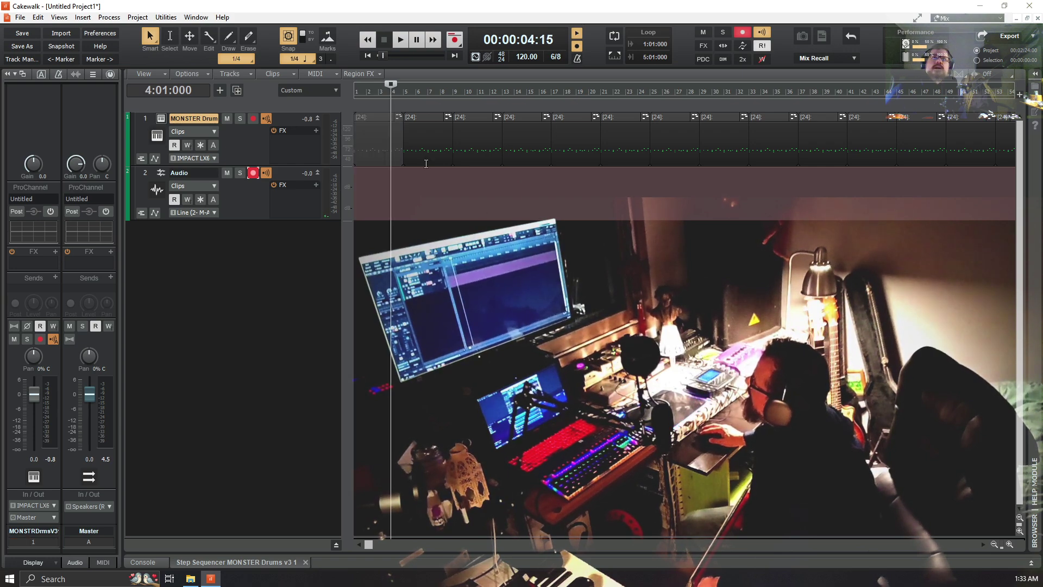
{"action": "left_click", "coordinate": [368, 56]}
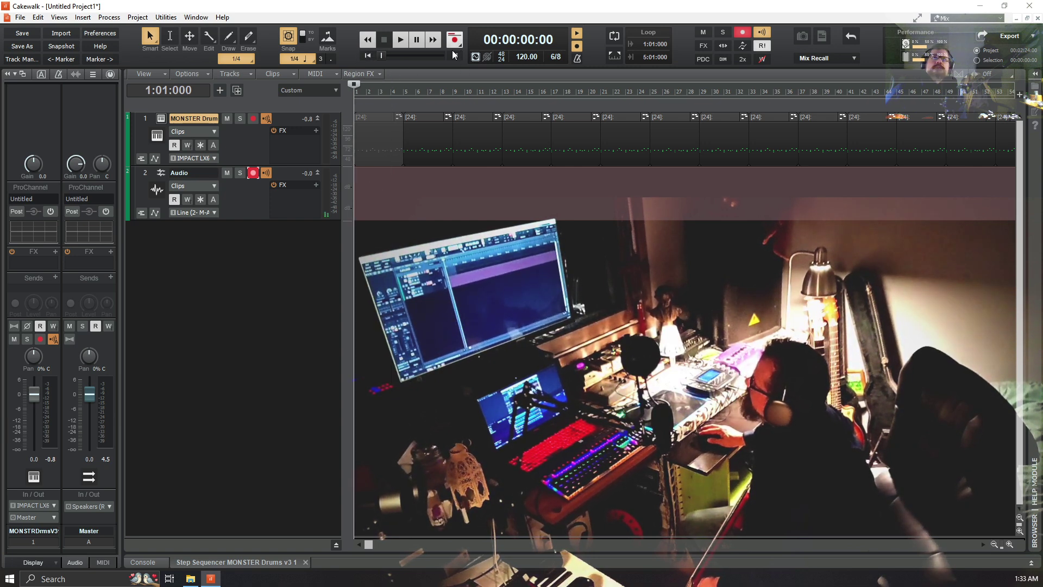
{"action": "left_click", "coordinate": [400, 40]}
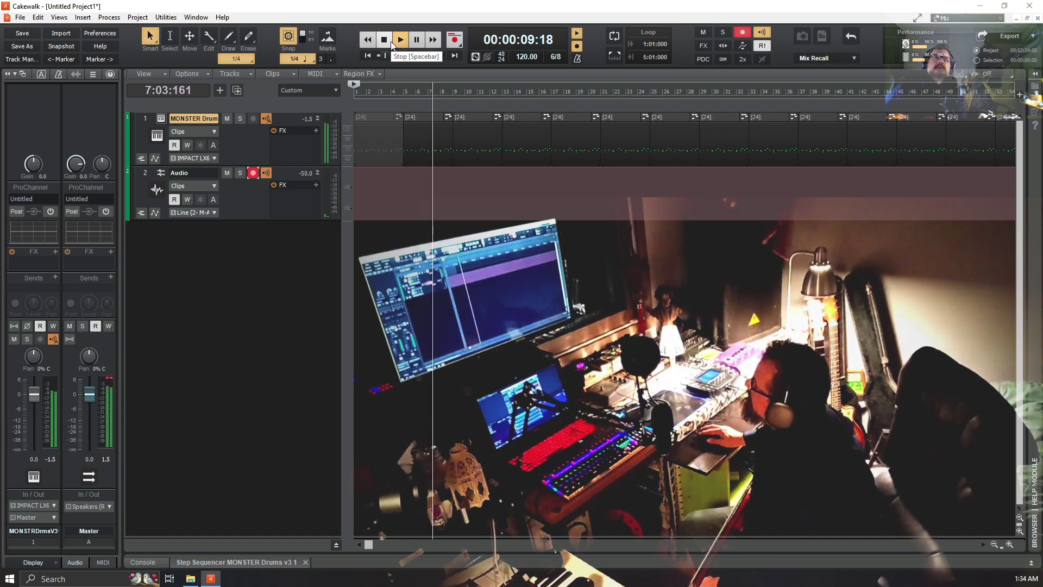
{"action": "left_click", "coordinate": [387, 43]}
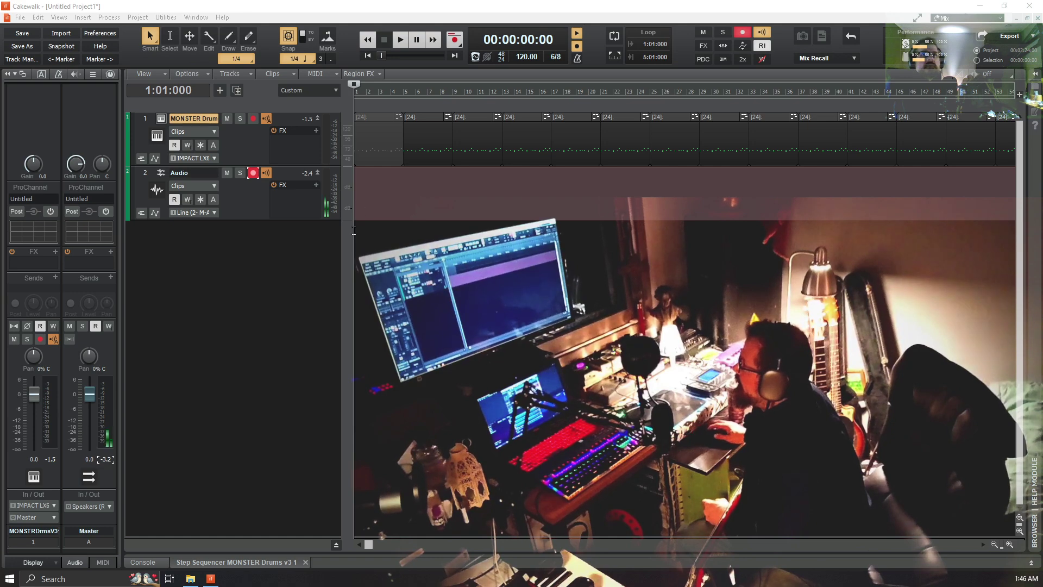
Record a trial take on the Audio track from the project start and undo the recording
{"action": "left_click", "coordinate": [254, 173]}
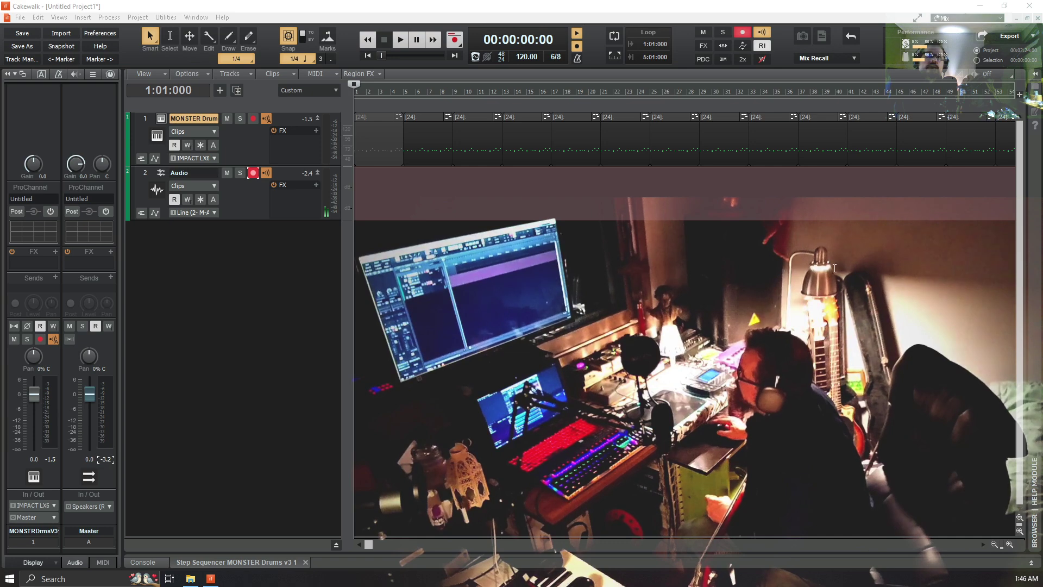
{"action": "left_click", "coordinate": [455, 40]}
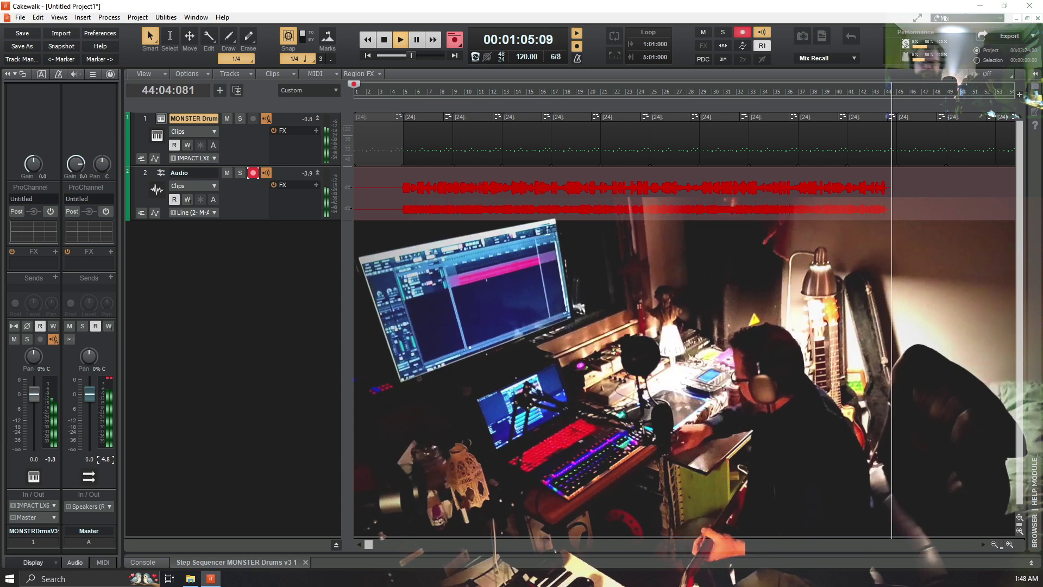
{"action": "key", "text": "space"}
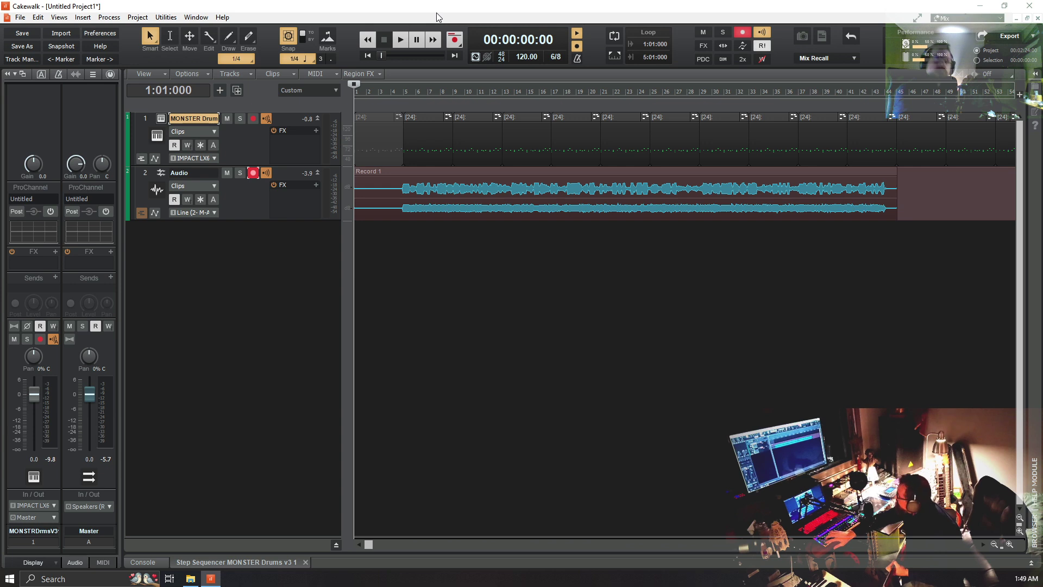
{"action": "key", "text": "ctrl+z"}
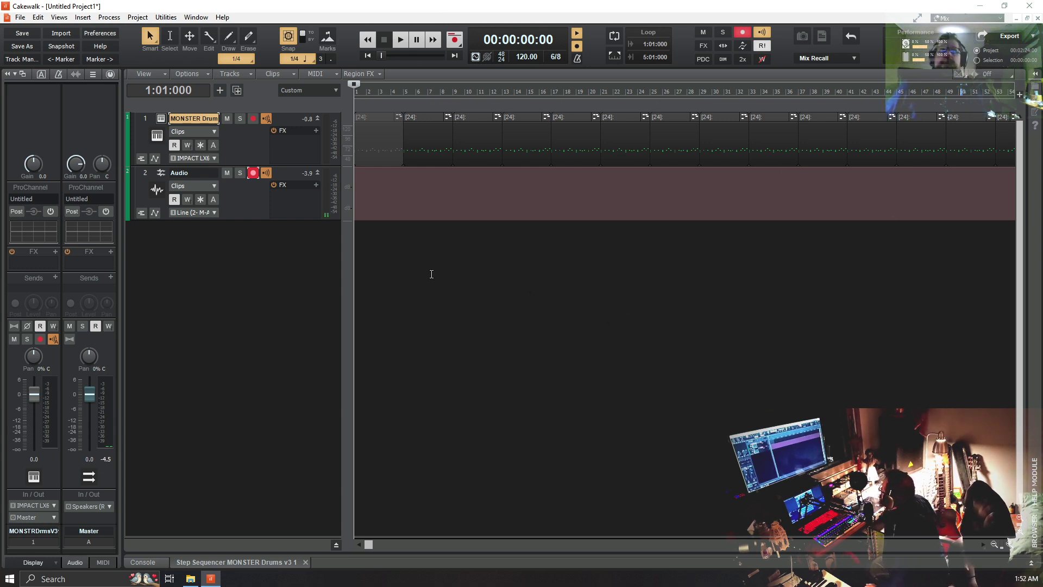
Rename the Audio track as BIG905 and disarm it for recording
{"action": "double_click", "coordinate": [184, 173]}
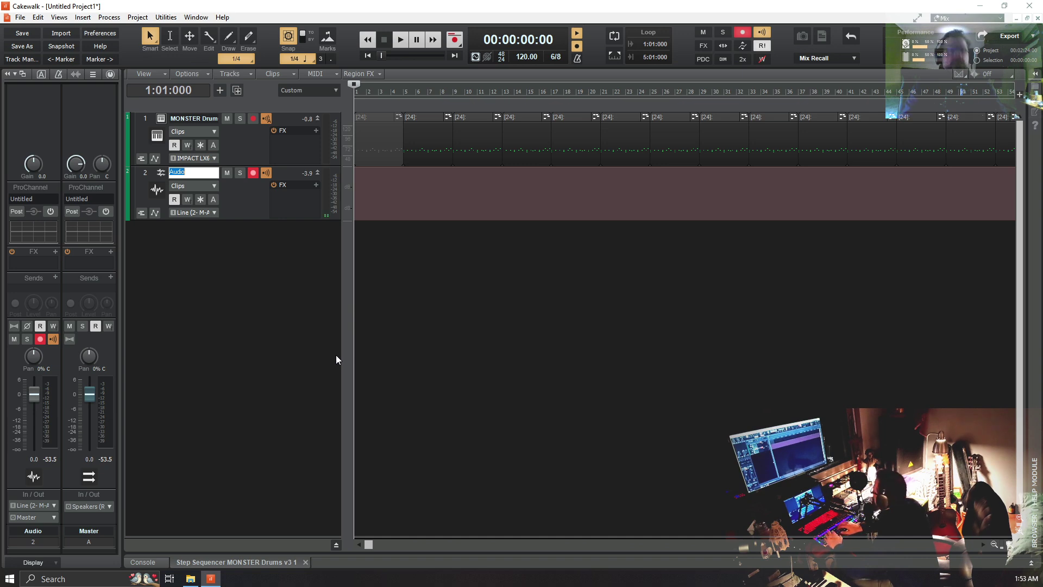
{"action": "type", "text": "BIG"}
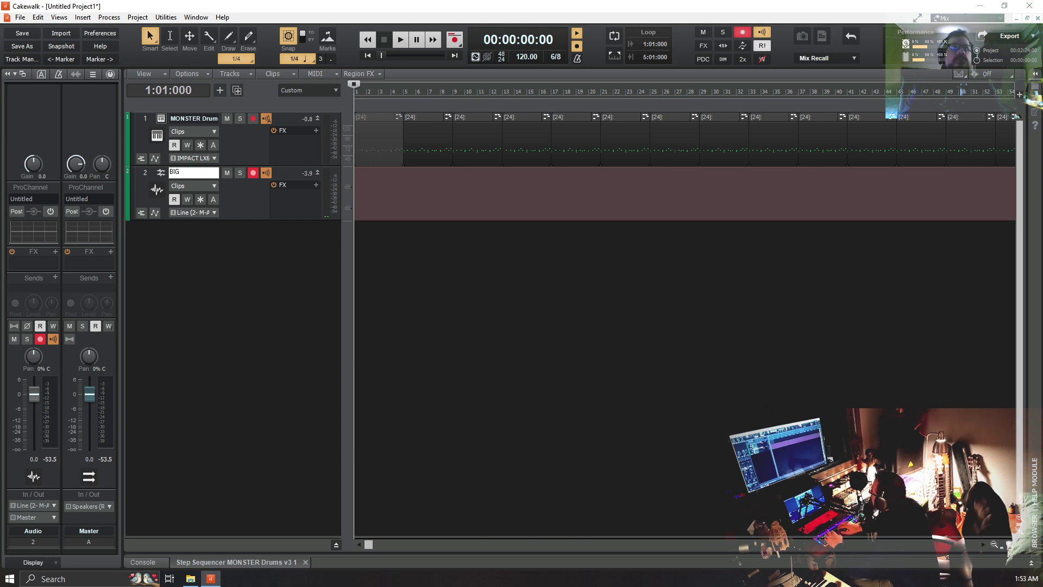
{"action": "type", "text": "905"}
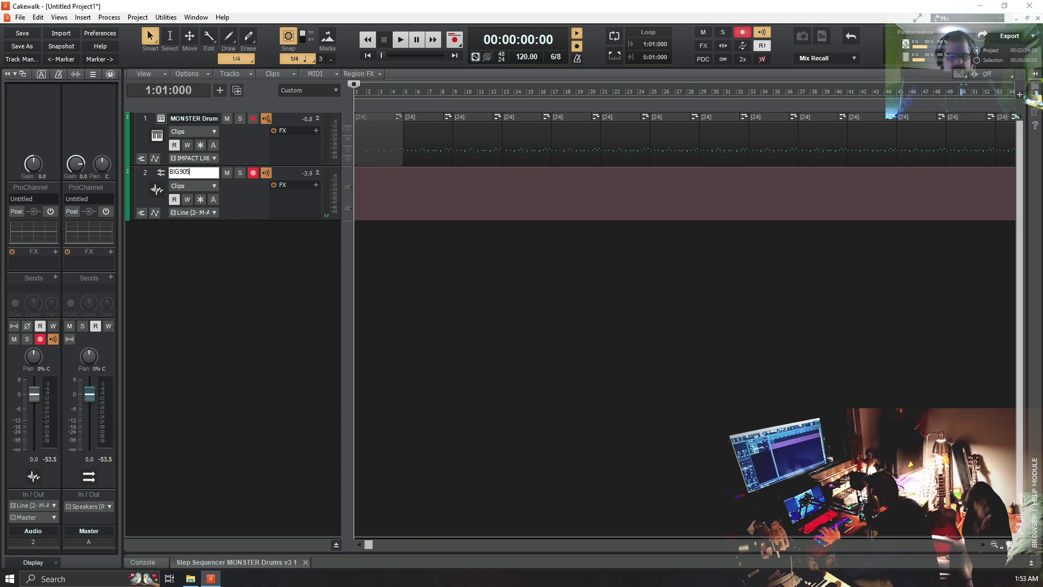
{"action": "key", "text": "Return"}
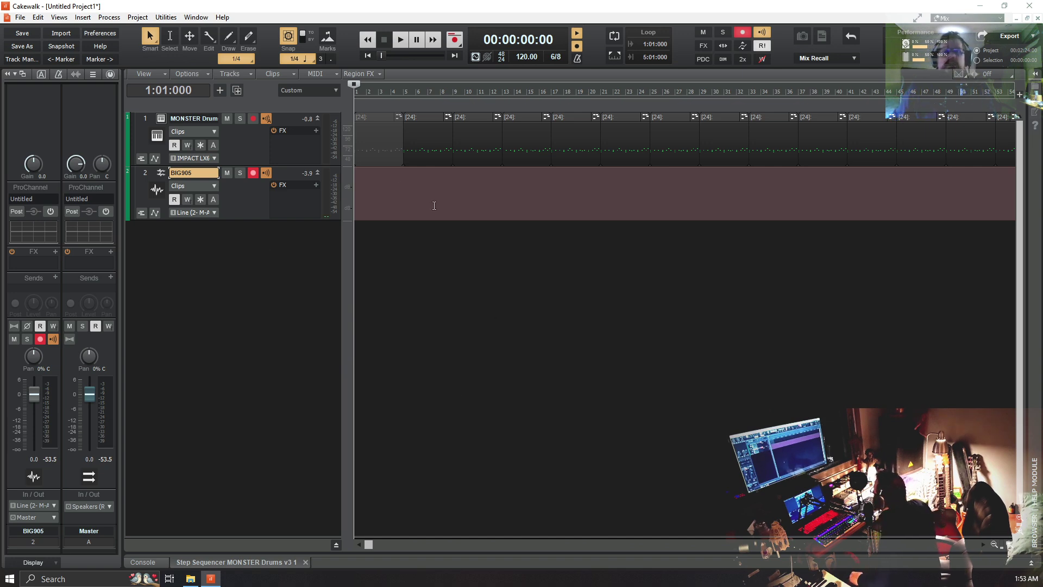
{"action": "left_click", "coordinate": [253, 173]}
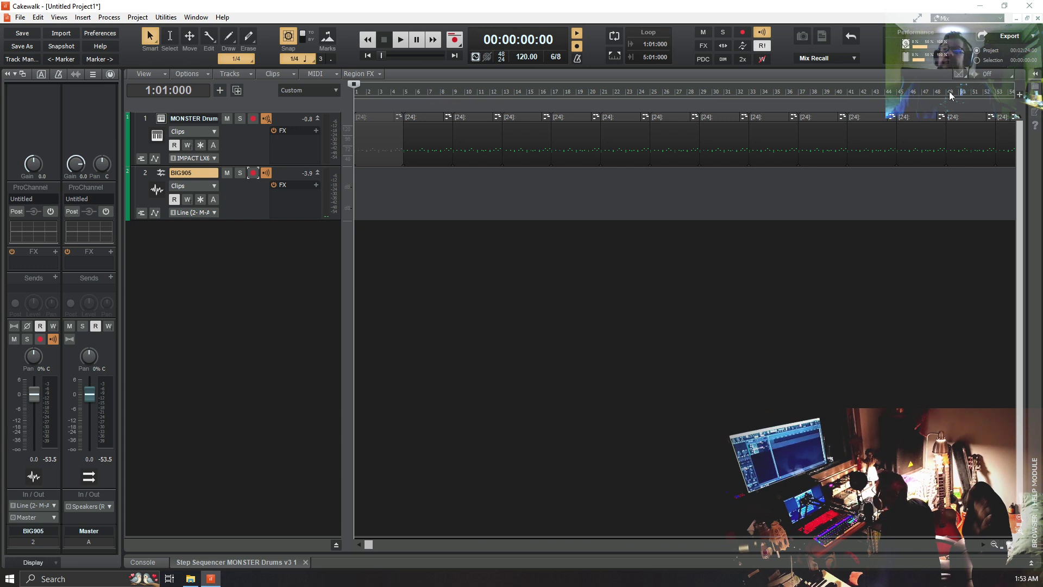
Insert Native Instruments Kontakt 8 as a simple instrument track and place it expanded above the BIG905 track
{"action": "left_click", "coordinate": [1035, 74]}
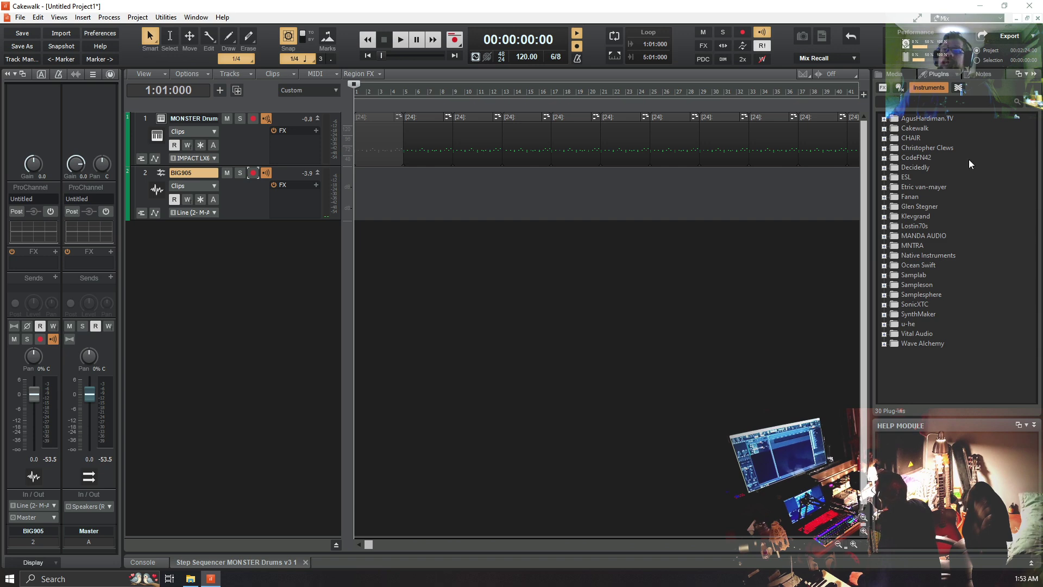
{"action": "left_click", "coordinate": [883, 257]}
{"action": "left_click", "coordinate": [923, 265]}
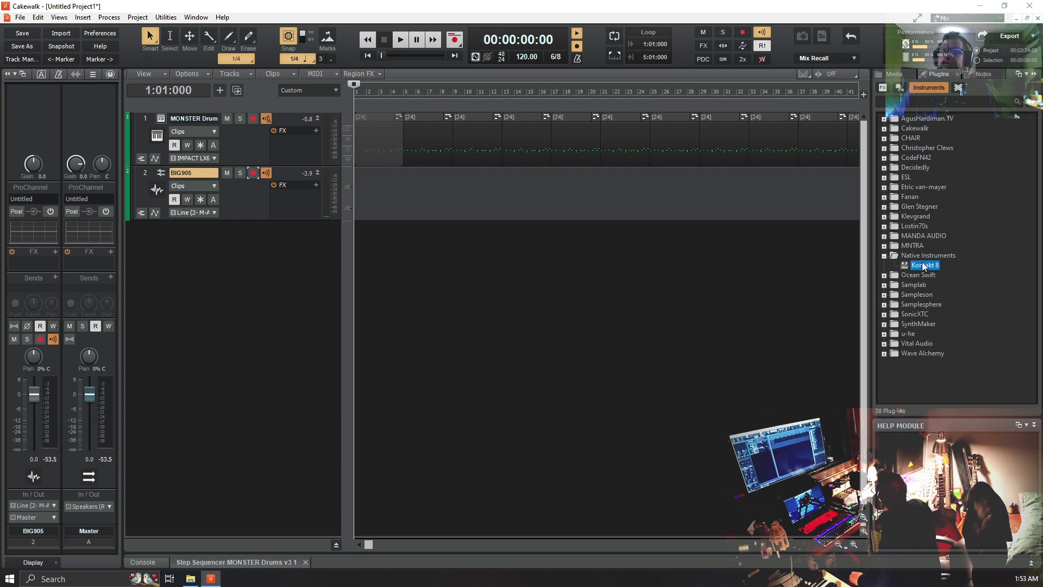
{"action": "left_click_drag", "start_coordinate": [923, 266], "coordinate": [272, 268]}
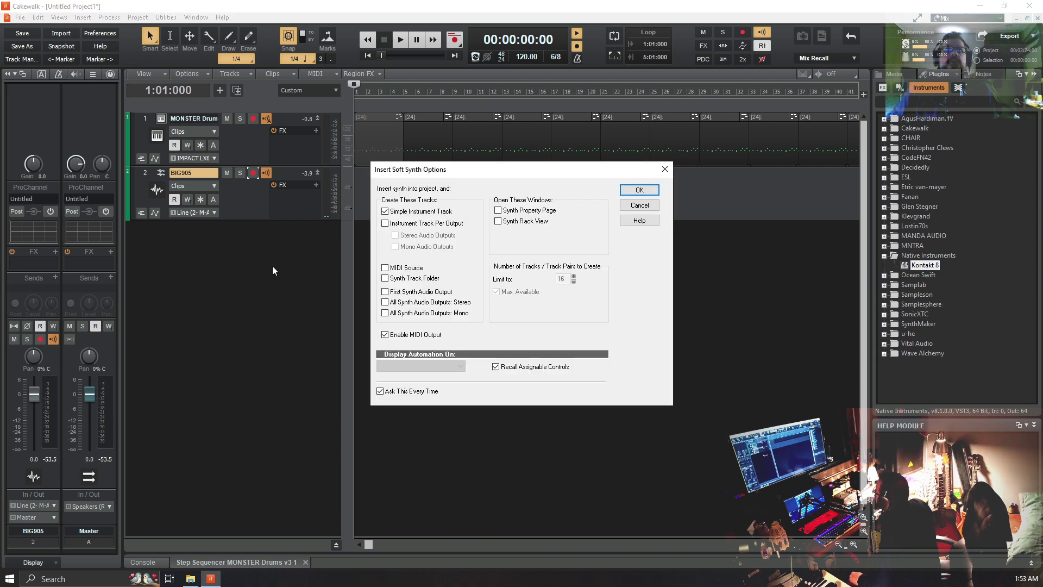
{"action": "left_click", "coordinate": [639, 191]}
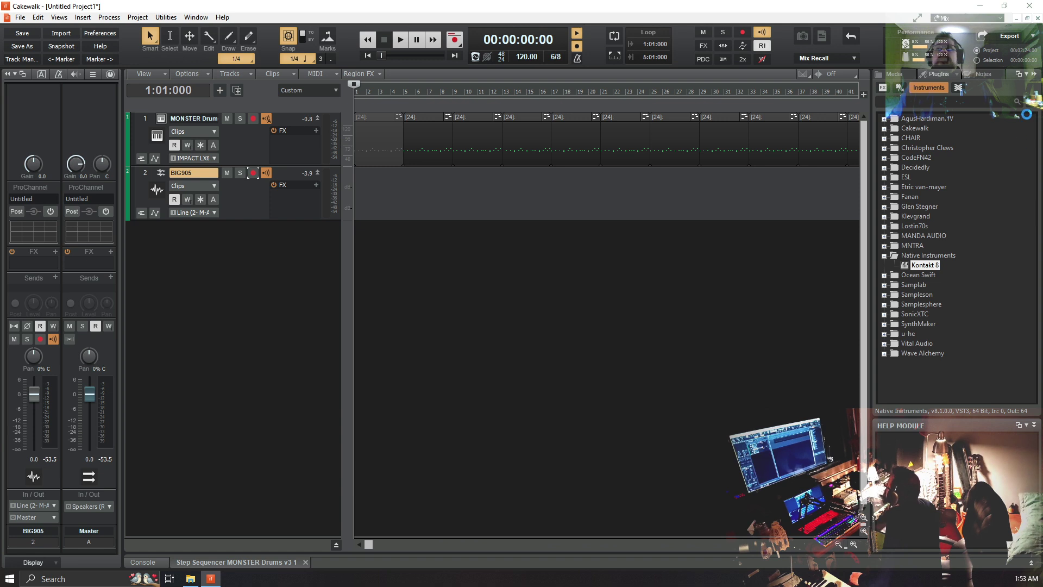
{"action": "left_click", "coordinate": [1035, 77]}
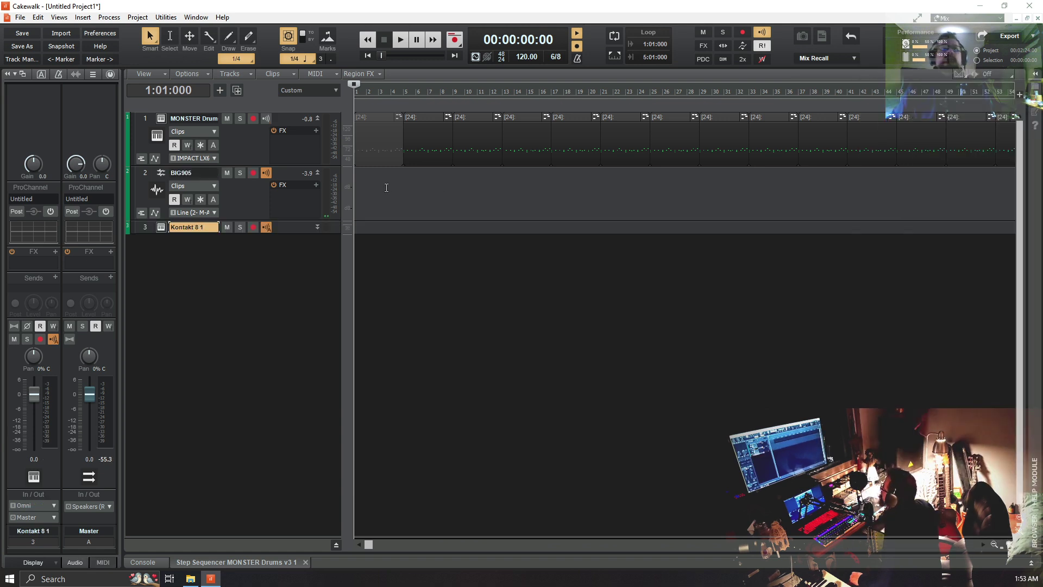
{"action": "left_click", "coordinate": [317, 227]}
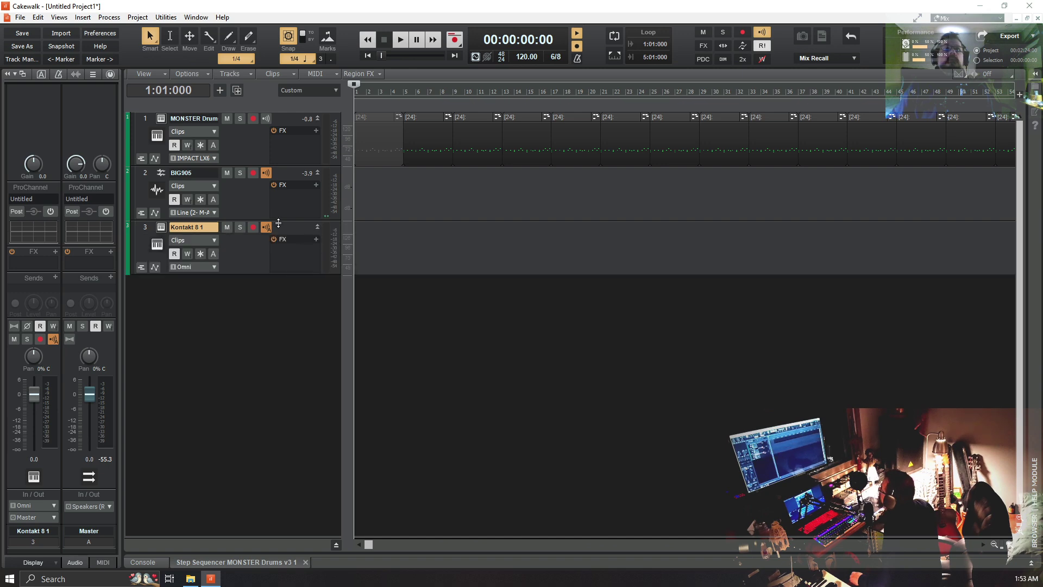
{"action": "left_click_drag", "start_coordinate": [279, 226], "coordinate": [287, 174]}
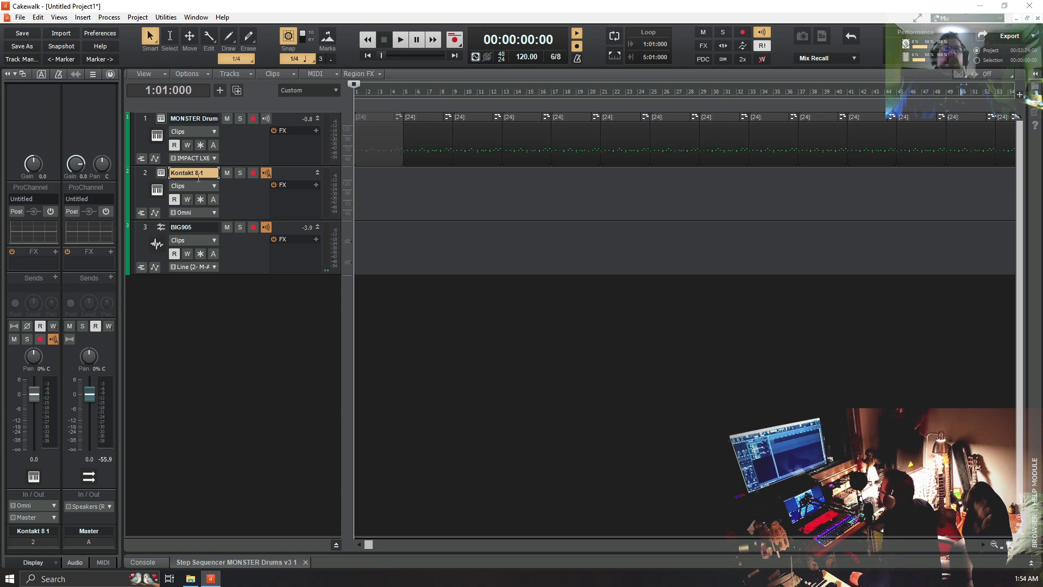
Open the Kontakt 8 instrument window and load Analog Dreams from its library
{"action": "left_click", "coordinate": [161, 174]}
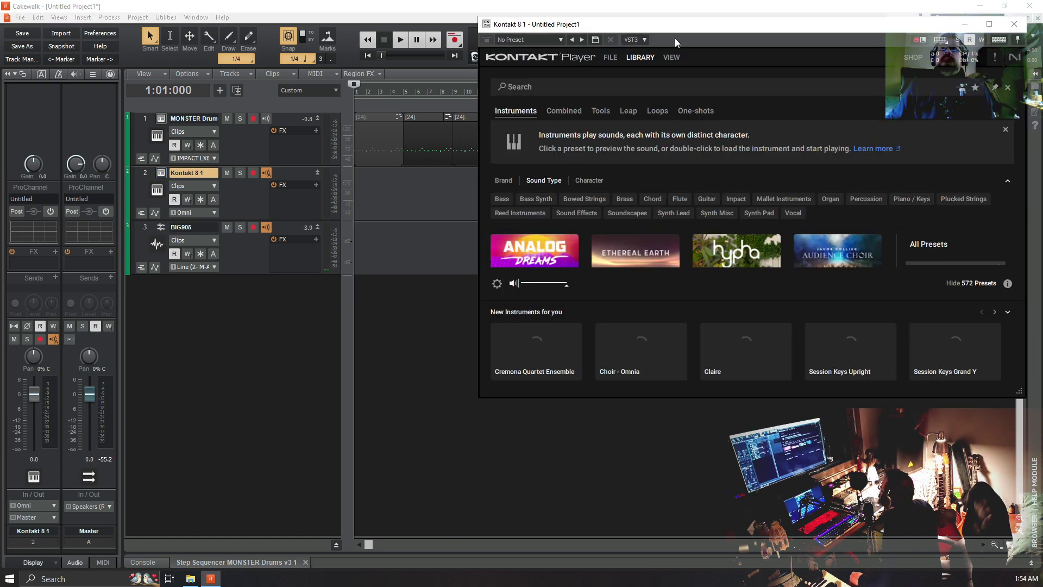
{"action": "left_click_drag", "start_coordinate": [675, 27], "coordinate": [462, 31]}
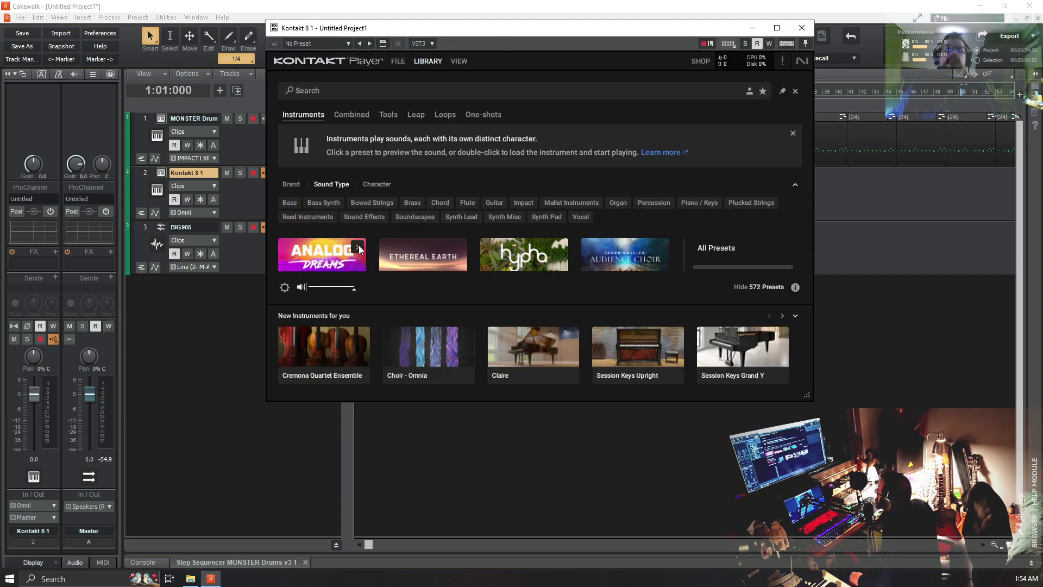
{"action": "left_click", "coordinate": [359, 250]}
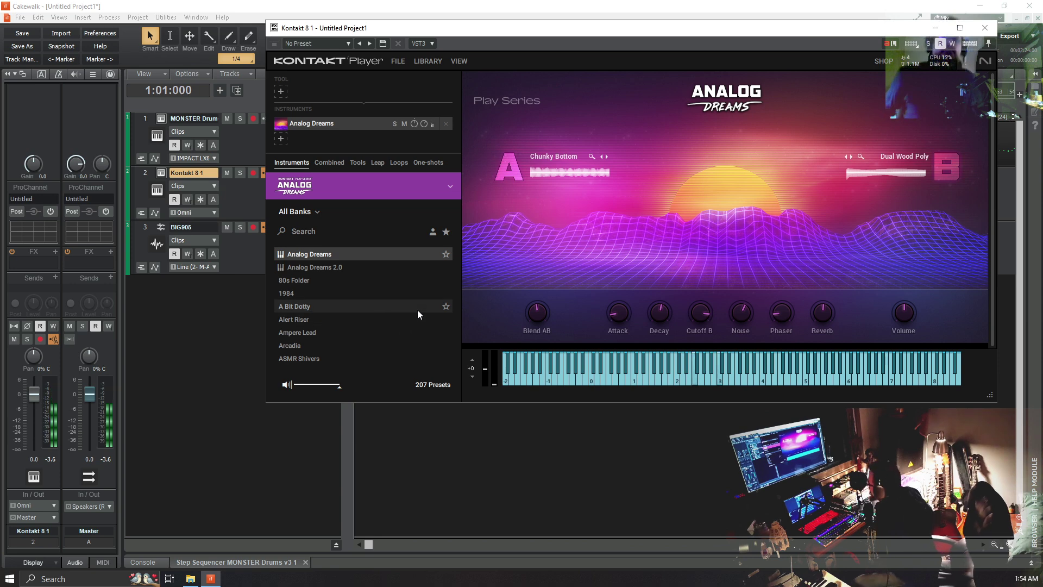
Browse the Analog Dreams presets, load A Bit Dotty, and close the instrument window
{"action": "scroll", "coordinate": [396, 292], "scroll_direction": "down", "scroll_amount": 1}
{"action": "scroll", "coordinate": [400, 307], "scroll_direction": "down", "scroll_amount": 2}
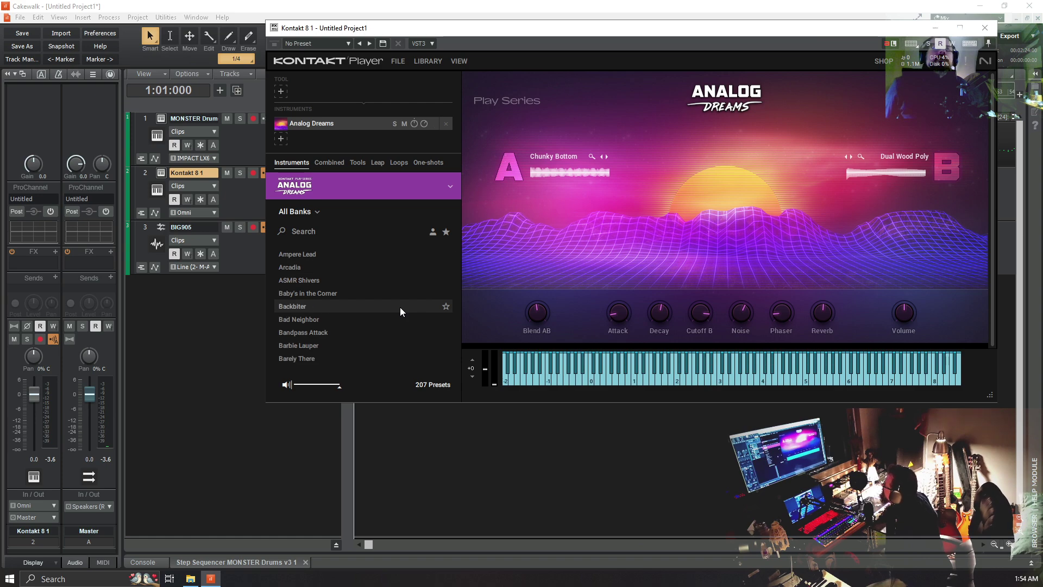
{"action": "scroll", "coordinate": [399, 307], "scroll_direction": "down", "scroll_amount": 3}
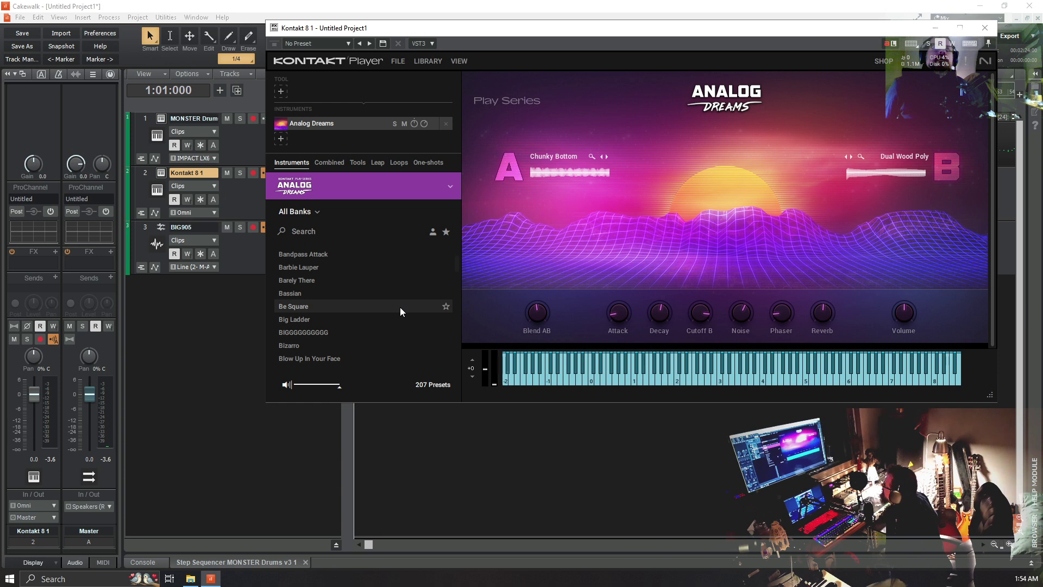
{"action": "scroll", "coordinate": [399, 307], "scroll_direction": "up", "scroll_amount": 6}
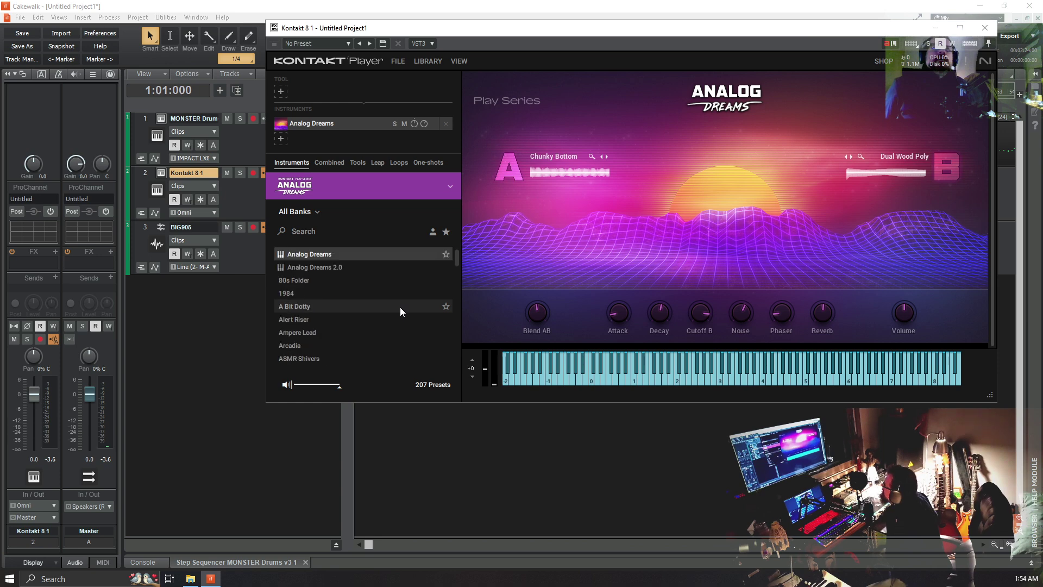
{"action": "double_click", "coordinate": [365, 308]}
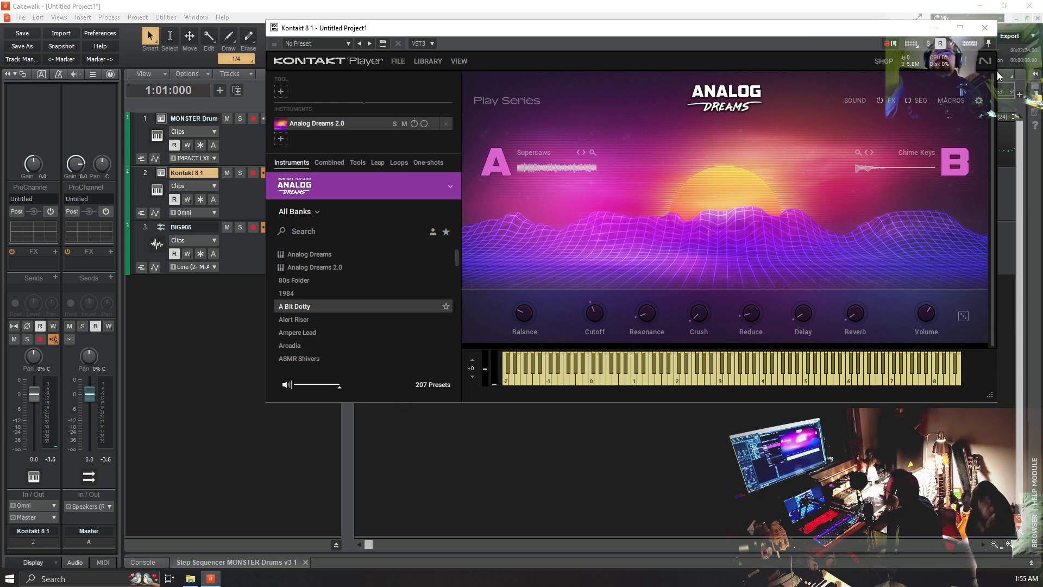
{"action": "left_click", "coordinate": [986, 28]}
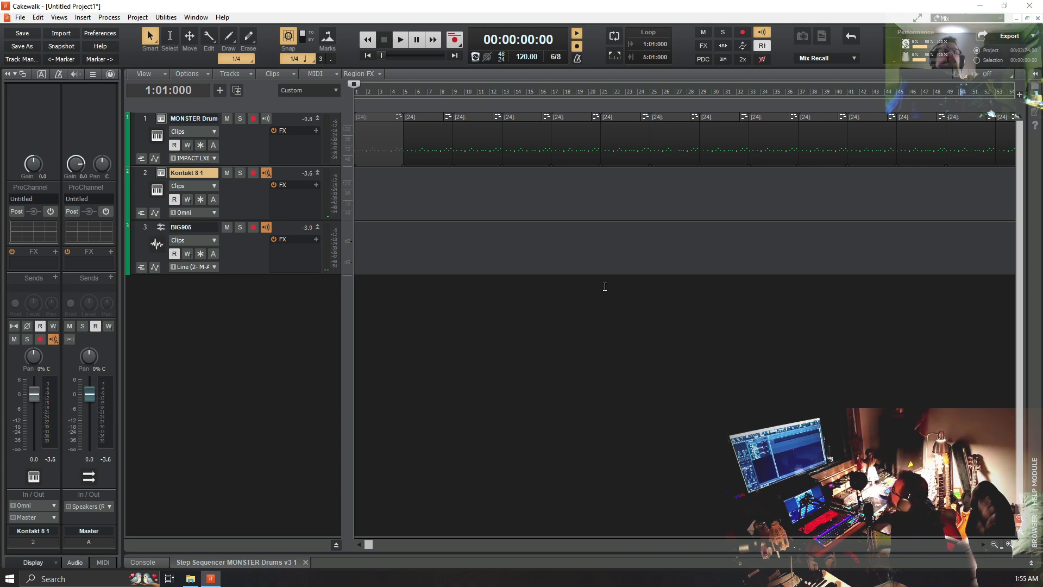
Arm the Kontakt 8 track for recording and set the project tempo to 16
{"action": "left_click", "coordinate": [254, 172]}
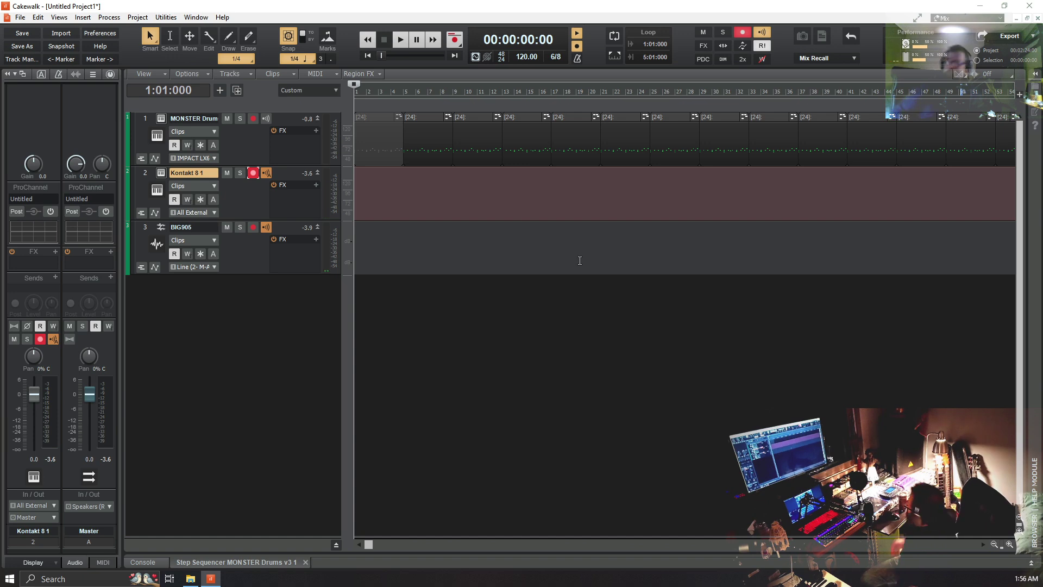
{"action": "double_click", "coordinate": [521, 57]}
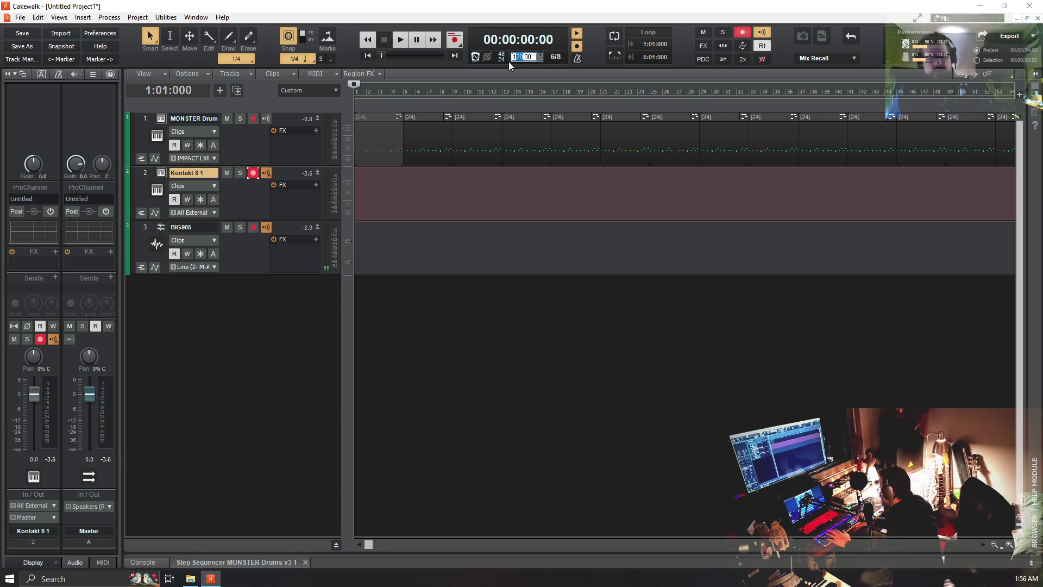
{"action": "type", "text": "16"}
{"action": "key", "text": "Return"}
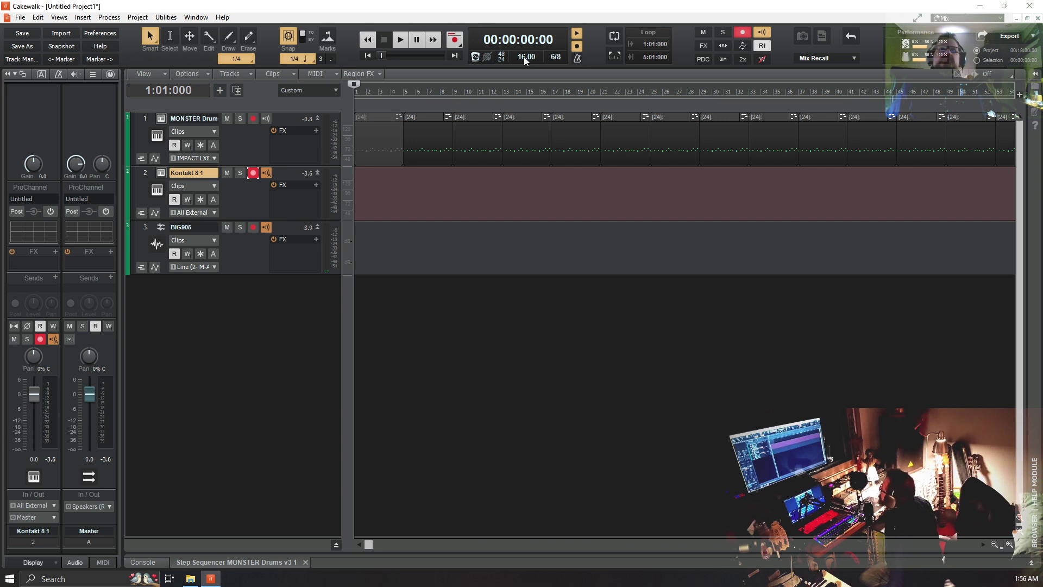
Set the project tempo to 60
{"action": "double_click", "coordinate": [524, 56]}
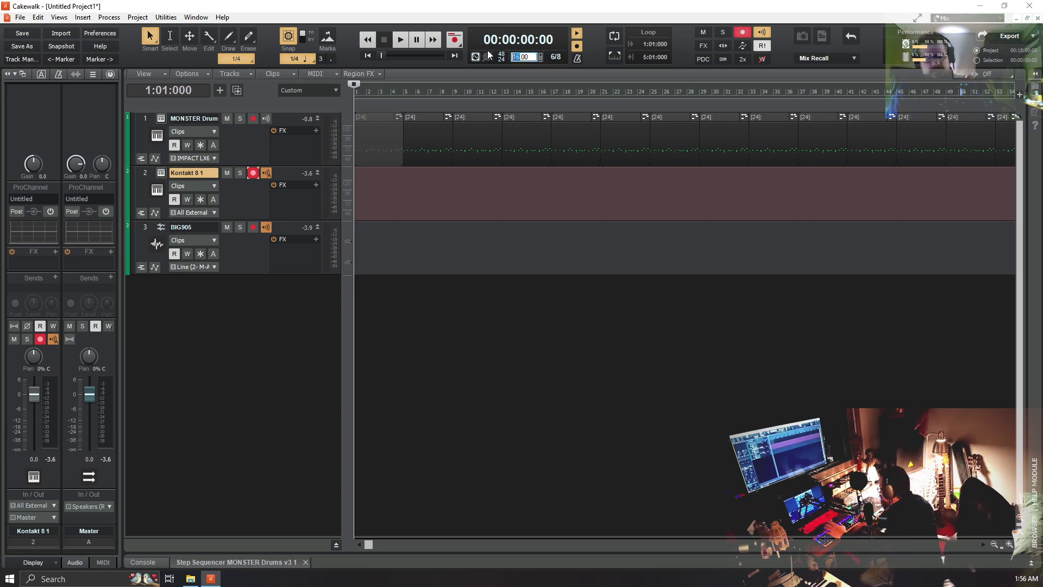
{"action": "type", "text": "60"}
{"action": "key", "text": "Return"}
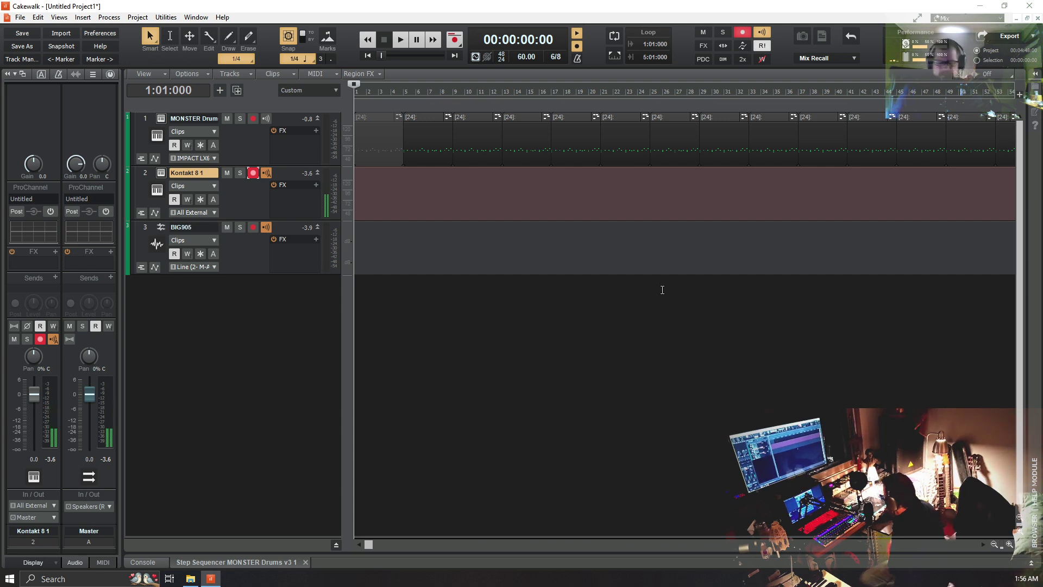
Set the project tempo to 120
{"action": "double_click", "coordinate": [527, 57]}
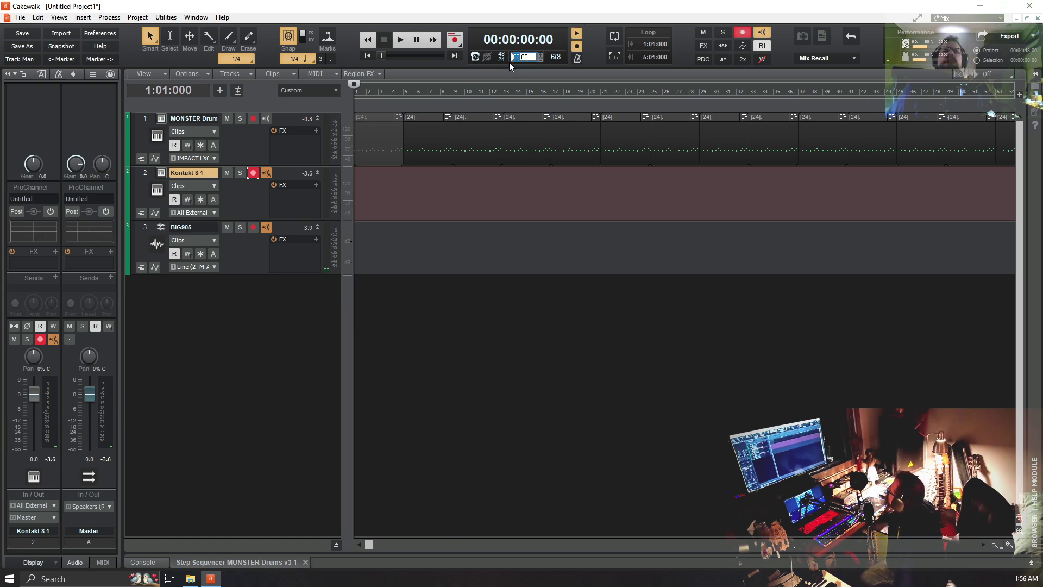
{"action": "type", "text": "120"}
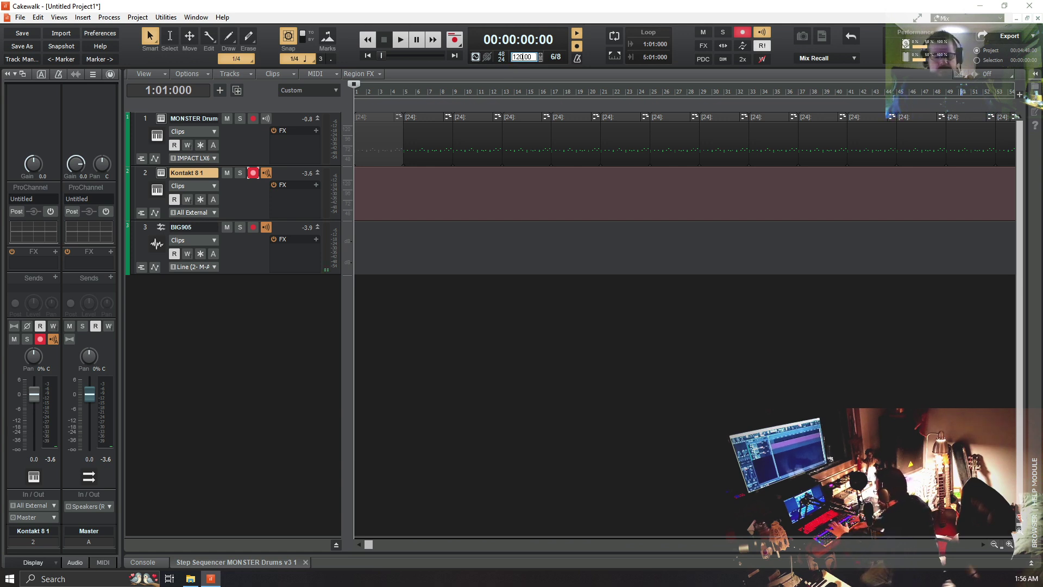
{"action": "key", "text": "Return"}
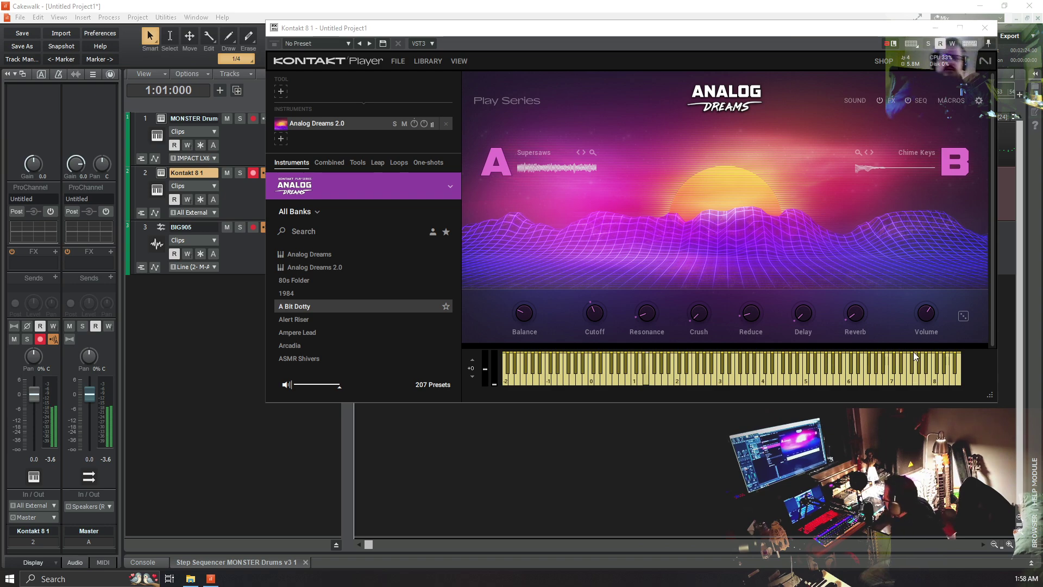
Adjust the Delay amount of the Analog Dreams instrument to about 15% and close the Kontakt 8 window
{"action": "left_click", "coordinate": [851, 318]}
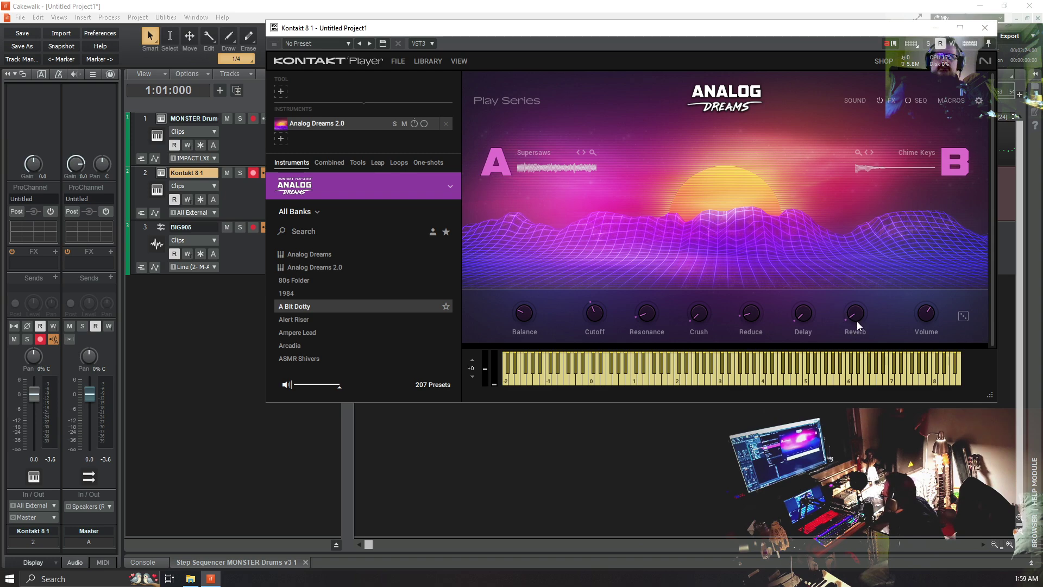
{"action": "left_click", "coordinate": [803, 319]}
{"action": "left_click_drag", "start_coordinate": [790, 294], "coordinate": [788, 295]}
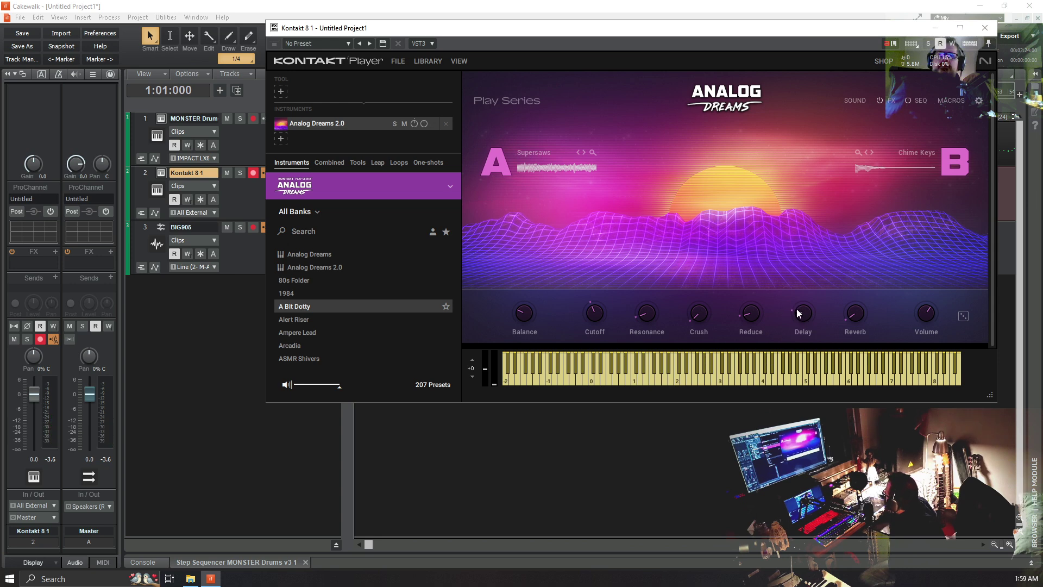
{"action": "left_click_drag", "start_coordinate": [797, 313], "coordinate": [799, 320]}
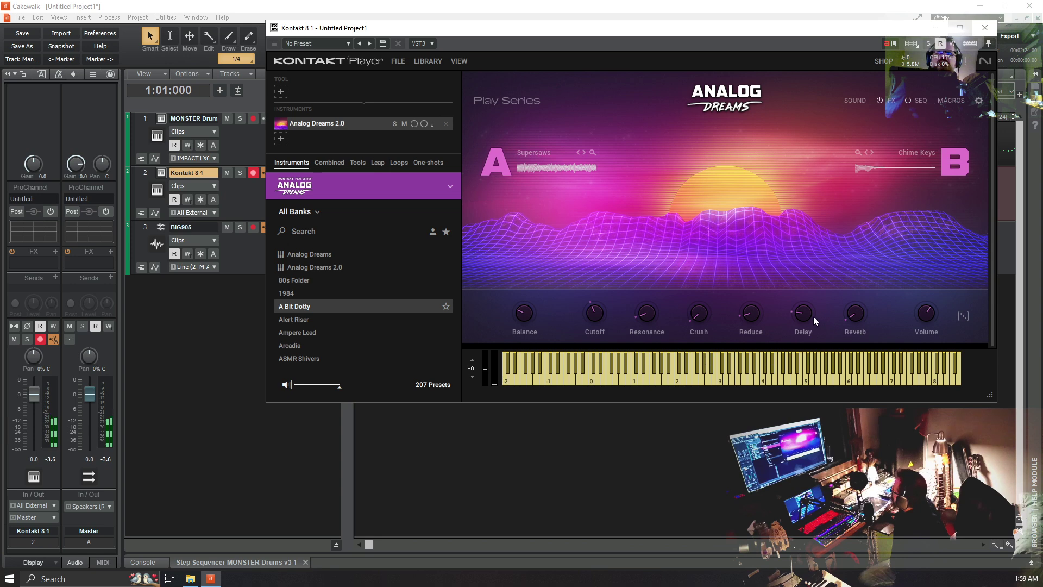
{"action": "mouse_move", "coordinate": [800, 315]}
{"action": "left_click_drag", "start_coordinate": [800, 318], "coordinate": [800, 312]}
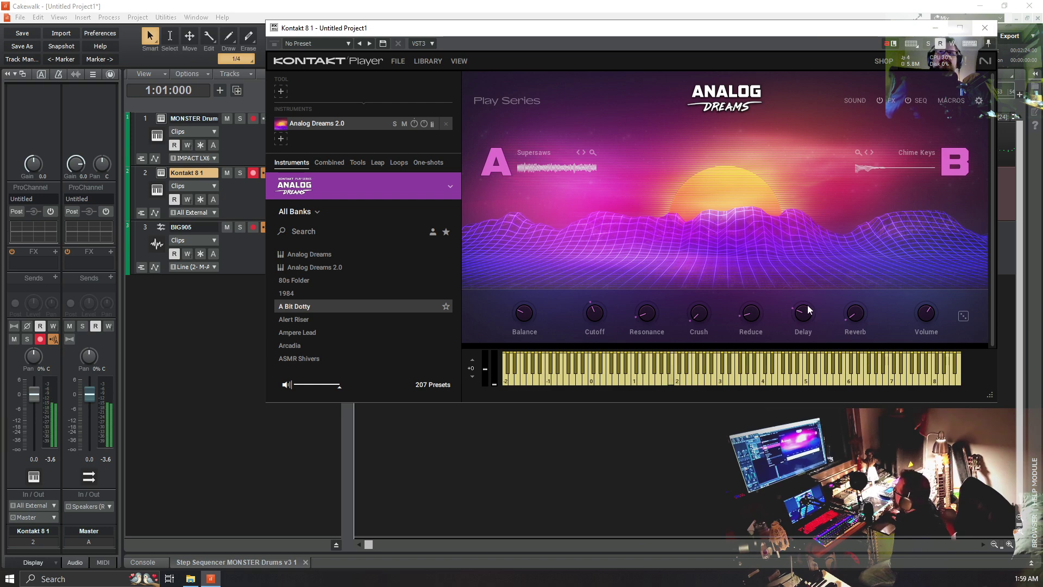
{"action": "left_click_drag", "start_coordinate": [803, 311], "coordinate": [803, 331]}
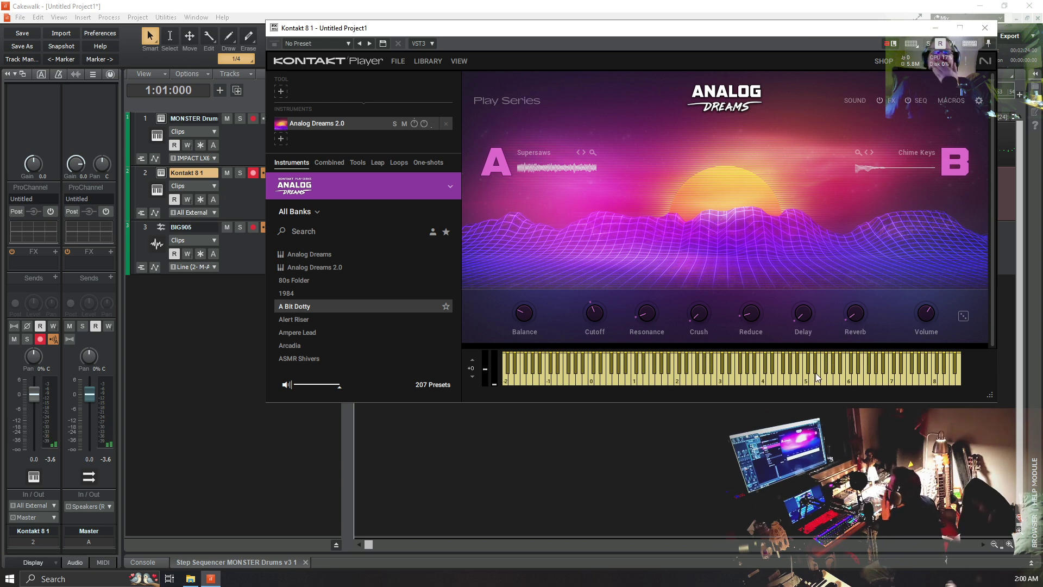
{"action": "mouse_move", "coordinate": [798, 316]}
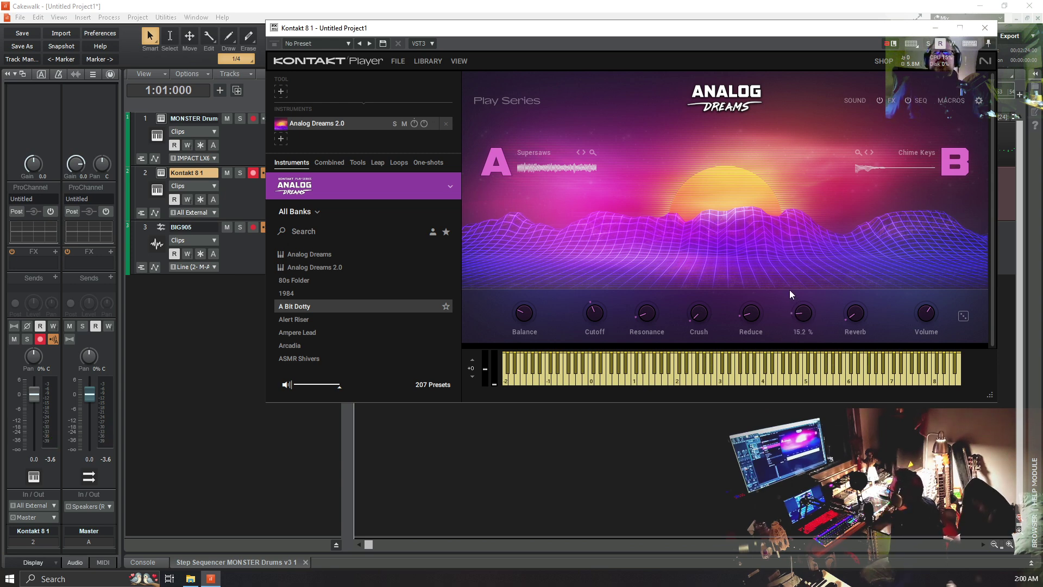
{"action": "left_click_drag", "start_coordinate": [789, 289], "coordinate": [788, 286]}
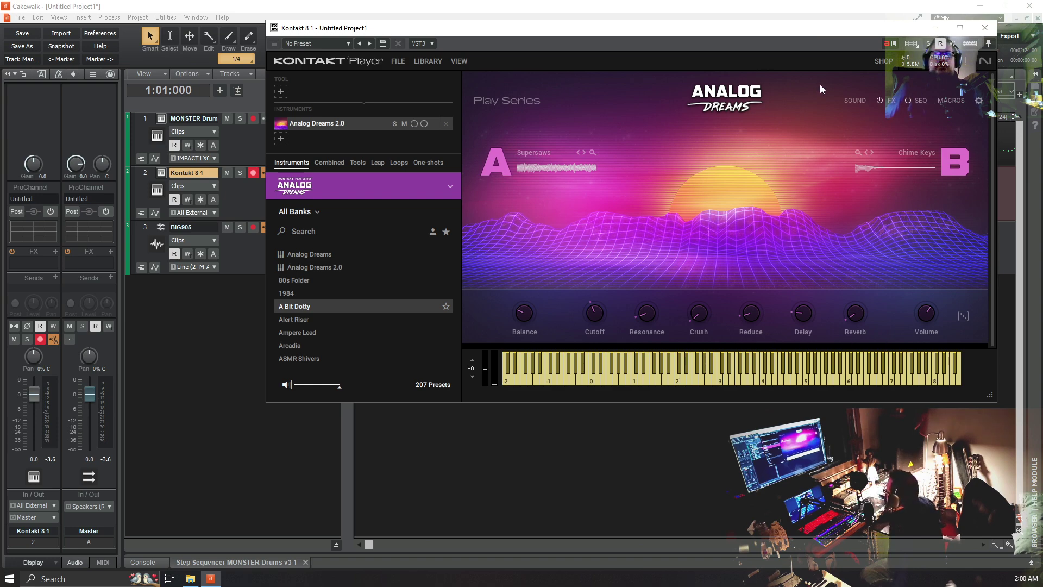
{"action": "left_click_drag", "start_coordinate": [650, 33], "coordinate": [565, 65]}
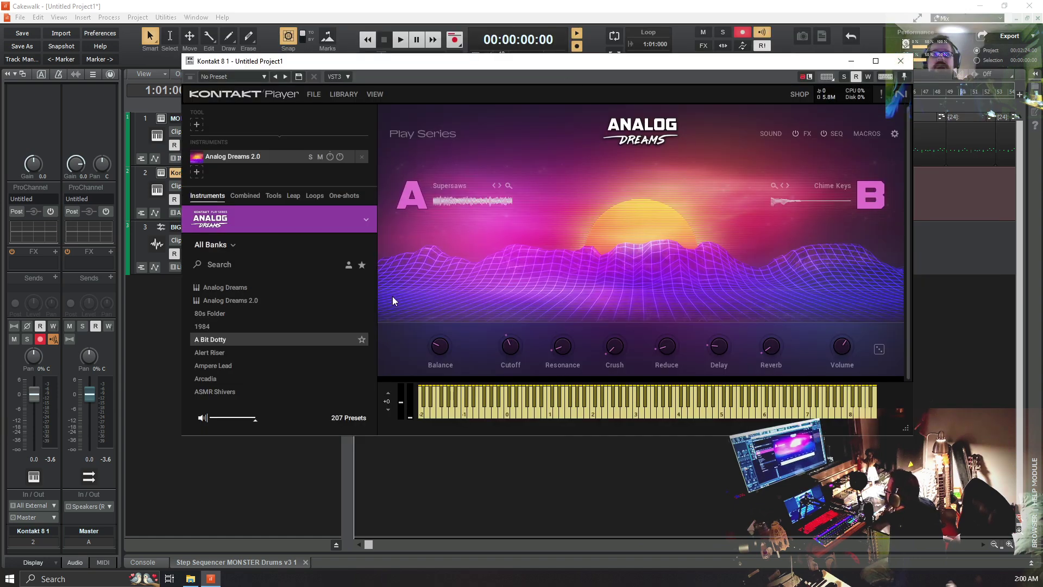
{"action": "left_click", "coordinate": [891, 64]}
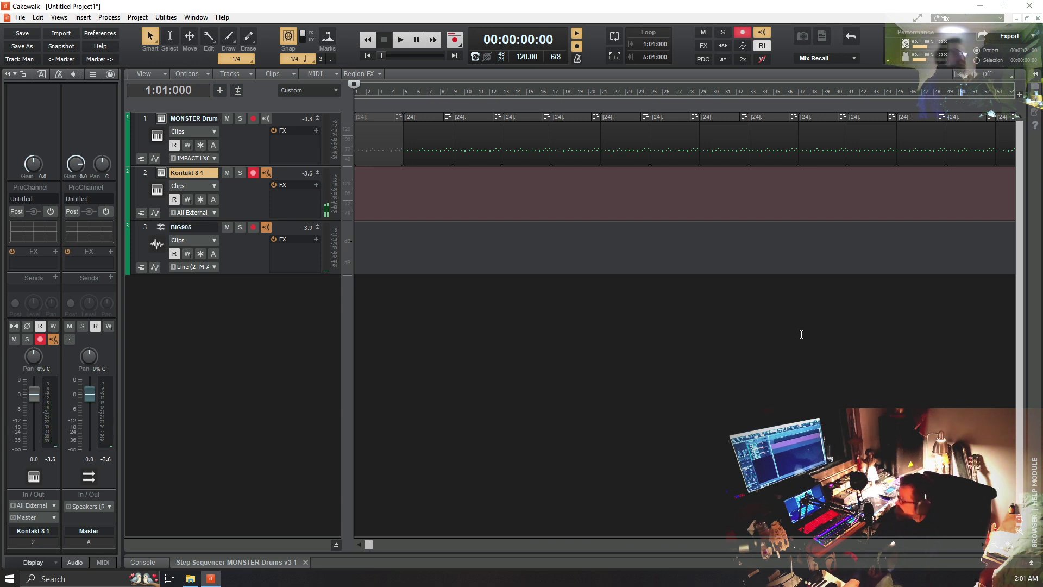
Record a MIDI take on the Kontakt 8 track from the project start past the end of the drum clips
{"action": "key", "text": "space"}
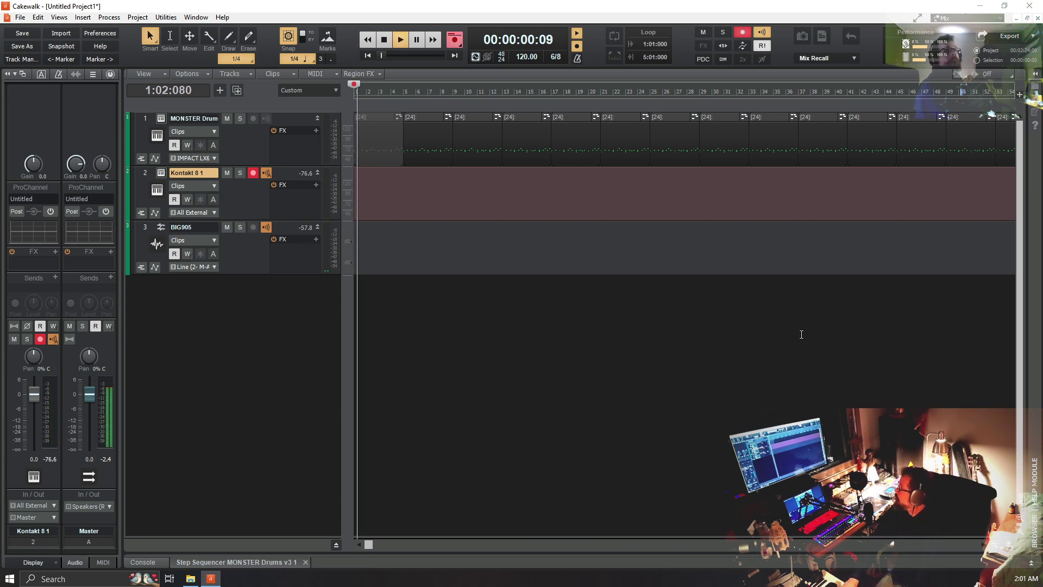
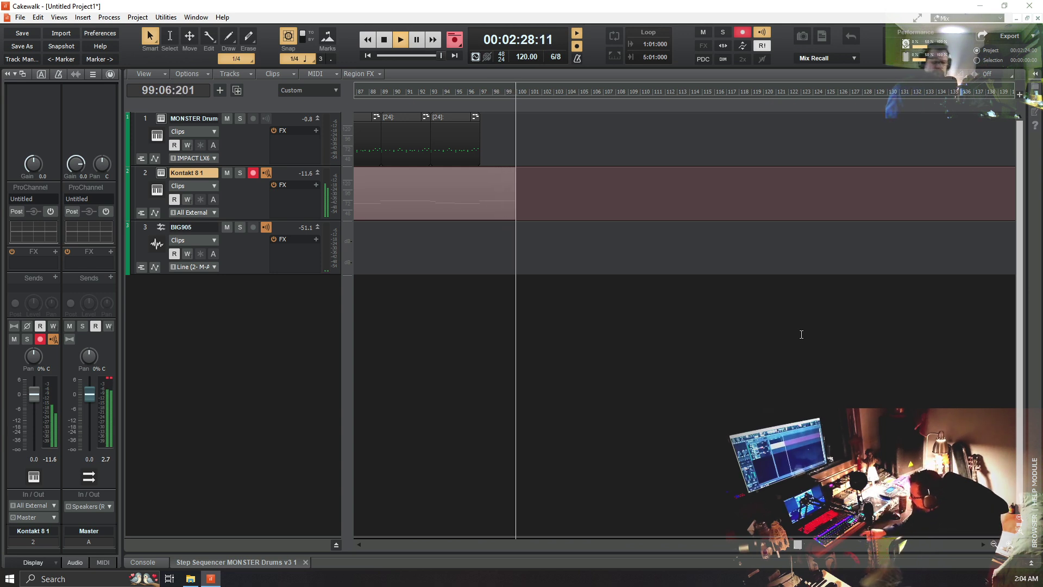
{"action": "key", "text": "space"}
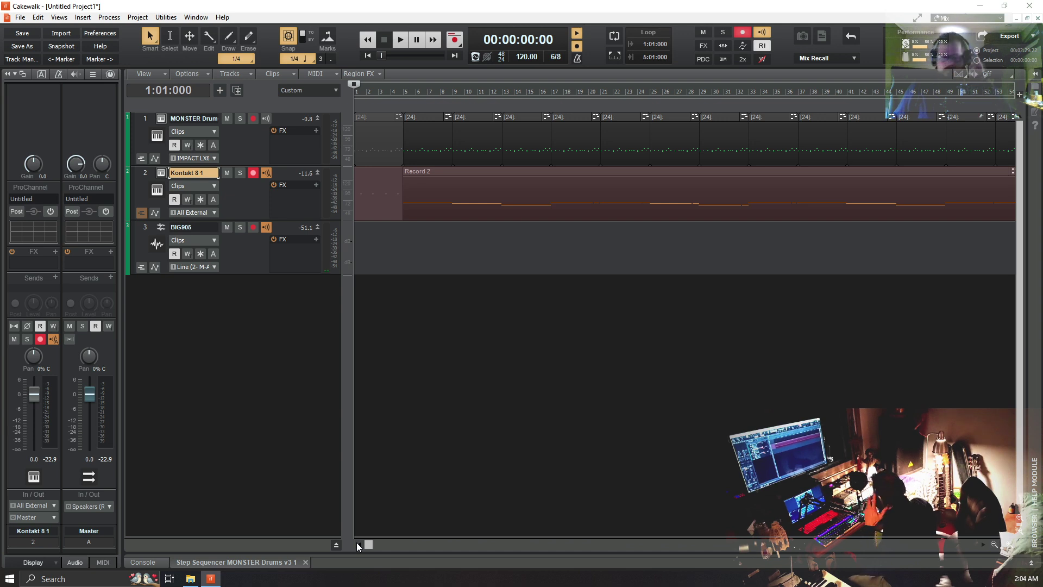
Select all MONSTER Drums clips from measure 5 to the last one and duplicate the set twice along the track
{"action": "left_click", "coordinate": [994, 544]}
{"action": "left_click", "coordinate": [993, 545]}
{"action": "left_click", "coordinate": [994, 544]}
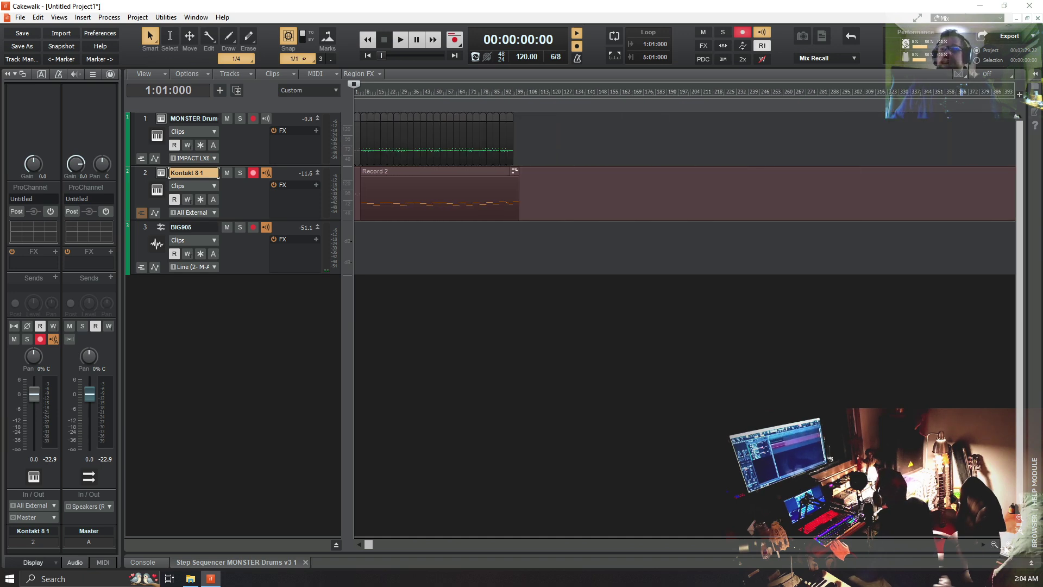
{"action": "left_click", "coordinate": [1008, 545]}
{"action": "left_click", "coordinate": [1008, 545]}
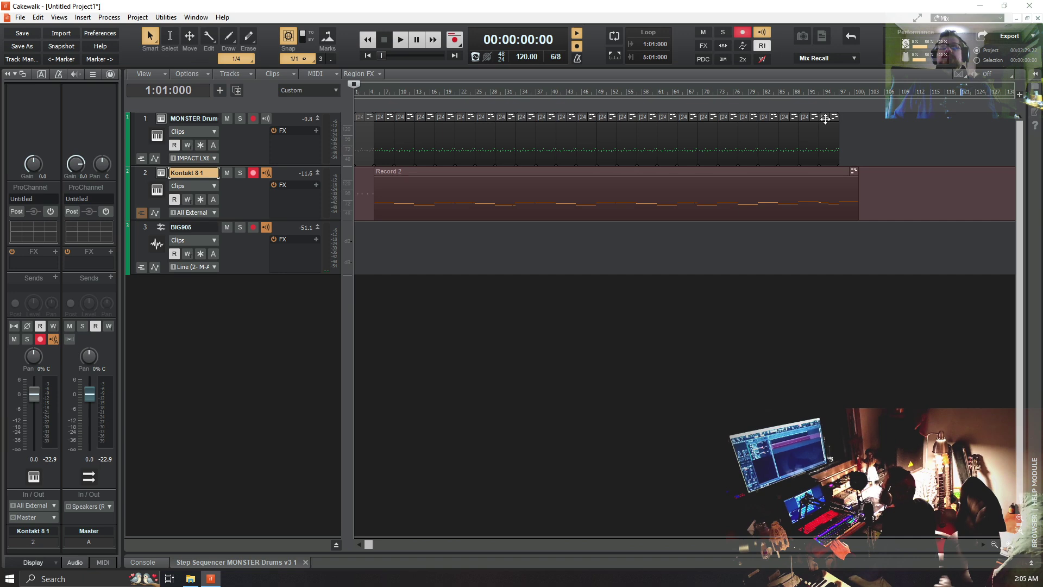
{"action": "left_click", "coordinate": [825, 119]}
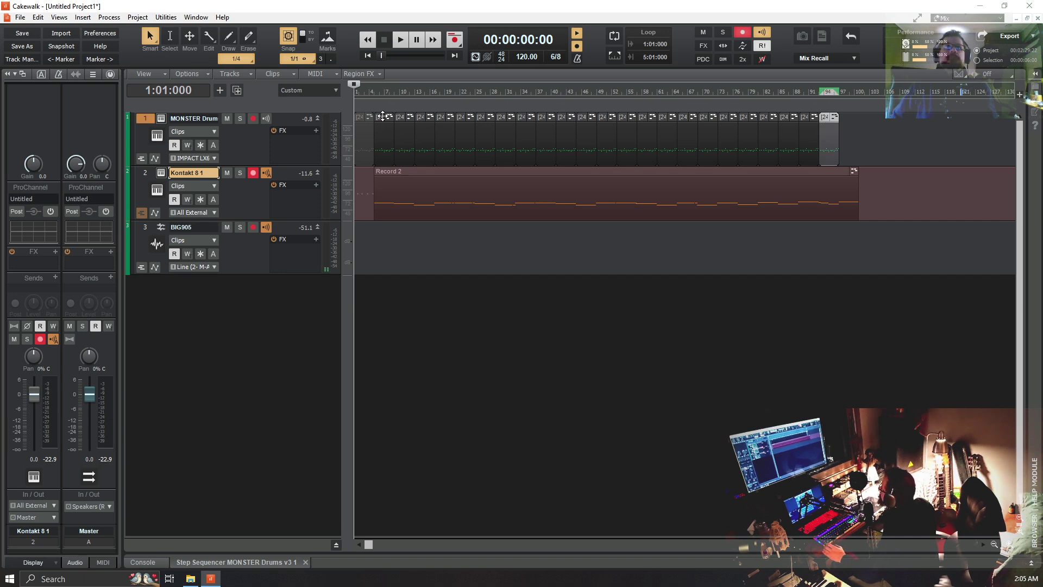
{"action": "left_click", "coordinate": [382, 117], "text": "shift"}
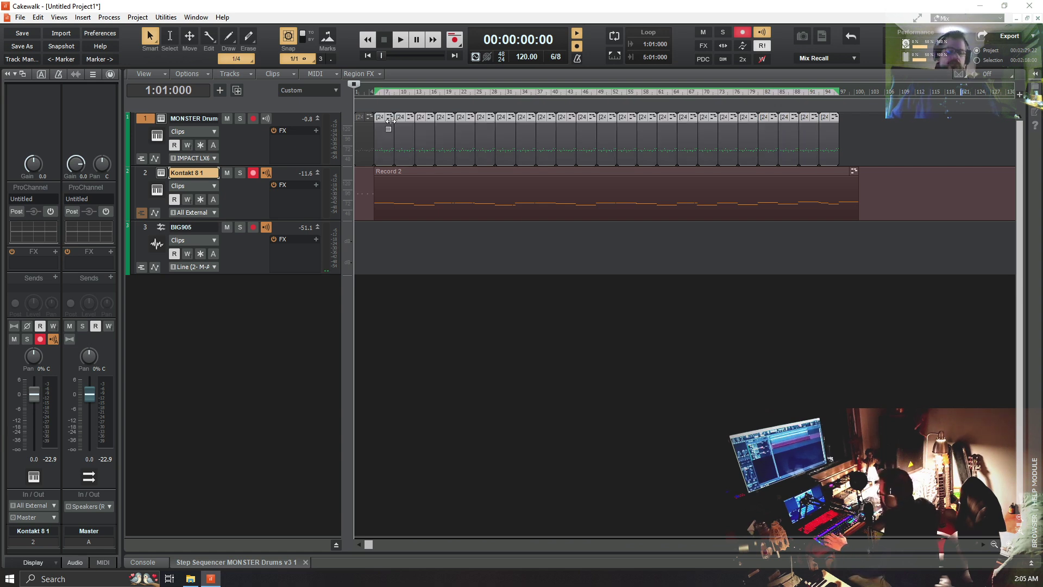
{"action": "key", "text": "ctrl+d"}
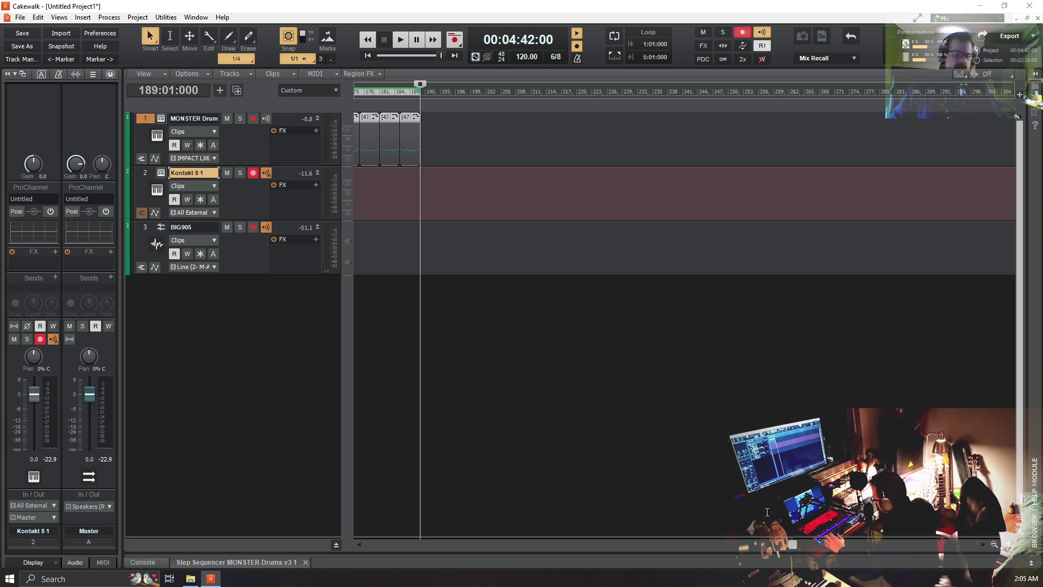
{"action": "key", "text": "ctrl+d"}
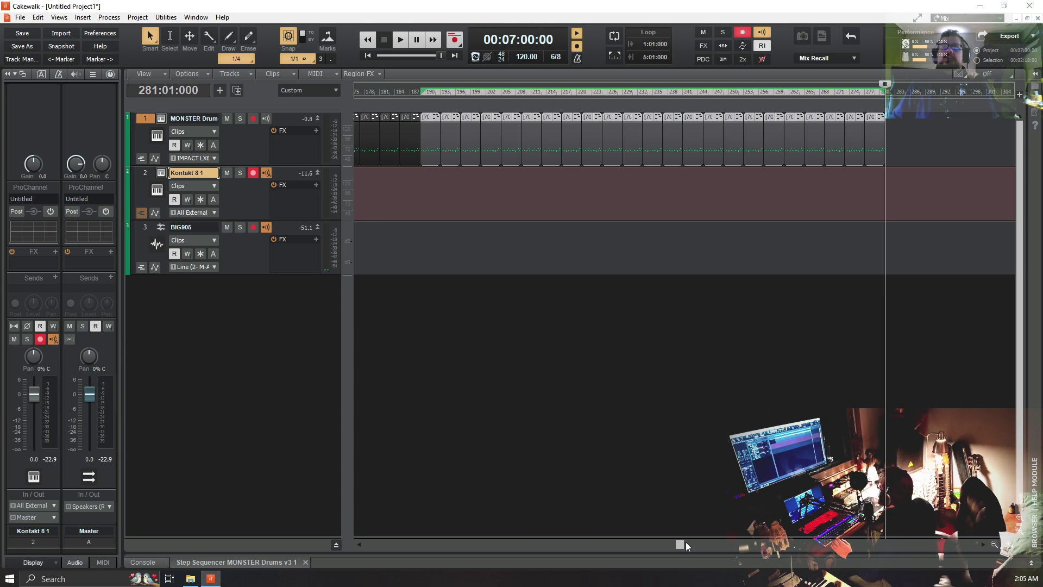
Select the recorded Kontakt 8 clip and open it in the Piano Roll
{"action": "left_click_drag", "start_coordinate": [686, 543], "coordinate": [369, 543]}
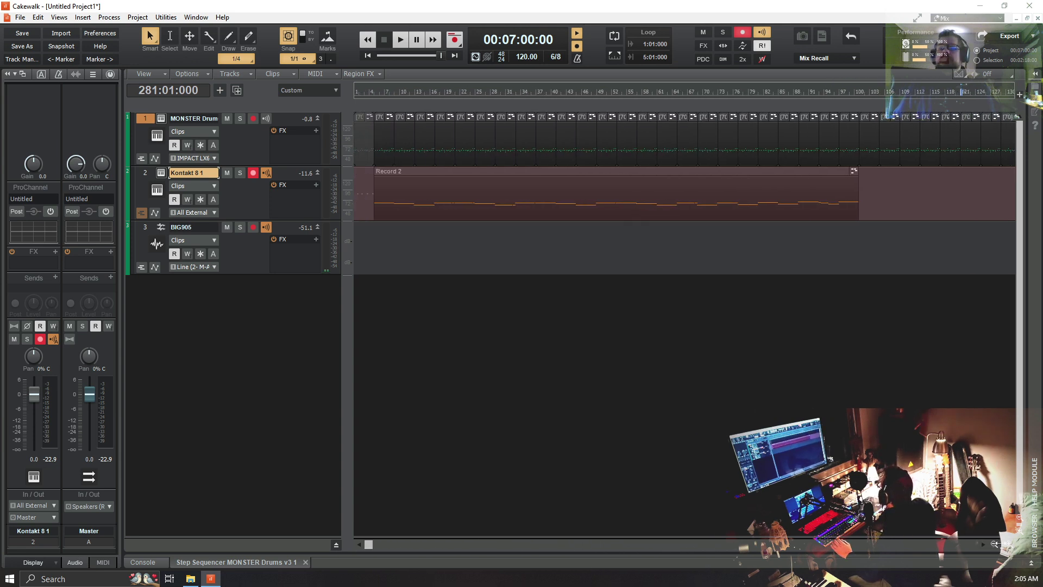
{"action": "left_click", "coordinate": [994, 543]}
{"action": "left_click", "coordinate": [993, 542]}
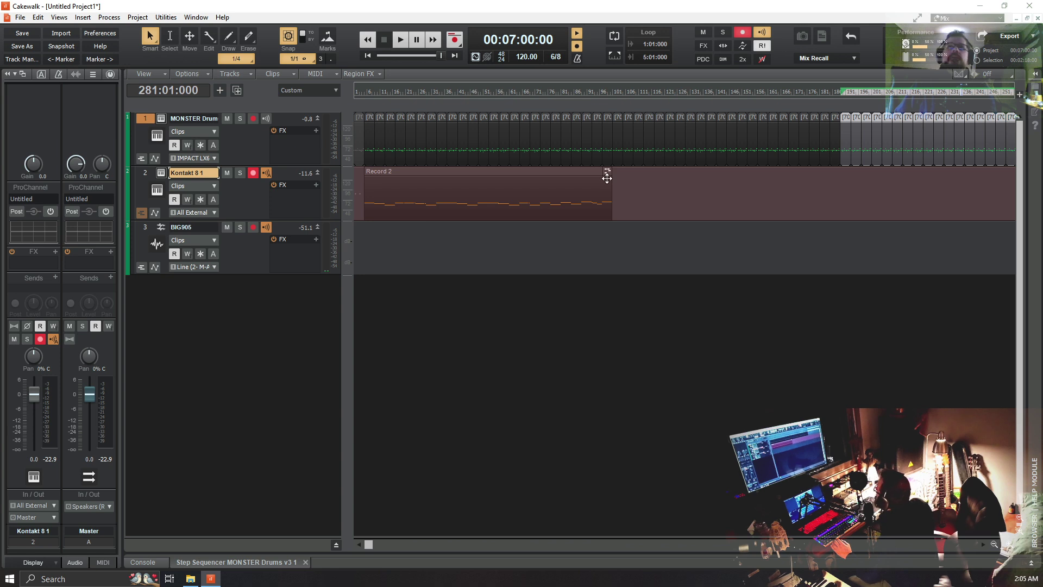
{"action": "left_click", "coordinate": [622, 198]}
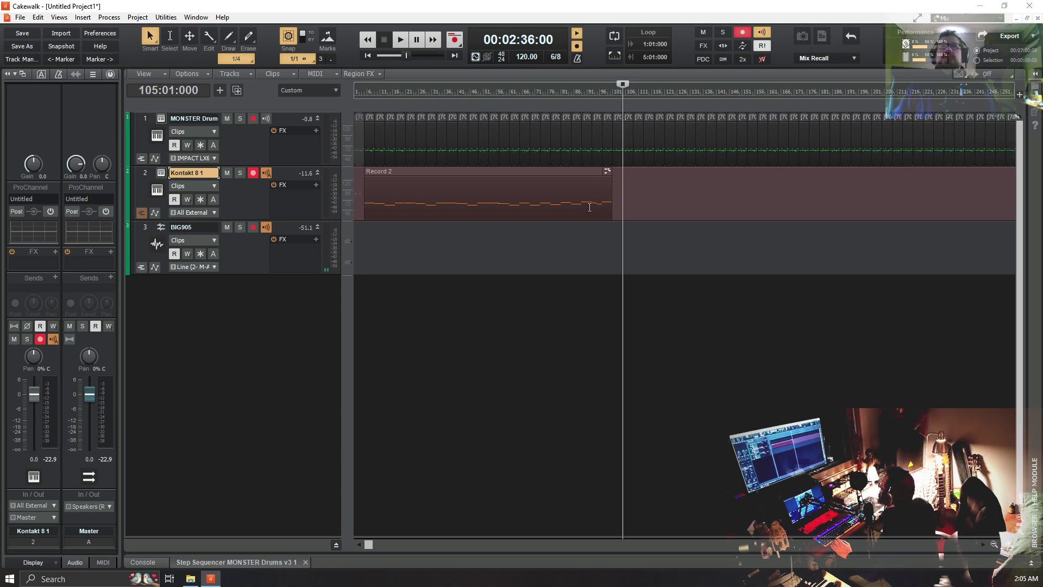
{"action": "left_click", "coordinate": [591, 206]}
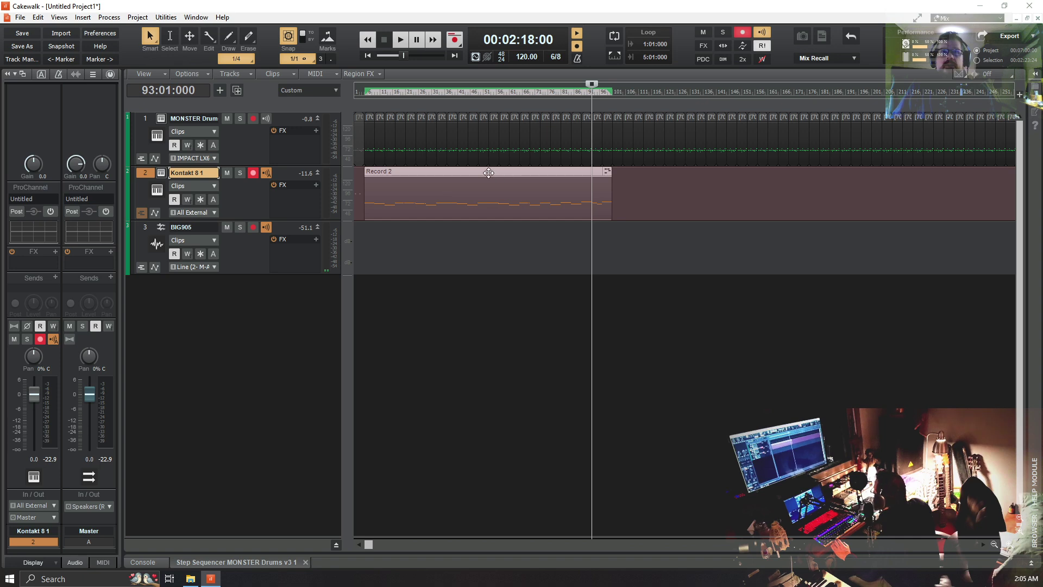
{"action": "left_click", "coordinate": [484, 271]}
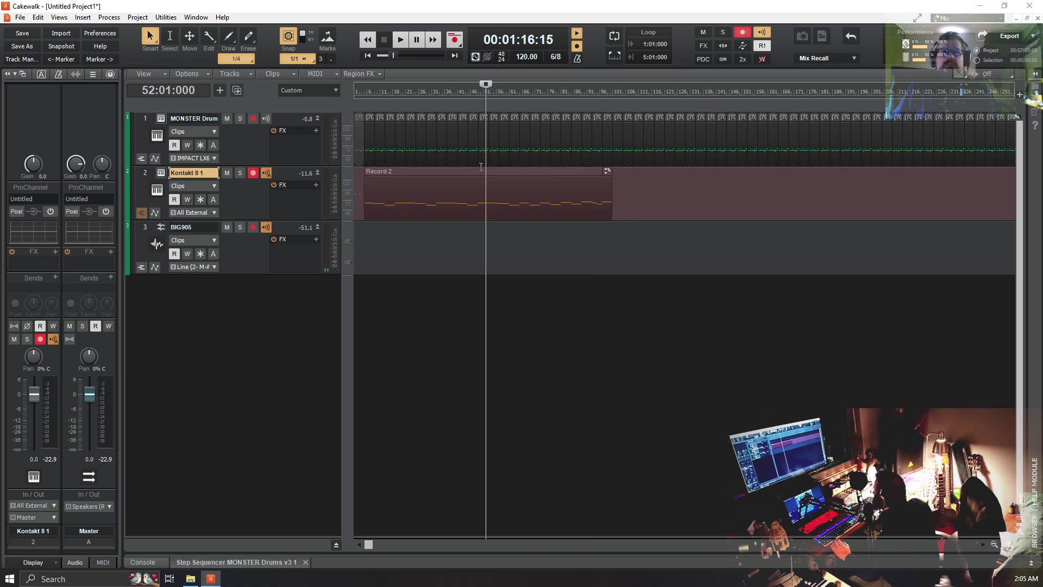
{"action": "left_click", "coordinate": [472, 173]}
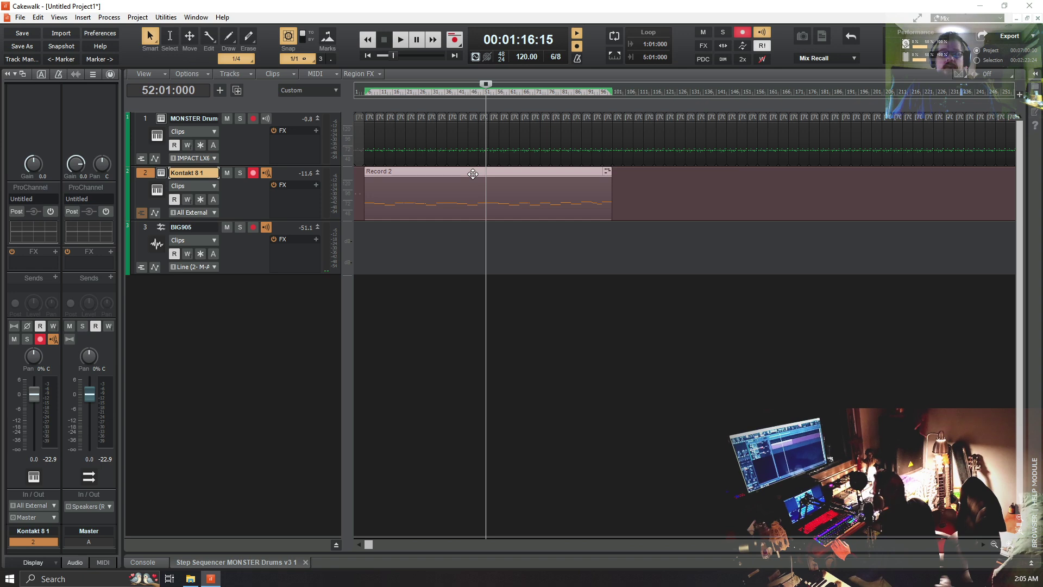
{"action": "double_click", "coordinate": [472, 173]}
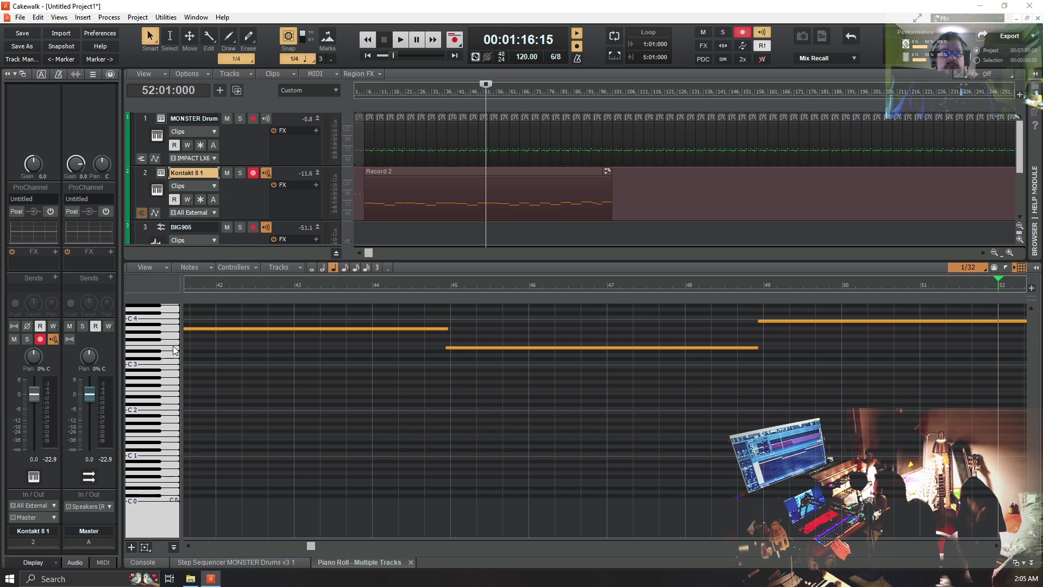
Audition several pitches on the Piano Roll keyboard and select the recorded notes just below C4
{"action": "left_click", "coordinate": [173, 410]}
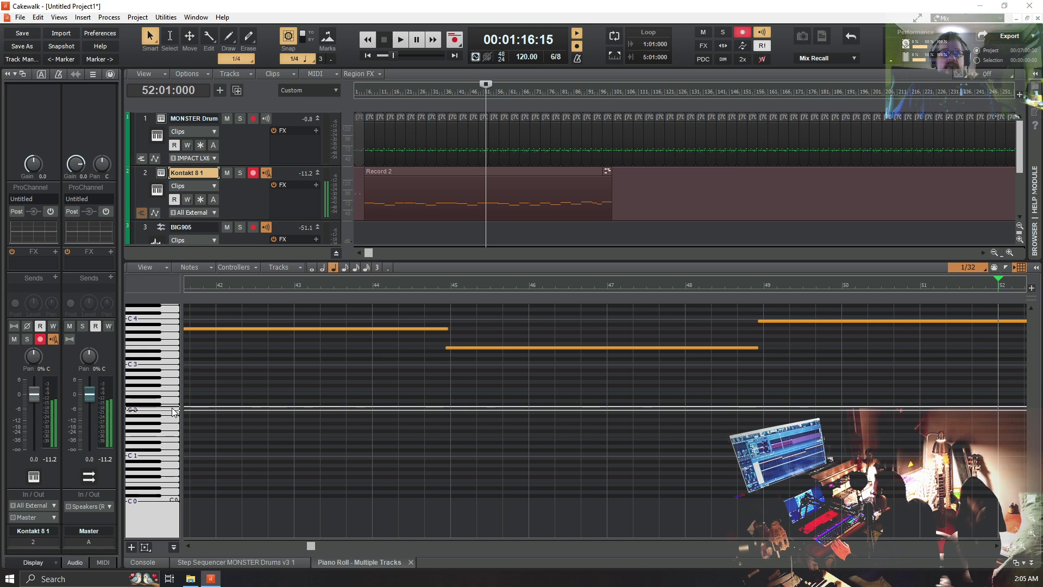
{"action": "left_click", "coordinate": [168, 374]}
{"action": "left_click", "coordinate": [164, 343]}
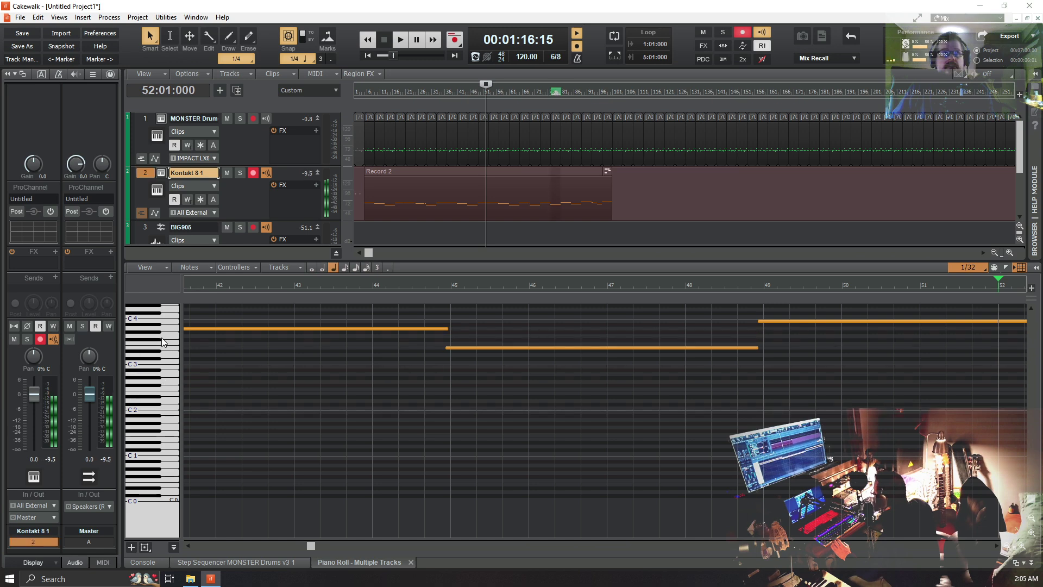
{"action": "left_click", "coordinate": [165, 321]}
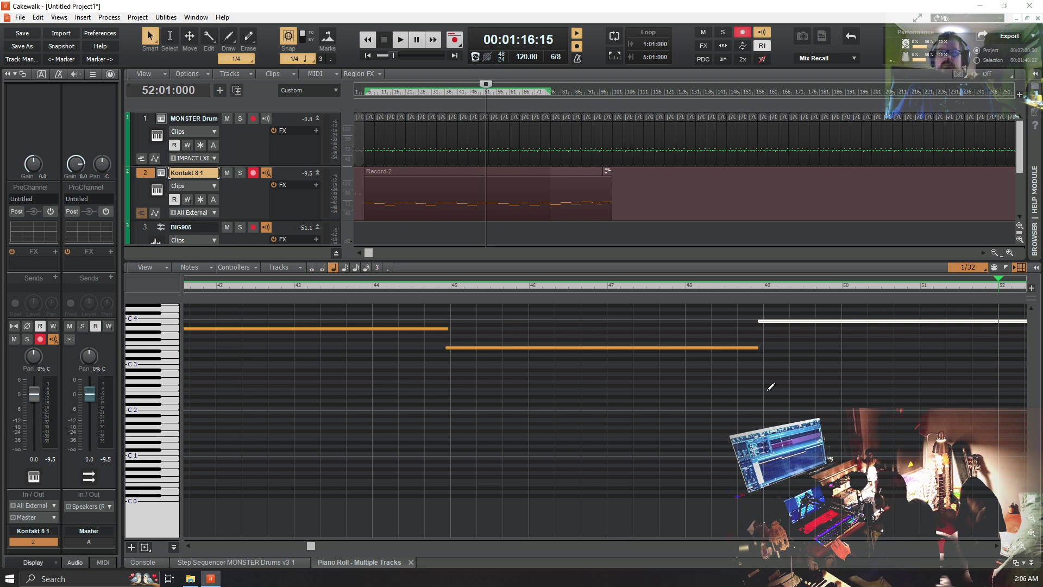
Delete the very short stray note at the start of measure 93 in the Kontakt 8 part
{"action": "left_click", "coordinate": [1007, 548]}
{"action": "left_click", "coordinate": [1007, 547]}
{"action": "left_click", "coordinate": [1007, 548]}
{"action": "left_click", "coordinate": [1007, 548]}
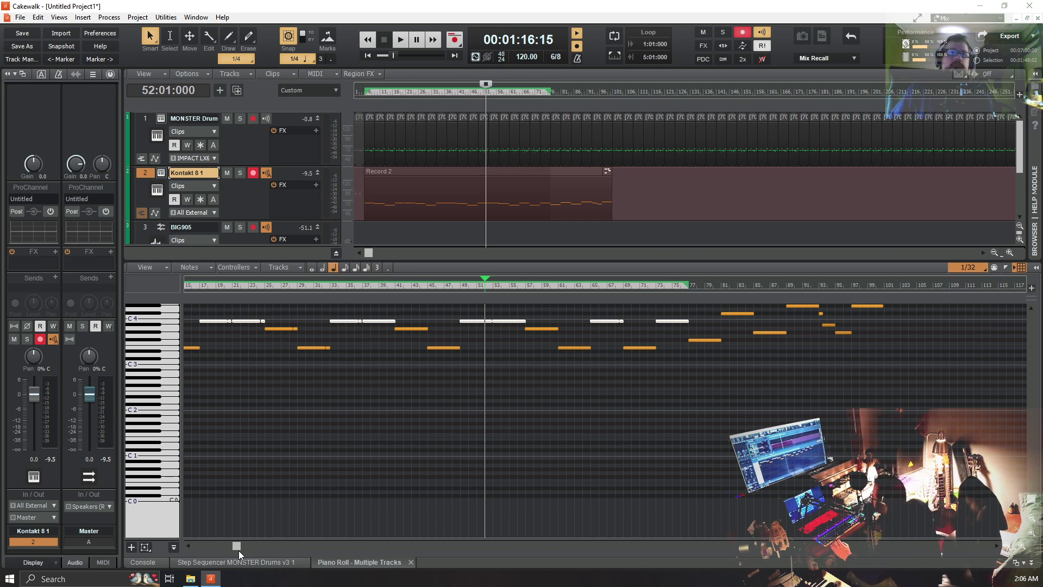
{"action": "left_click_drag", "start_coordinate": [237, 546], "coordinate": [354, 545]}
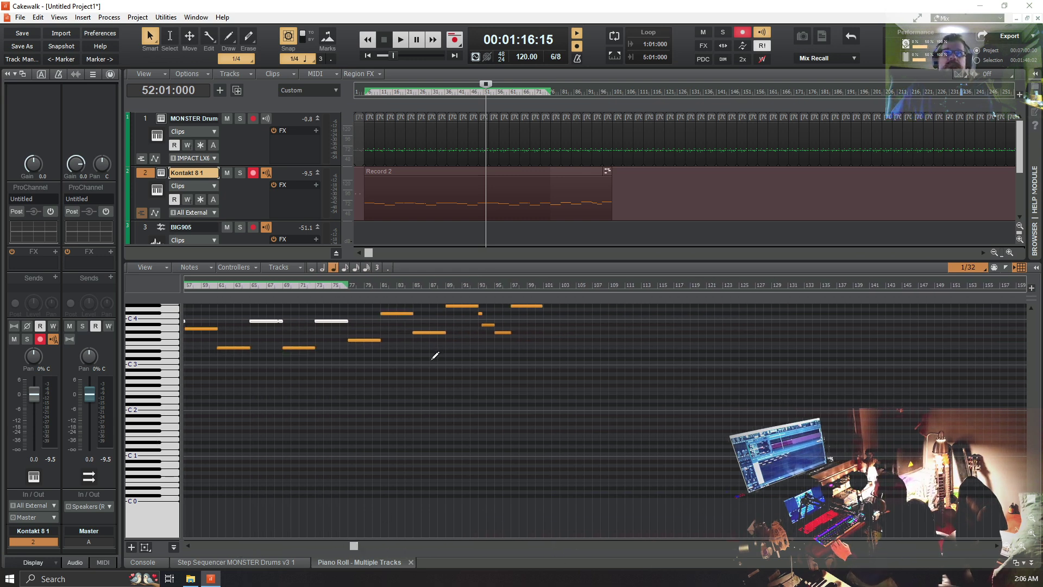
{"action": "scroll", "coordinate": [456, 345], "scroll_direction": "up", "scroll_amount": 3}
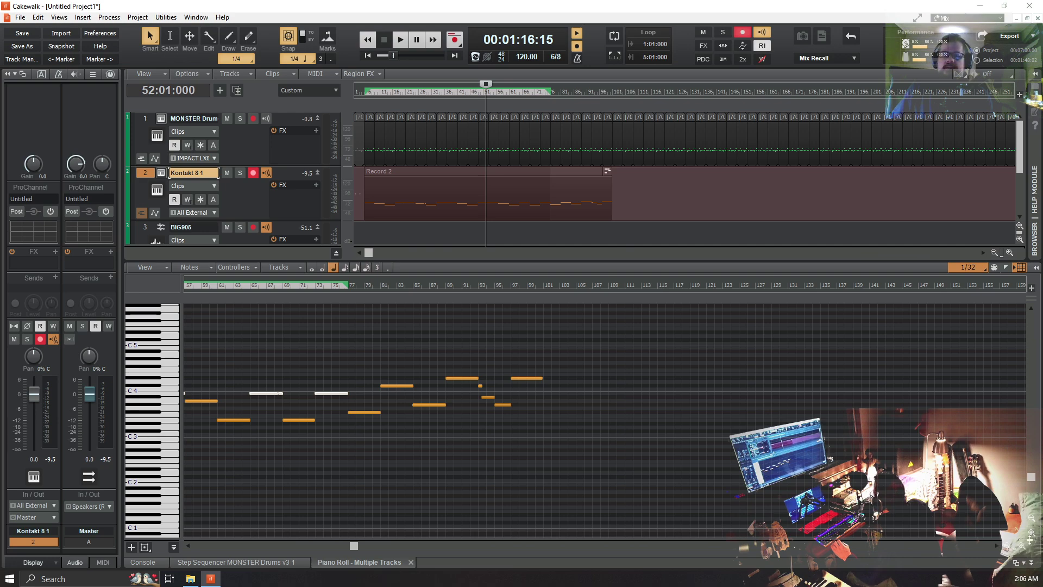
{"action": "left_click", "coordinate": [1032, 536]}
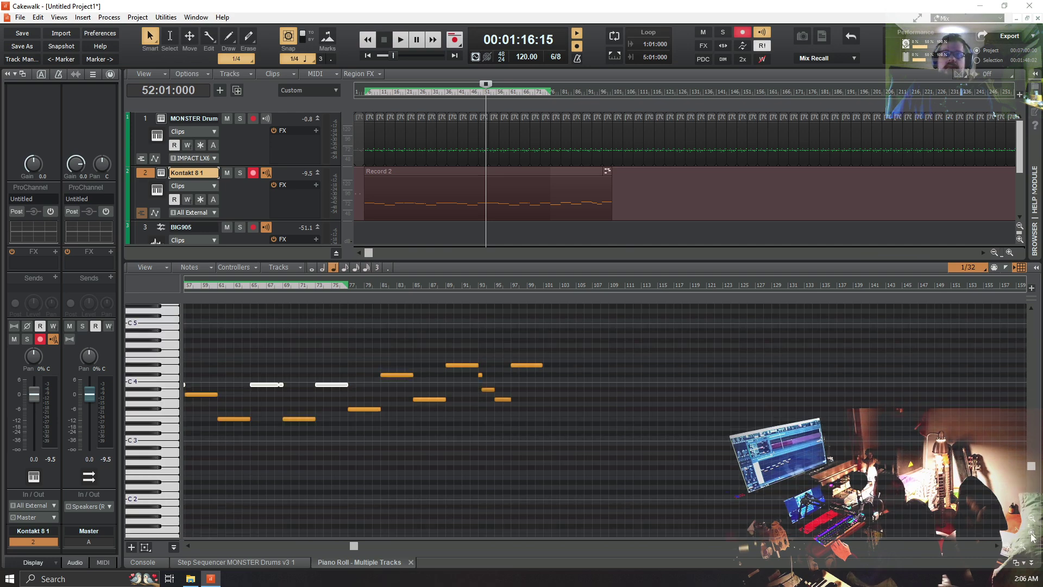
{"action": "left_click", "coordinate": [1032, 536]}
{"action": "left_click", "coordinate": [1032, 536]}
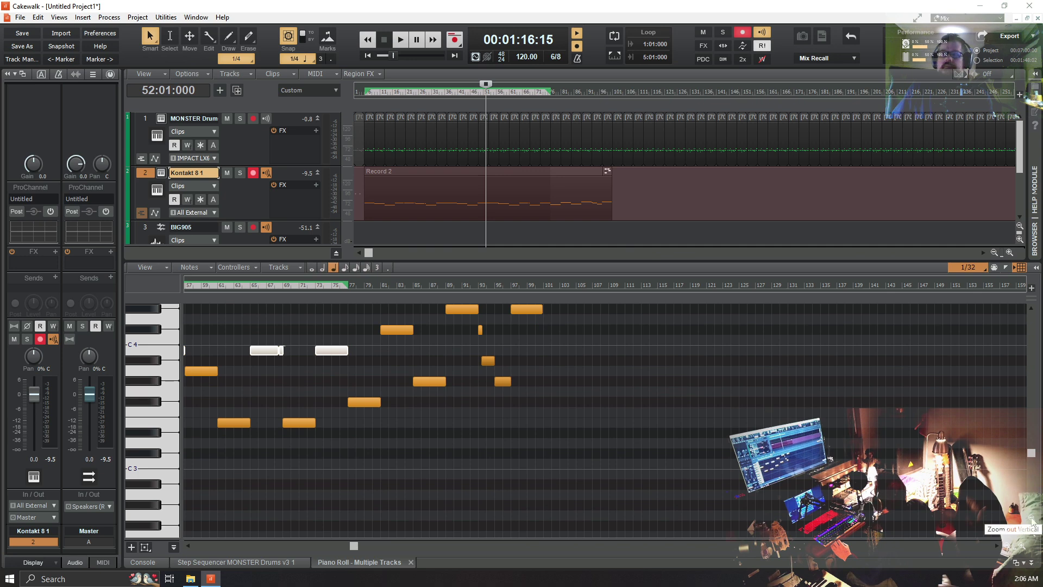
{"action": "left_click", "coordinate": [1032, 523]}
{"action": "left_click", "coordinate": [1032, 522]}
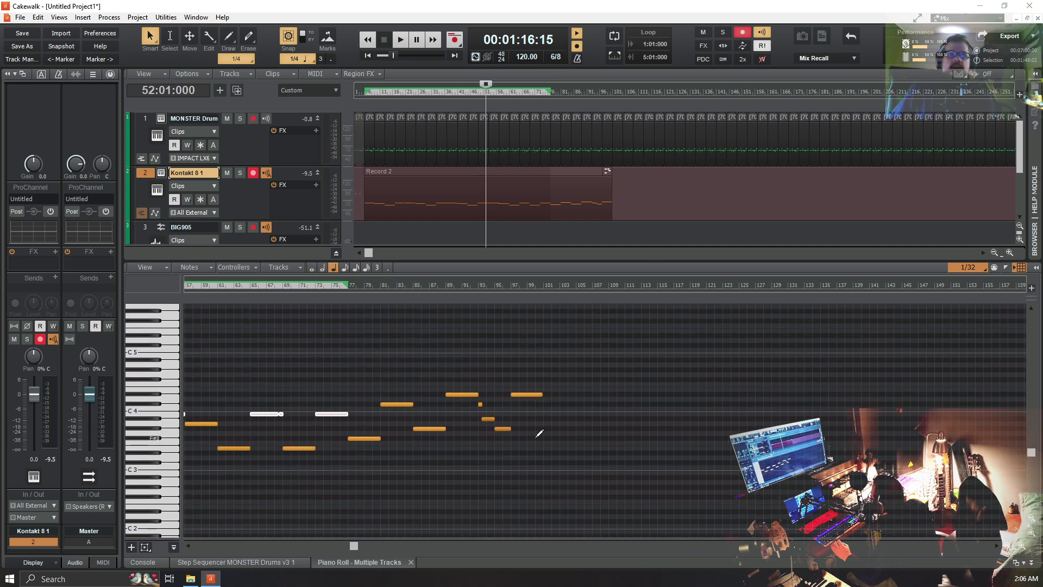
{"action": "left_click", "coordinate": [480, 406]}
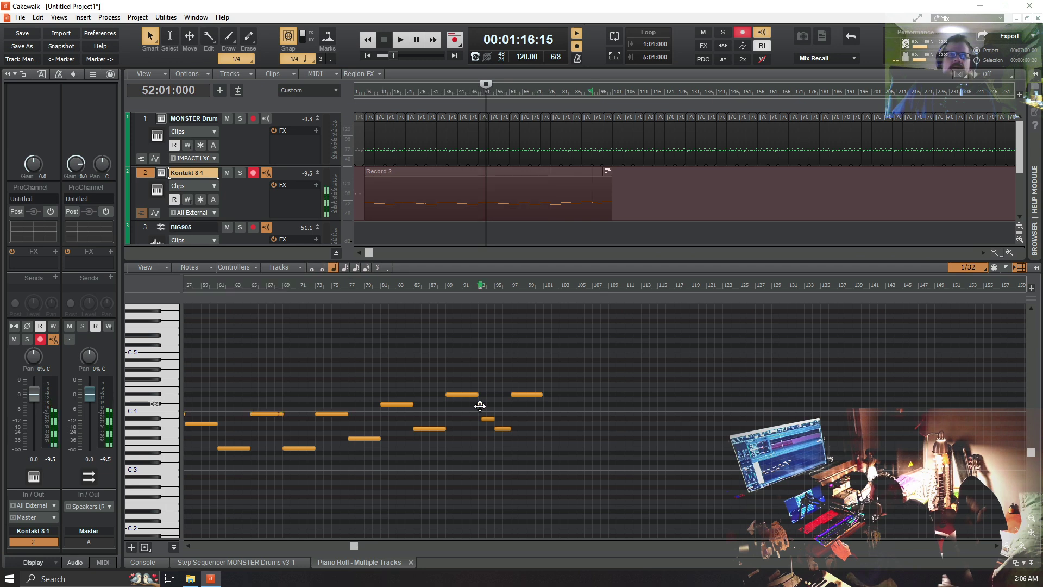
{"action": "left_click", "coordinate": [480, 406]}
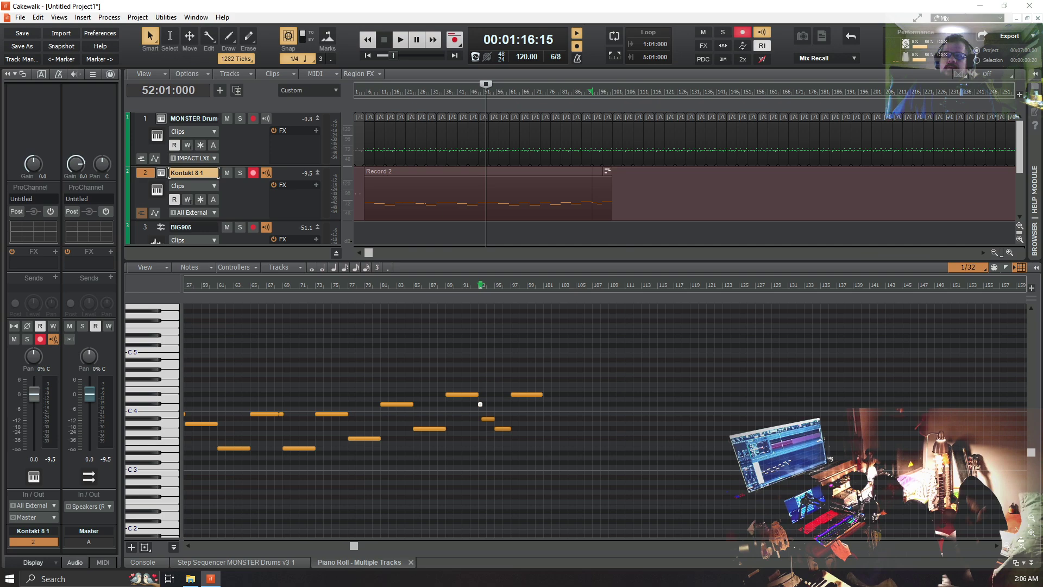
Extend the start of the short note just after measure 93 back to the beginning of that measure
{"action": "left_click", "coordinate": [1024, 548]}
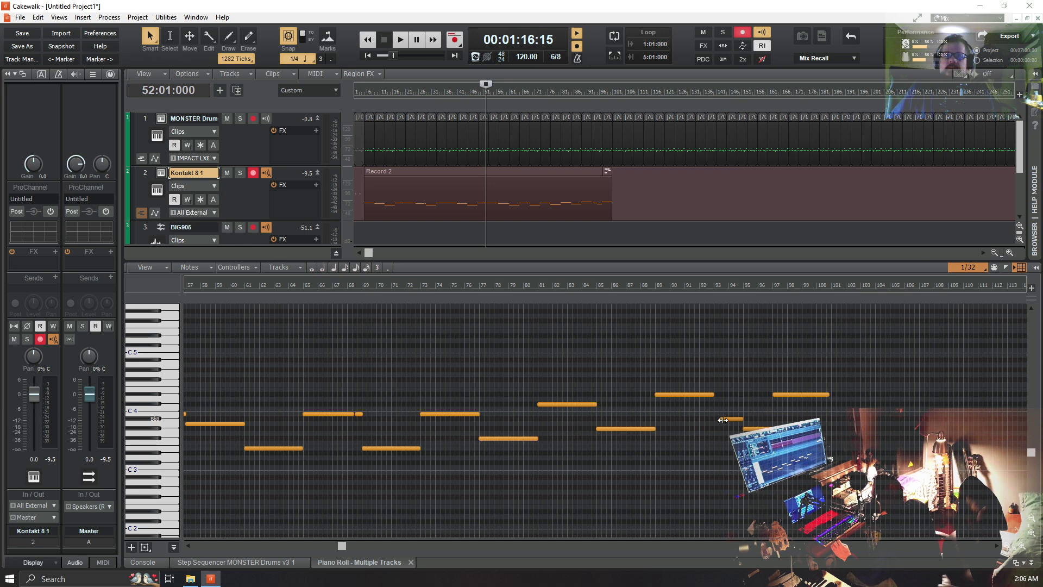
{"action": "mouse_move", "coordinate": [722, 420]}
{"action": "left_mouse_down"}
{"action": "mouse_move", "coordinate": [666, 421]}
{"action": "mouse_move", "coordinate": [728, 422]}
{"action": "mouse_move", "coordinate": [694, 421]}
{"action": "mouse_move", "coordinate": [717, 428]}
{"action": "left_mouse_up"}
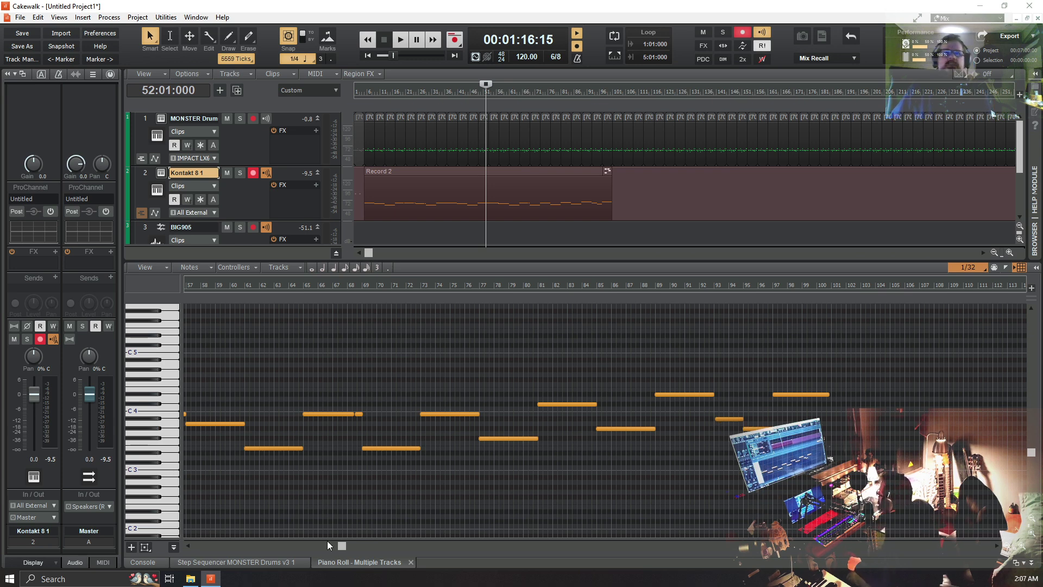
Quantize the whole recorded Kontakt 8 clip to a 1/16 duration at 100 percent strength
{"action": "left_click_drag", "start_coordinate": [340, 544], "coordinate": [254, 547]}
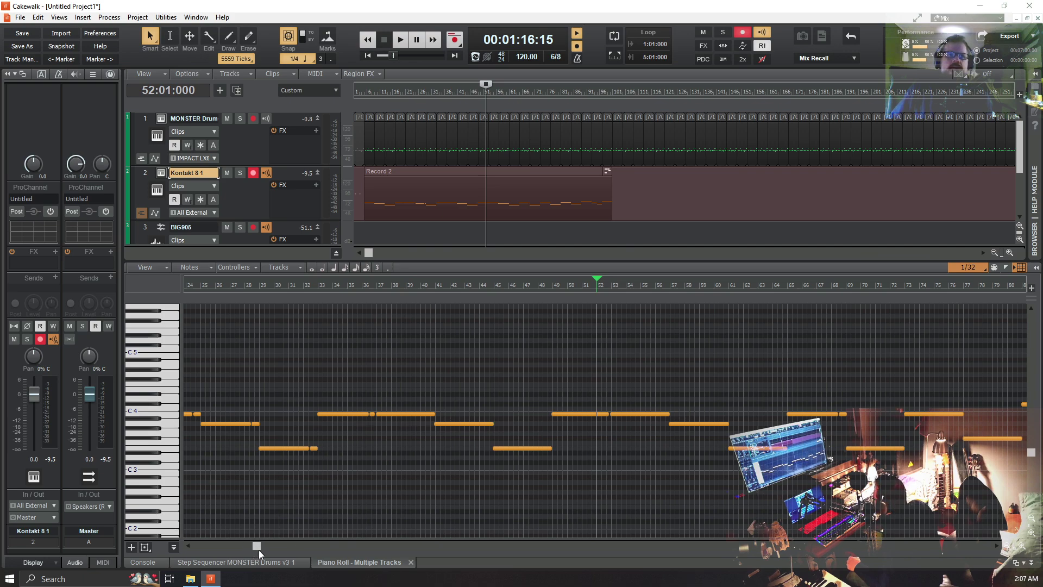
{"action": "mouse_move", "coordinate": [256, 547]}
{"action": "left_mouse_down"}
{"action": "mouse_move", "coordinate": [194, 549]}
{"action": "mouse_move", "coordinate": [275, 555]}
{"action": "left_mouse_up"}
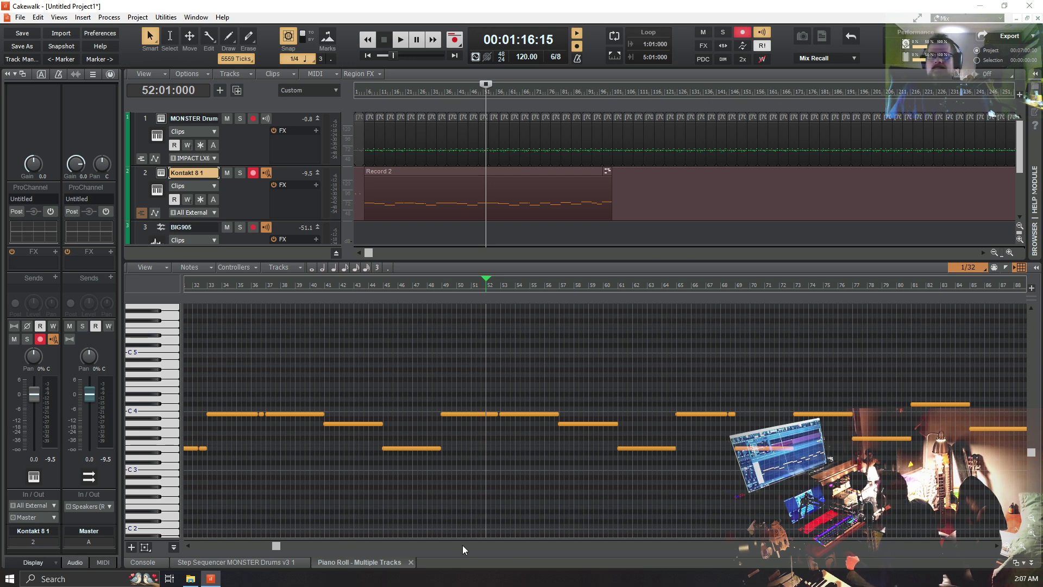
{"action": "left_click_drag", "start_coordinate": [273, 546], "coordinate": [190, 549]}
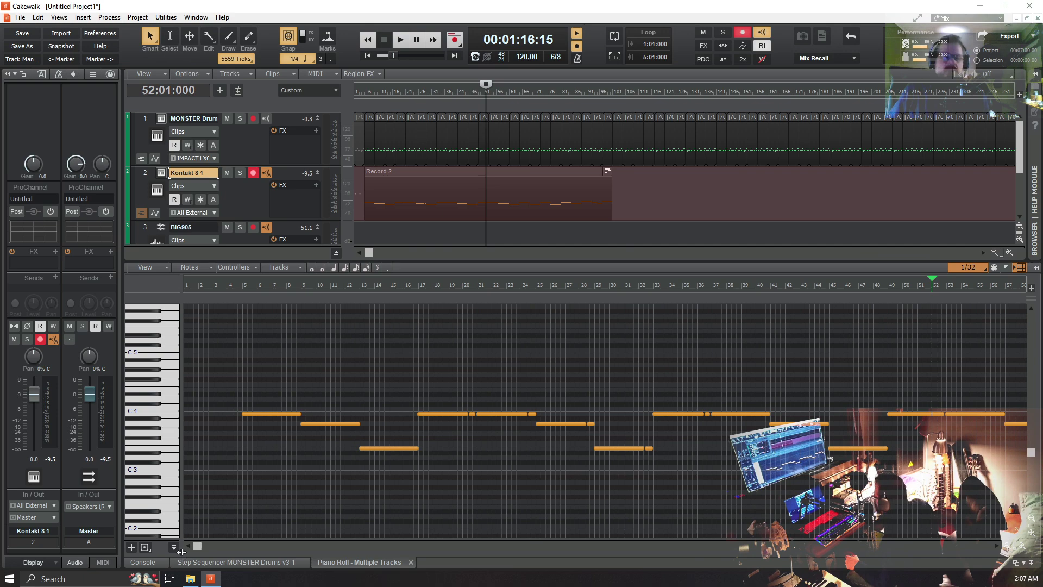
{"action": "left_click", "coordinate": [449, 172]}
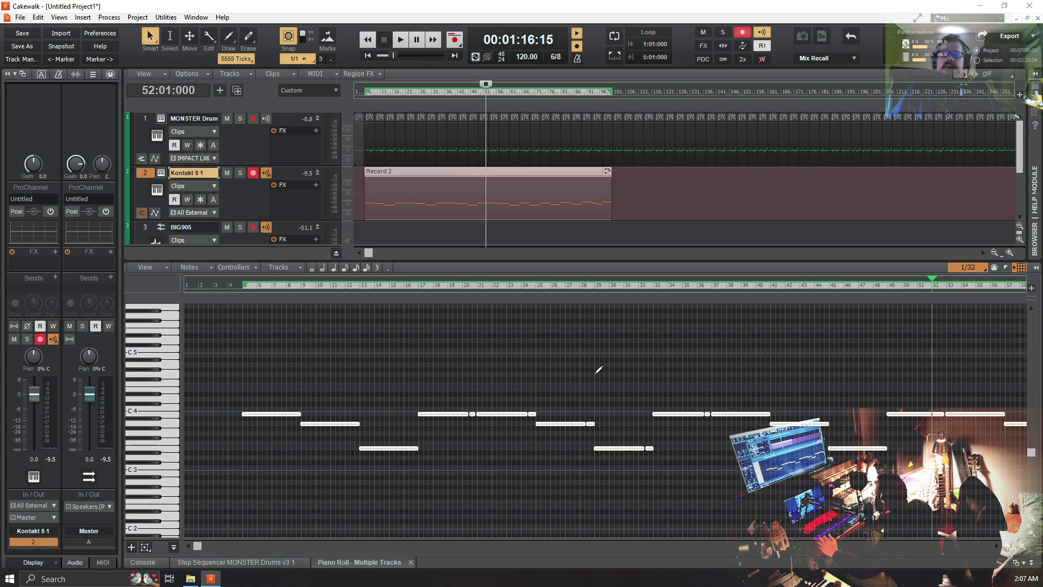
{"action": "key", "text": "q"}
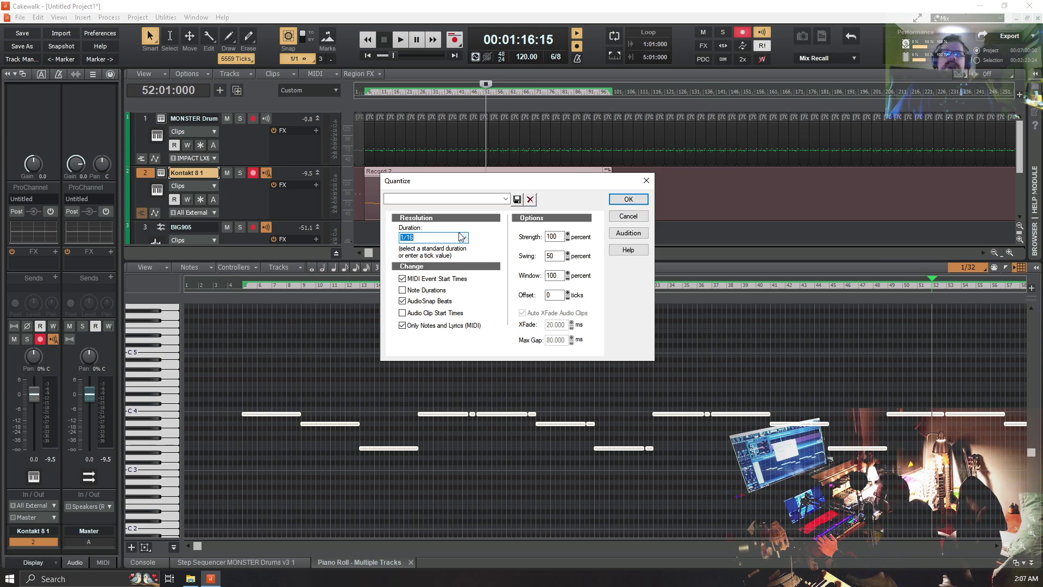
{"action": "left_click", "coordinate": [622, 198]}
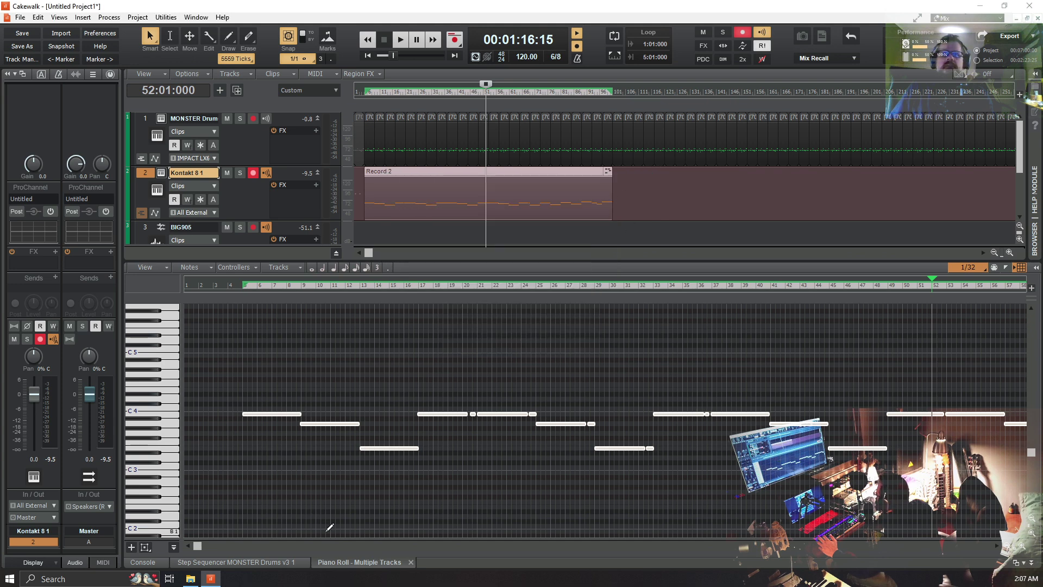
Collapse the Piano Roll and play the project from measure 93 to hear the end of the Kontakt 8 clip
{"action": "left_click_drag", "start_coordinate": [198, 546], "coordinate": [385, 545]}
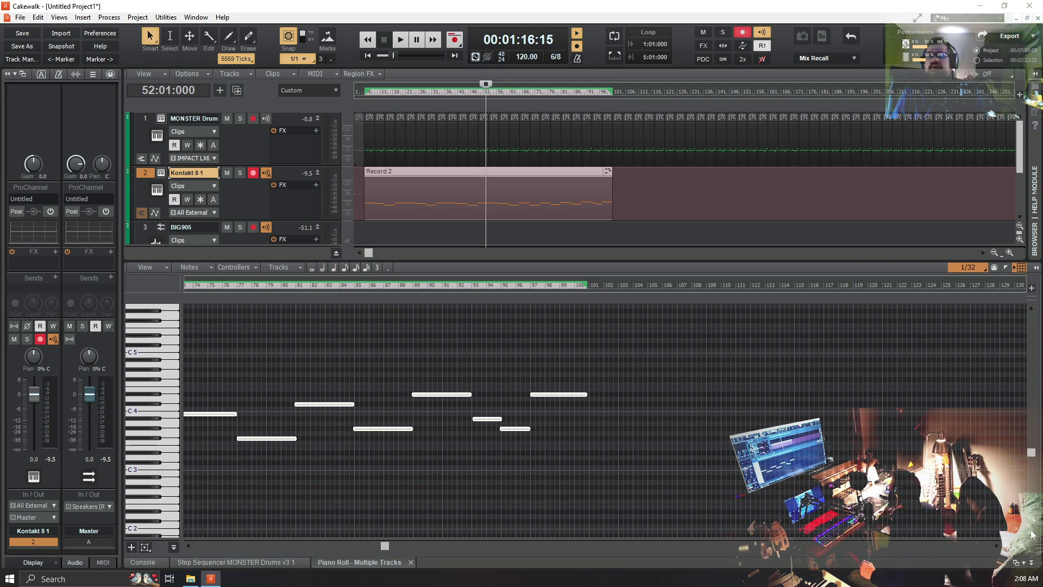
{"action": "left_click", "coordinate": [1032, 567]}
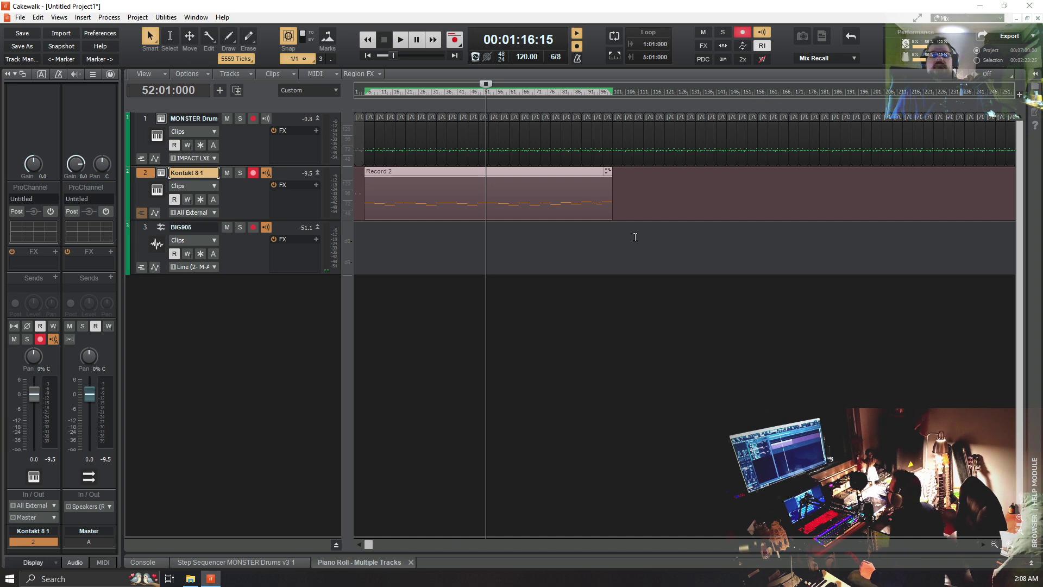
{"action": "left_click", "coordinate": [605, 243]}
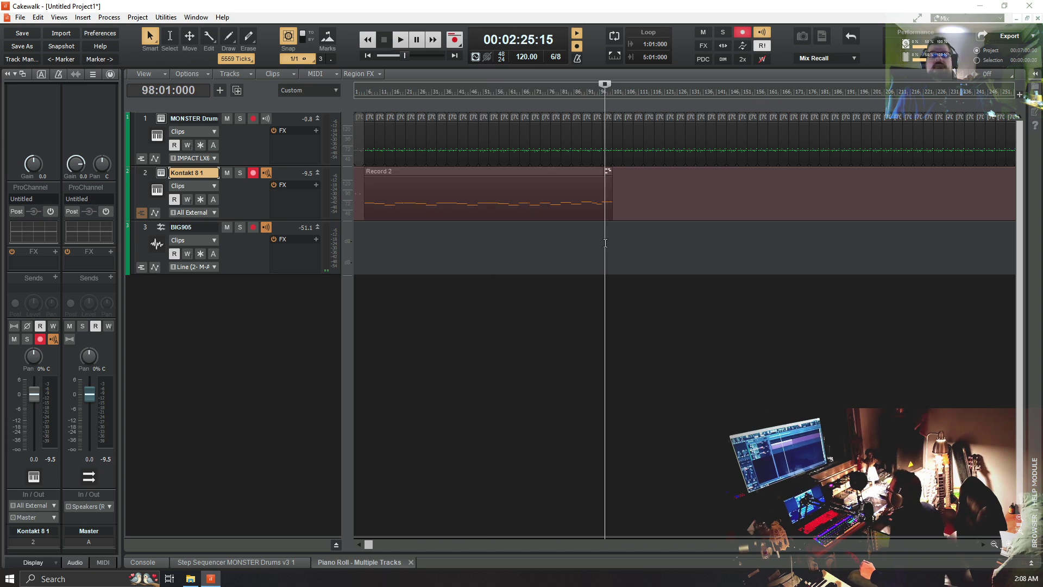
{"action": "left_click", "coordinate": [590, 250]}
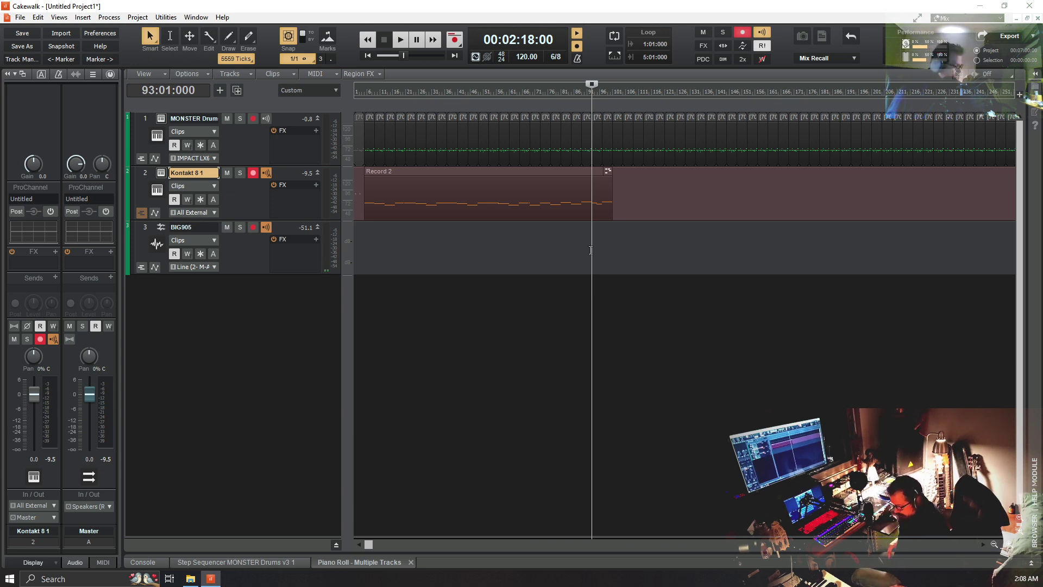
{"action": "key", "text": "space"}
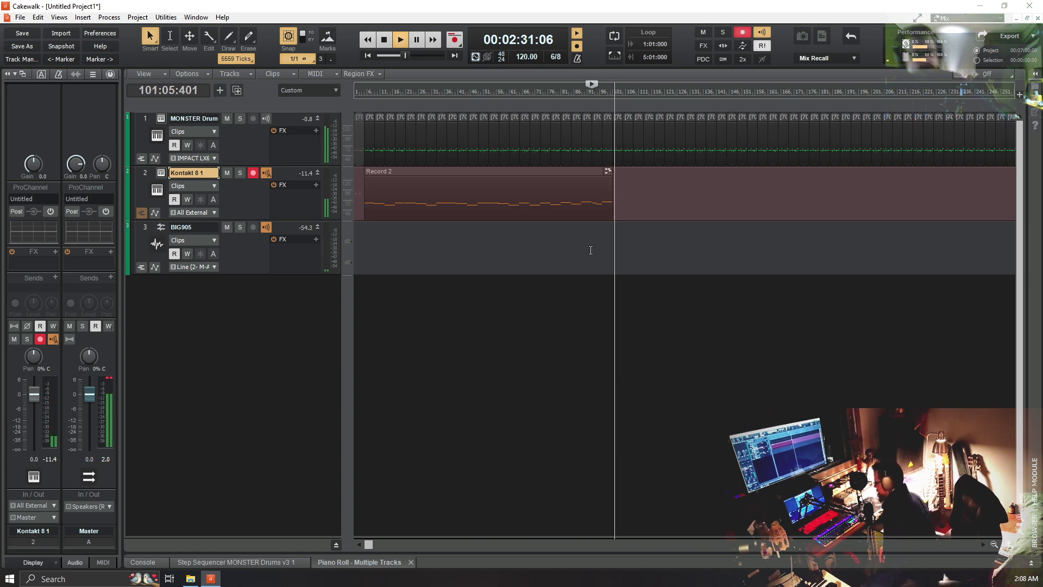
{"action": "key", "text": "space"}
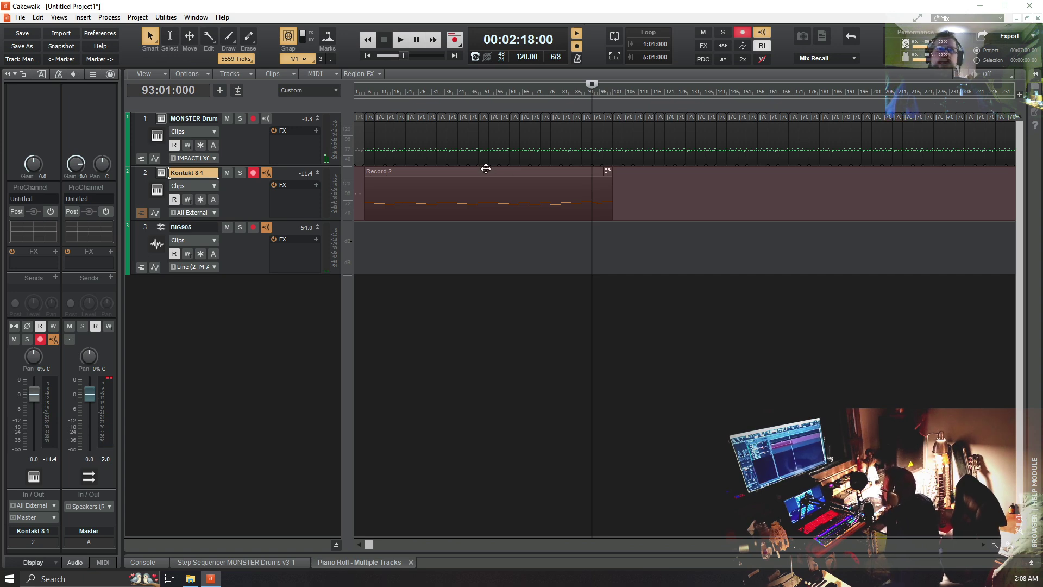
Reopen the Kontakt 8 clip in the Piano Roll and bring the notes from about measure 45 to 100 into view
{"action": "double_click", "coordinate": [484, 169]}
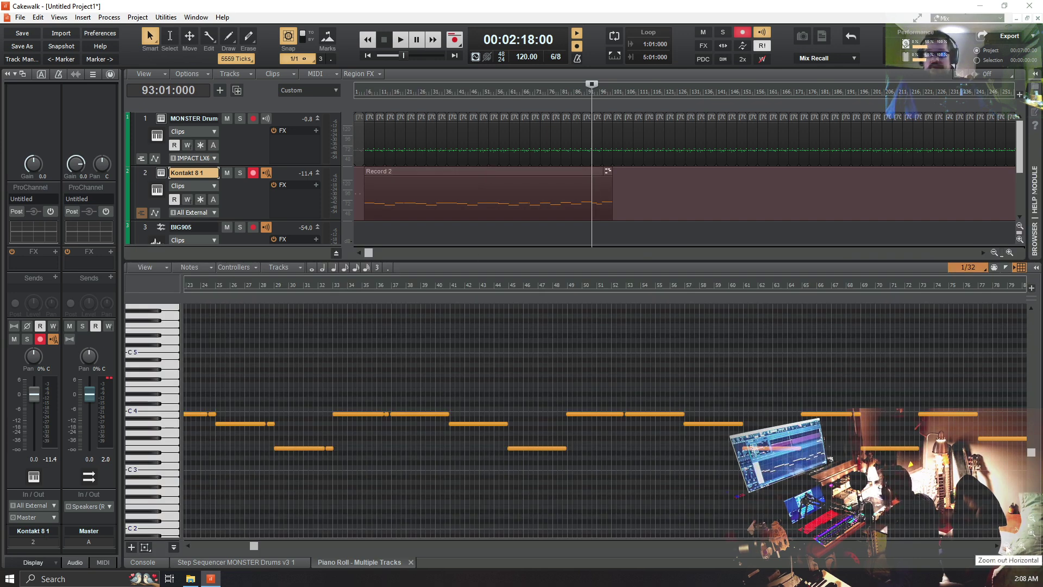
{"action": "scroll", "coordinate": [377, 443], "scroll_direction": "right", "scroll_amount": 5}
{"action": "scroll", "coordinate": [376, 444], "scroll_direction": "down", "scroll_amount": 2}
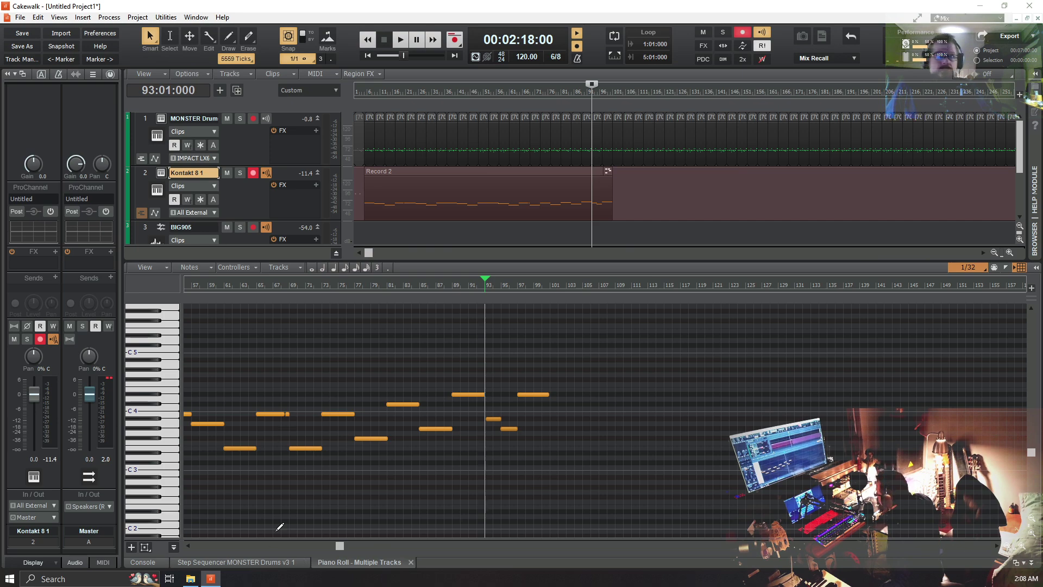
{"action": "left_click_drag", "start_coordinate": [339, 545], "coordinate": [307, 523]}
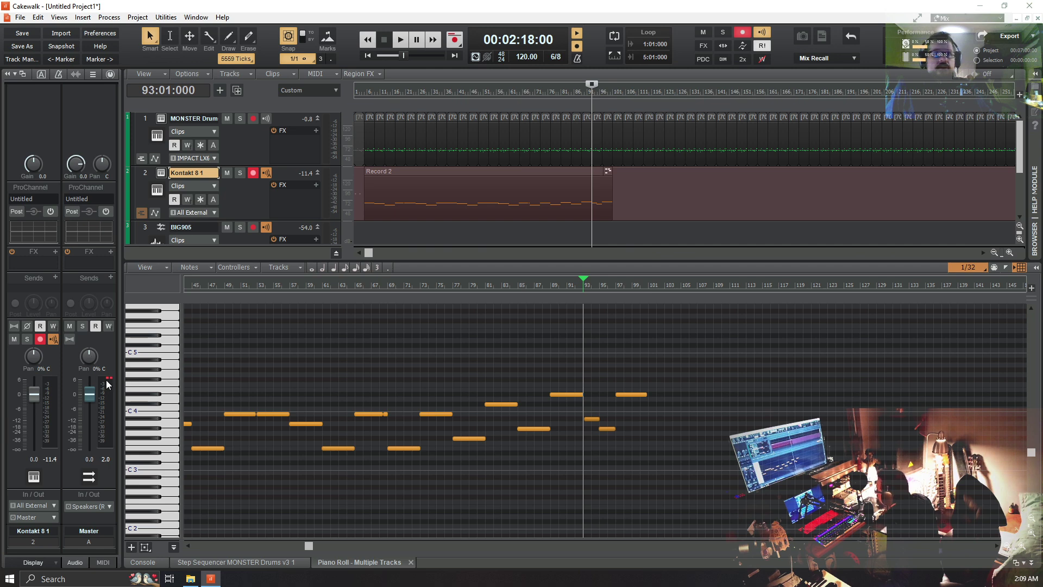
Reset the Master peak reading and play from measure 93 to check the Master output level
{"action": "left_click", "coordinate": [106, 460]}
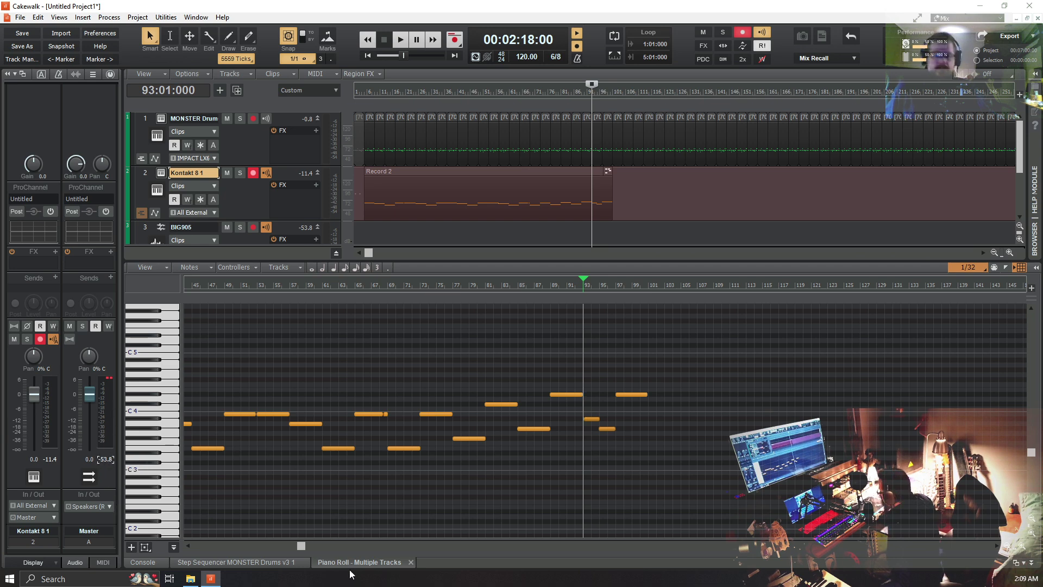
{"action": "left_click", "coordinate": [401, 41]}
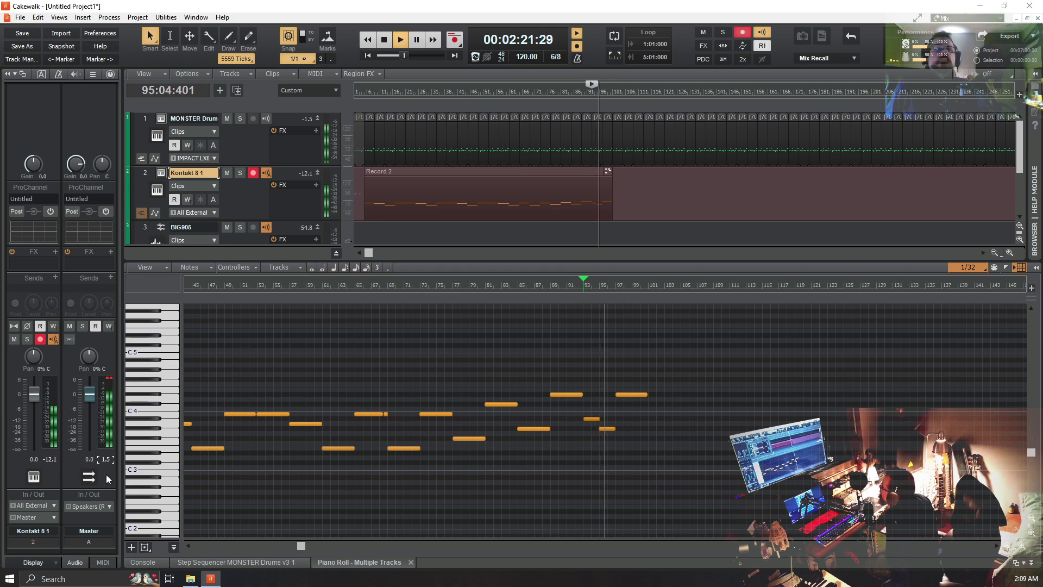
{"action": "left_click", "coordinate": [384, 38]}
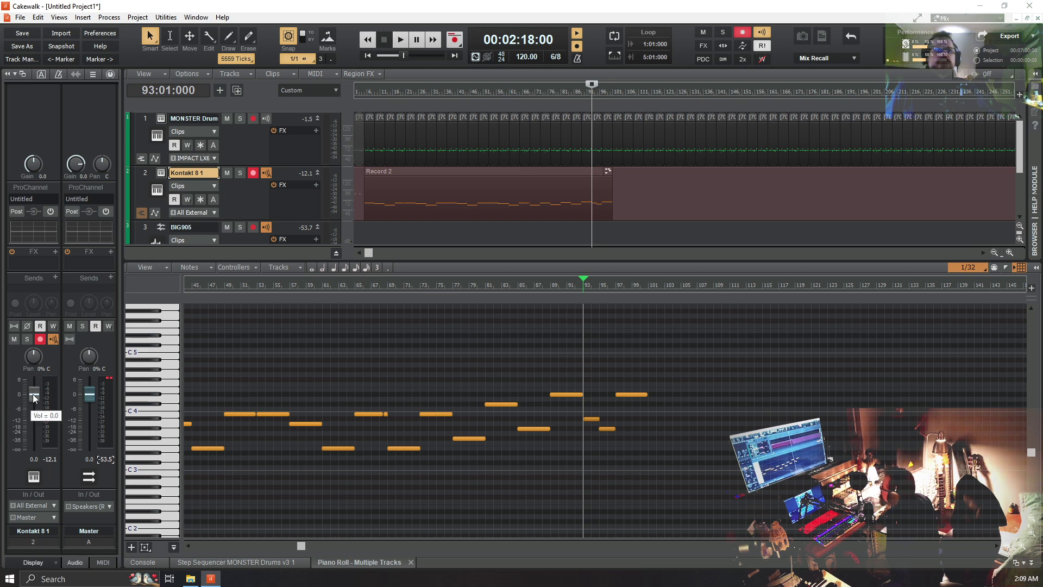
Try the Kontakt 8 volume at -2.0 and -5.3 dB during playback, checking the Master level from measure 85
{"action": "left_click_drag", "start_coordinate": [34, 394], "coordinate": [33, 398]}
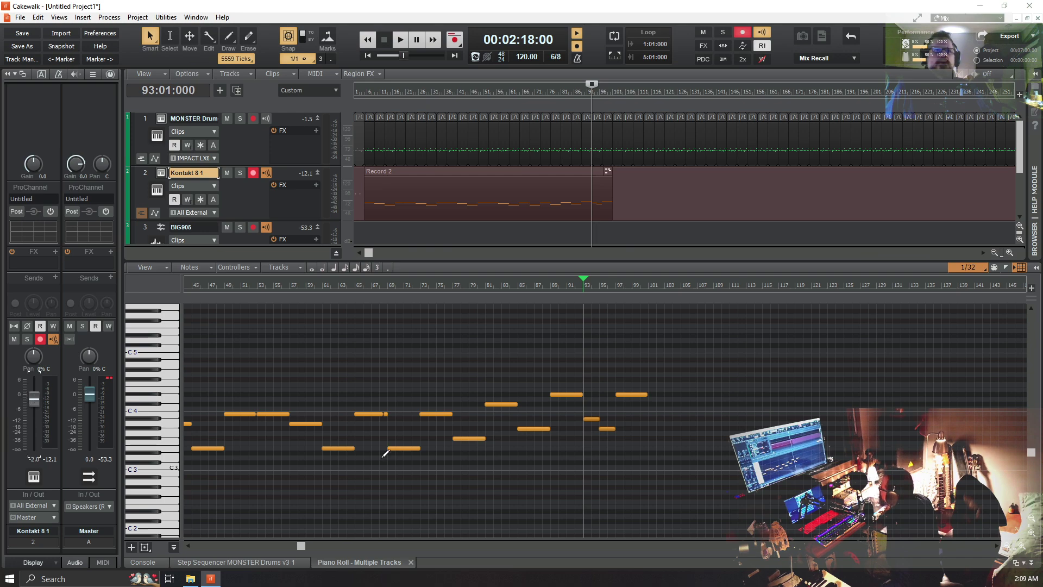
{"action": "left_click", "coordinate": [401, 41]}
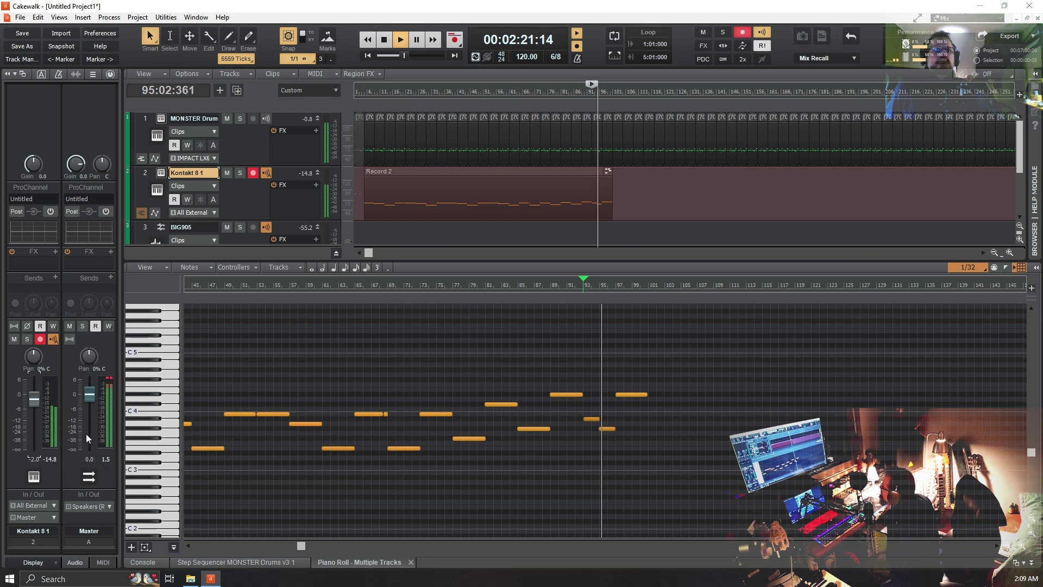
{"action": "left_click_drag", "start_coordinate": [35, 399], "coordinate": [34, 407]}
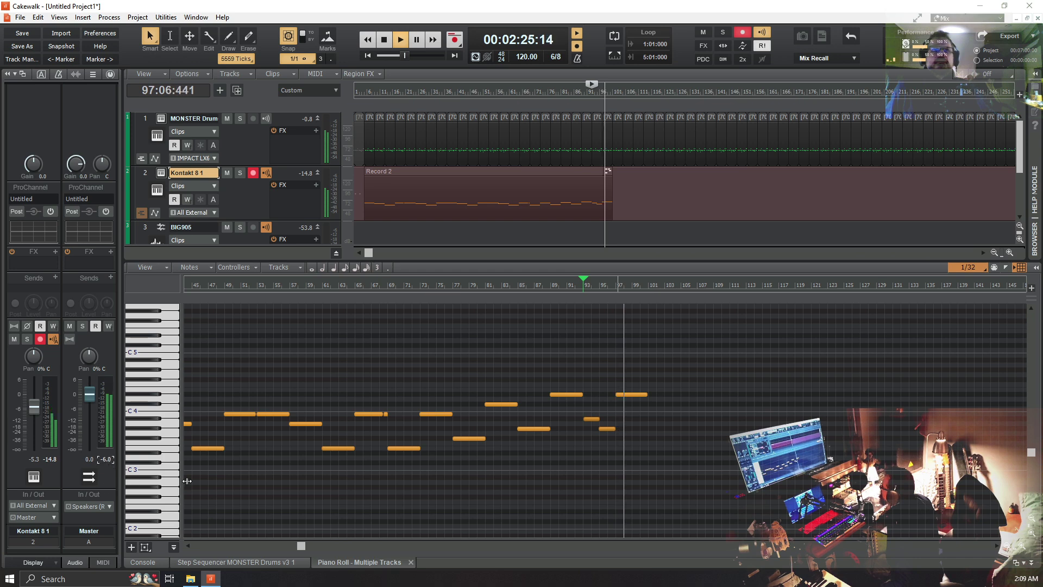
{"action": "left_click", "coordinate": [524, 284]}
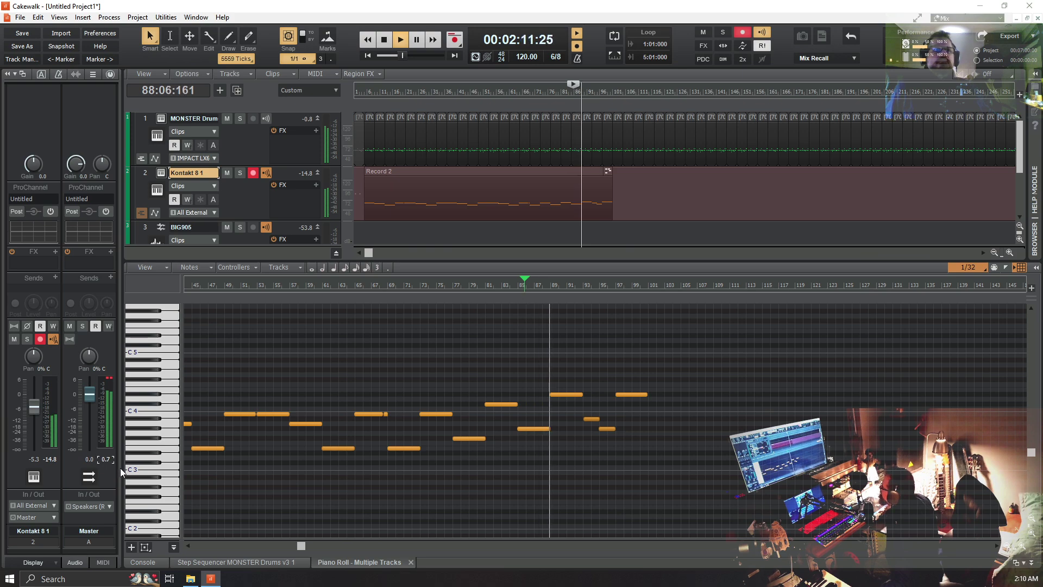
{"action": "key", "text": "space"}
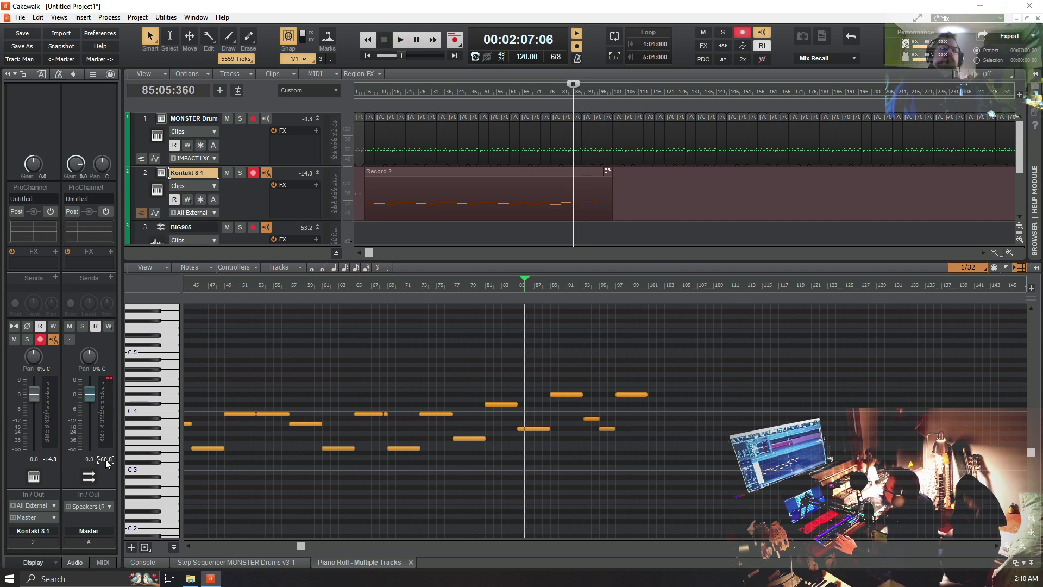
{"action": "left_click", "coordinate": [244, 145]}
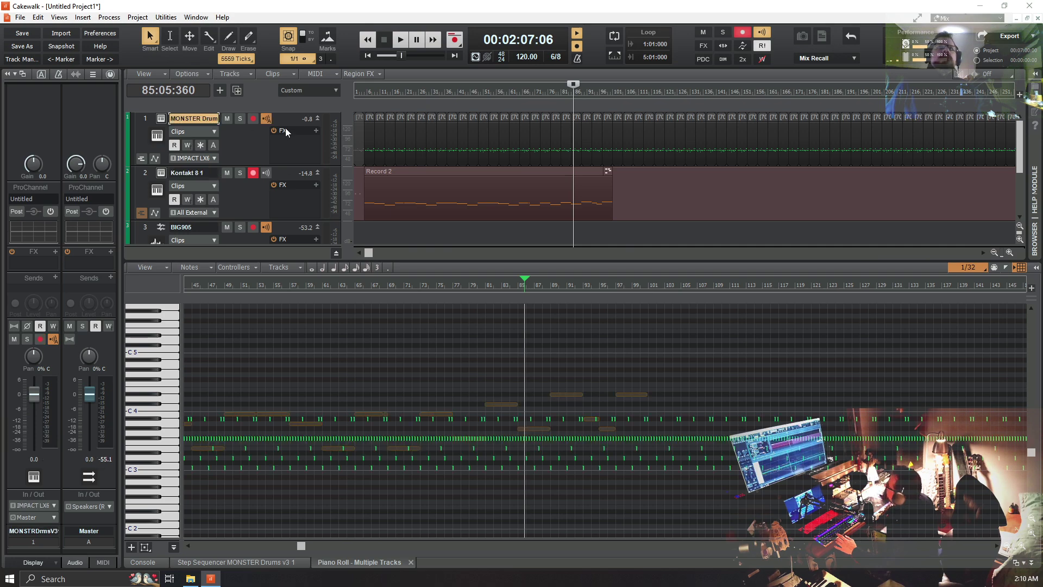
{"action": "left_click", "coordinate": [317, 132]}
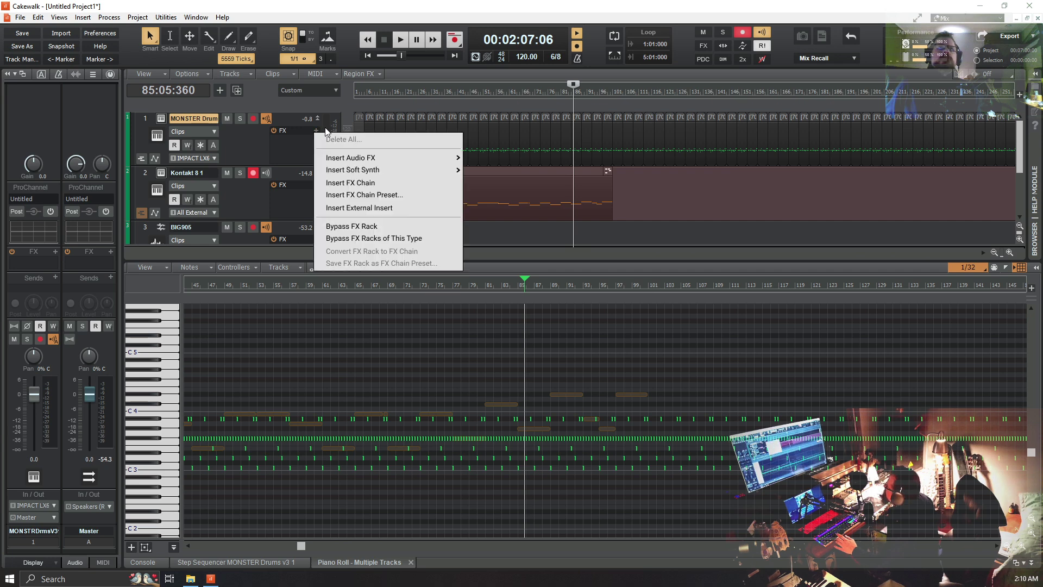
{"action": "mouse_move", "coordinate": [362, 156]}
{"action": "key", "text": "Escape"}
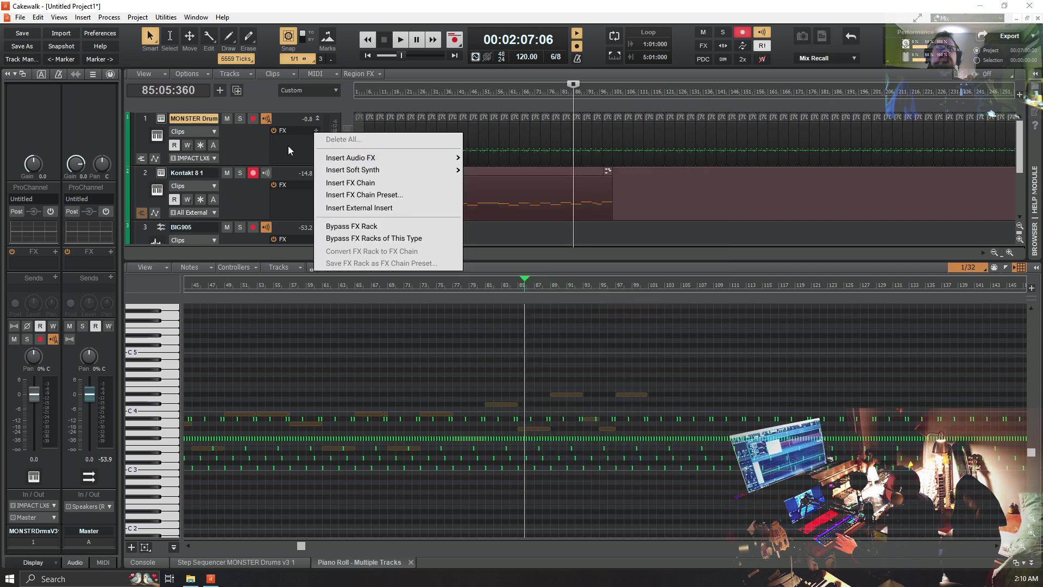
{"action": "key", "text": "Escape"}
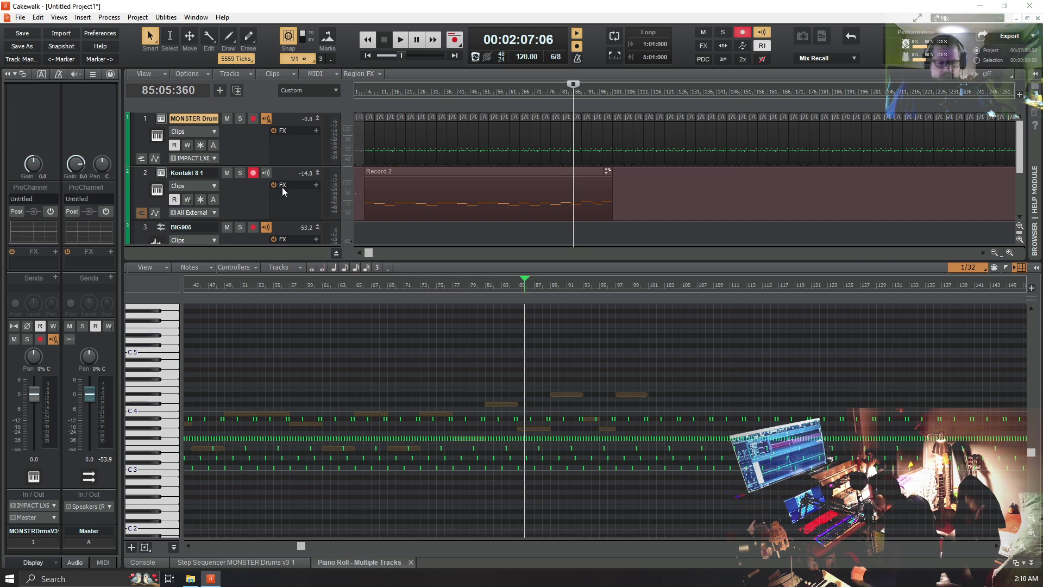
{"action": "left_click", "coordinate": [317, 131]}
{"action": "left_click", "coordinate": [293, 151]}
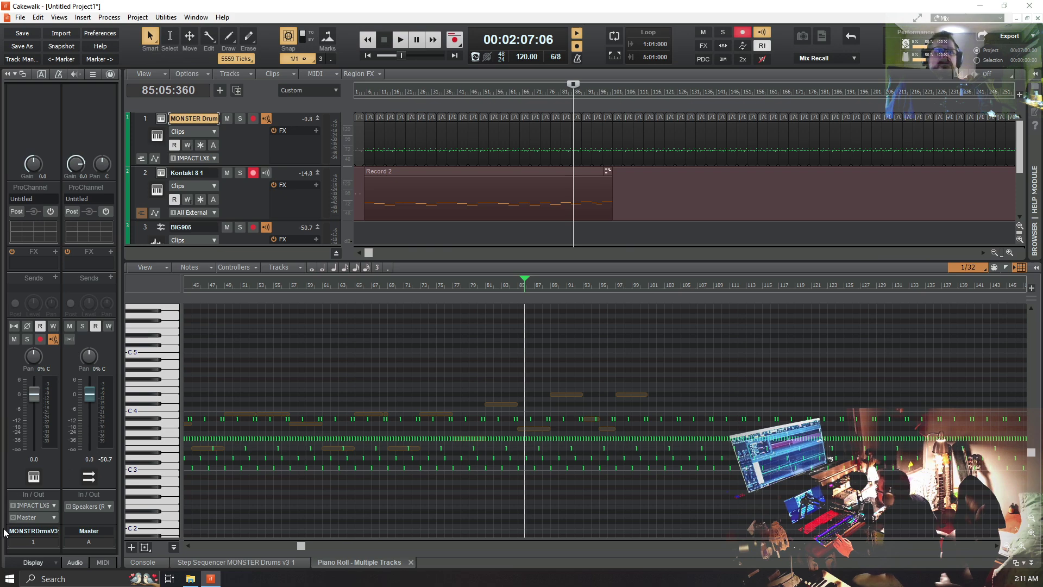
{"action": "key", "text": "Return"}
{"action": "left_click", "coordinate": [250, 193]}
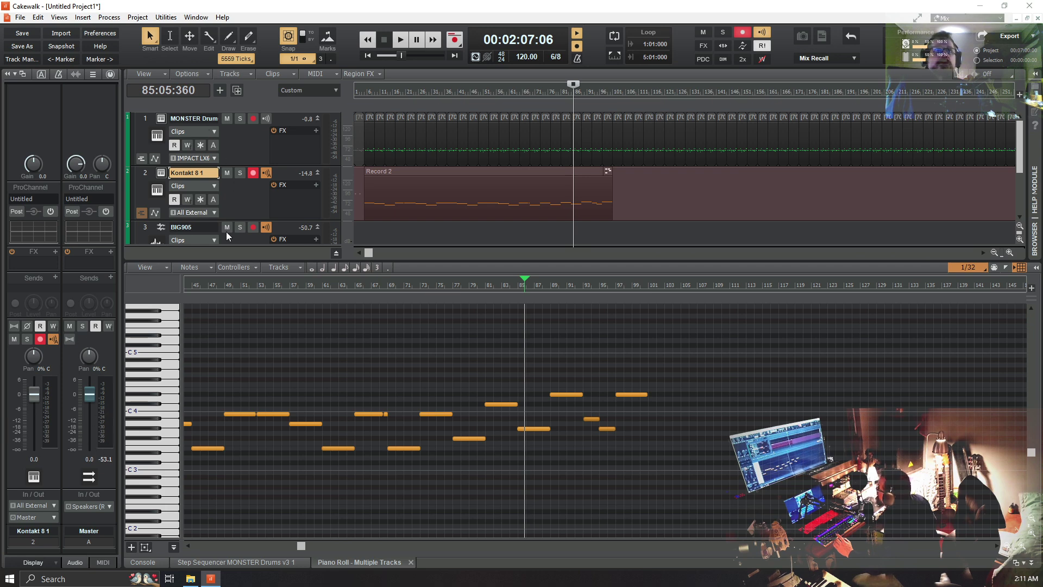
Try the MONSTER Drums volume at -3.4 and -7.3 dB while playing from measure 85, check the Master level, and reset the volume to 0.0 dB
{"action": "left_click", "coordinate": [247, 152]}
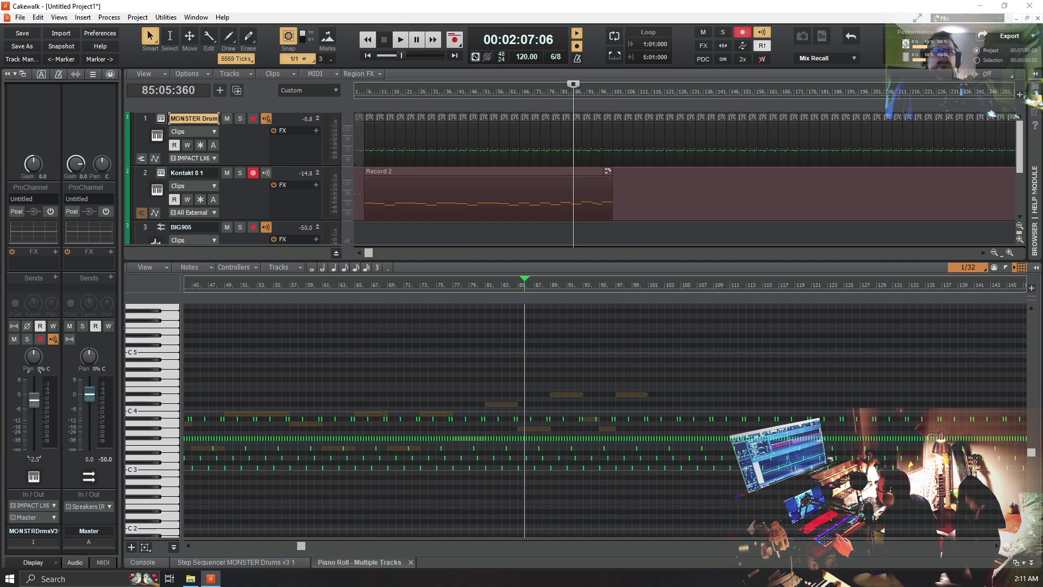
{"action": "key", "text": "space"}
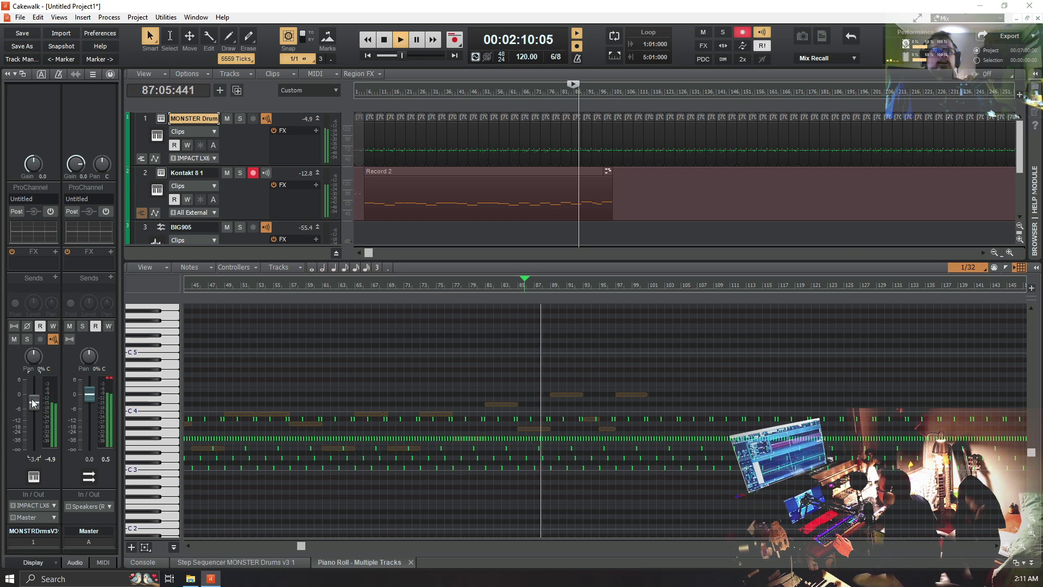
{"action": "left_click", "coordinate": [35, 411]}
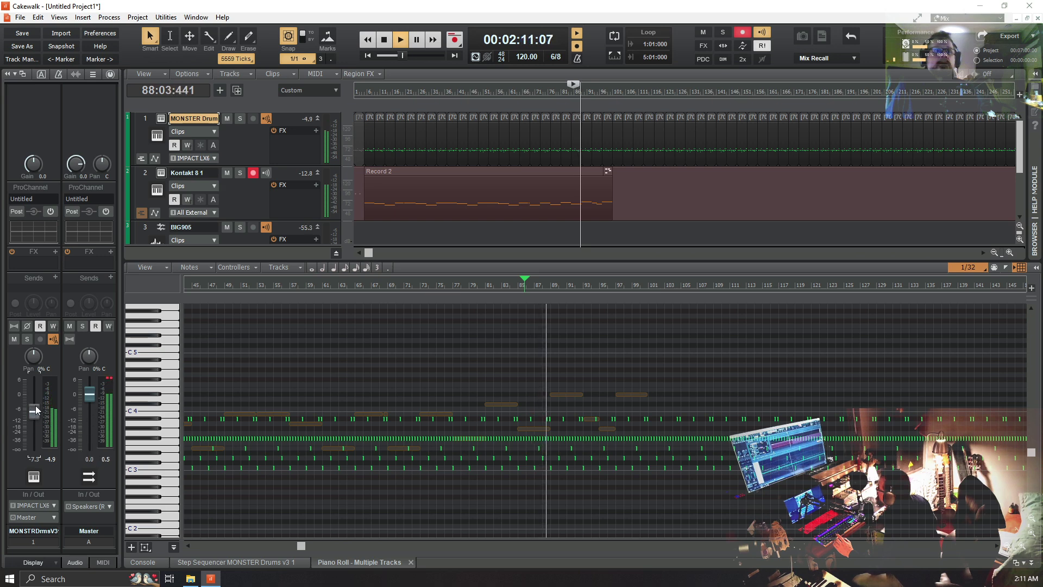
{"action": "left_click", "coordinate": [104, 461]}
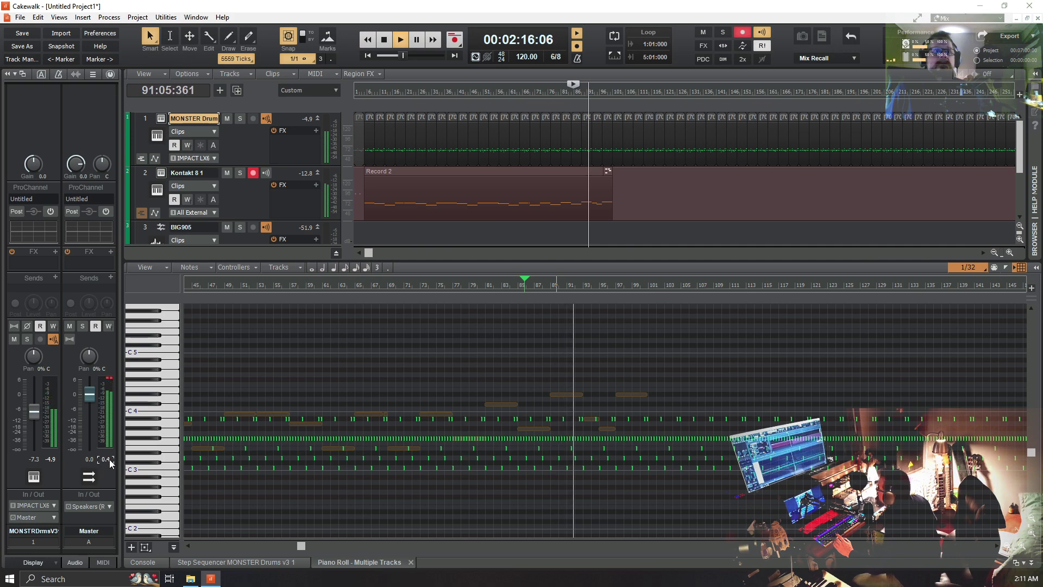
{"action": "key", "text": "space"}
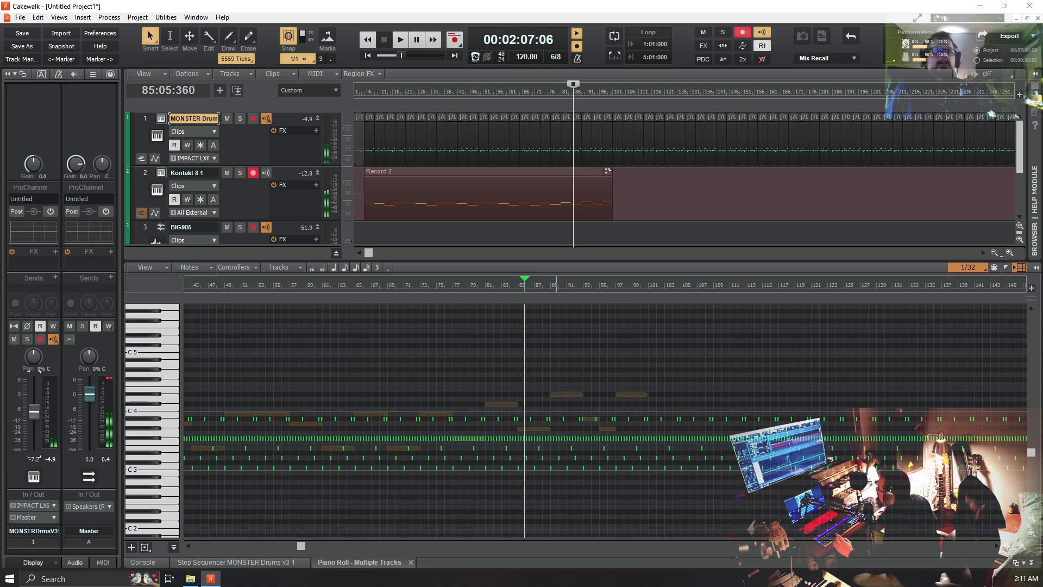
{"action": "double_click", "coordinate": [31, 414]}
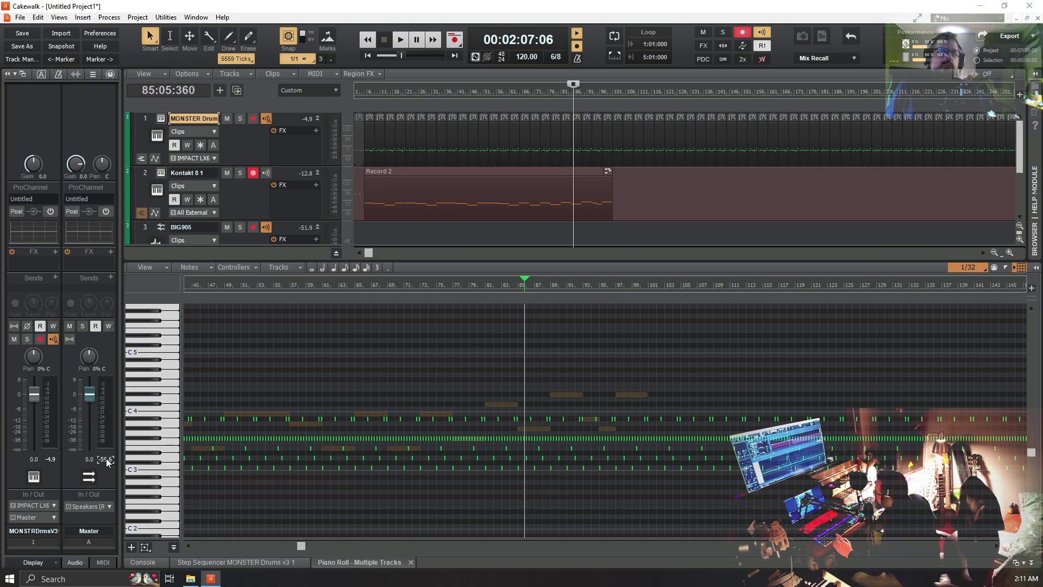
Open the list of audio effects available for insertion on the MONSTER Drums track
{"action": "left_click", "coordinate": [315, 131]}
{"action": "mouse_move", "coordinate": [385, 153]}
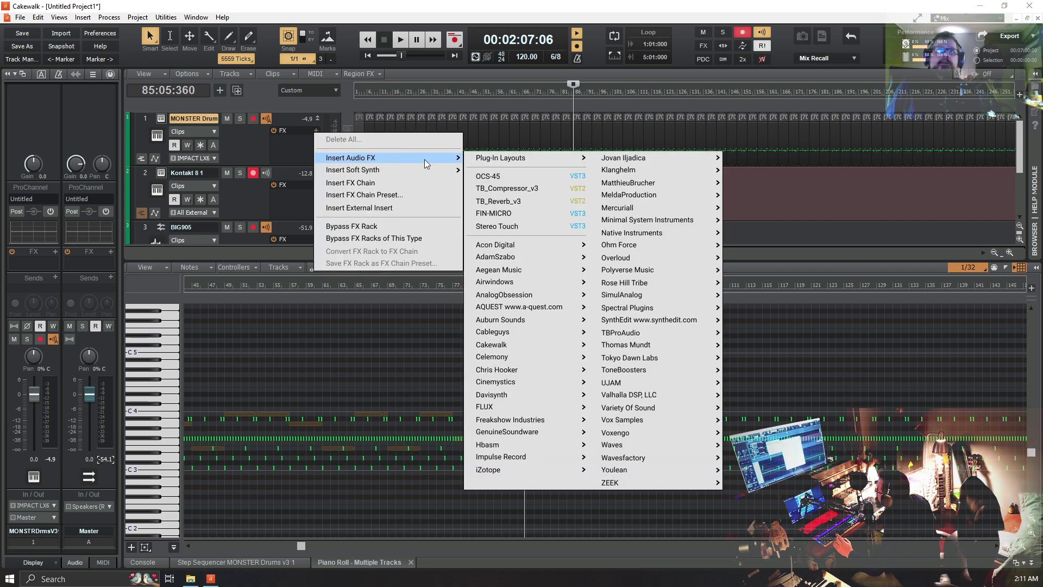
{"action": "mouse_move", "coordinate": [658, 370]}
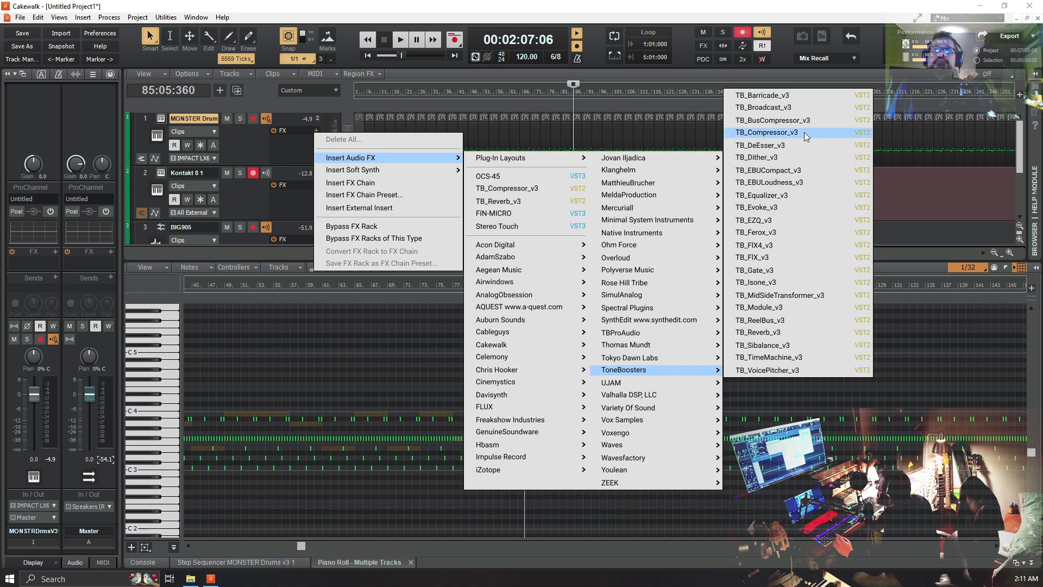
{"action": "left_click", "coordinate": [252, 152]}
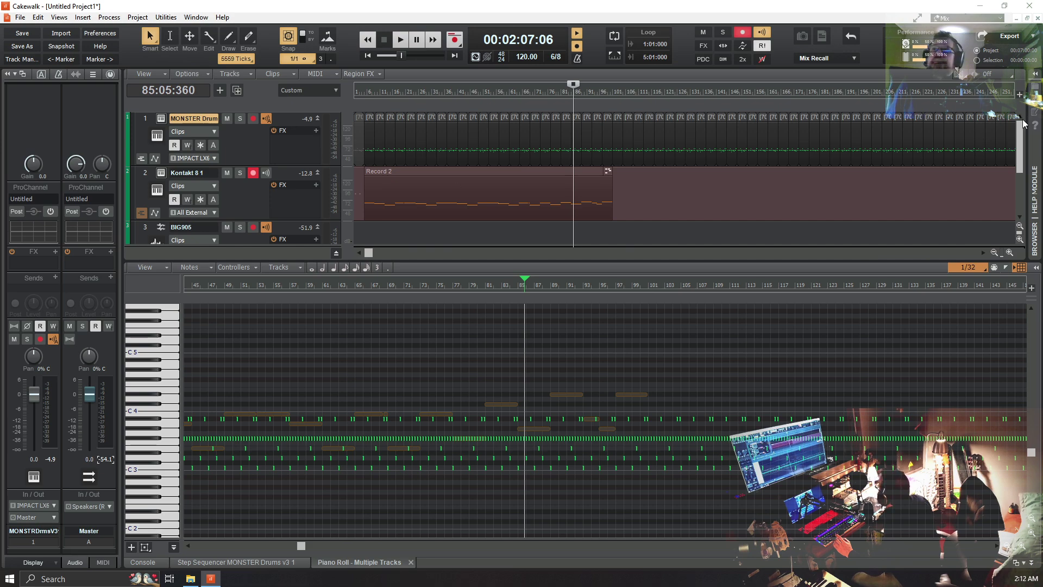
{"action": "left_click", "coordinate": [1034, 78]}
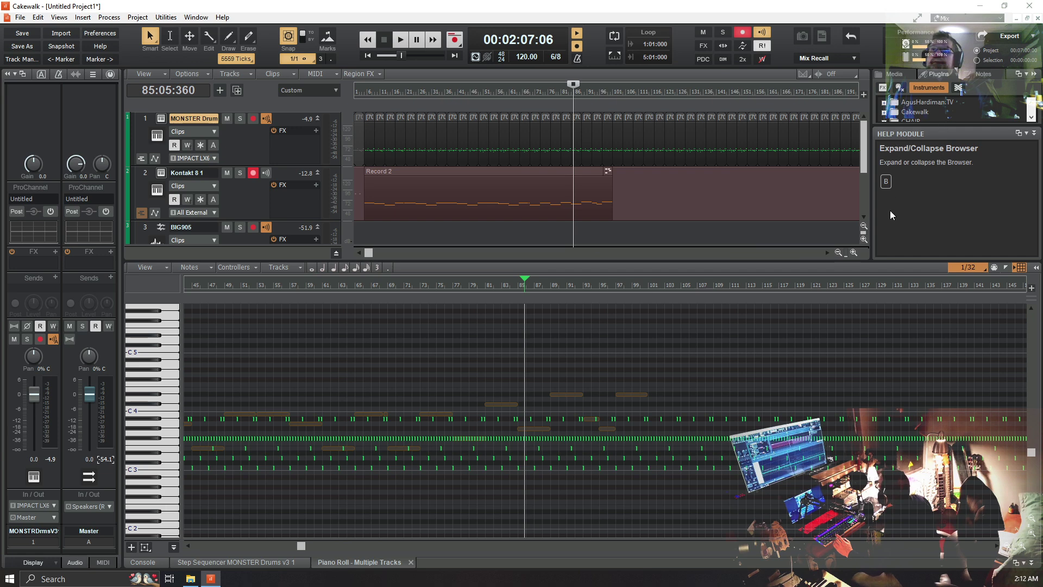
{"action": "left_click", "coordinate": [883, 89]}
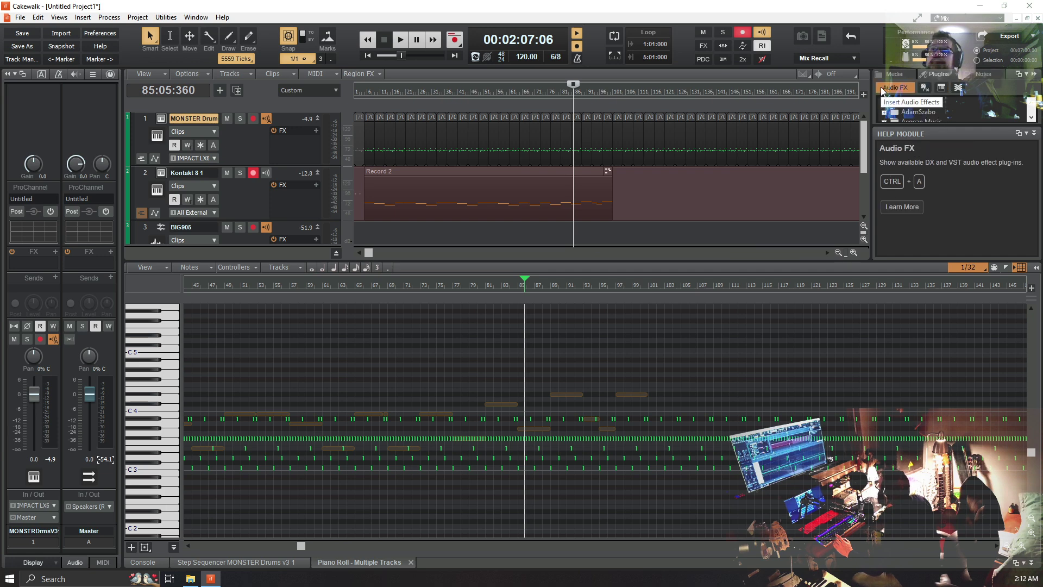
{"action": "left_click", "coordinate": [1035, 76]}
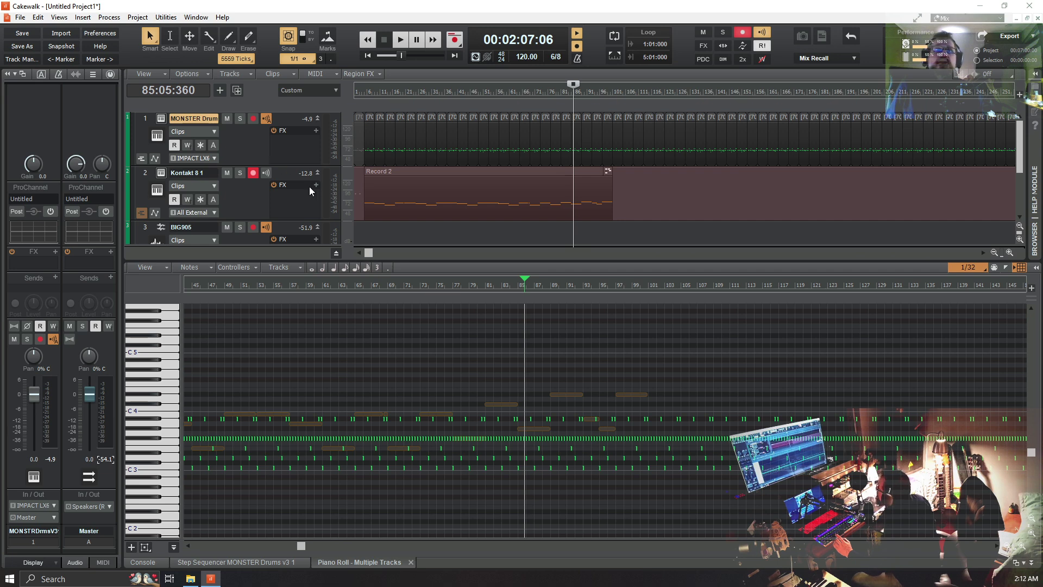
Insert the ToneBoosters TB_Compressor_v3 effect on the MONSTER Drums track and load its Drum bus compressor preset
{"action": "left_click", "coordinate": [316, 131]}
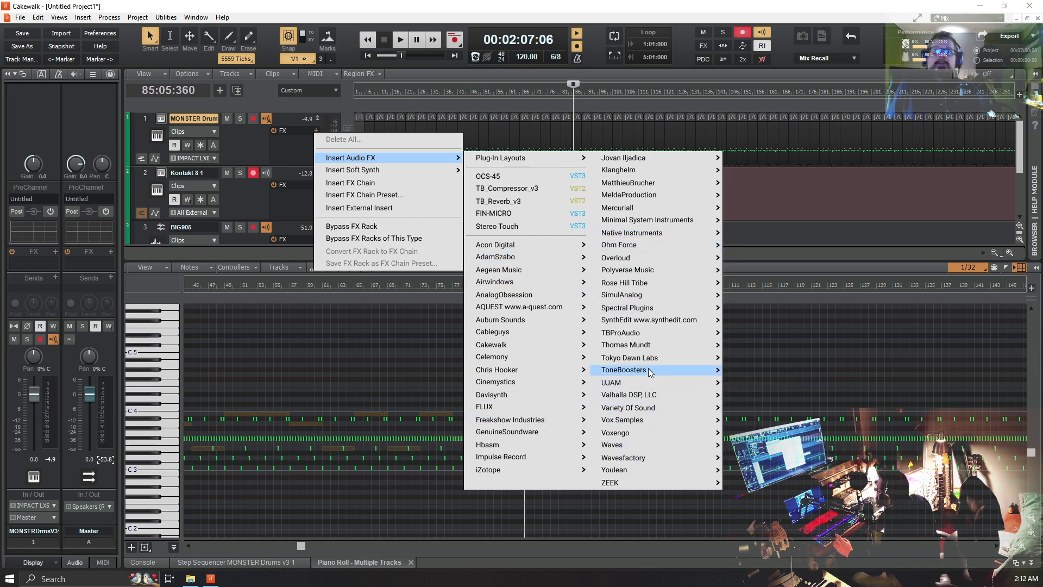
{"action": "mouse_move", "coordinate": [649, 370]}
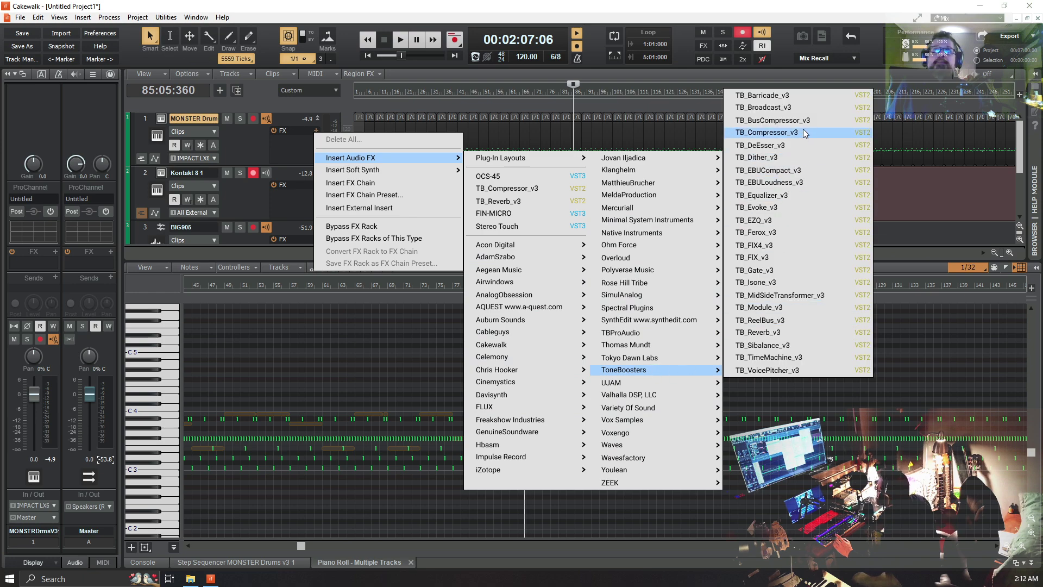
{"action": "left_click", "coordinate": [795, 135]}
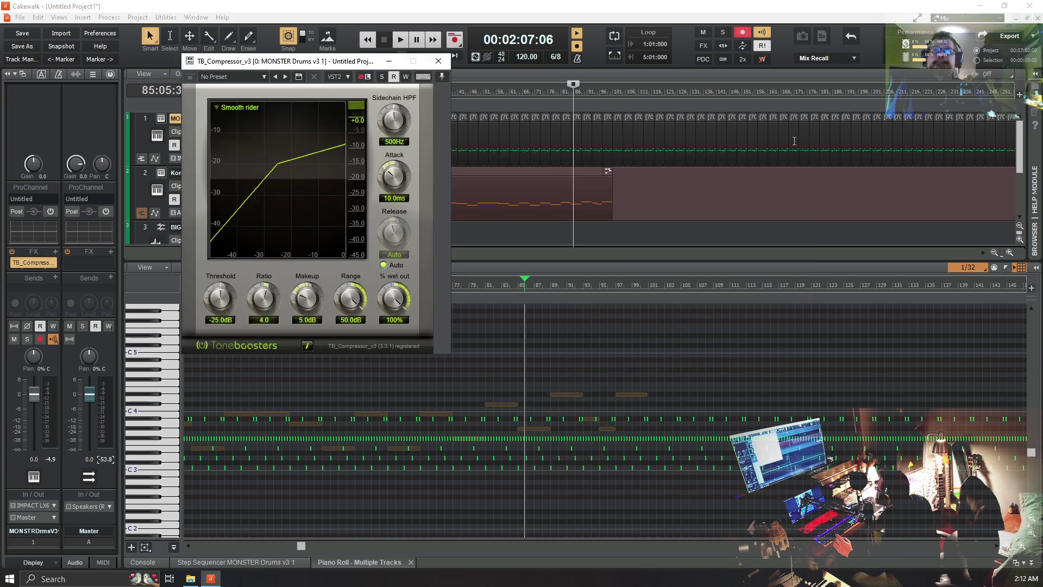
{"action": "left_click_drag", "start_coordinate": [368, 62], "coordinate": [733, 37]}
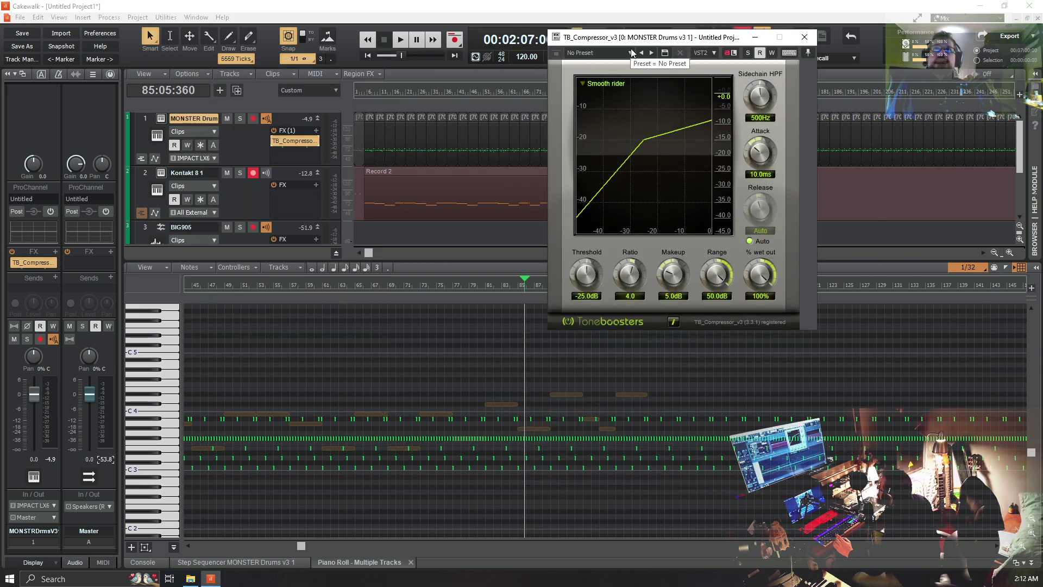
{"action": "left_click", "coordinate": [631, 52]}
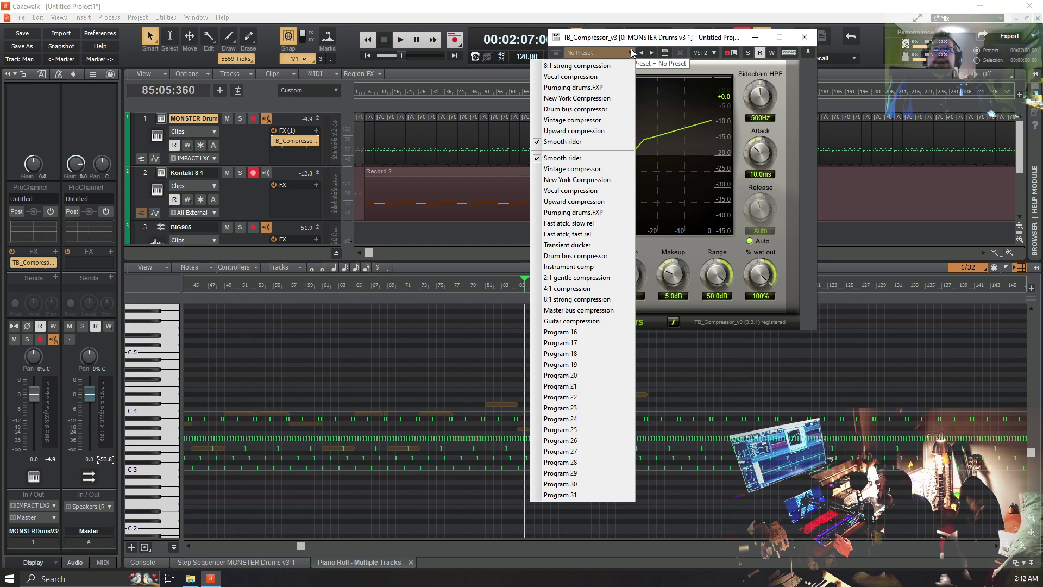
{"action": "left_click", "coordinate": [594, 109]}
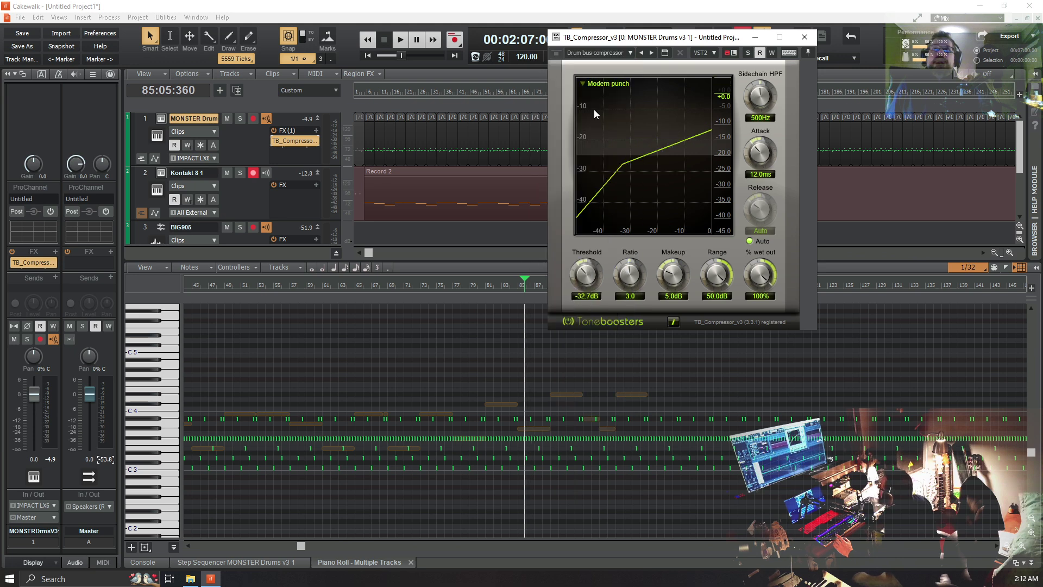
Audition the compressed drums during playback and switch the compressor's mode to Vintage punch
{"action": "key", "text": "space"}
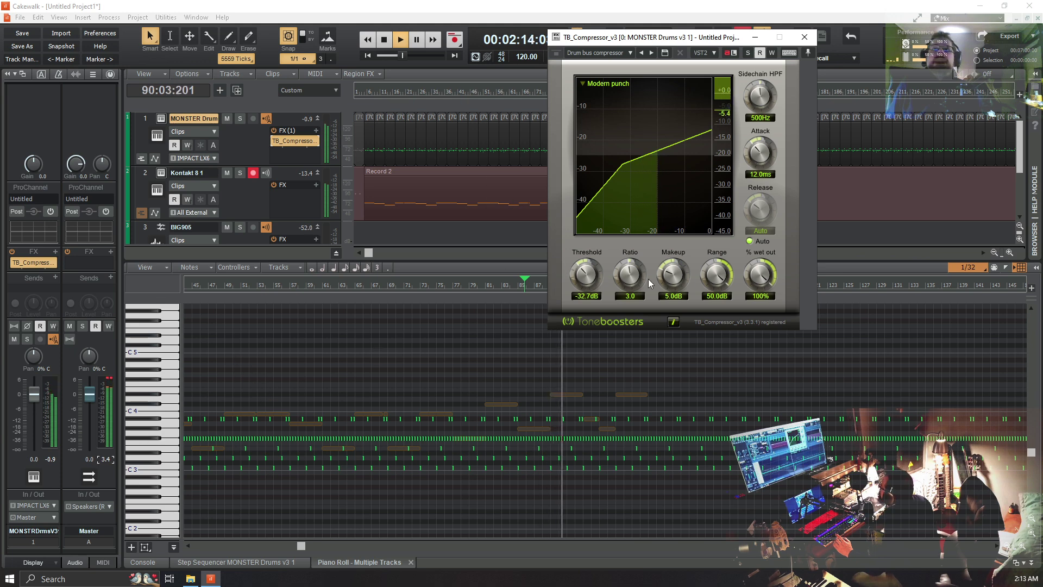
{"action": "left_click", "coordinate": [605, 84]}
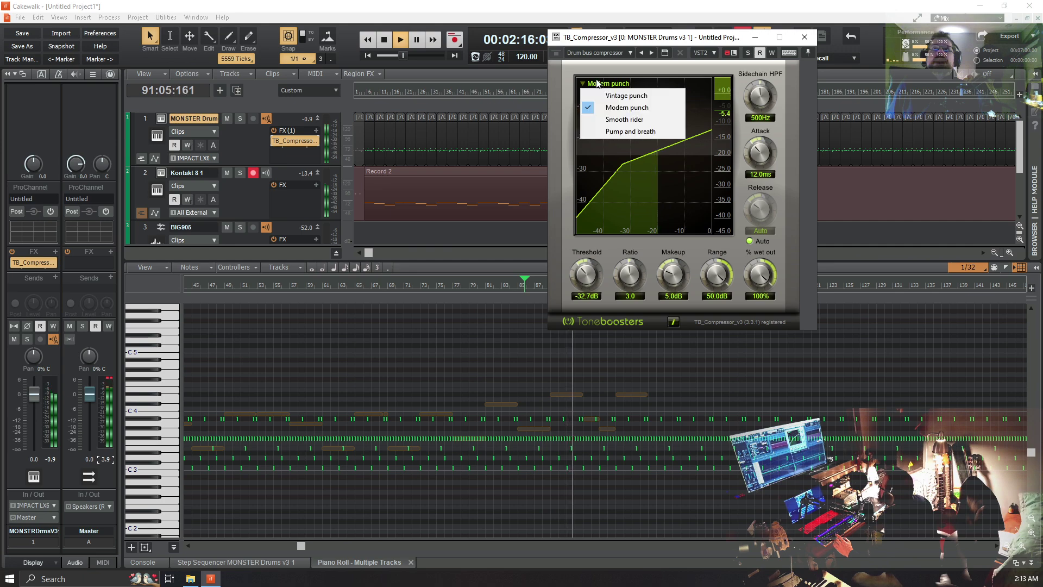
{"action": "left_click", "coordinate": [619, 96]}
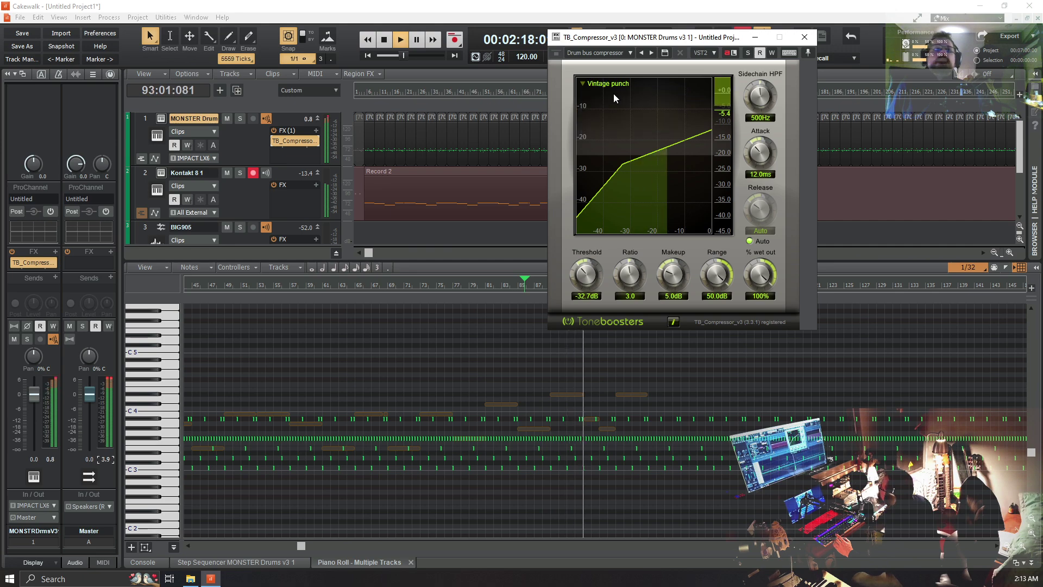
{"action": "key", "text": "space"}
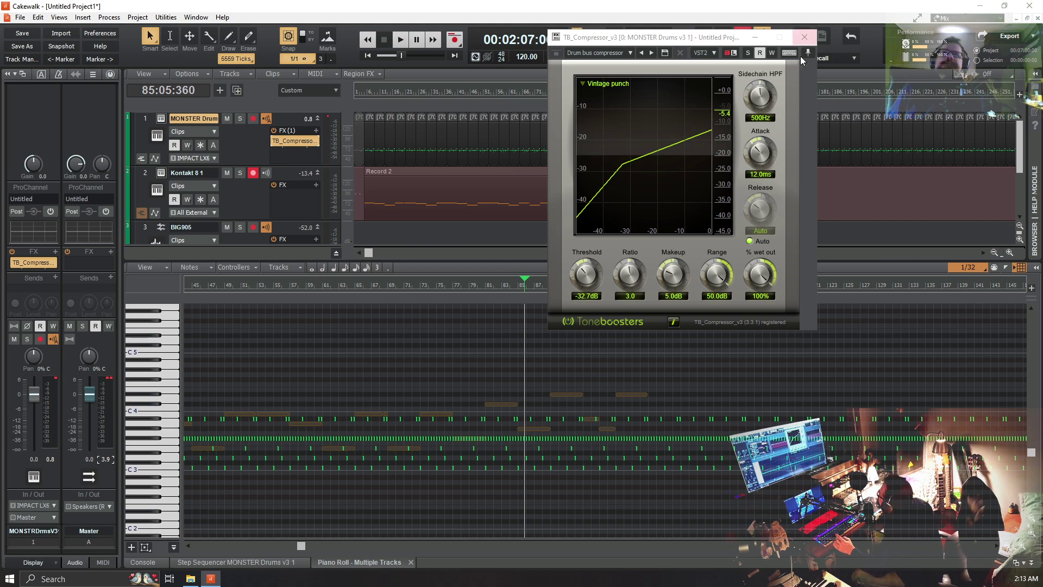
Load the compressor's 8:1 strong compression preset, audition it briefly, and reset the Master peak meter
{"action": "left_click", "coordinate": [631, 53]}
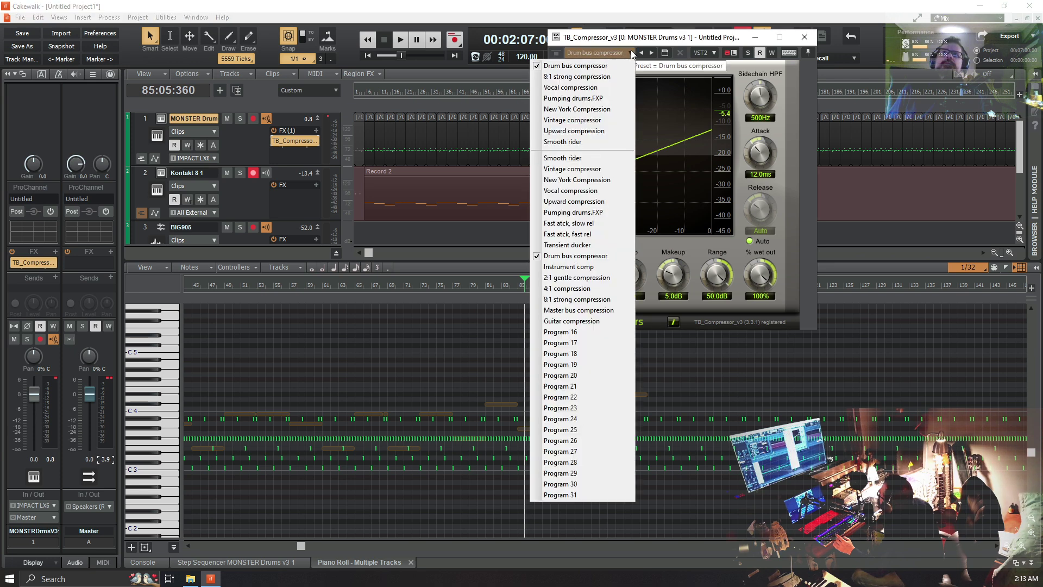
{"action": "left_click", "coordinate": [609, 77]}
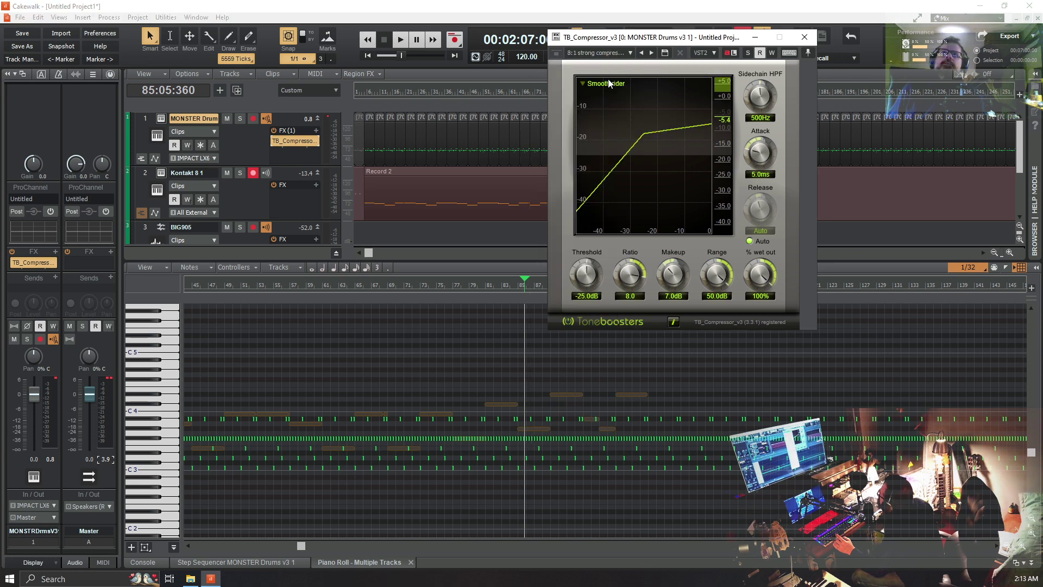
{"action": "key", "text": "space"}
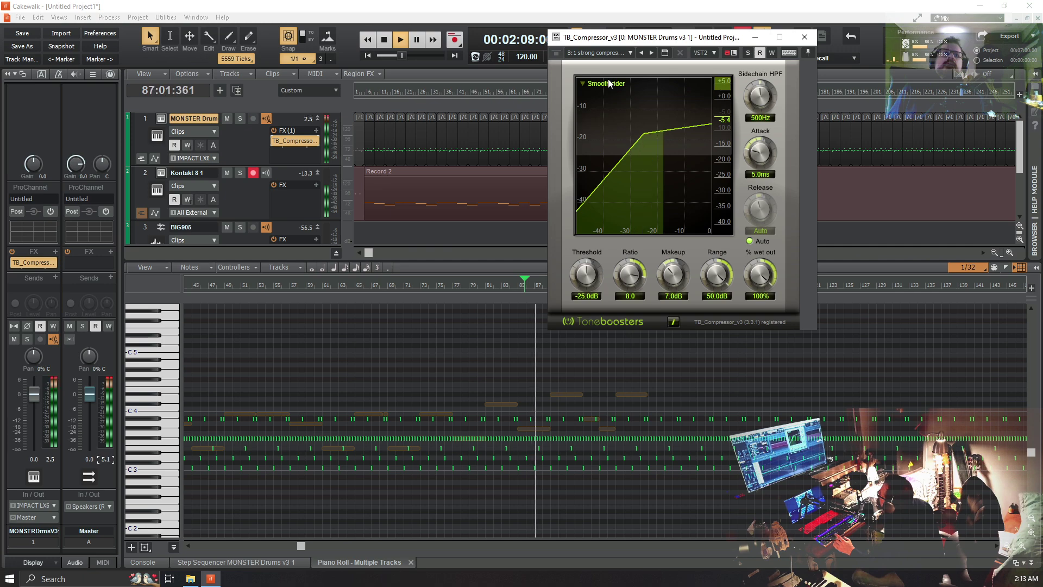
{"action": "key", "text": "space"}
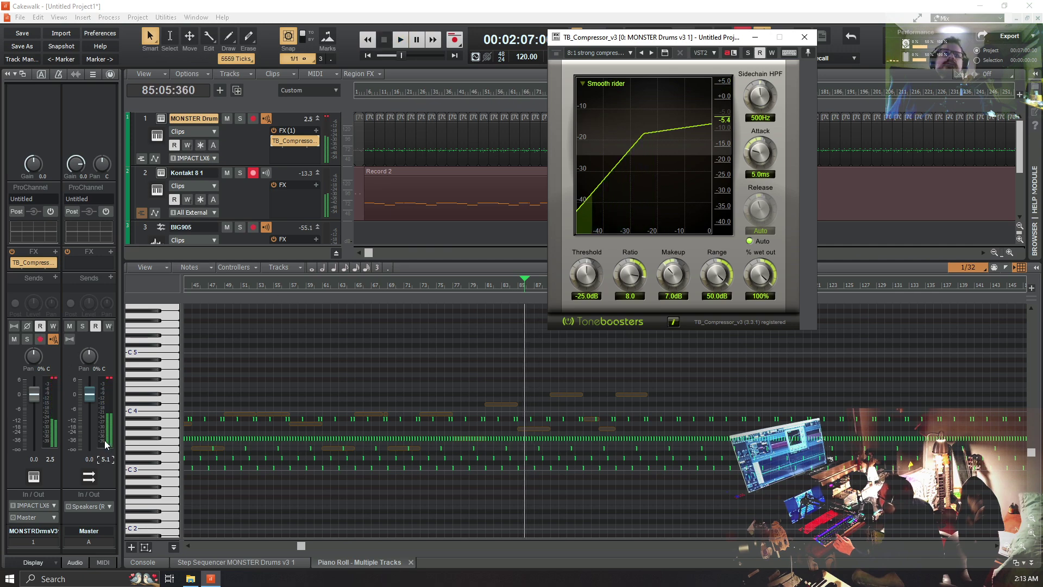
{"action": "left_click", "coordinate": [103, 460]}
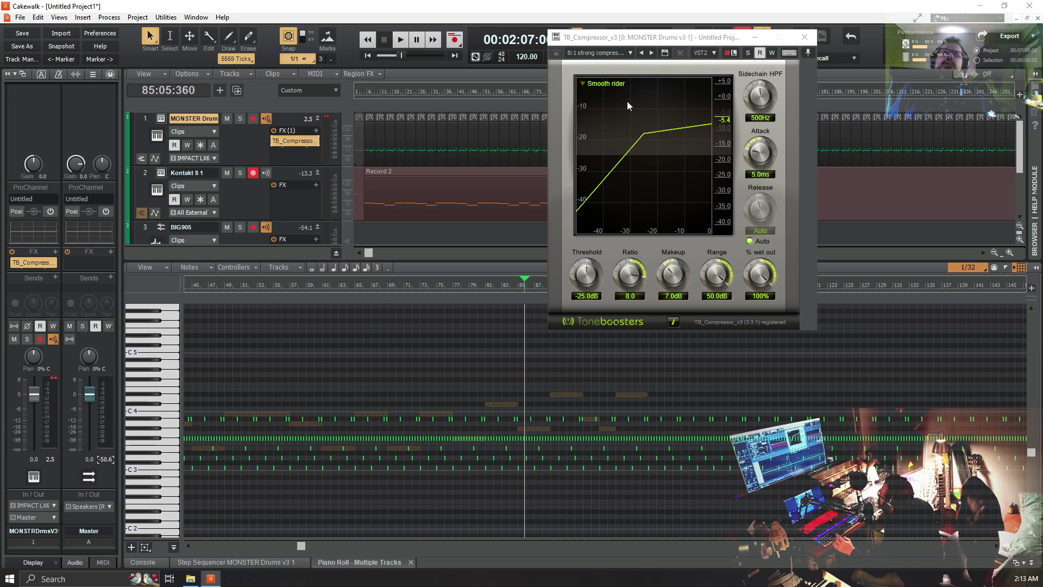
Close the TB_Compressor_v3 window and delete the effect from the MONSTER Drums track
{"action": "left_click", "coordinate": [805, 38]}
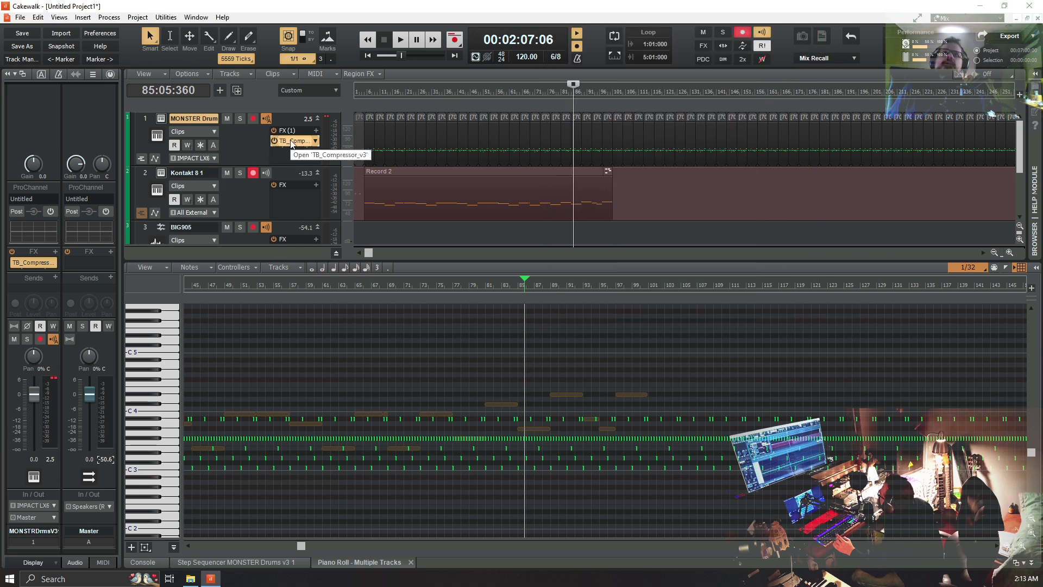
{"action": "right_click", "coordinate": [276, 141]}
{"action": "left_click", "coordinate": [320, 155]}
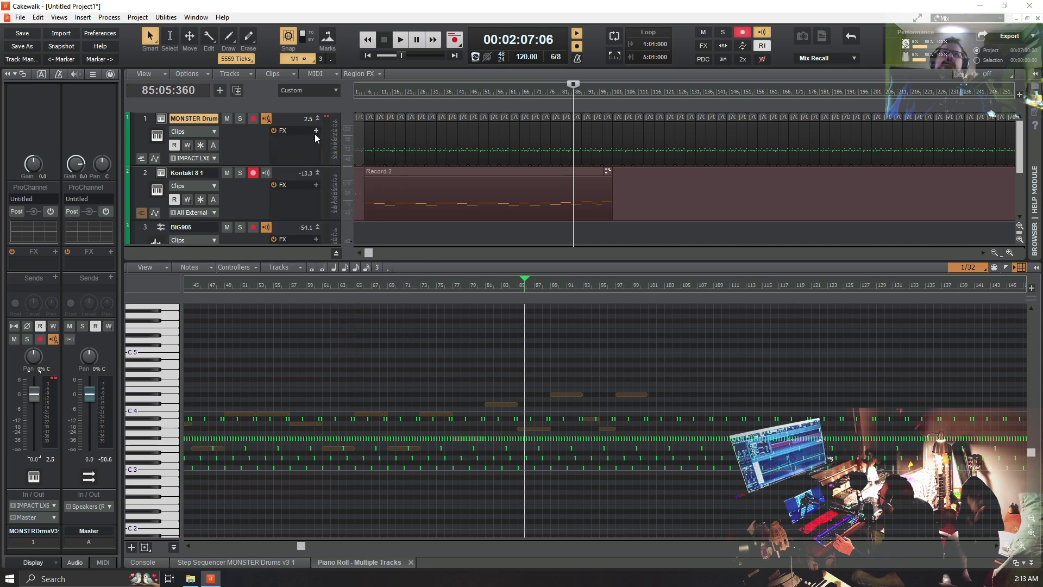
Insert Waves IDX Intelligent Dynamics Stereo on the MONSTER Drums track and, during playback, set its main knob to -11.4 with a slight low-frequency tilt
{"action": "left_click", "coordinate": [316, 131]}
{"action": "mouse_move", "coordinate": [411, 157]}
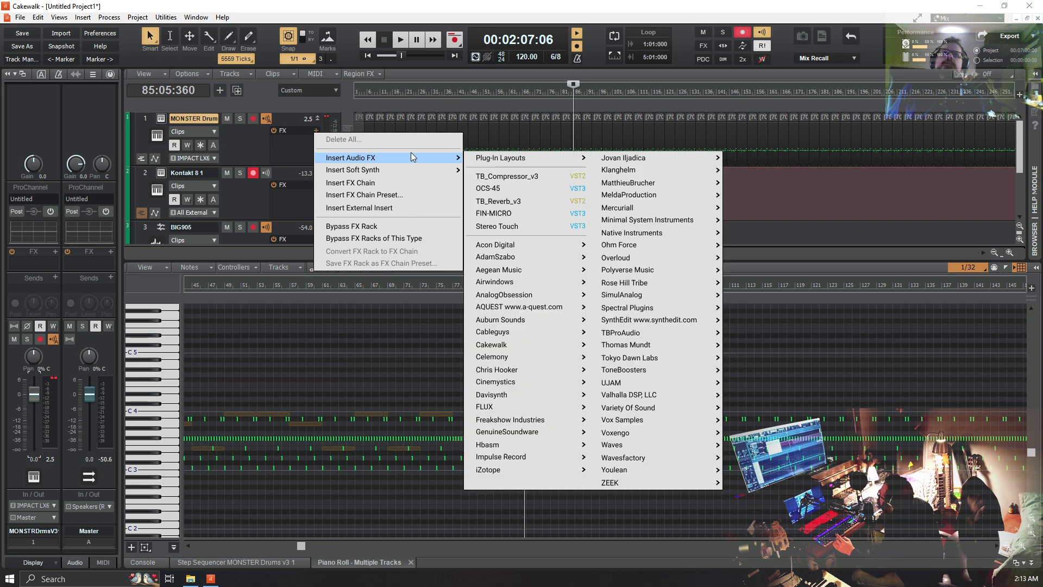
{"action": "mouse_move", "coordinate": [652, 447]}
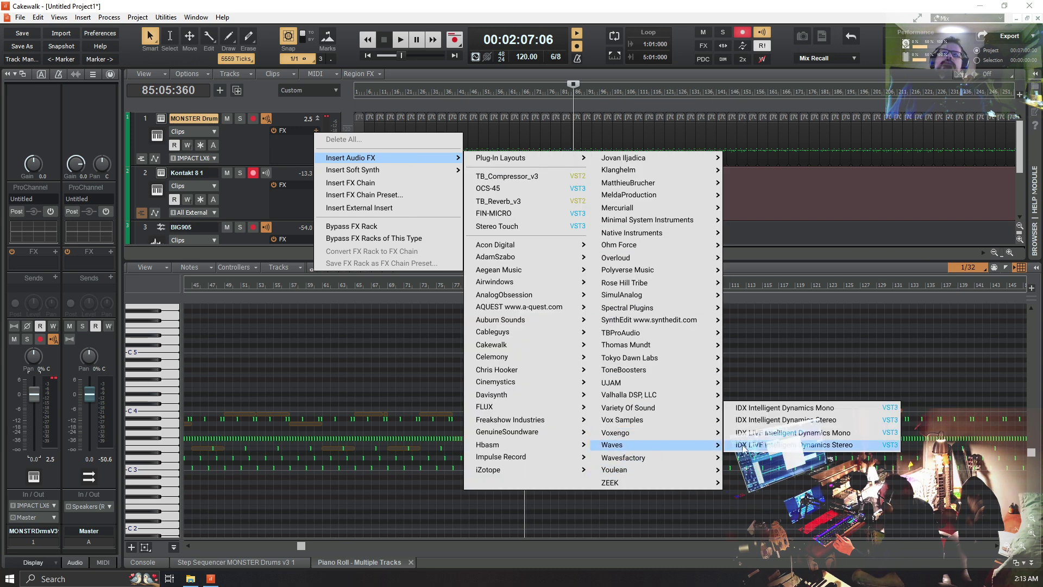
{"action": "left_click", "coordinate": [788, 421]}
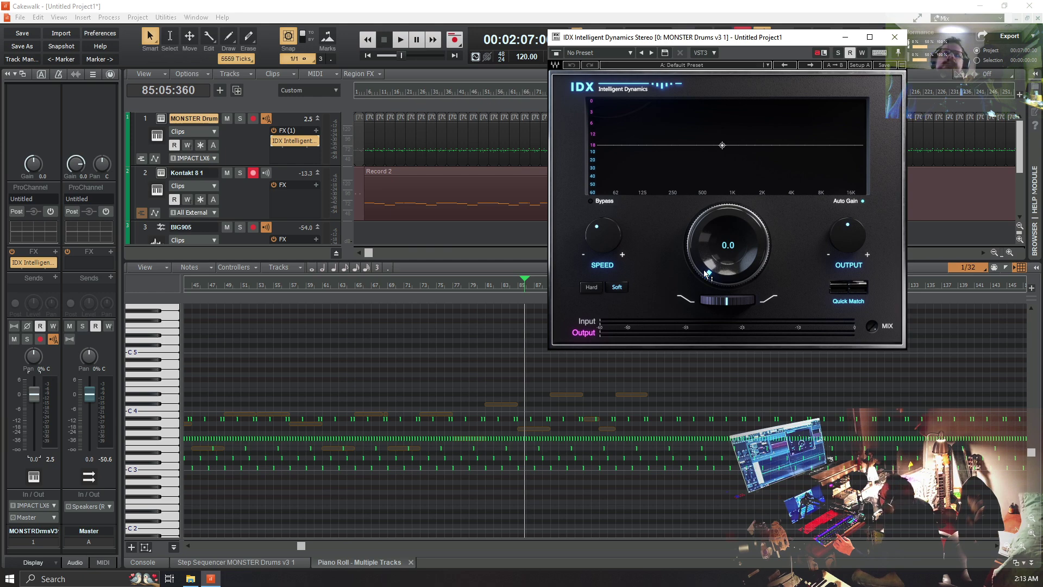
{"action": "key", "text": "space"}
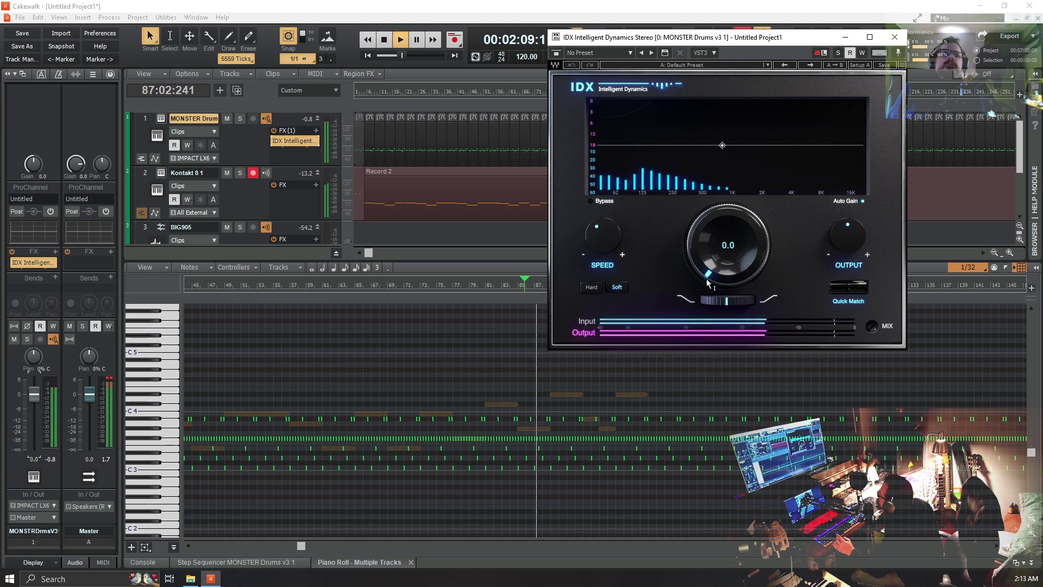
{"action": "left_click_drag", "start_coordinate": [718, 277], "coordinate": [725, 304]}
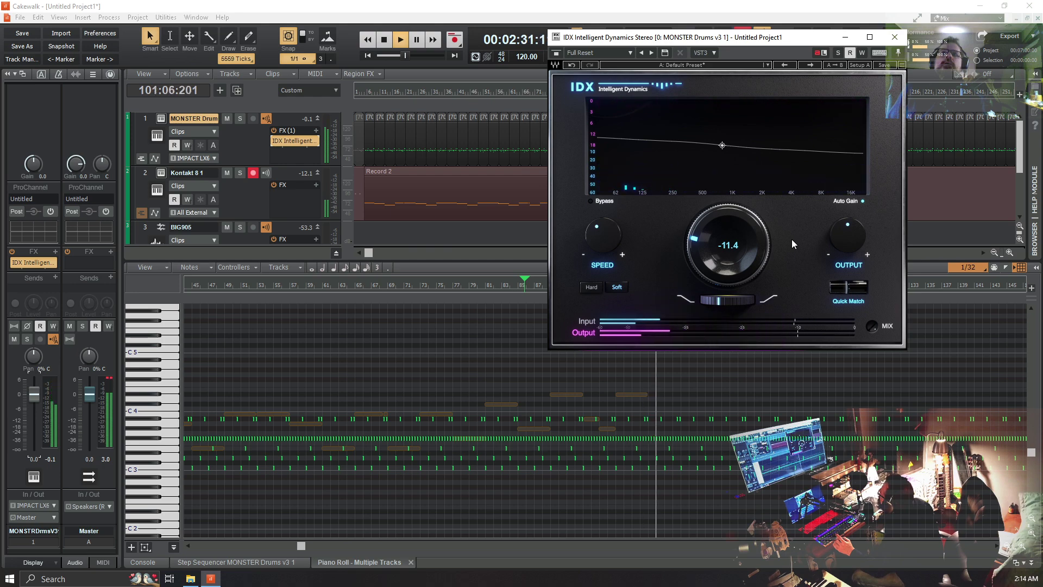
Lower the MONSTER Drums track volume to -2.5 dB while checking the Master peak, then stop playback and close the IDX window
{"action": "left_click", "coordinate": [107, 460]}
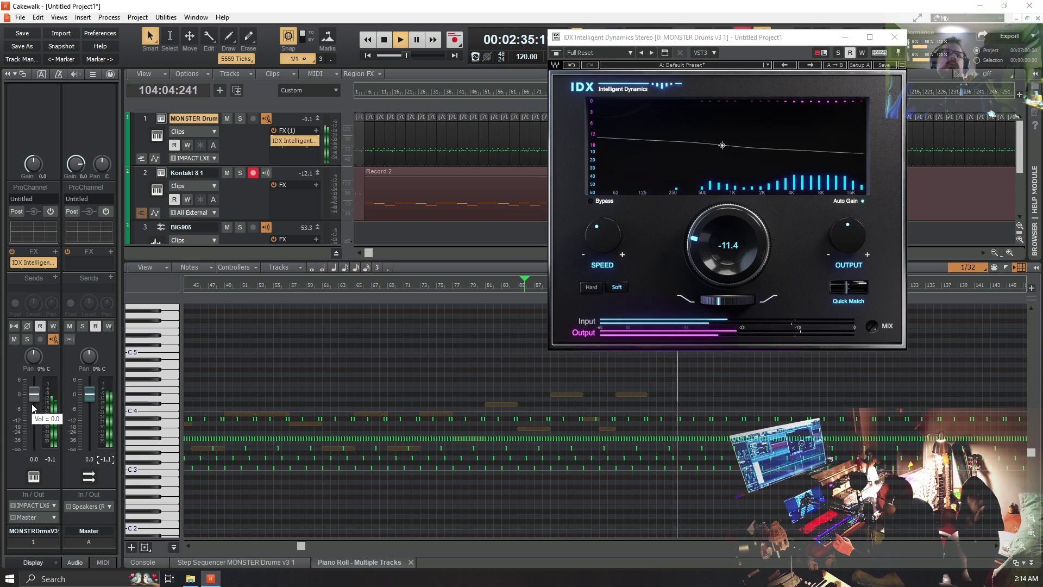
{"action": "mouse_move", "coordinate": [33, 408]}
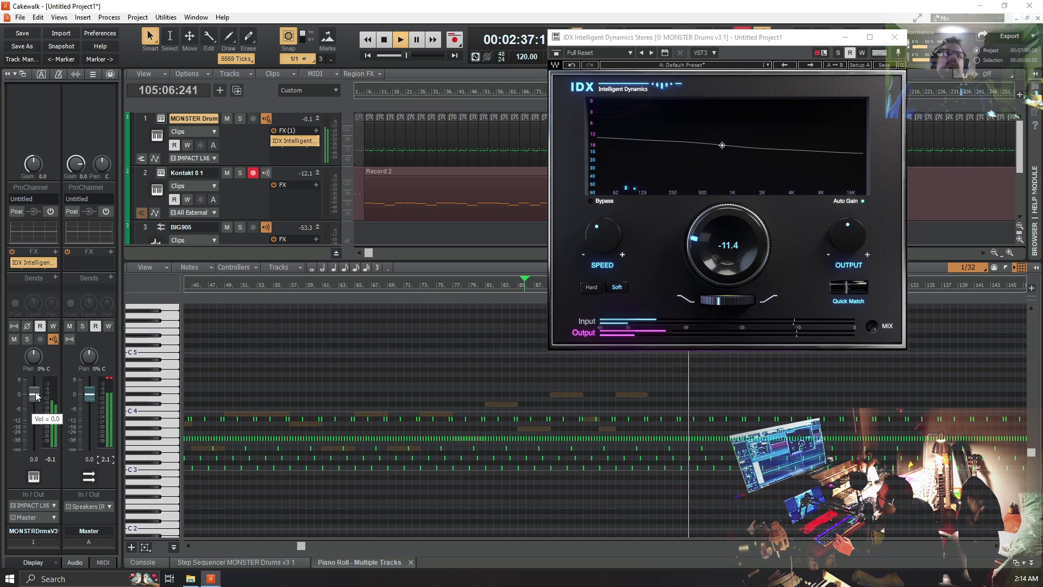
{"action": "scroll", "coordinate": [34, 392], "scroll_direction": "up", "scroll_amount": 3}
{"action": "scroll", "coordinate": [35, 393], "scroll_direction": "down", "scroll_amount": 1}
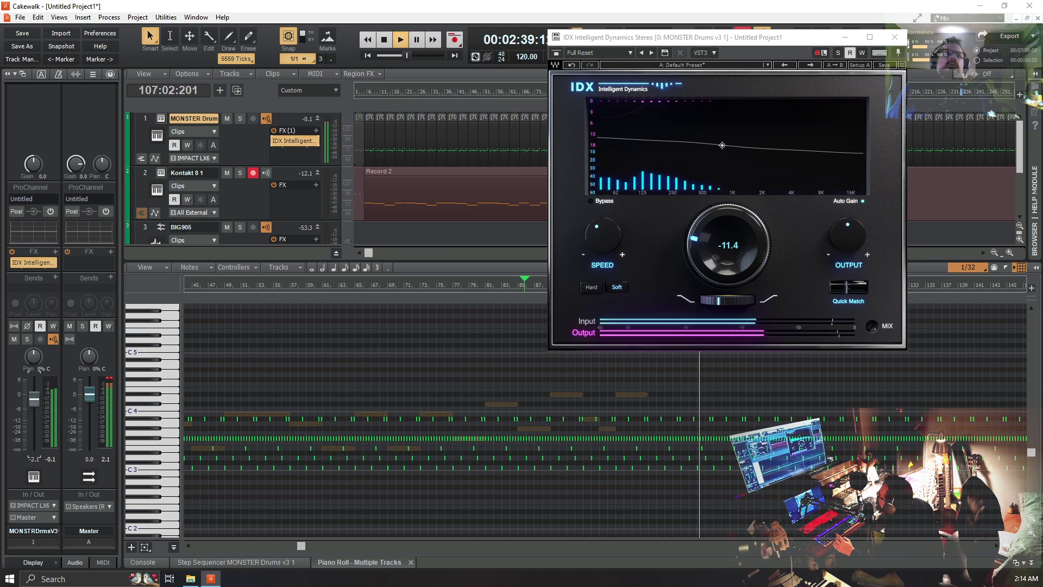
{"action": "left_click", "coordinate": [103, 458]}
{"action": "key", "text": "space"}
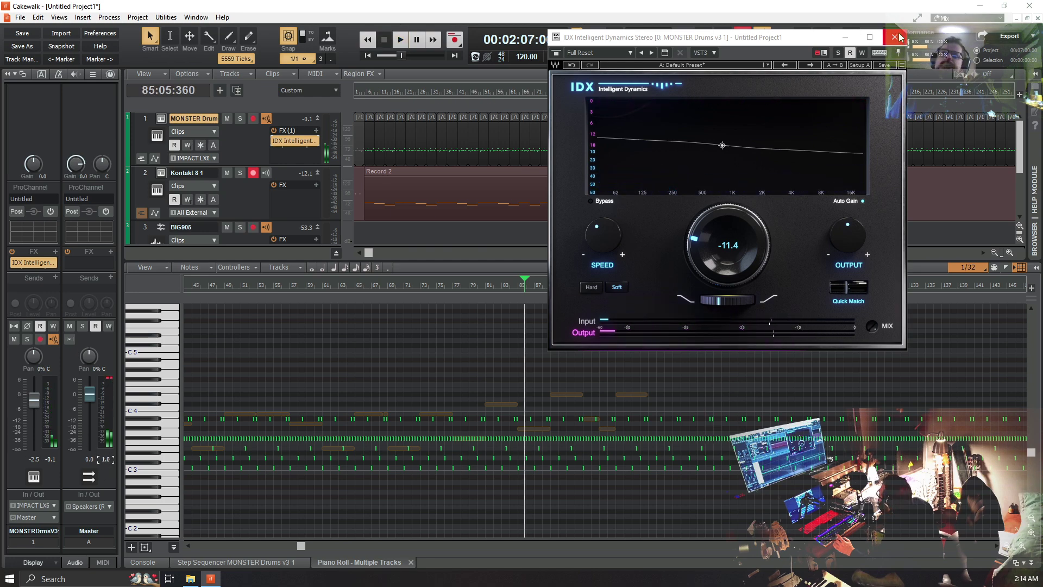
{"action": "left_click", "coordinate": [885, 38]}
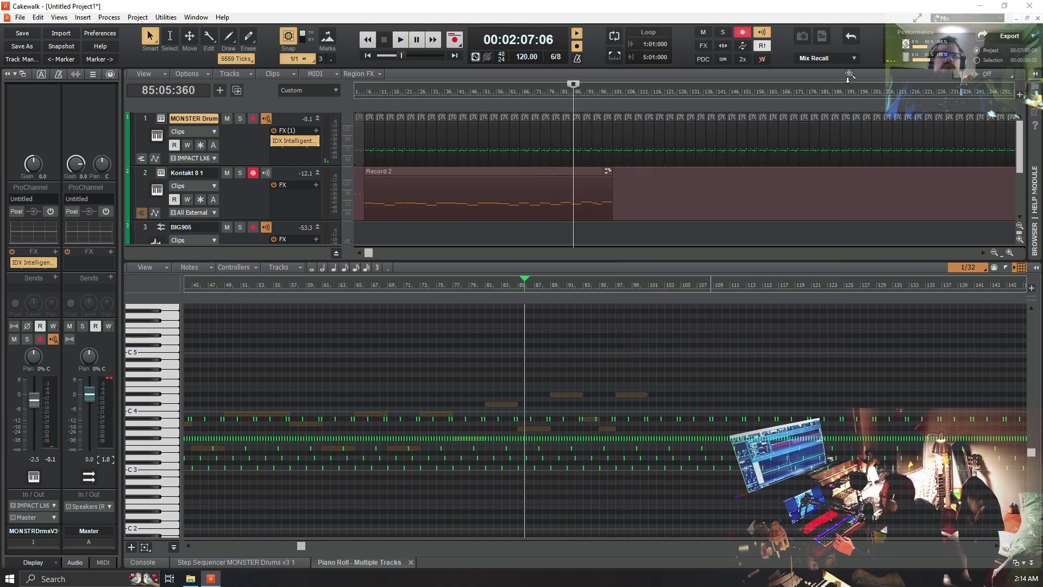
Insert the Airwindows Consolidated audio effect on the MONSTER Drums track
{"action": "left_click", "coordinate": [316, 129]}
{"action": "mouse_move", "coordinate": [362, 161]}
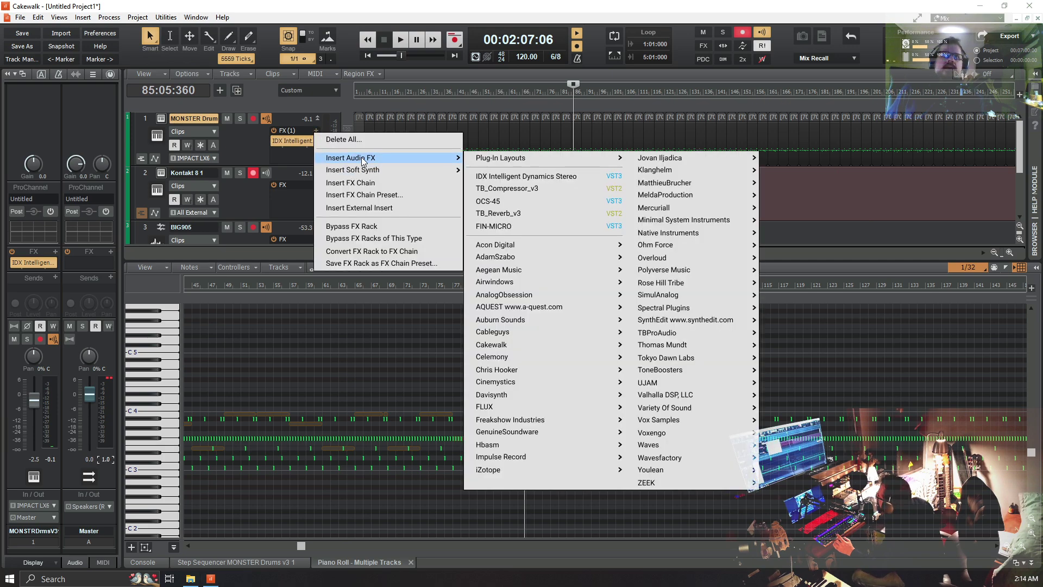
{"action": "mouse_move", "coordinate": [656, 295]}
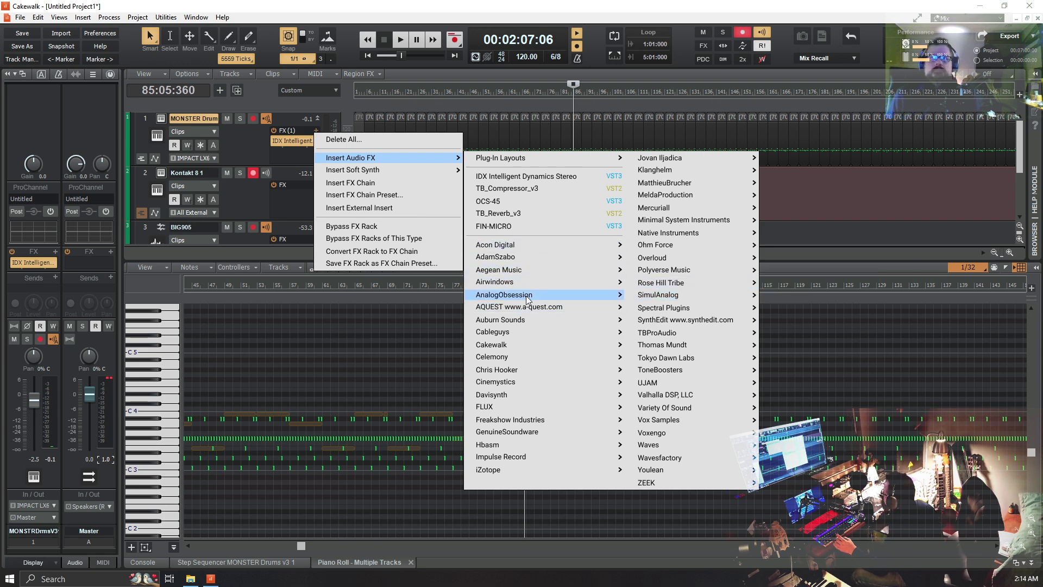
{"action": "mouse_move", "coordinate": [526, 296]}
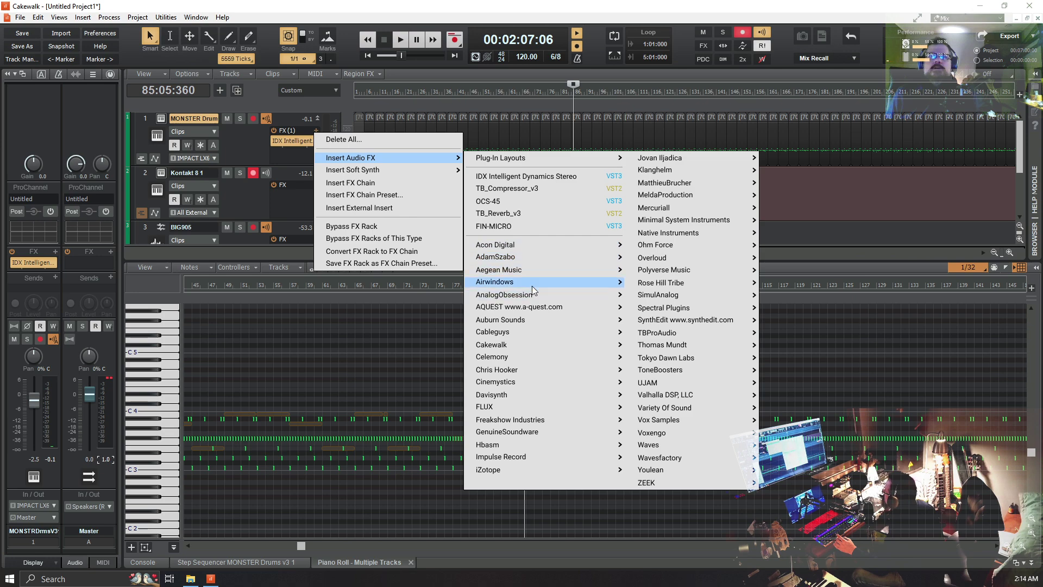
{"action": "mouse_move", "coordinate": [540, 298]}
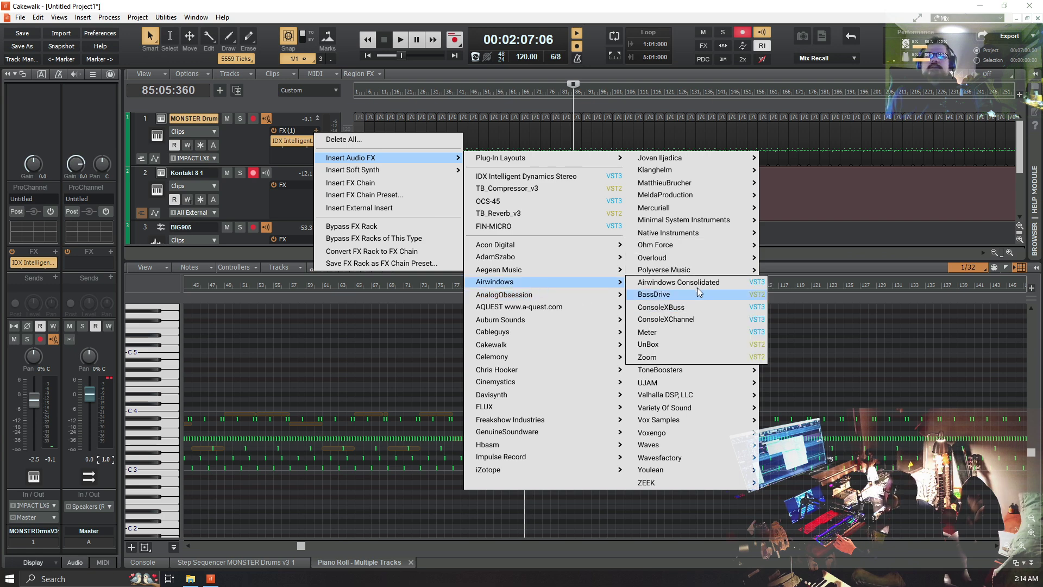
{"action": "left_click", "coordinate": [695, 283]}
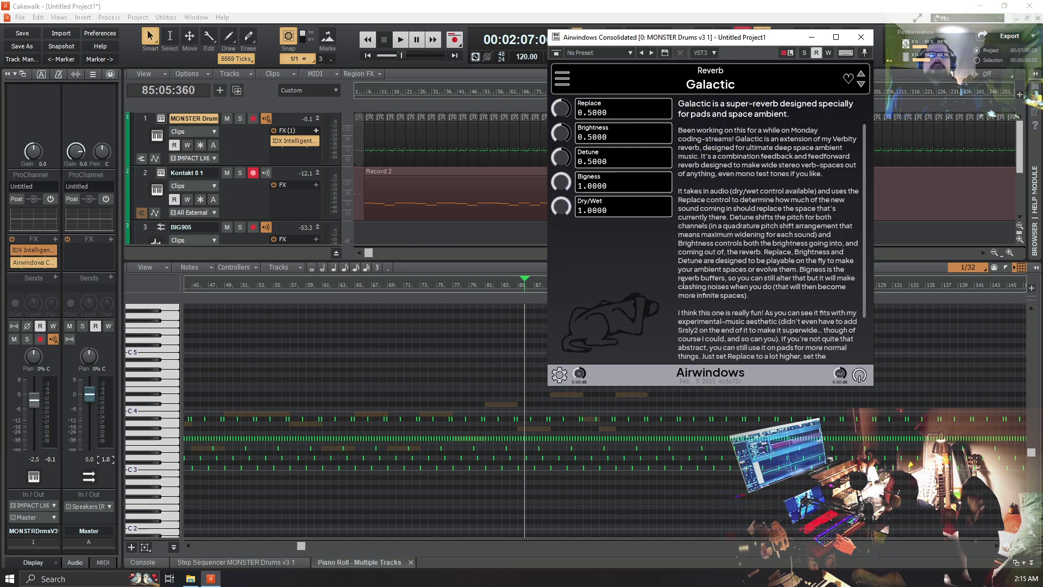
Load the ClipSoftly clipping effect in Airwindows Consolidated and close the plug-in window
{"action": "left_click", "coordinate": [565, 86]}
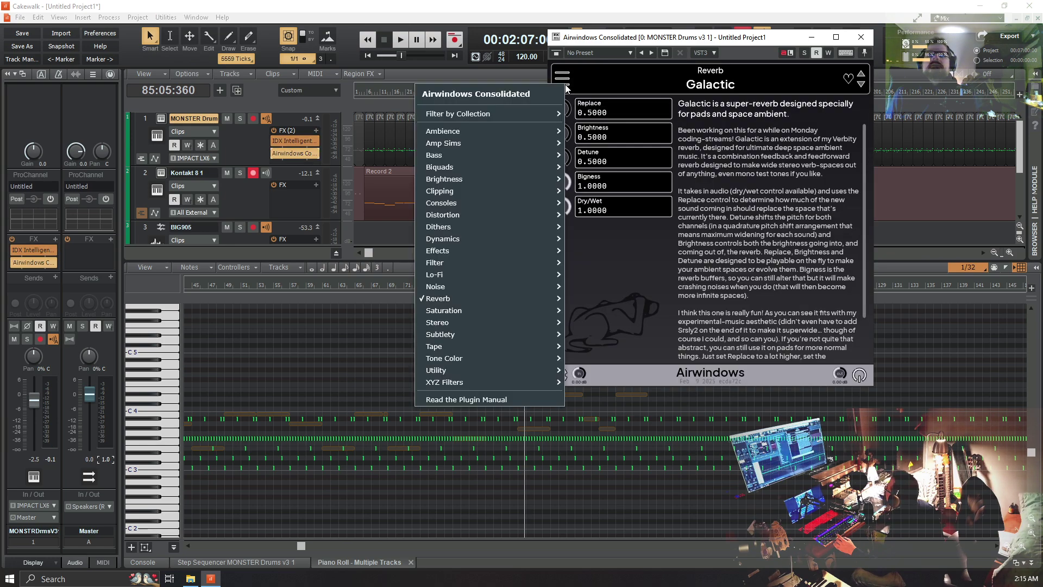
{"action": "mouse_move", "coordinate": [503, 195]}
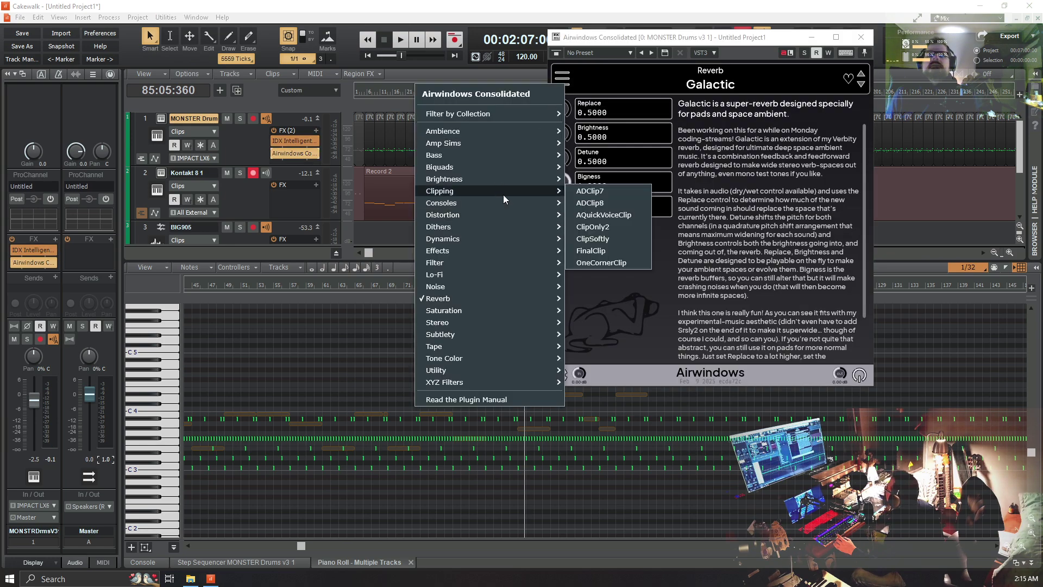
{"action": "left_click", "coordinate": [608, 240]}
{"action": "left_click", "coordinate": [861, 37]}
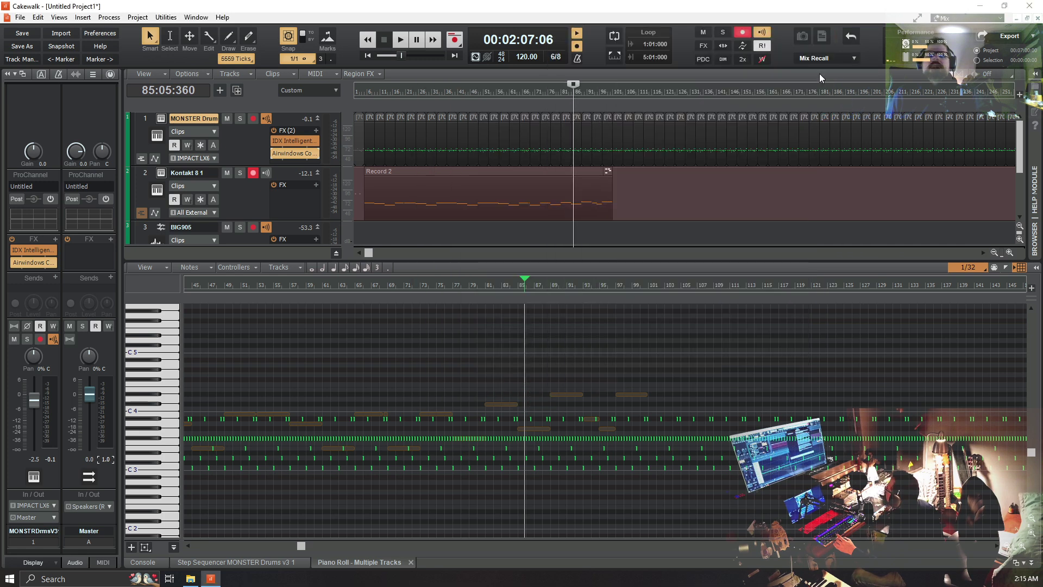
Start playback, reopen Airwindows Consolidated on the MONSTER Drums track, and switch its clipper to FinalClip
{"action": "key", "text": "space"}
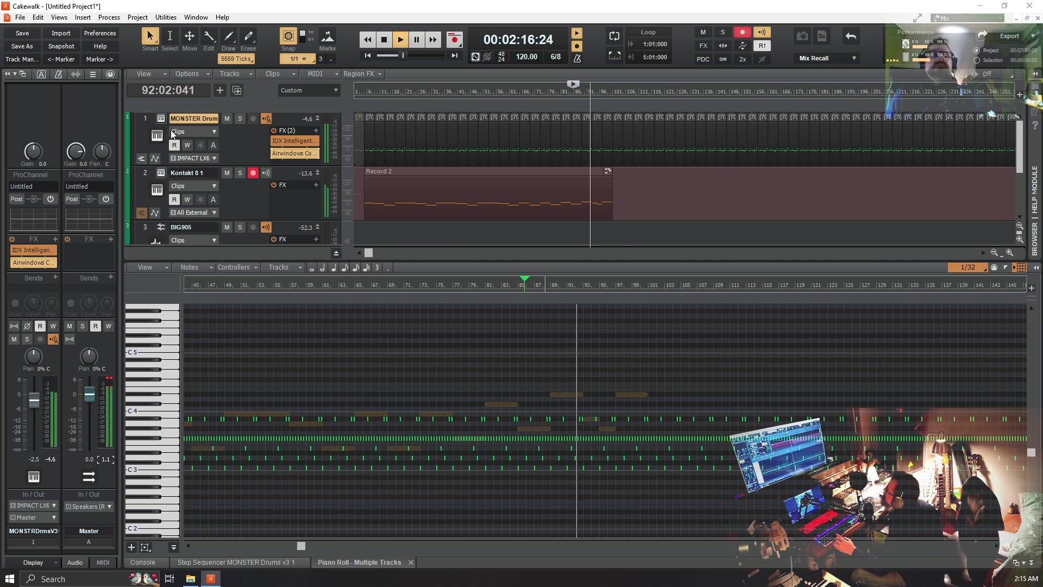
{"action": "double_click", "coordinate": [293, 154]}
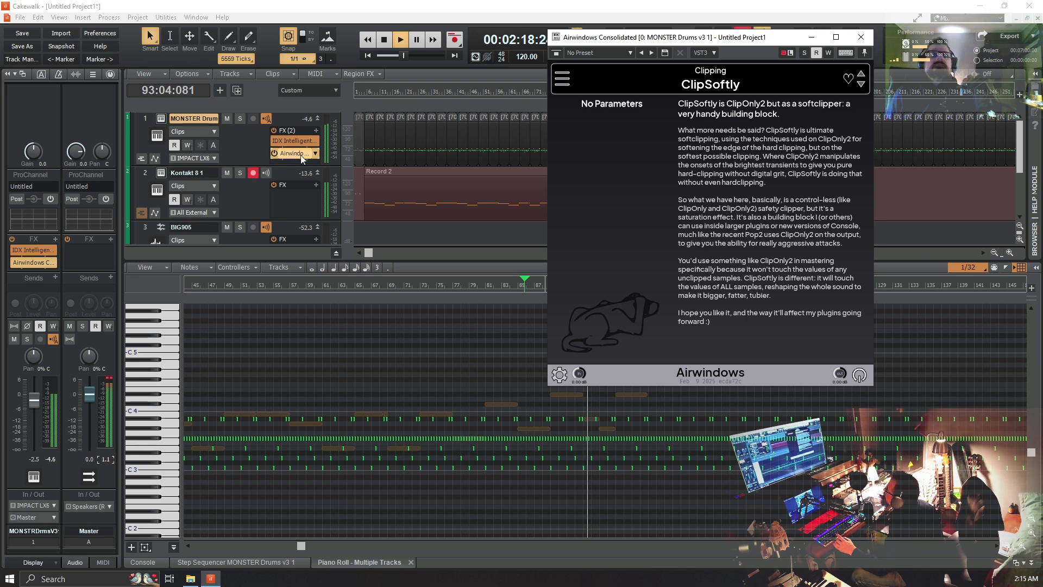
{"action": "left_click", "coordinate": [559, 81]}
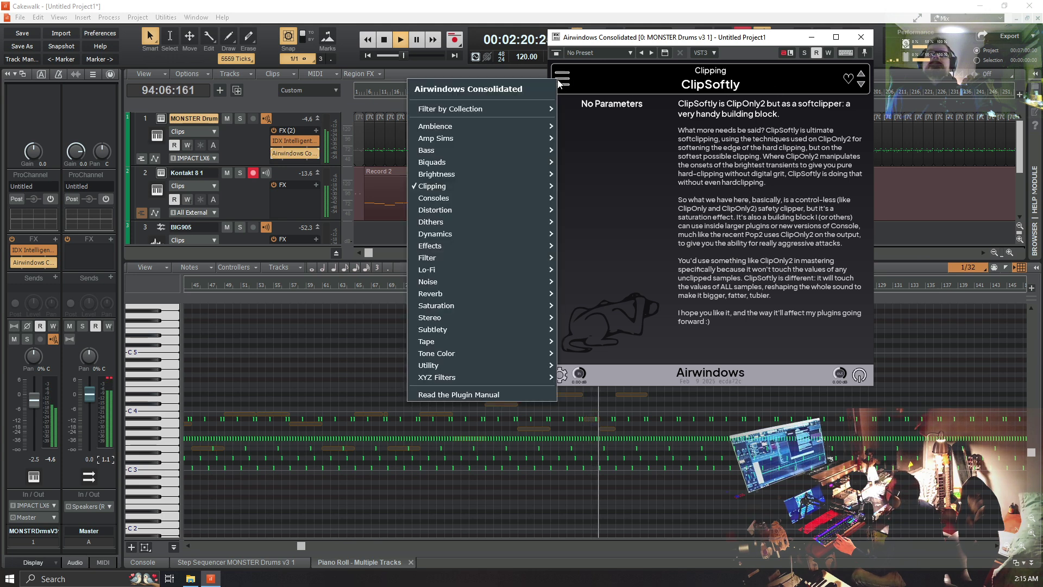
{"action": "mouse_move", "coordinate": [504, 186]}
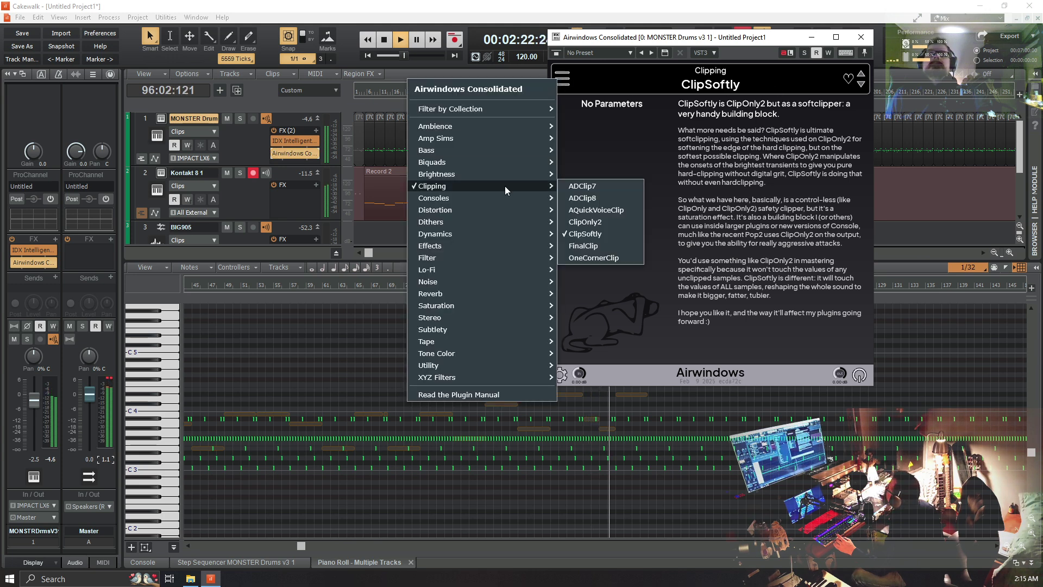
{"action": "left_click", "coordinate": [614, 245]}
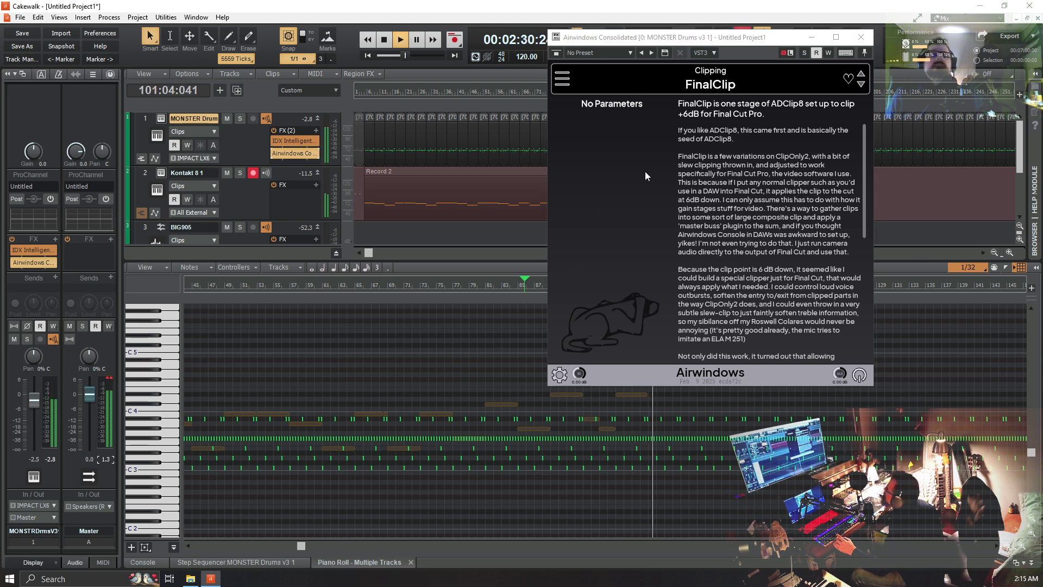
Switch the Airwindows clipper to OneCornerClip during playback, audition it, and stop the transport
{"action": "left_click", "coordinate": [565, 86]}
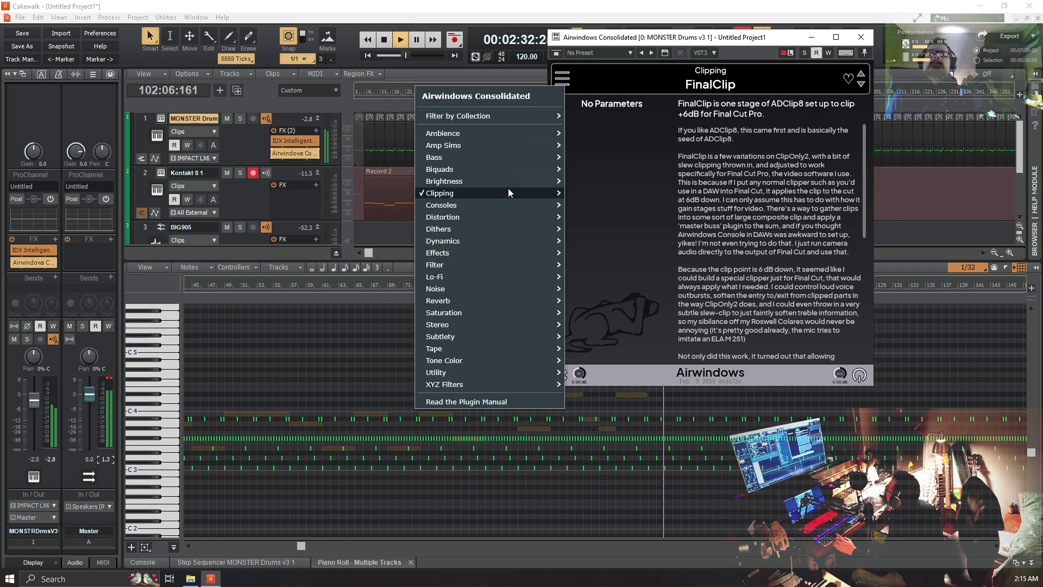
{"action": "mouse_move", "coordinate": [507, 188]}
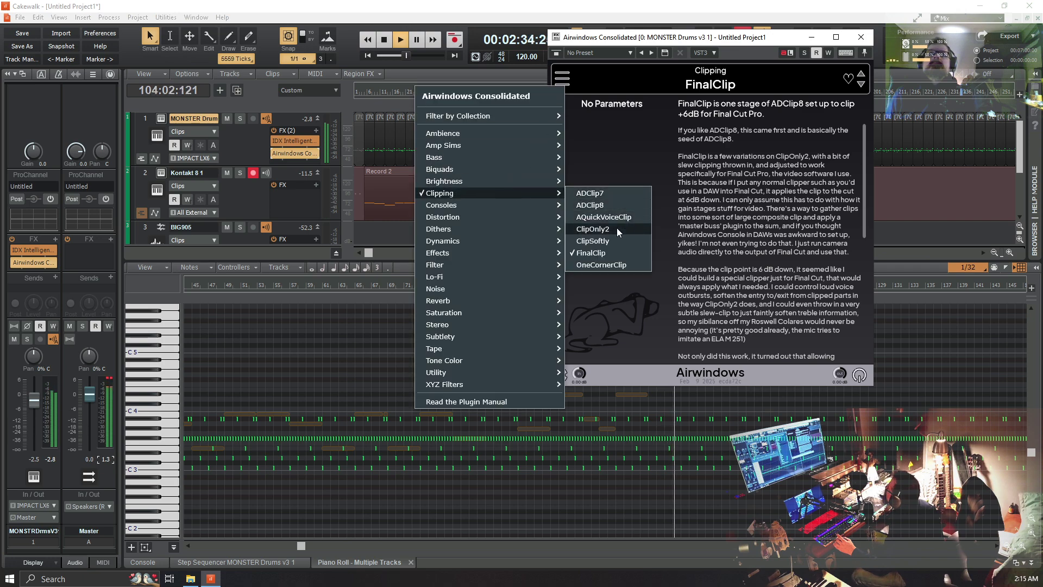
{"action": "left_click", "coordinate": [613, 266]}
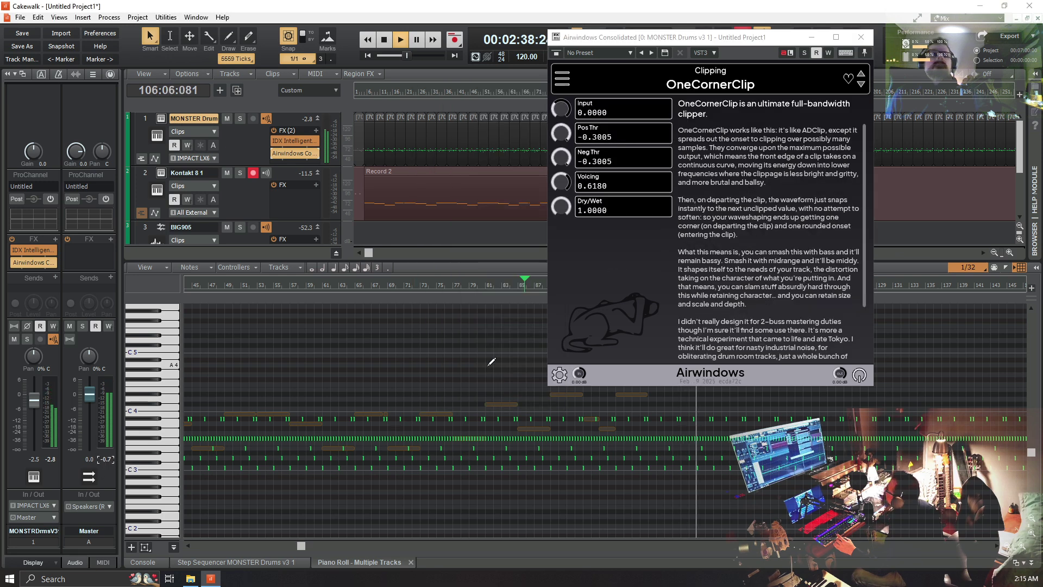
{"action": "key", "text": "space"}
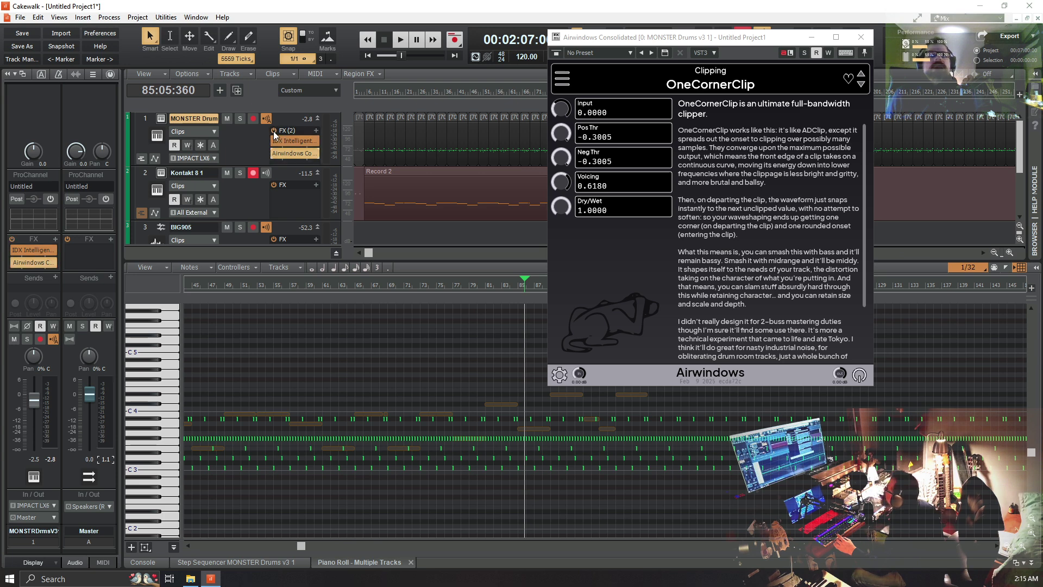
Switch the Airwindows clipper to ClipOnly2 and reopen the list of available effects
{"action": "left_click", "coordinate": [562, 81]}
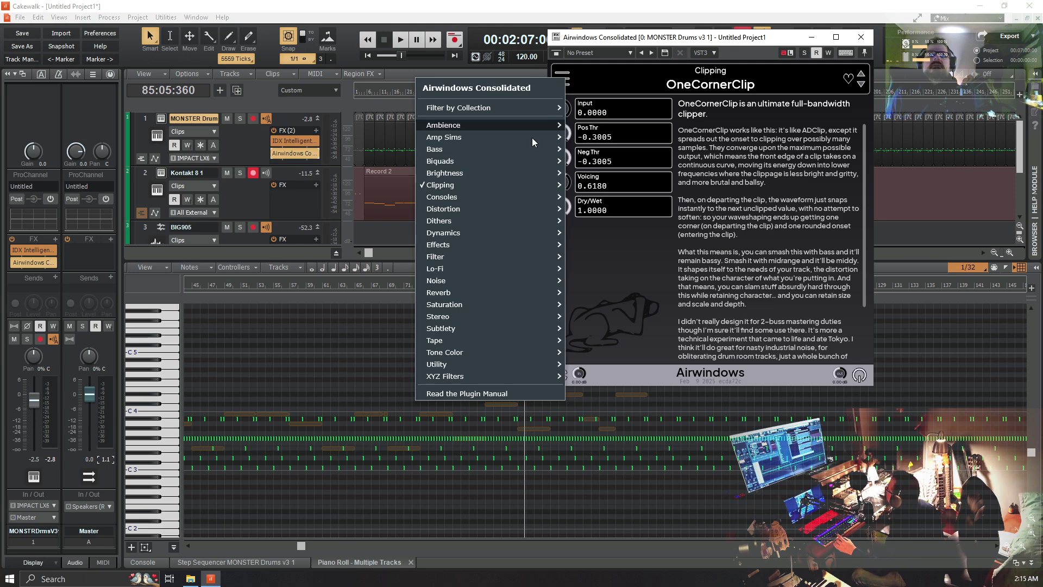
{"action": "mouse_move", "coordinate": [511, 184]}
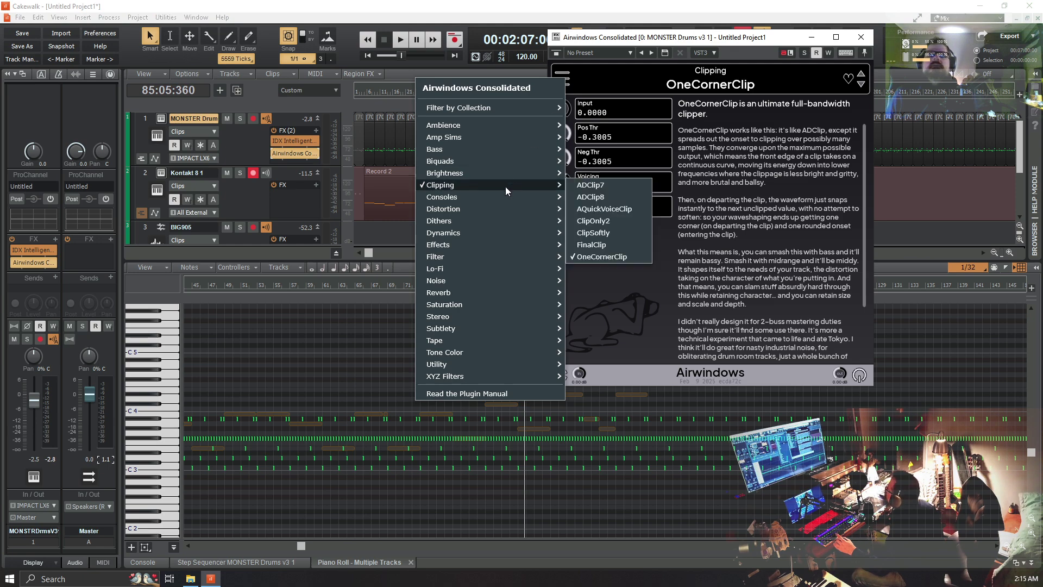
{"action": "left_click", "coordinate": [627, 221]}
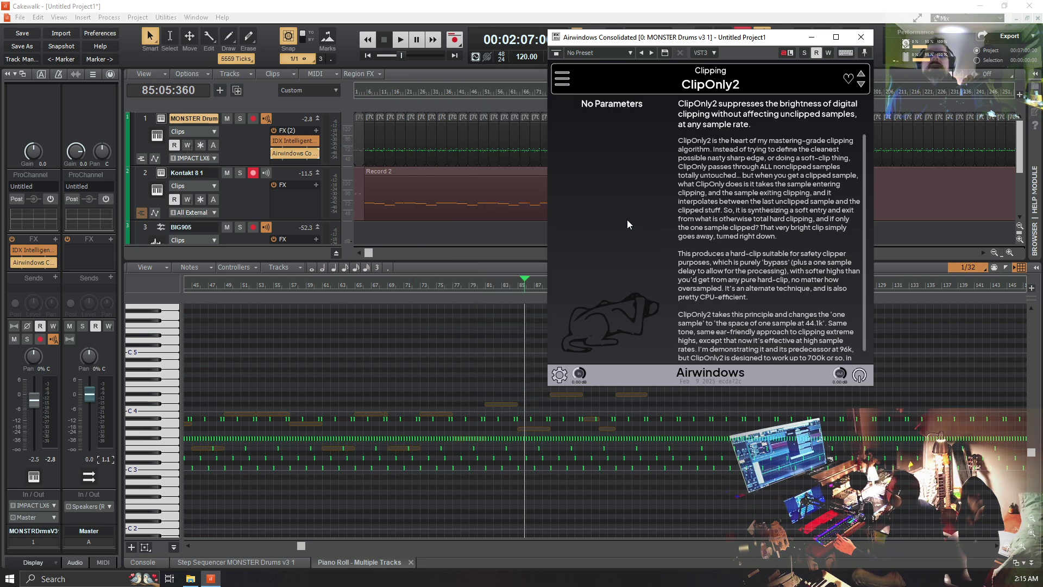
{"action": "left_click", "coordinate": [561, 78]}
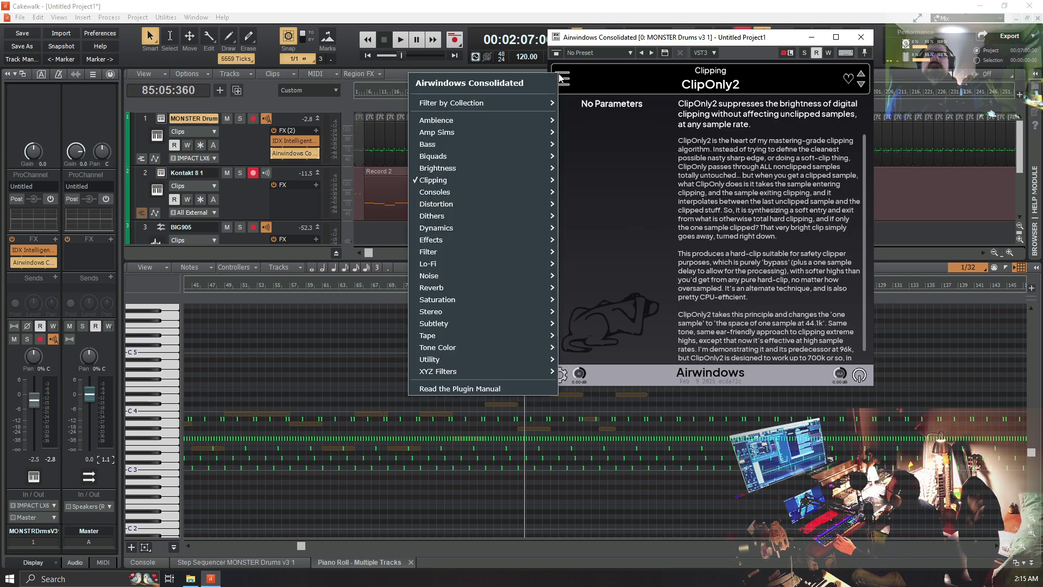
{"action": "mouse_move", "coordinate": [513, 169]}
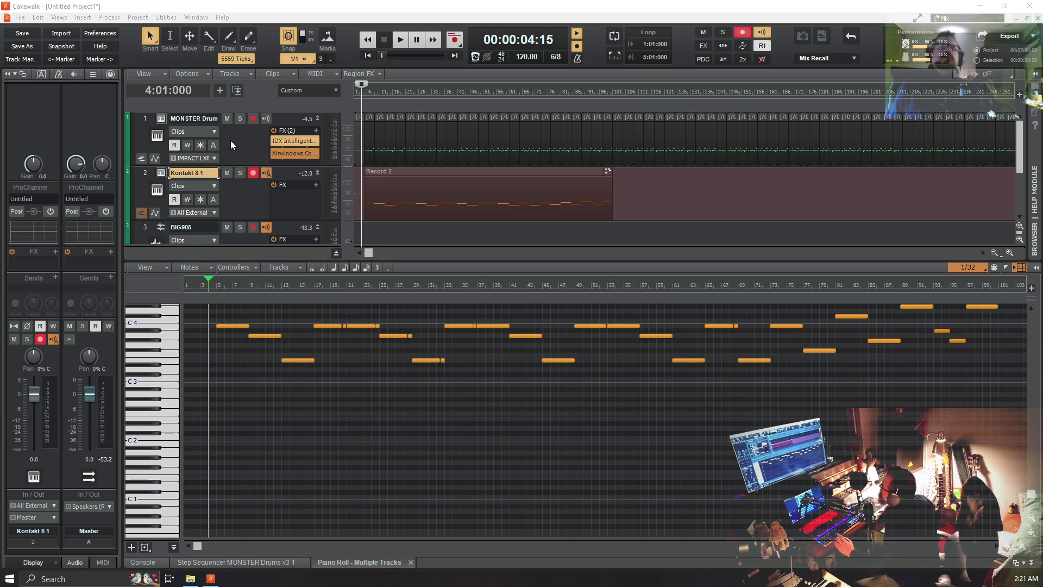
Review the IDX Intelligent Dynamics and Airwindows Consolidated settings on the MONSTER Drums track, closing each window after viewing
{"action": "left_click", "coordinate": [243, 145]}
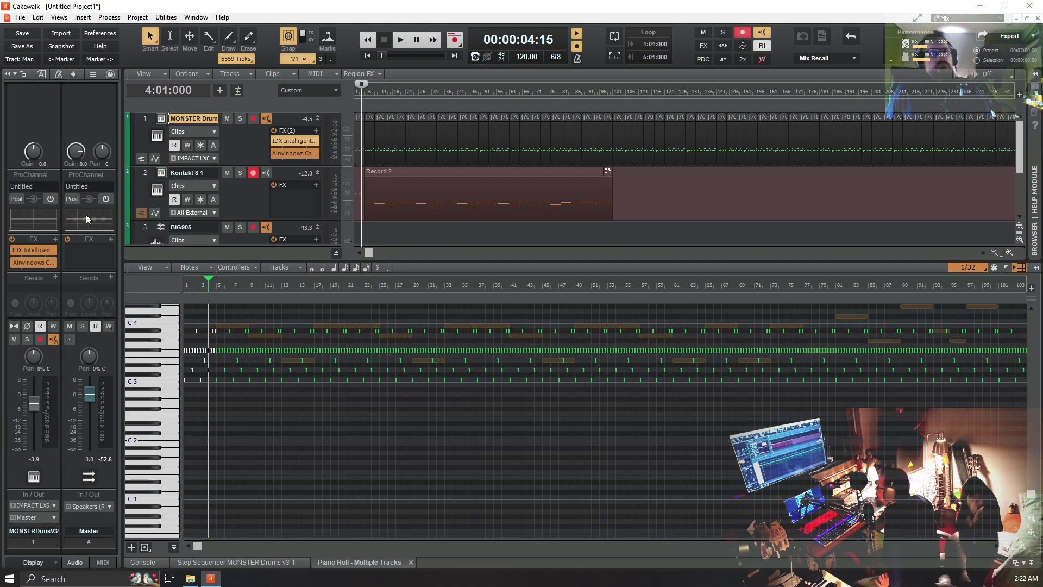
{"action": "double_click", "coordinate": [290, 141]}
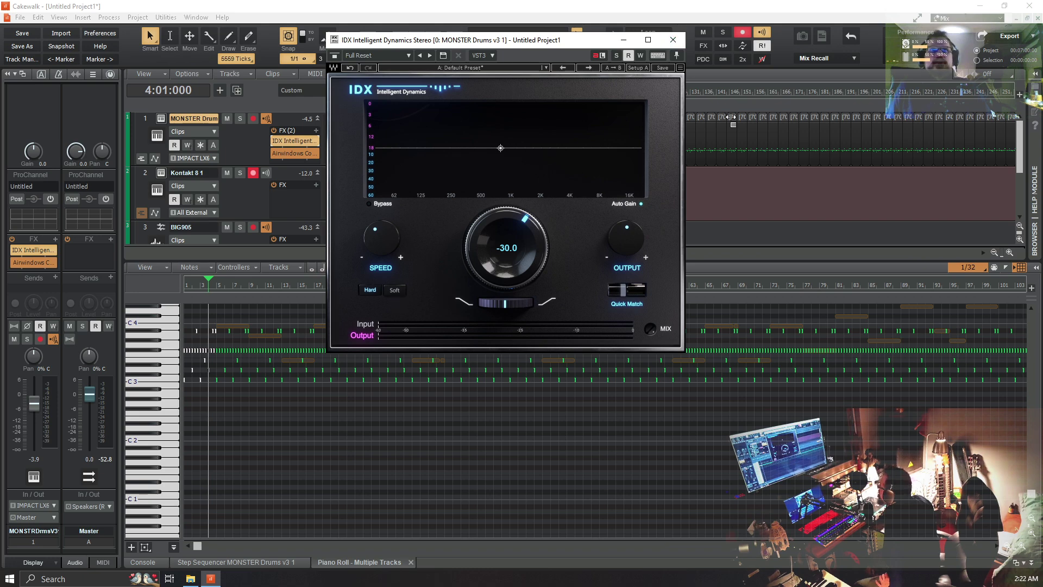
{"action": "left_click", "coordinate": [673, 40]}
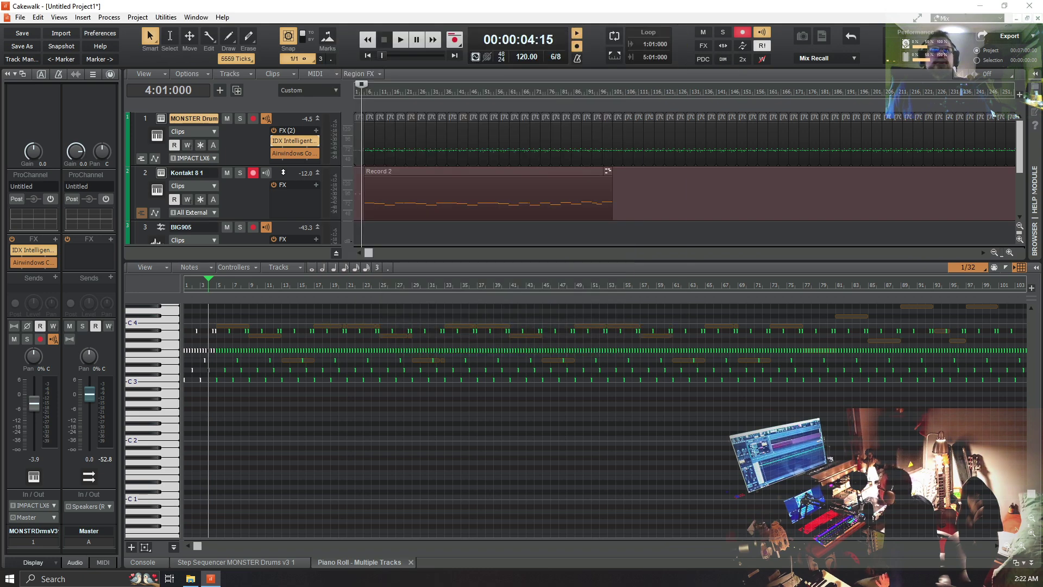
{"action": "double_click", "coordinate": [291, 154]}
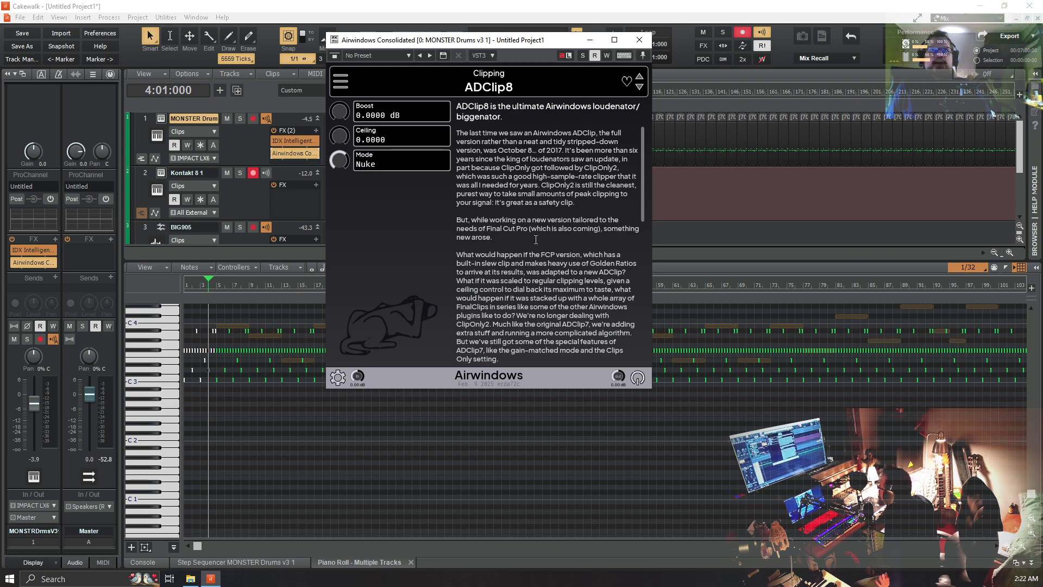
{"action": "left_click", "coordinate": [639, 39]}
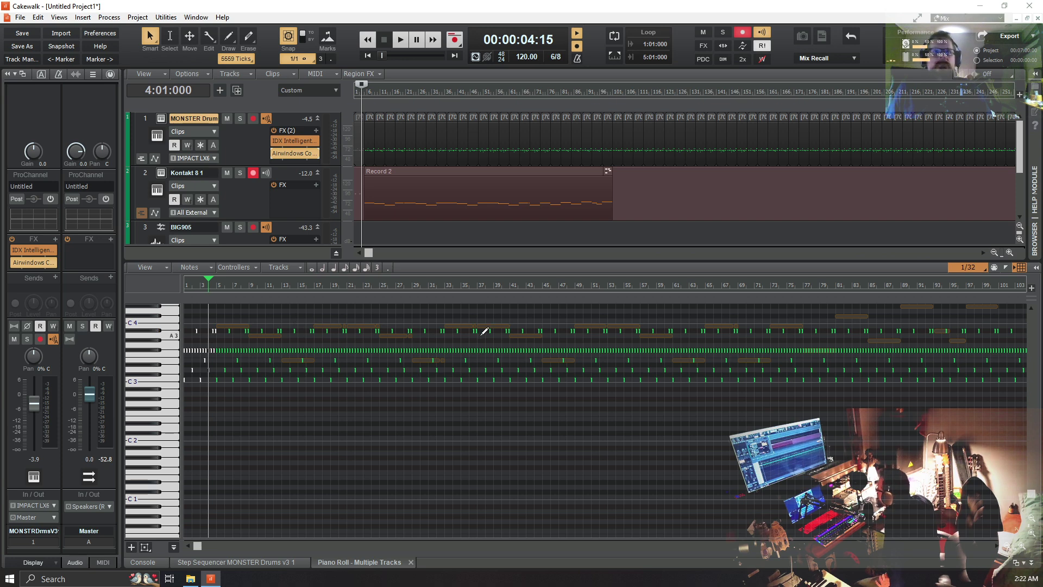
Select the Record 2 clip on the Kontakt 8 1 track and audition the project briefly from measure 4
{"action": "left_click", "coordinate": [464, 173]}
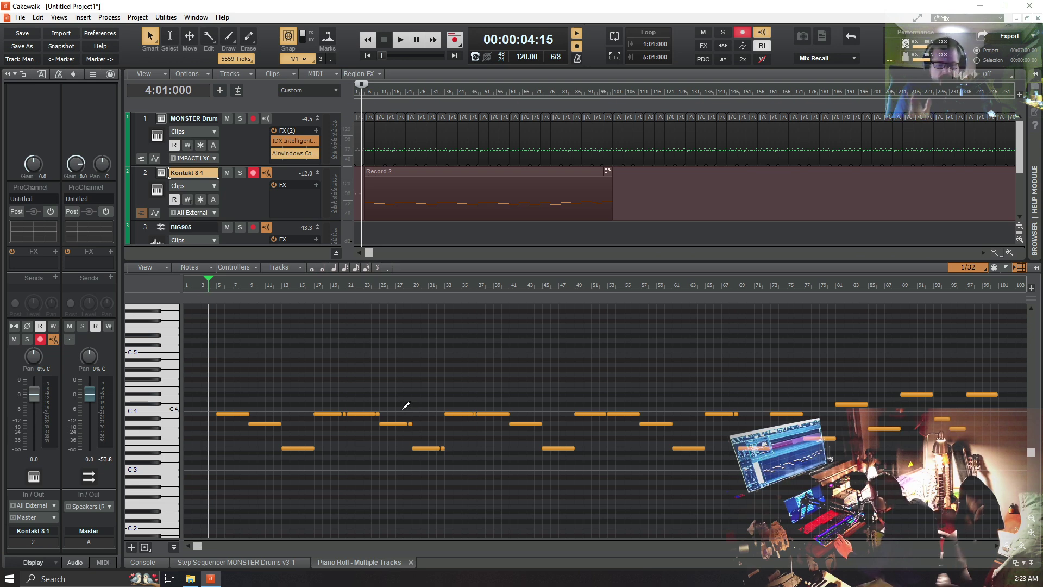
{"action": "key", "text": "space"}
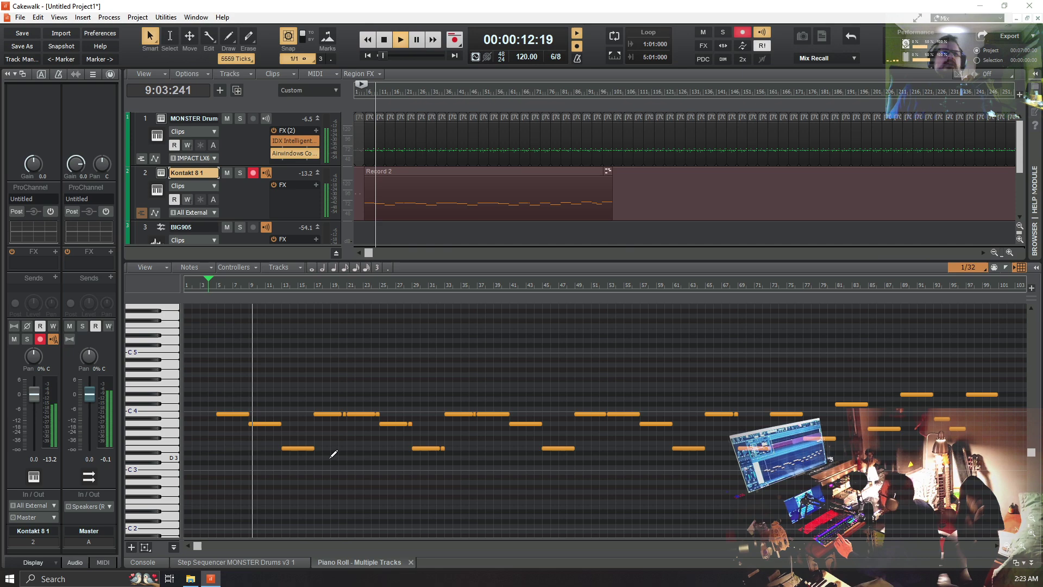
{"action": "key", "text": "space"}
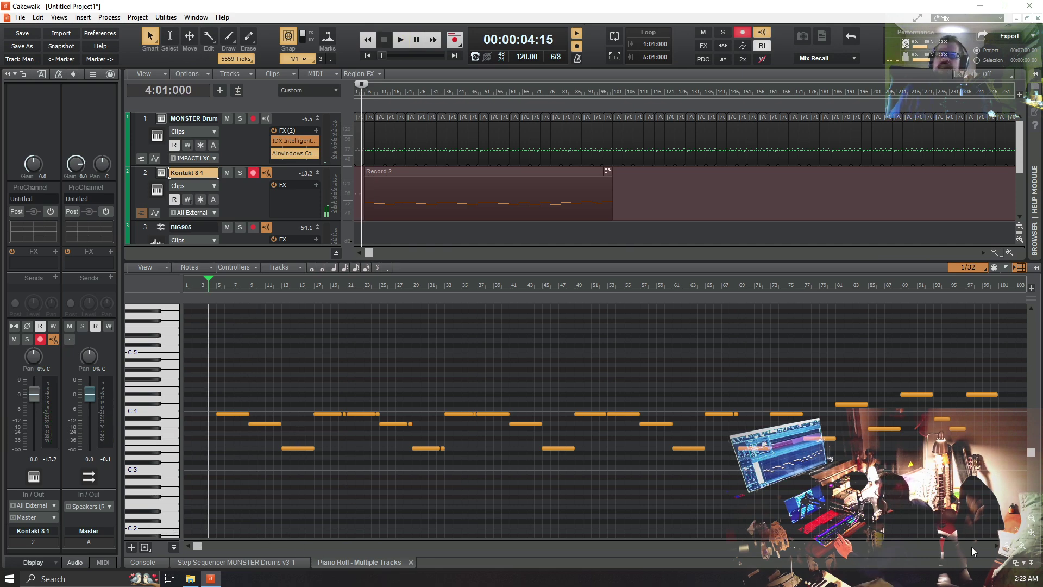
Align the start of the second Kontakt 8 1 note with measure 9 in the piano roll and audition the passage
{"action": "left_click", "coordinate": [1024, 550]}
{"action": "left_click", "coordinate": [1024, 549]}
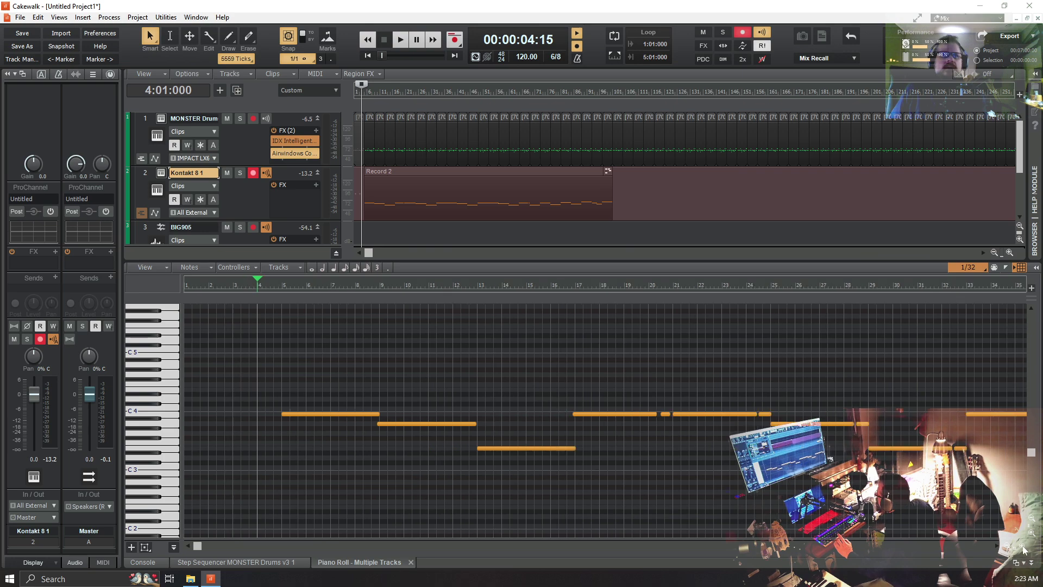
{"action": "left_click", "coordinate": [1024, 550]}
{"action": "left_click", "coordinate": [1023, 549]}
{"action": "left_click", "coordinate": [1024, 550]}
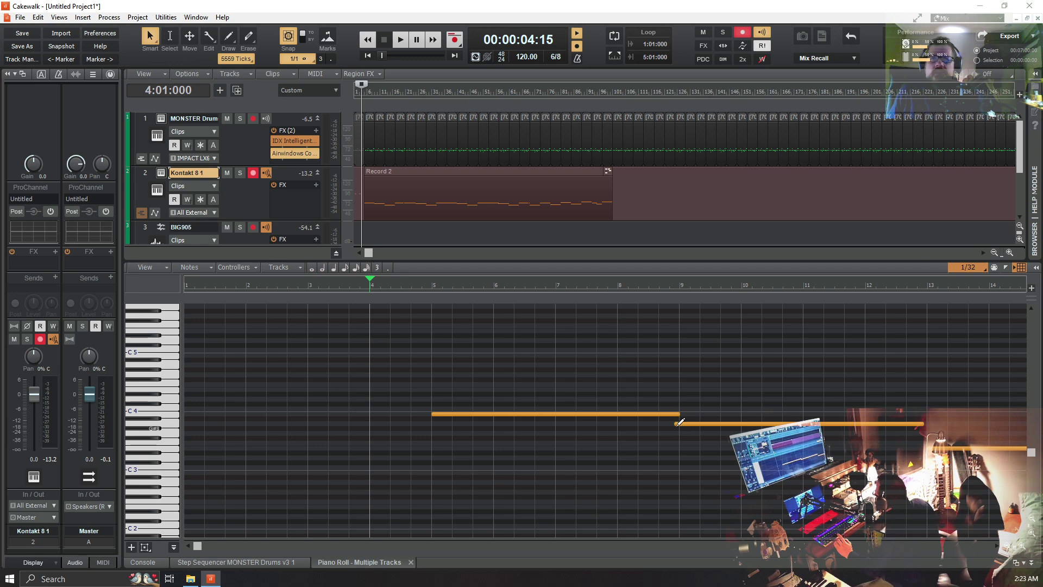
{"action": "left_click_drag", "start_coordinate": [676, 423], "coordinate": [683, 433]}
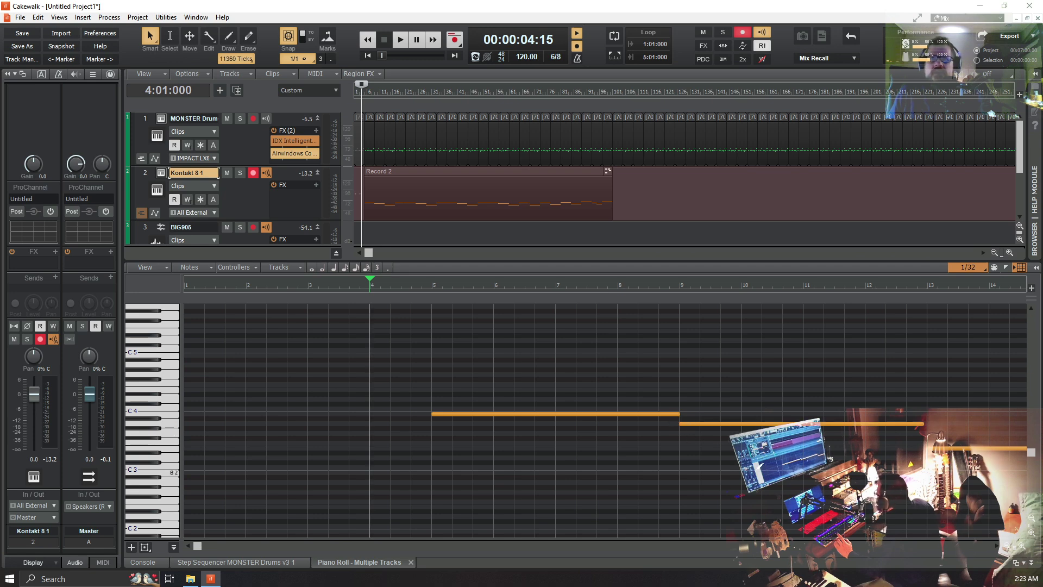
{"action": "key", "text": "space"}
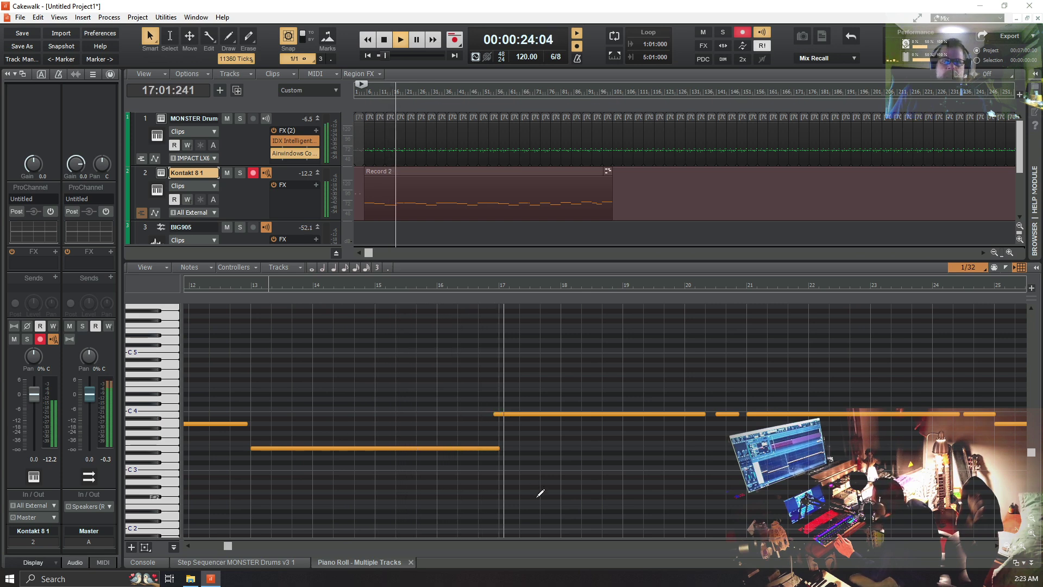
{"action": "key", "text": "space"}
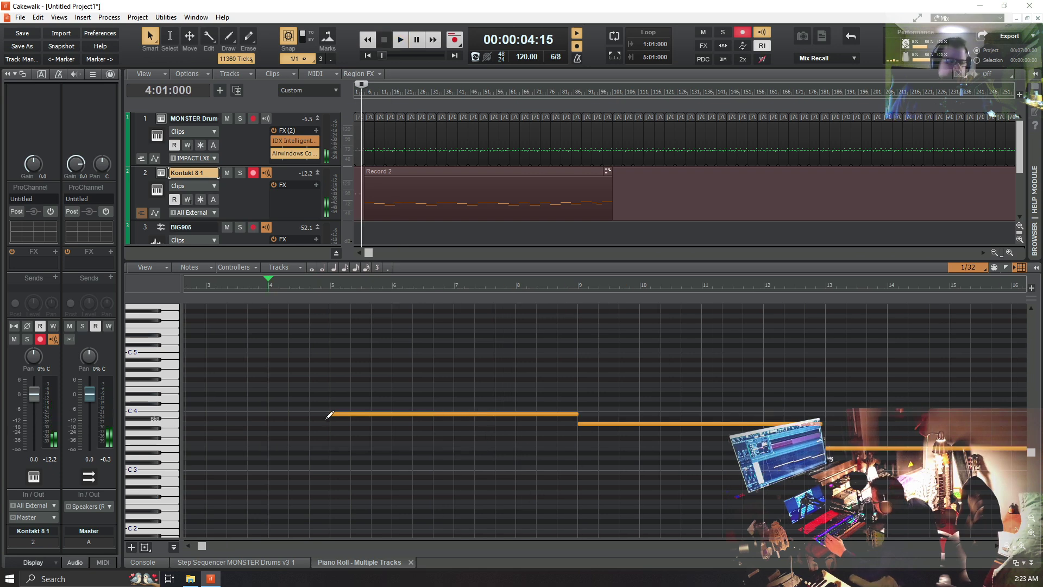
Align the start of the B3 note with measure 17 in the piano roll and audition the transition into it
{"action": "key", "text": "space"}
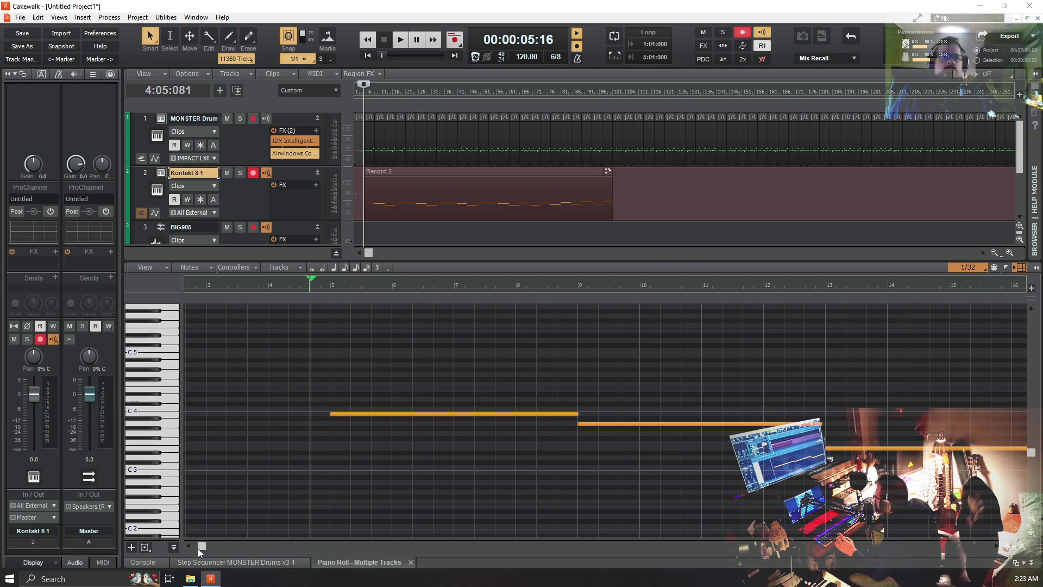
{"action": "left_click_drag", "start_coordinate": [199, 550], "coordinate": [233, 553]}
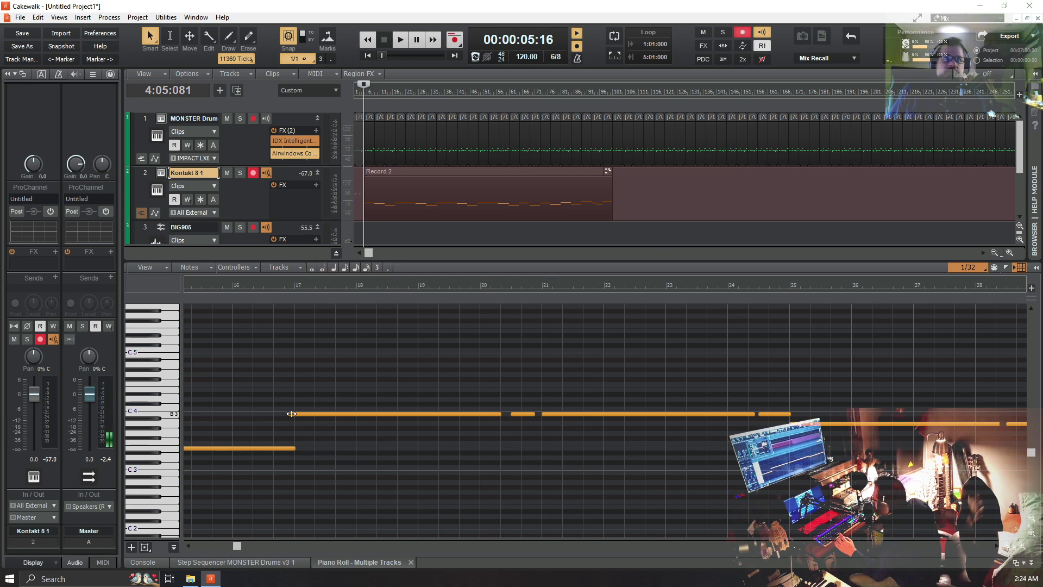
{"action": "mouse_move", "coordinate": [290, 413]}
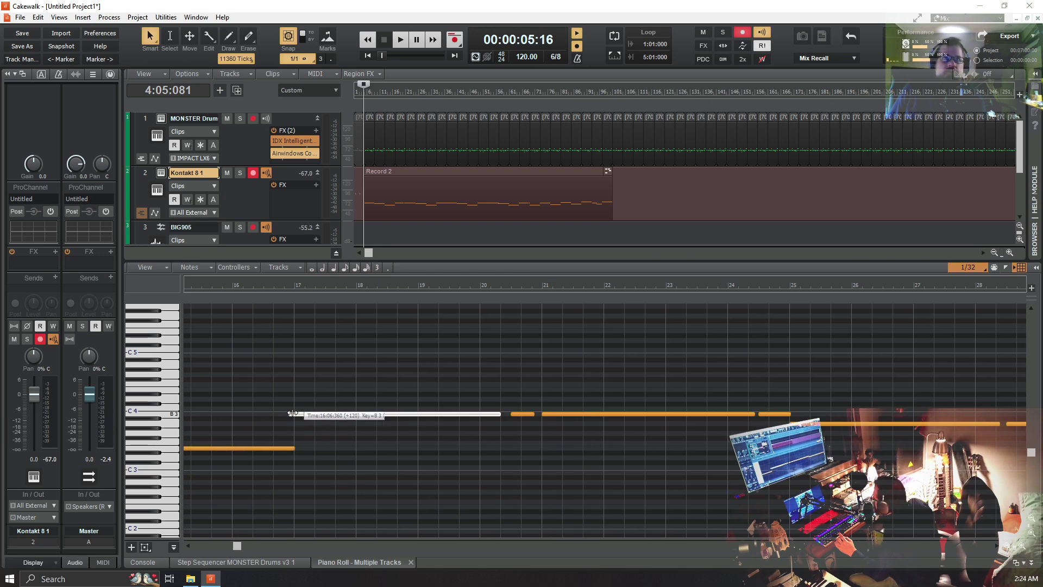
{"action": "left_click_drag", "start_coordinate": [291, 413], "coordinate": [299, 420]}
{"action": "left_click_drag", "start_coordinate": [297, 420], "coordinate": [294, 420]}
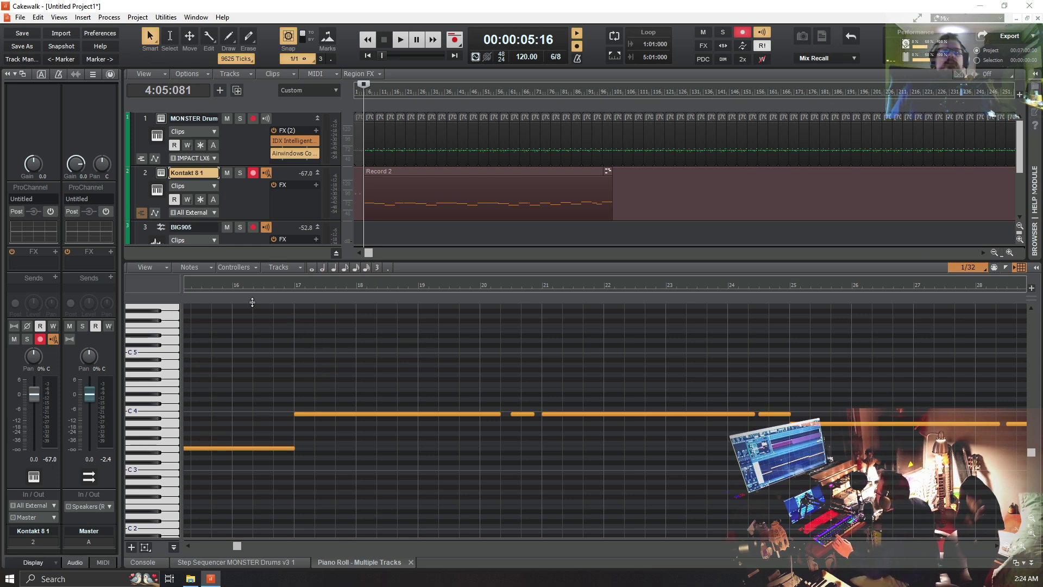
{"action": "left_click", "coordinate": [275, 287]}
{"action": "key", "text": "space"}
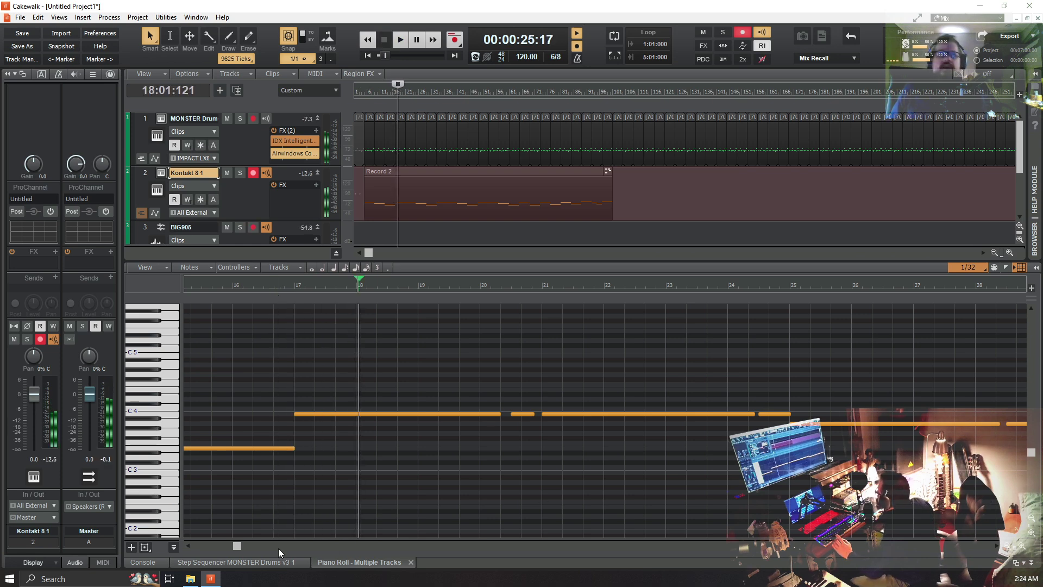
Trim the late-starting edges of the next notes so they begin on measures 37, 41, 45 and 49
{"action": "left_click_drag", "start_coordinate": [237, 544], "coordinate": [282, 553]}
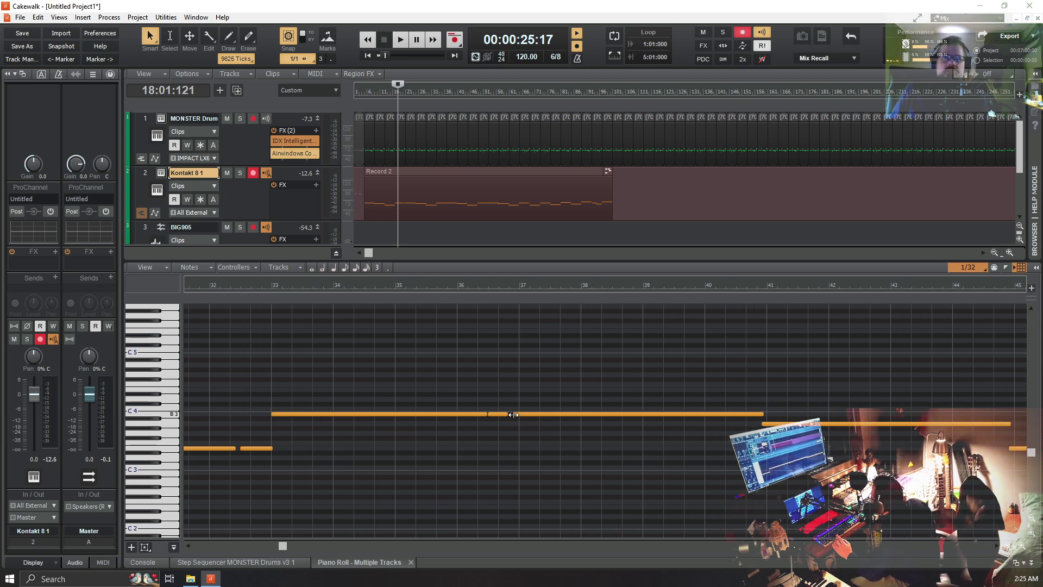
{"action": "left_click_drag", "start_coordinate": [513, 414], "coordinate": [519, 414]}
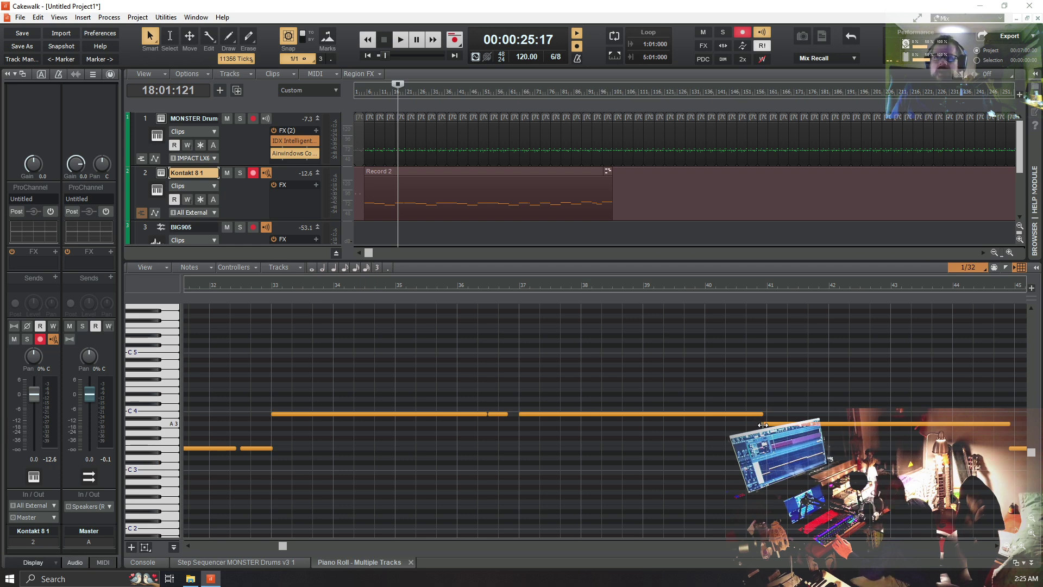
{"action": "left_click_drag", "start_coordinate": [763, 426], "coordinate": [767, 425]}
{"action": "left_click_drag", "start_coordinate": [286, 545], "coordinate": [301, 549]}
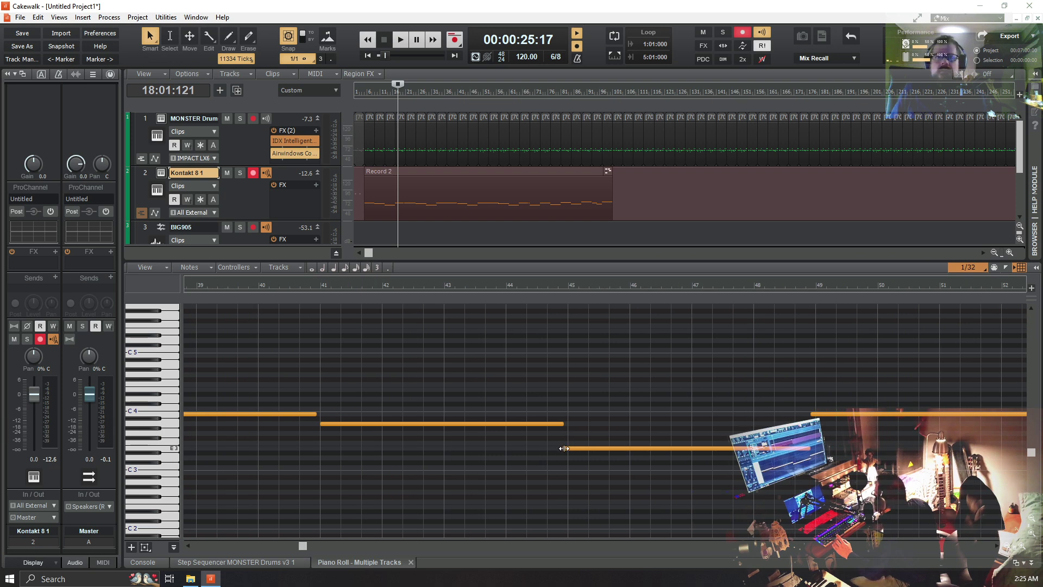
{"action": "left_click_drag", "start_coordinate": [564, 448], "coordinate": [569, 448]}
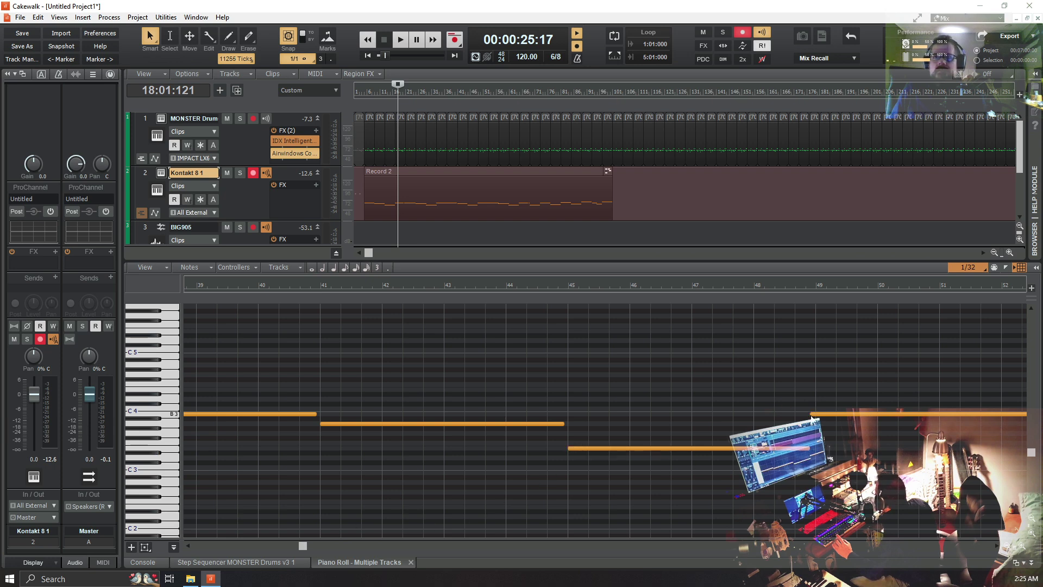
{"action": "left_click_drag", "start_coordinate": [811, 415], "coordinate": [816, 414]}
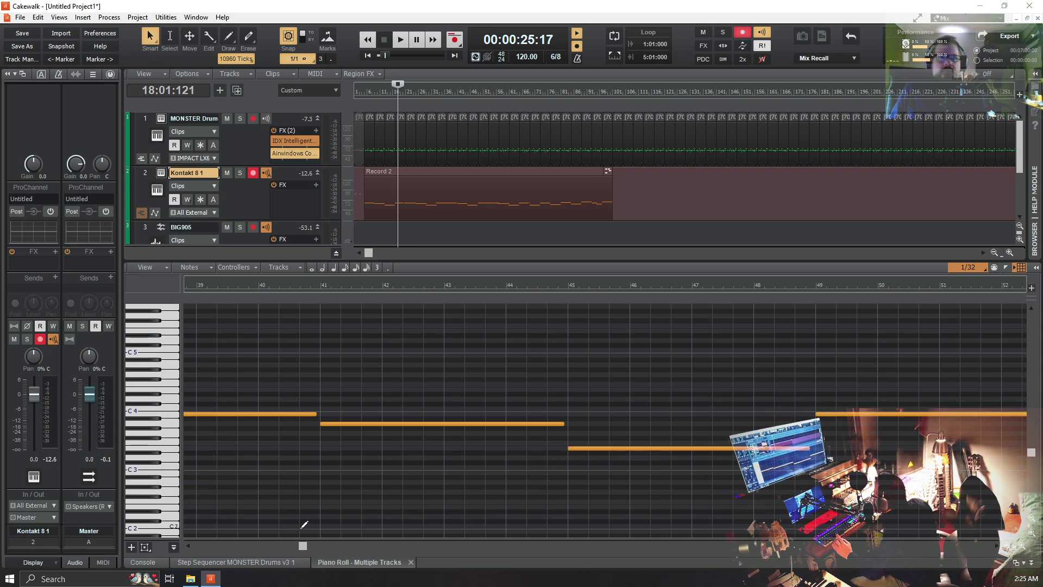
Select the four notes starting near measures 53, 57, 61 and 65 and shift them together onto those measure lines
{"action": "left_click_drag", "start_coordinate": [306, 544], "coordinate": [330, 553]}
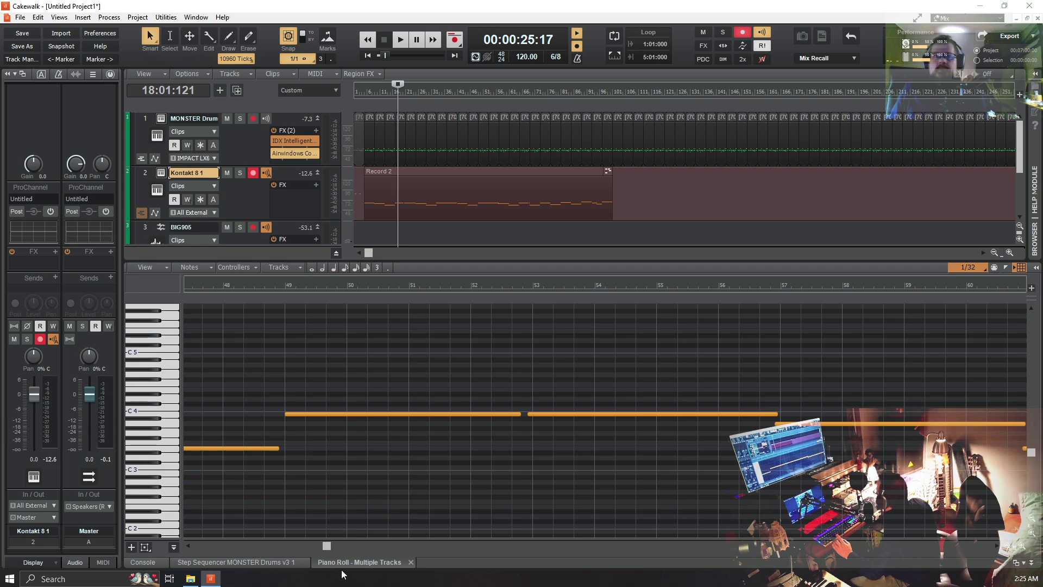
{"action": "left_click_drag", "start_coordinate": [327, 540], "coordinate": [341, 547]}
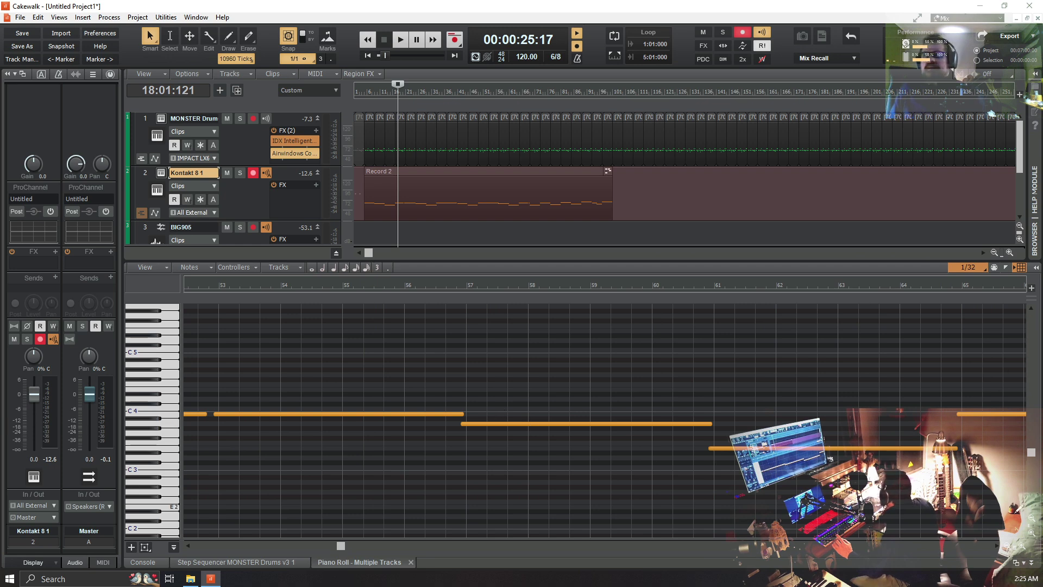
{"action": "left_click", "coordinate": [1010, 552]}
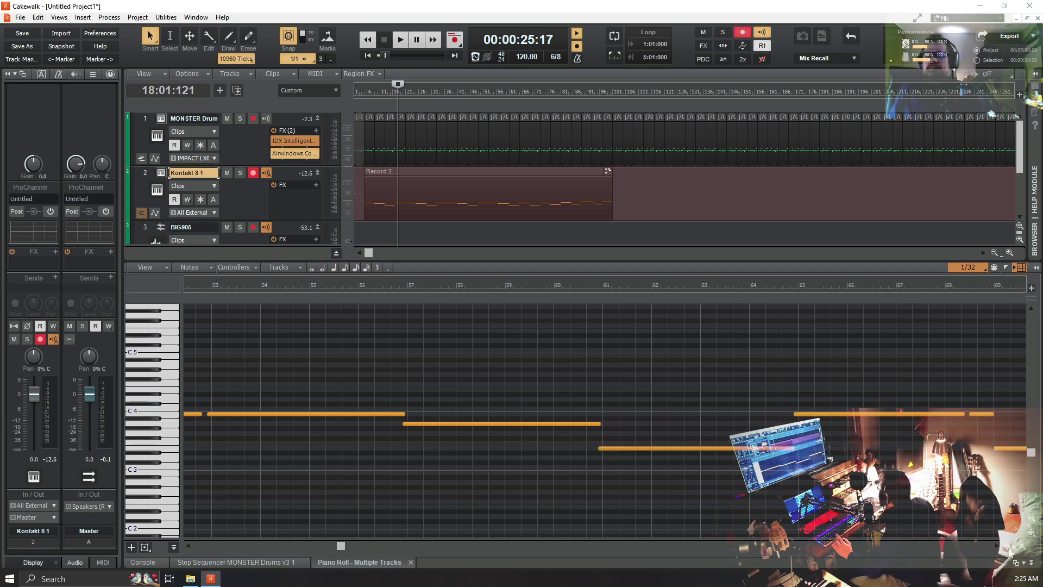
{"action": "left_click", "coordinate": [1010, 552]}
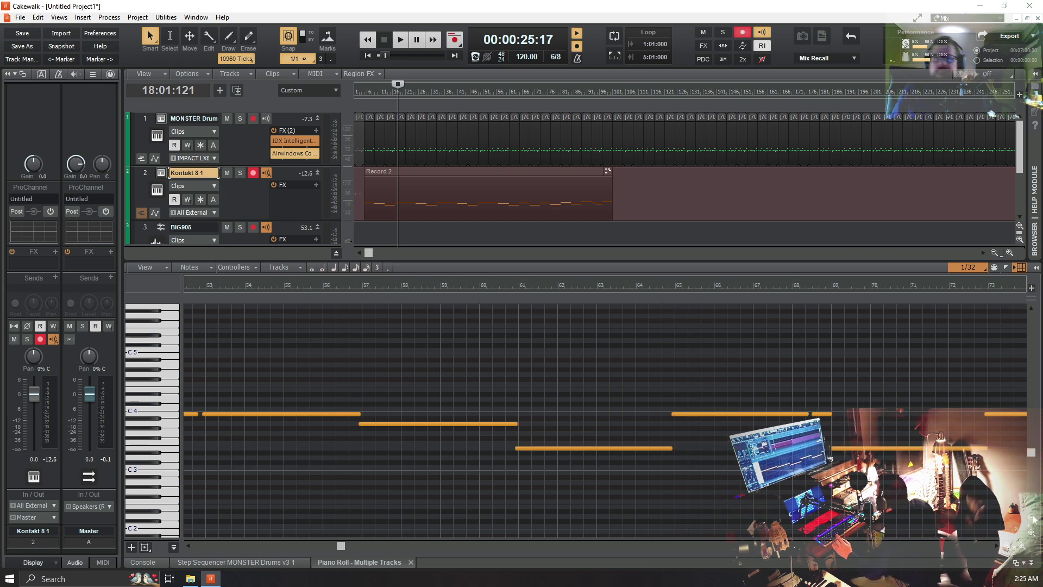
{"action": "left_click", "coordinate": [1010, 552]}
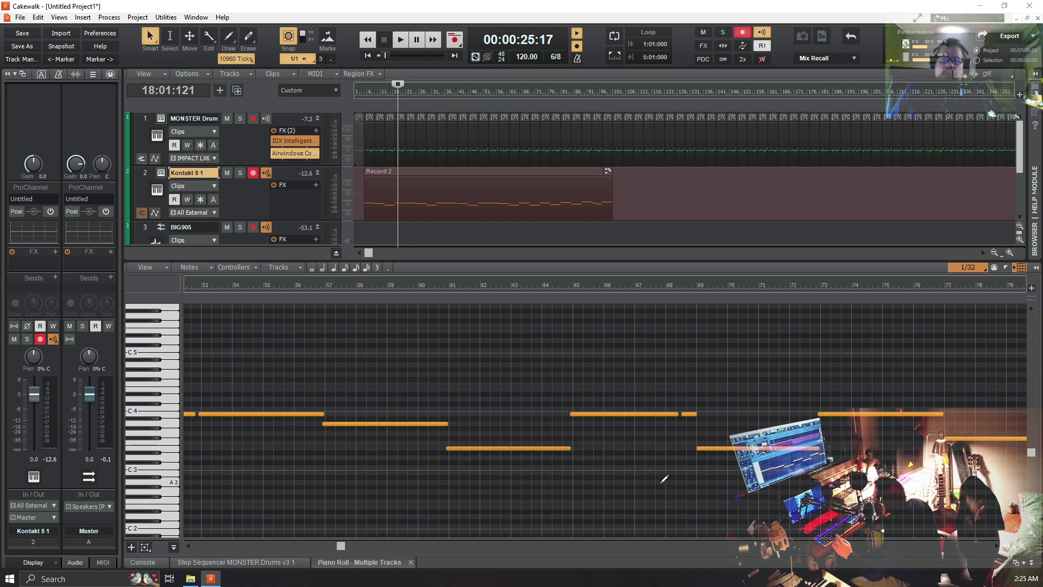
{"action": "left_click_drag", "start_coordinate": [672, 477], "coordinate": [207, 341]}
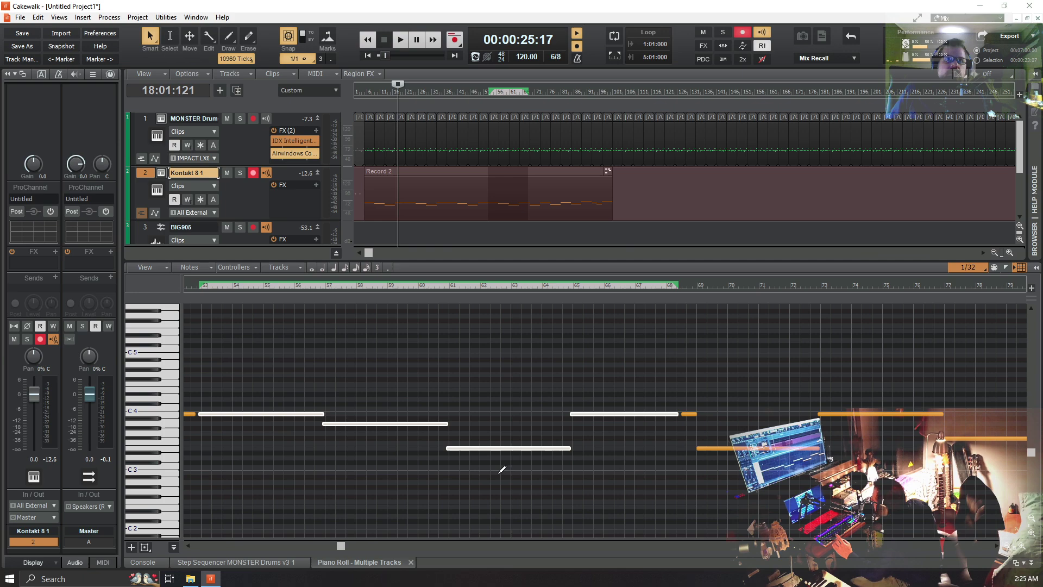
{"action": "left_click", "coordinate": [485, 448]}
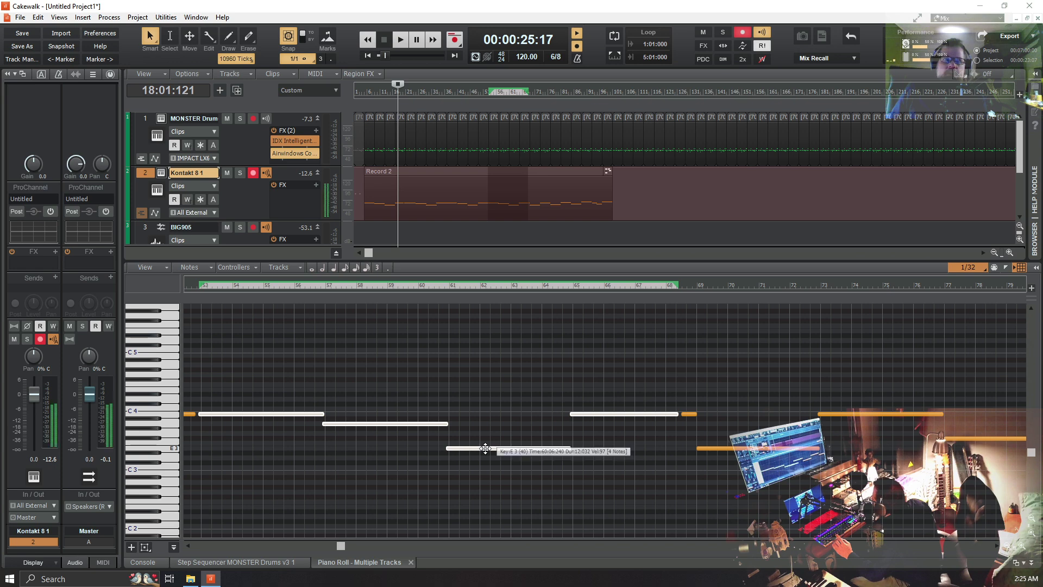
{"action": "left_click_drag", "start_coordinate": [485, 449], "coordinate": [487, 448]}
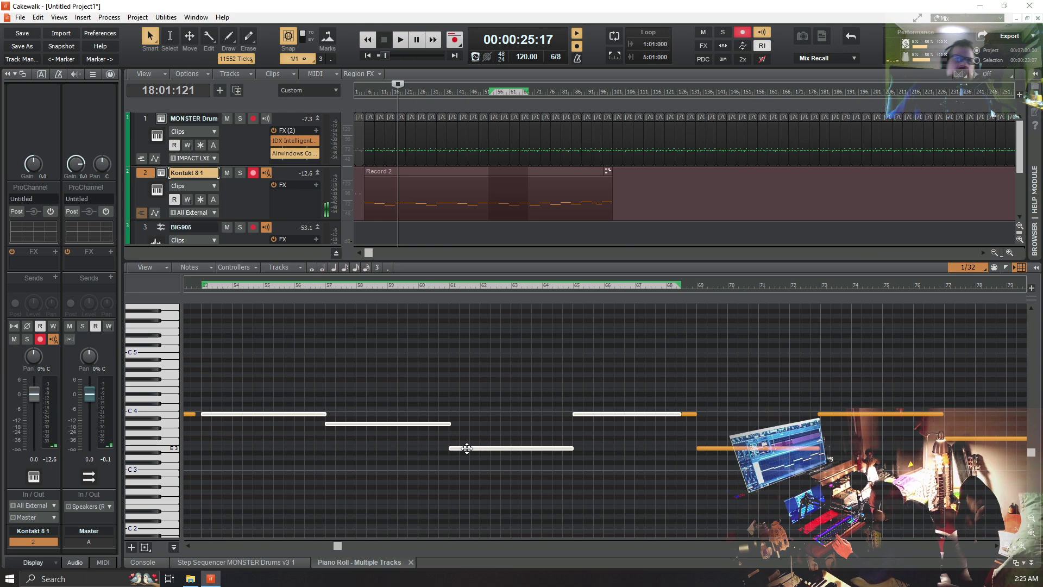
Audition the shifted notes from just before measure 53
{"action": "left_click", "coordinate": [193, 282]}
{"action": "key", "text": "space"}
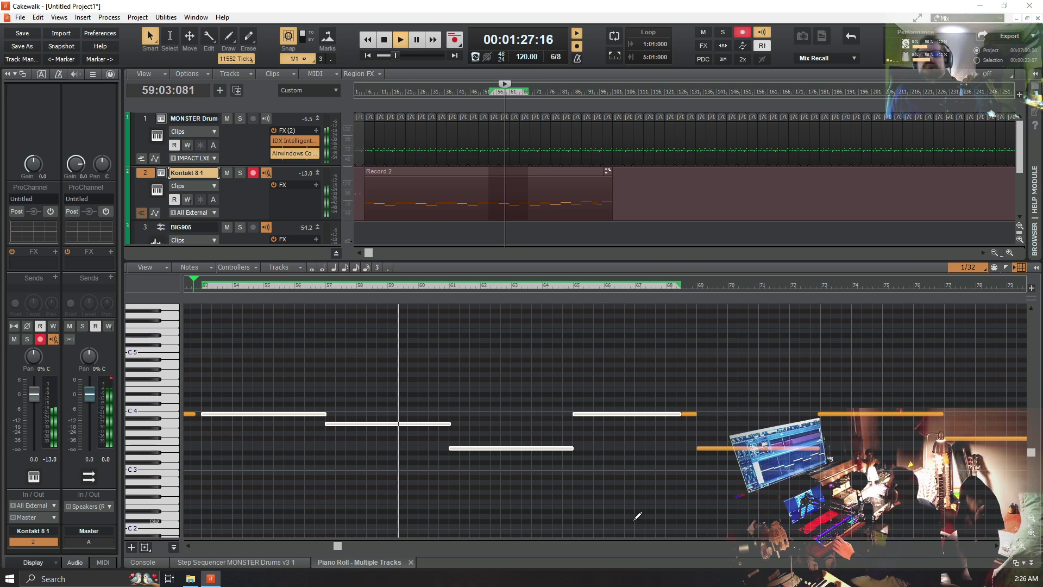
{"action": "key", "text": "space"}
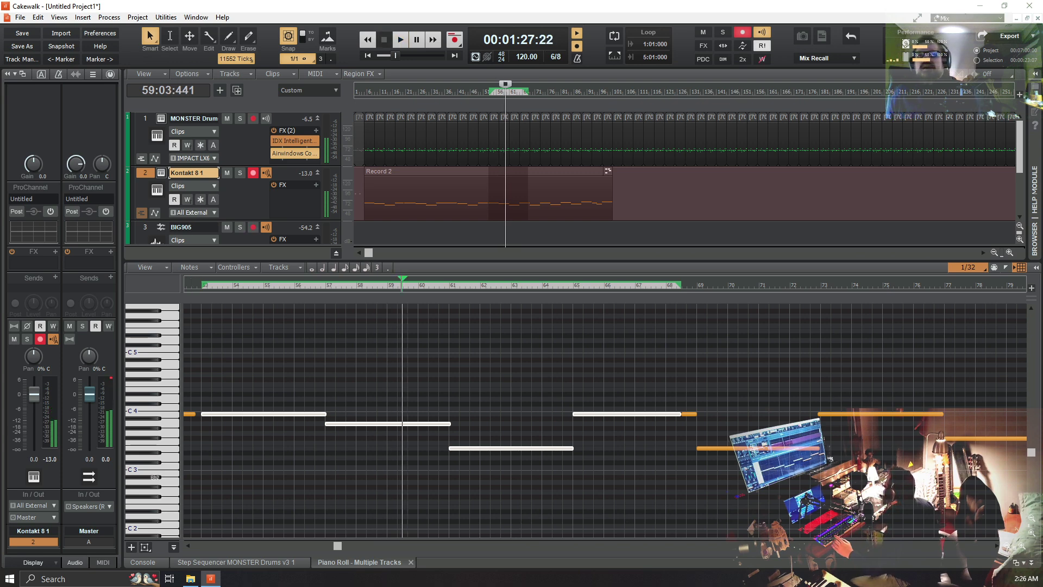
Align the start of the B3 note near measure 73 with the measure line
{"action": "left_click", "coordinate": [852, 413]}
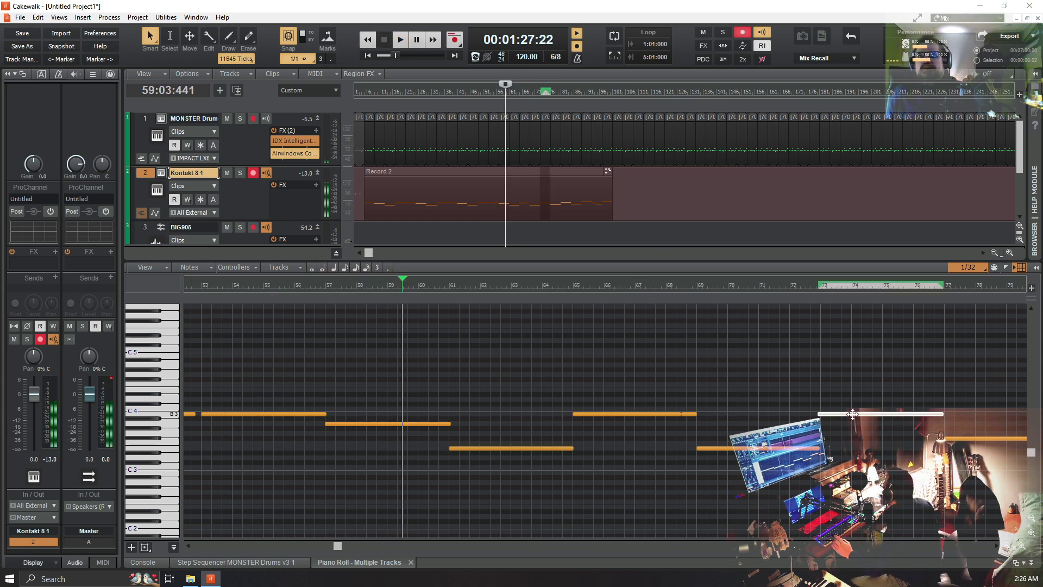
{"action": "left_click", "coordinate": [1021, 550]}
{"action": "left_click", "coordinate": [1021, 548]}
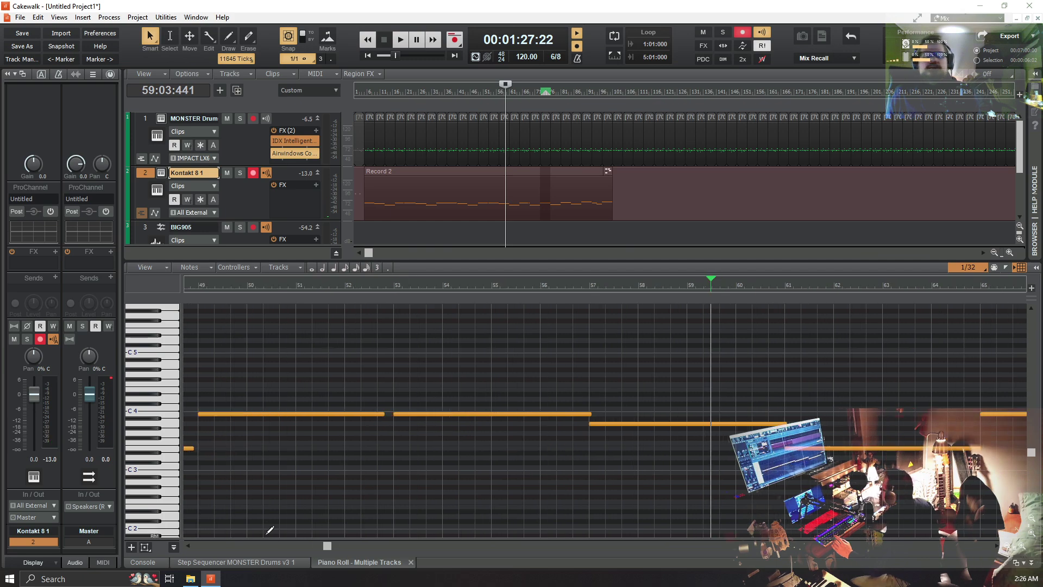
{"action": "left_click_drag", "start_coordinate": [324, 546], "coordinate": [383, 552]}
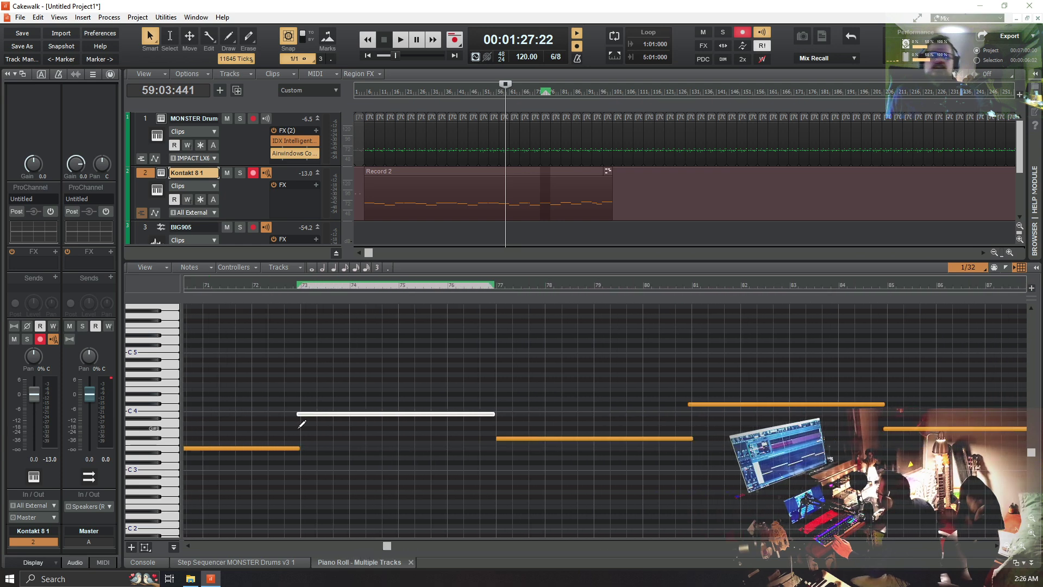
{"action": "left_click_drag", "start_coordinate": [296, 415], "coordinate": [300, 415]}
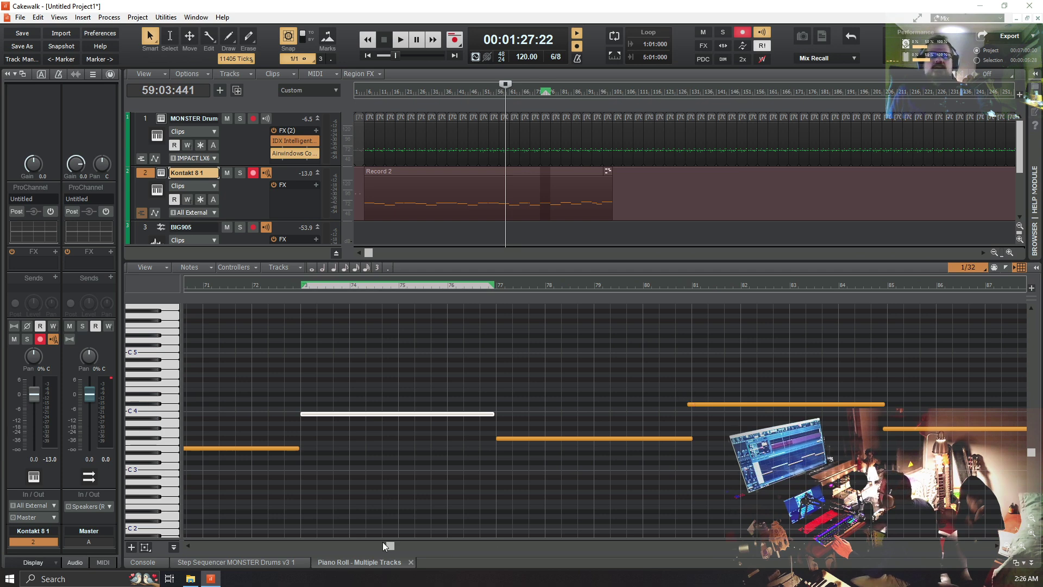
Select the three notes starting near measures 81, 85 and 89 and shift them together onto those measure lines
{"action": "left_click_drag", "start_coordinate": [390, 543], "coordinate": [404, 548]}
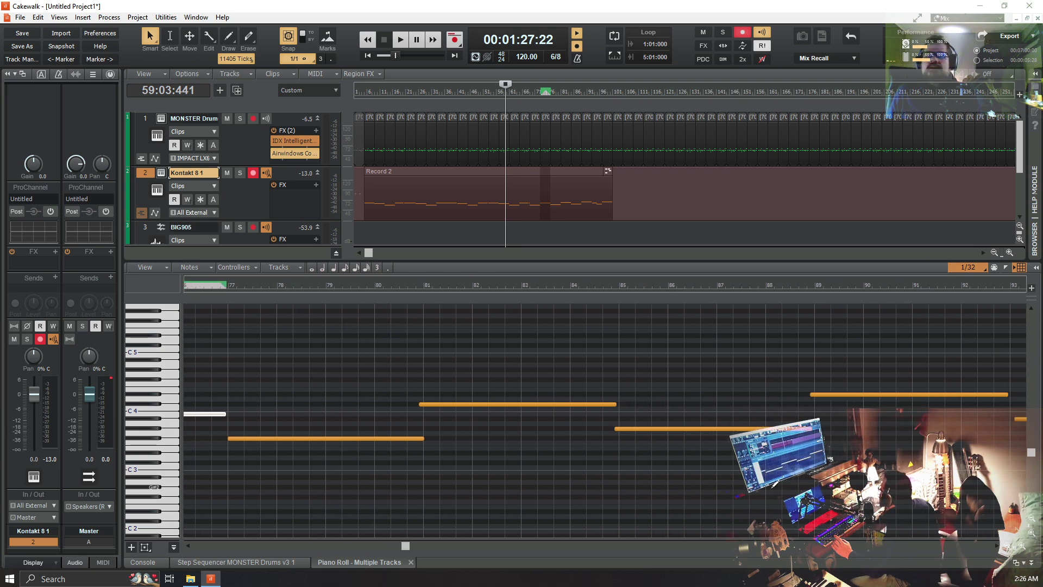
{"action": "left_click_drag", "start_coordinate": [858, 443], "coordinate": [545, 340]}
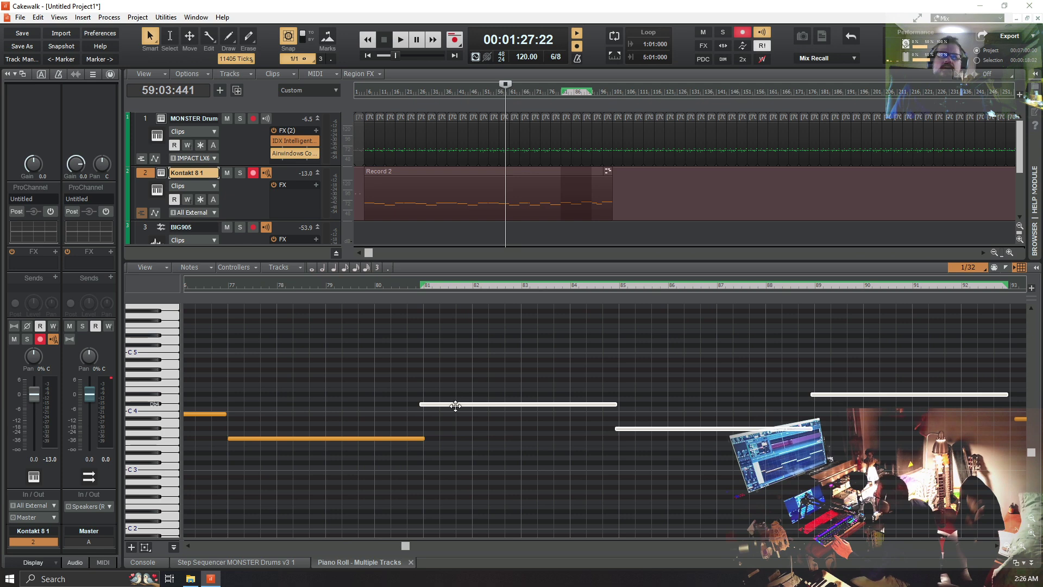
{"action": "left_click_drag", "start_coordinate": [455, 405], "coordinate": [461, 412]}
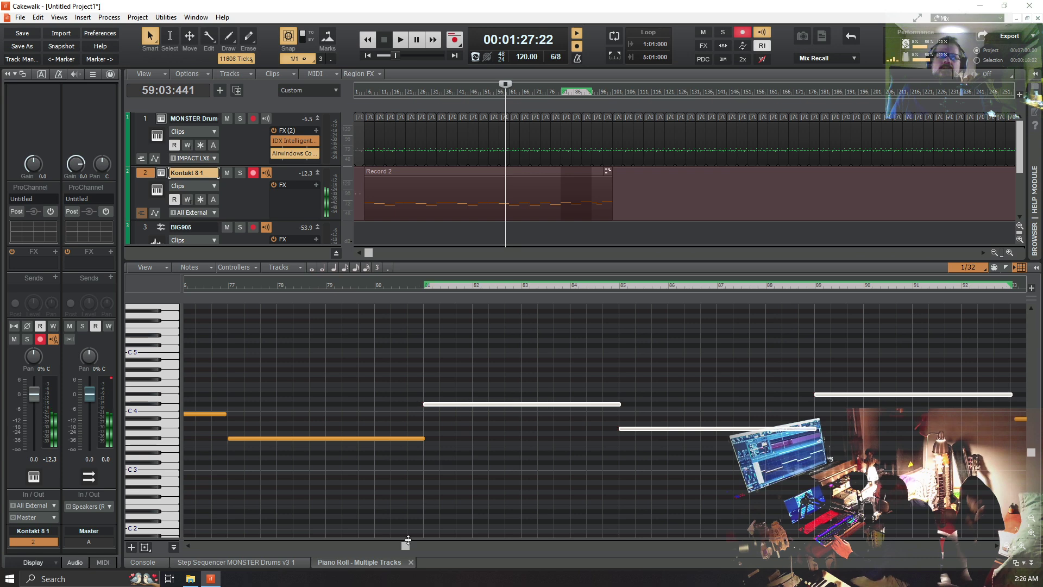
Move the two short notes near the end of the clip so they start on measures 93 and 95
{"action": "left_click_drag", "start_coordinate": [406, 543], "coordinate": [427, 544]}
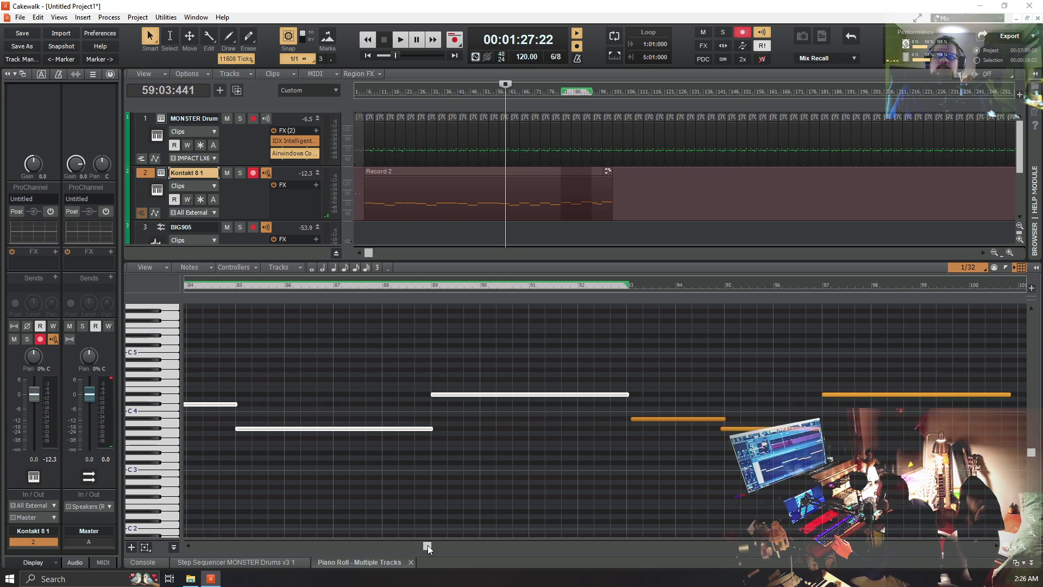
{"action": "left_click", "coordinate": [684, 418]}
{"action": "left_click_drag", "start_coordinate": [683, 418], "coordinate": [679, 419]}
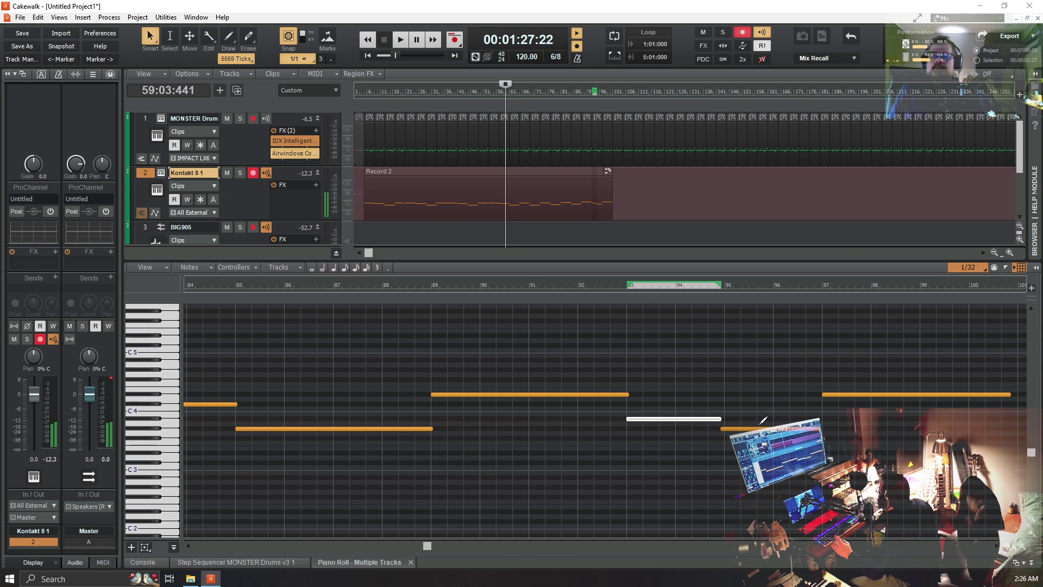
{"action": "left_click_drag", "start_coordinate": [767, 429], "coordinate": [774, 429]}
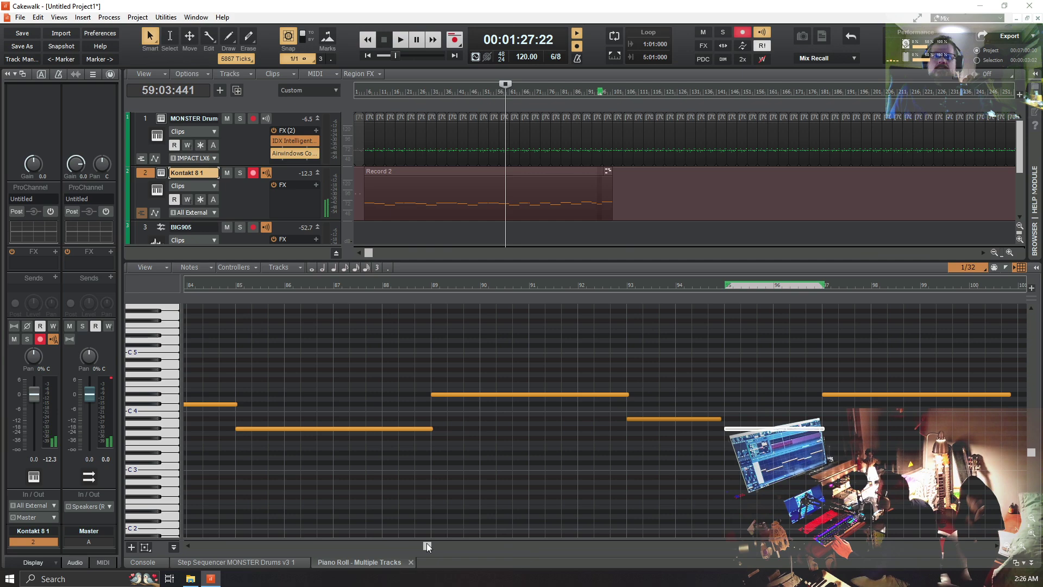
Return to measure 4 and audition the corrected Kontakt 8 1 notes from the start of the Record 2 clip
{"action": "mouse_move", "coordinate": [426, 543]}
{"action": "left_mouse_down"}
{"action": "mouse_move", "coordinate": [448, 550]}
{"action": "mouse_move", "coordinate": [421, 552]}
{"action": "left_mouse_up"}
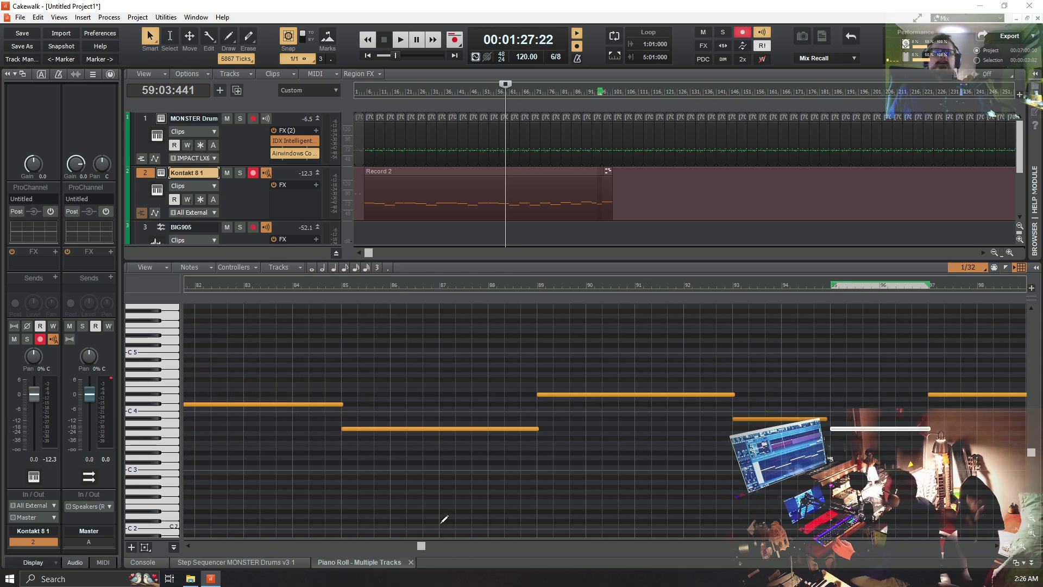
{"action": "left_click", "coordinate": [360, 190]}
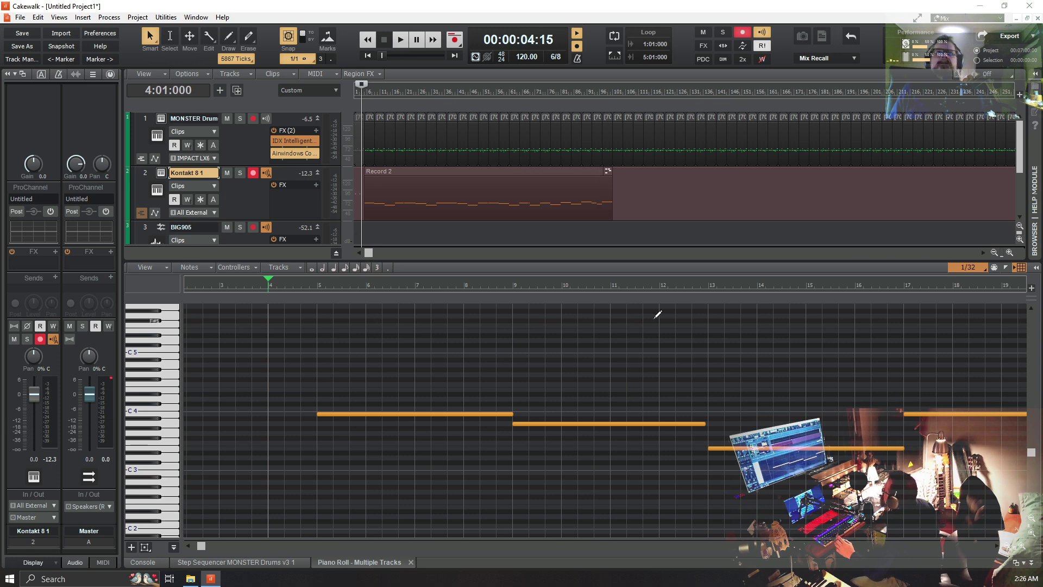
{"action": "key", "text": "space"}
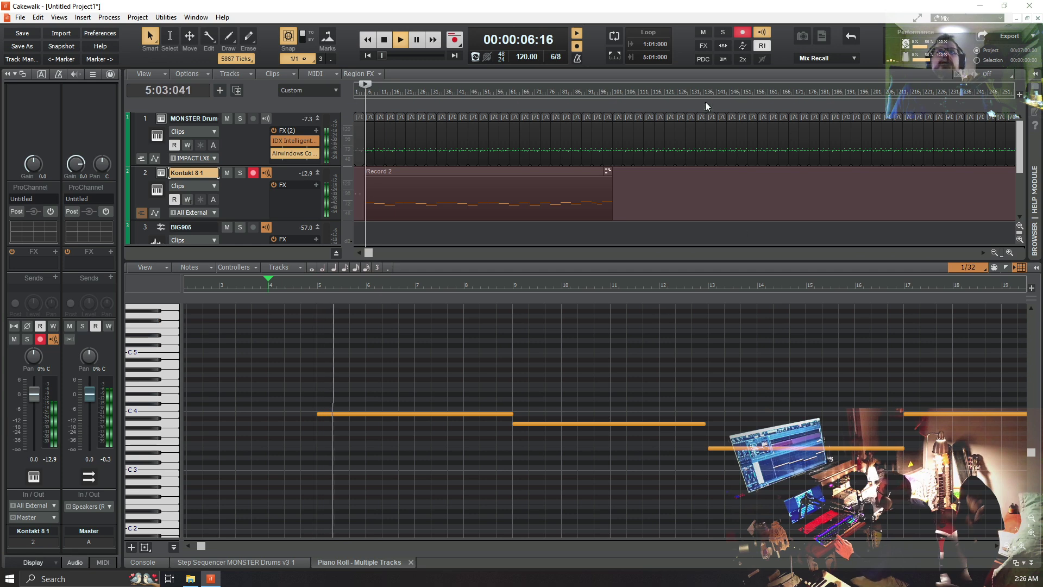
{"action": "key", "text": "space"}
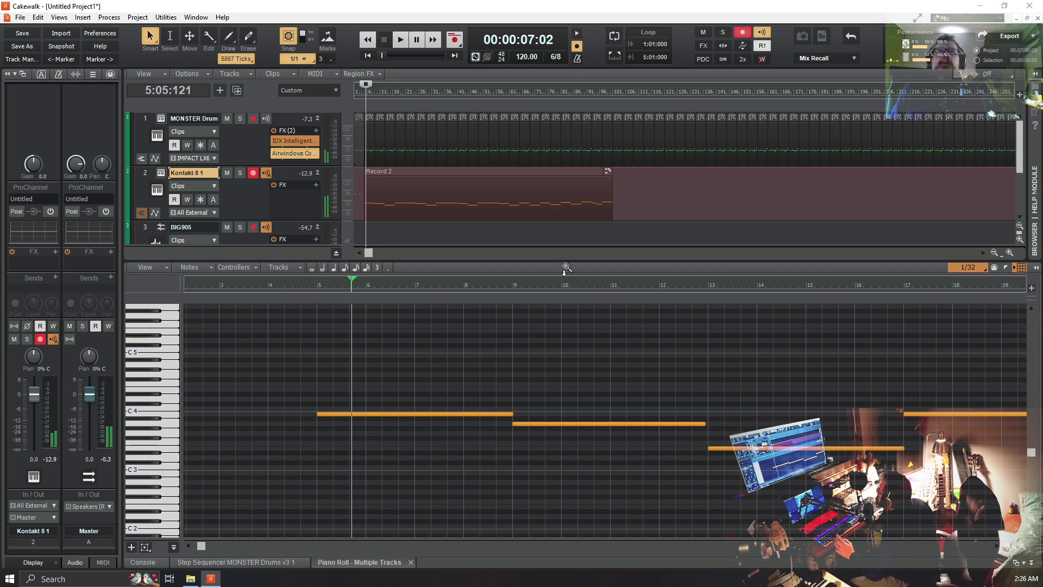
{"action": "left_click", "coordinate": [308, 282]}
{"action": "key", "text": "space"}
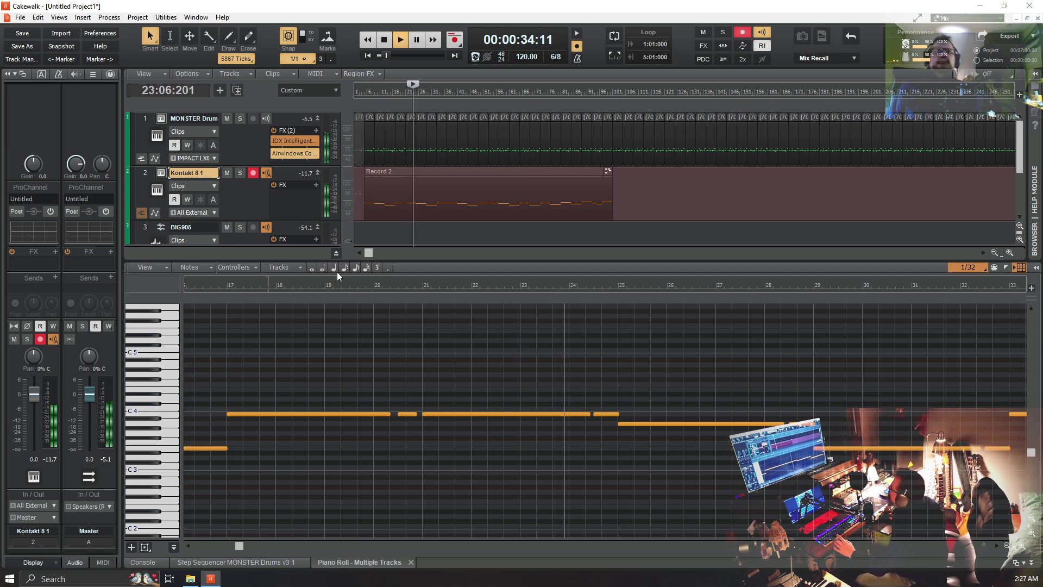
Shift the short B3 note just before measure 37 slightly later and stop playback
{"action": "left_click", "coordinate": [344, 286]}
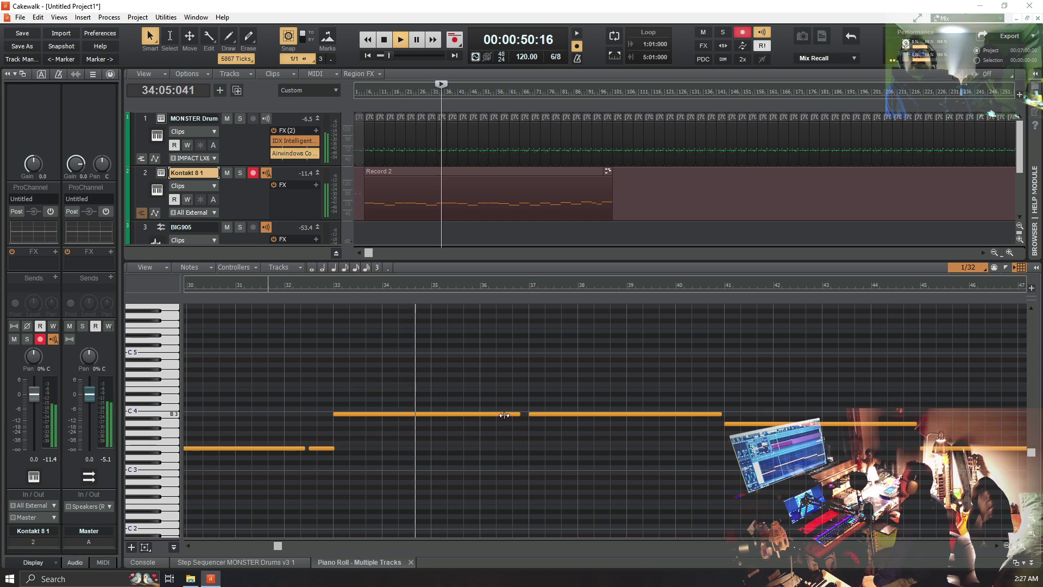
{"action": "left_click_drag", "start_coordinate": [510, 415], "coordinate": [514, 414]}
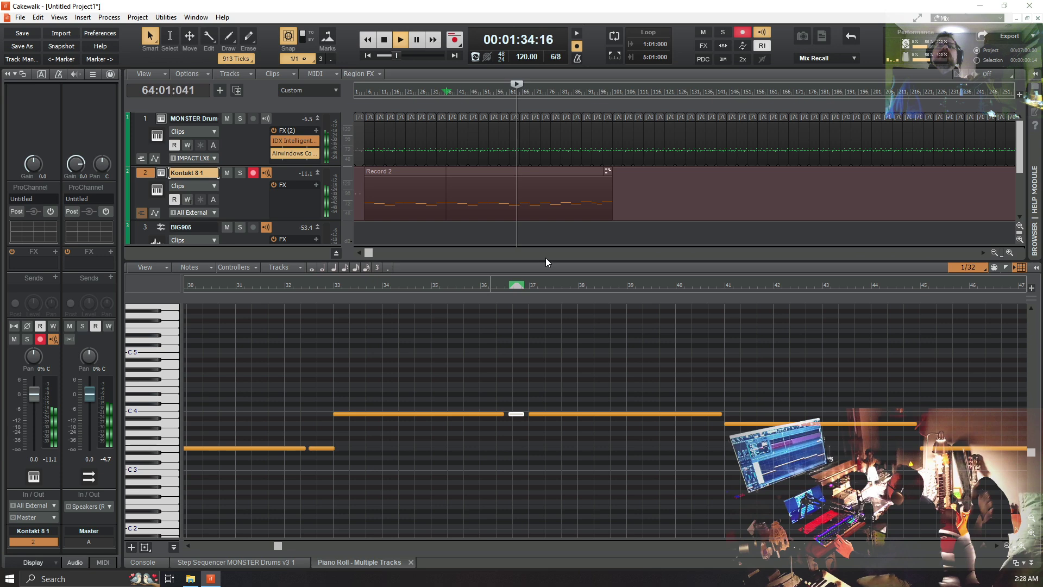
{"action": "key", "text": "space"}
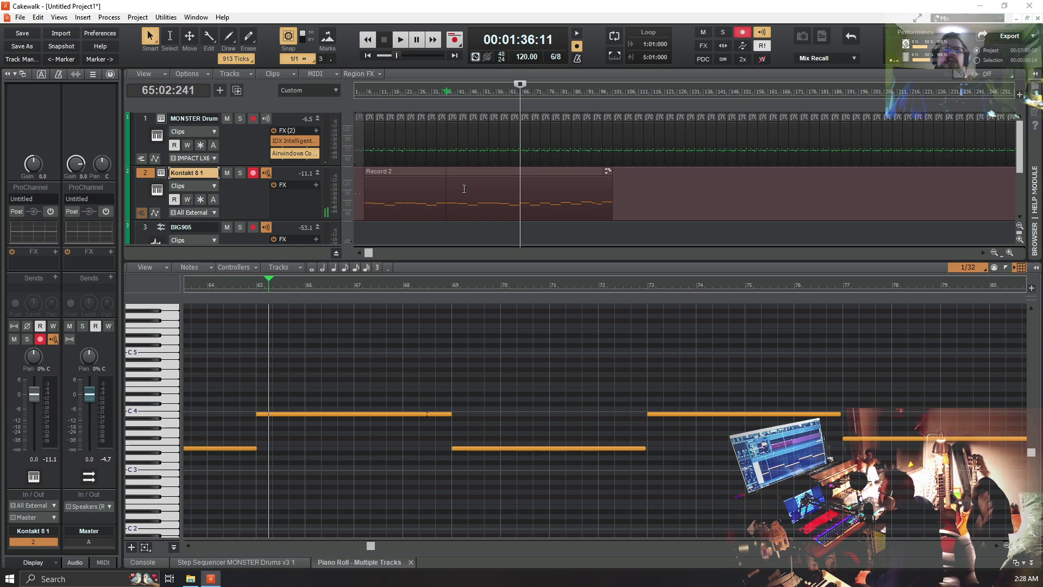
Examine the notes of the whole Record 2 clip together in the piano roll
{"action": "left_click", "coordinate": [464, 188]}
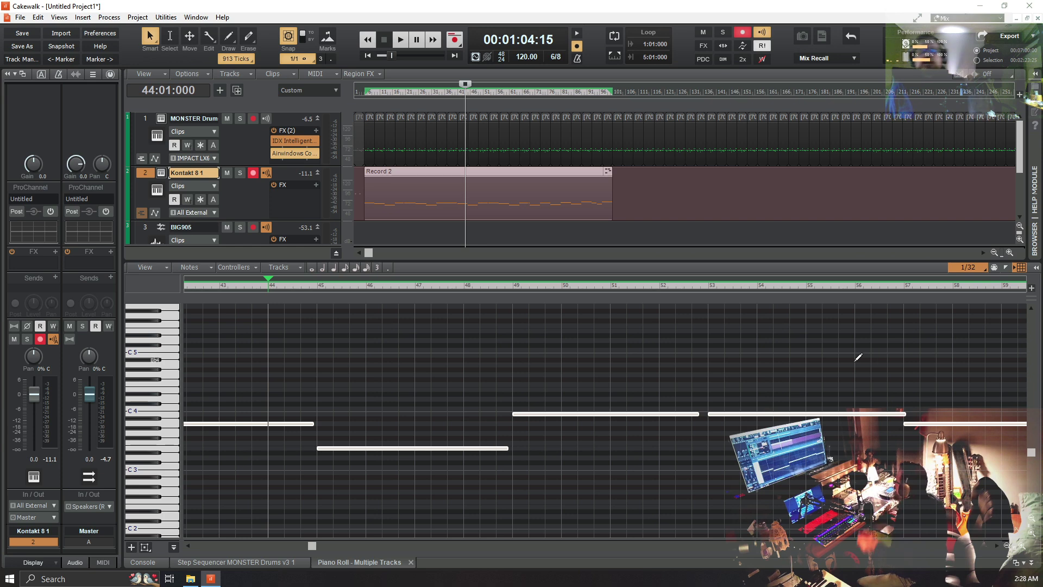
{"action": "left_click", "coordinate": [1006, 545]}
{"action": "left_click", "coordinate": [1006, 545]}
{"action": "left_click", "coordinate": [1005, 545]}
{"action": "left_click", "coordinate": [1006, 545]}
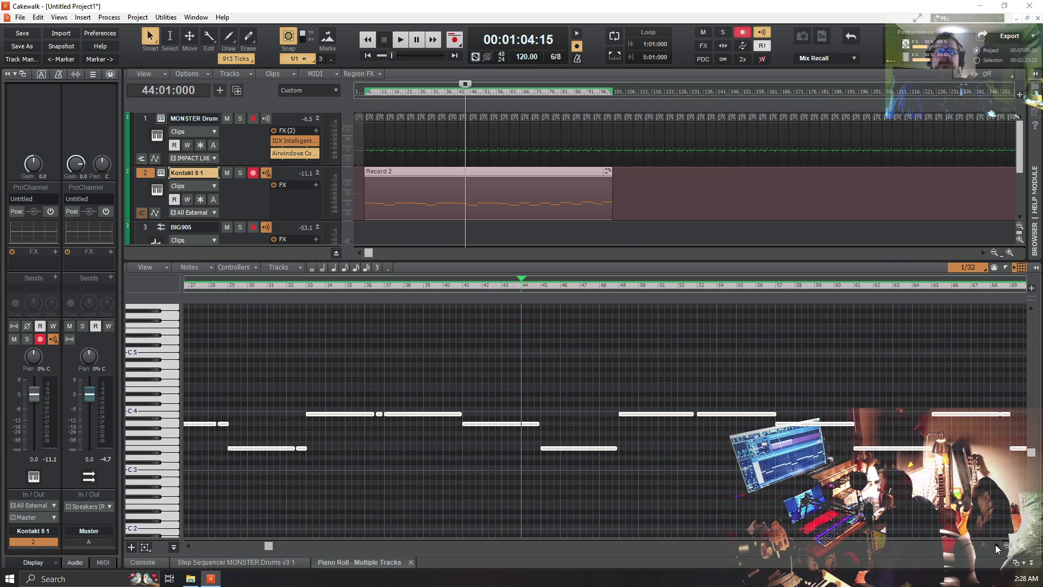
{"action": "left_click", "coordinate": [1006, 545]}
{"action": "left_click", "coordinate": [1006, 545]}
{"action": "left_click", "coordinate": [1006, 546]}
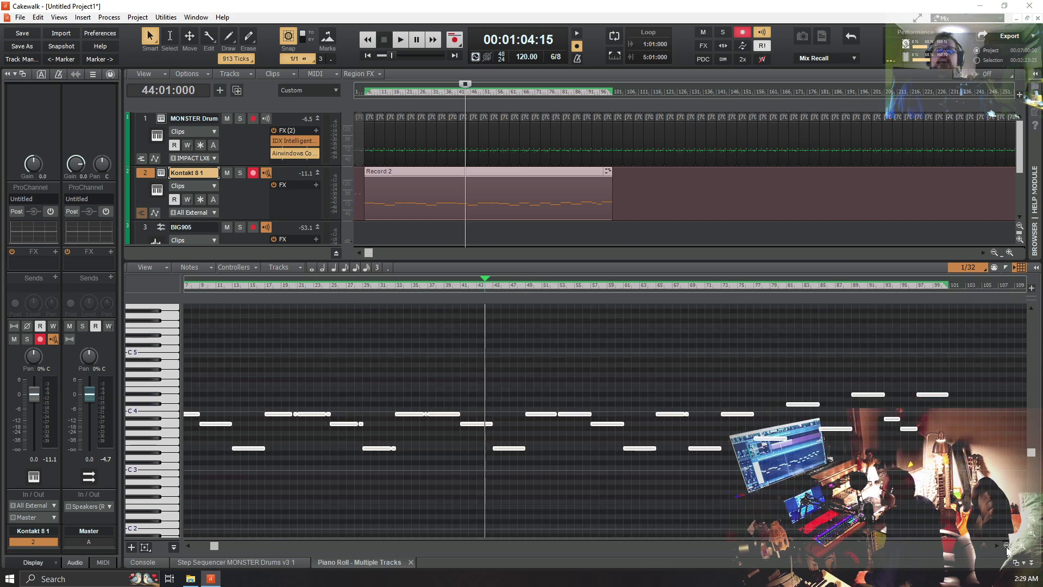
{"action": "left_click", "coordinate": [1005, 545]}
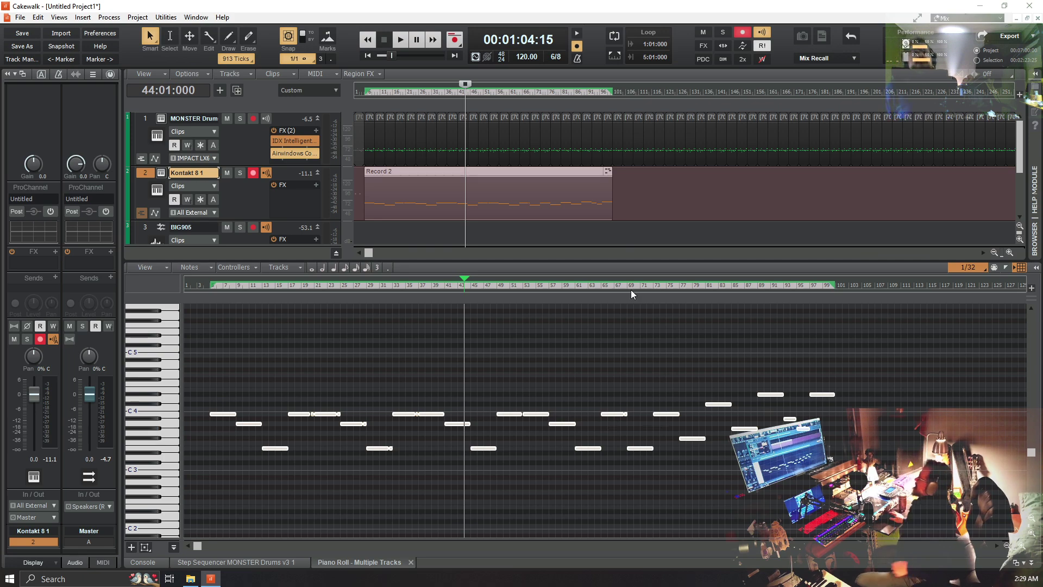
Audition the Kontakt 8 1 part from measure 4 and from measure 37, and set the playback position to about 36:03
{"action": "left_click", "coordinate": [360, 192]}
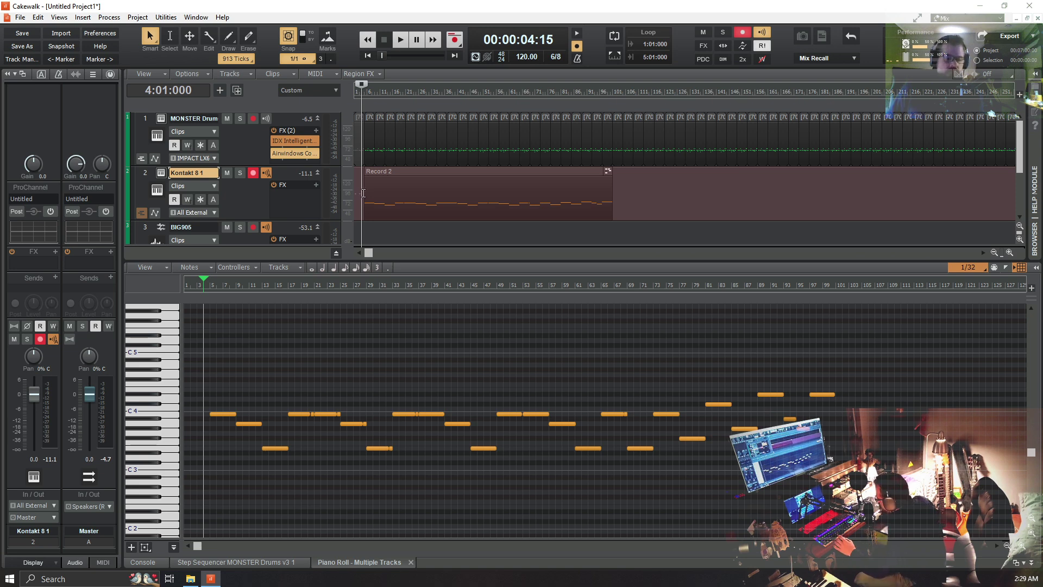
{"action": "key", "text": "space"}
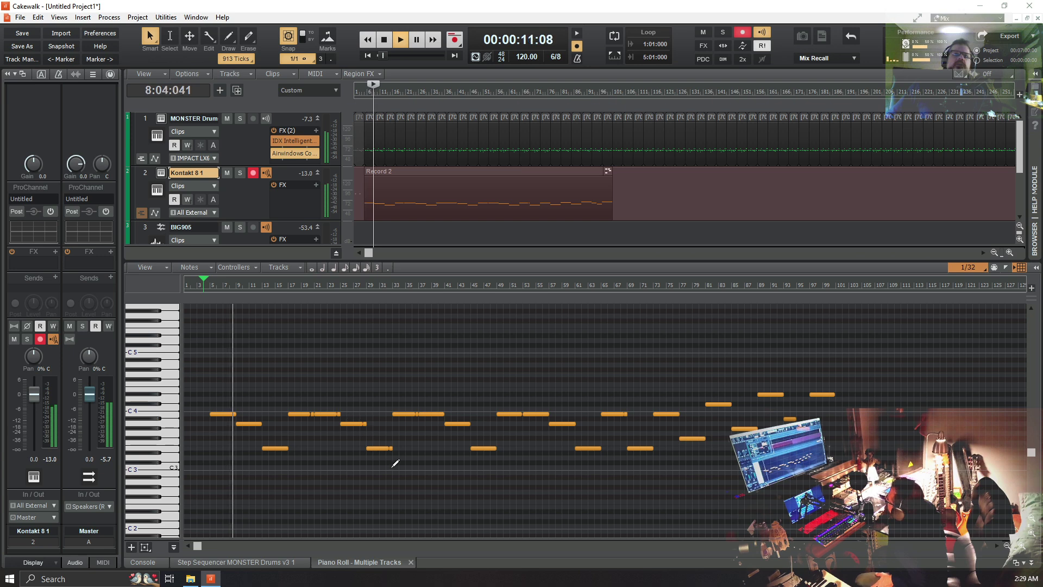
{"action": "key", "text": "space"}
{"action": "left_click", "coordinate": [419, 286]}
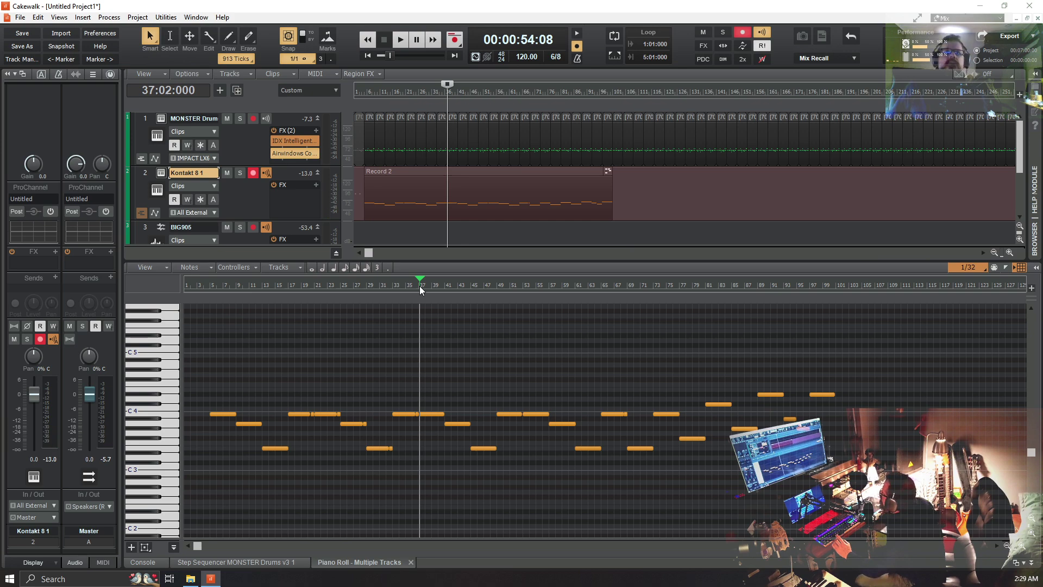
{"action": "key", "text": "space"}
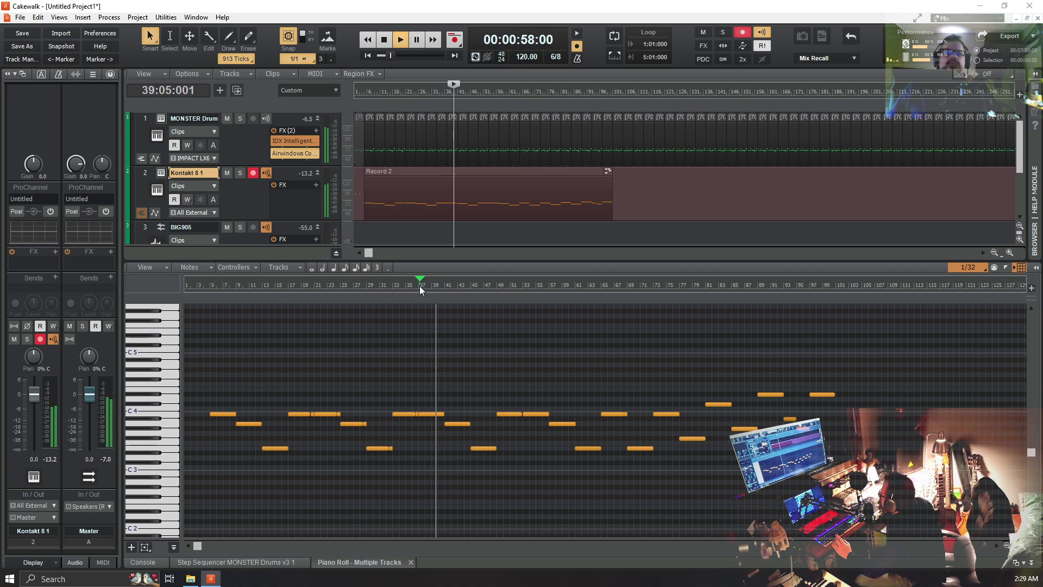
{"action": "left_click_drag", "start_coordinate": [419, 286], "coordinate": [414, 285]}
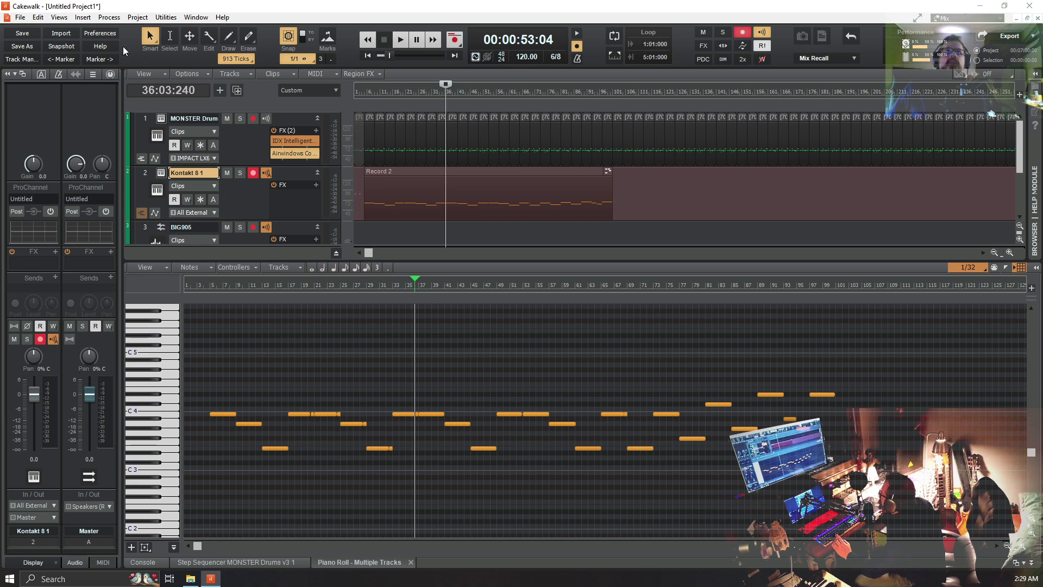
Save the project as Passing Through Redux in the Cakewalk Projects folder, copying all audio with it, and dismiss the project information
{"action": "left_click", "coordinate": [23, 39]}
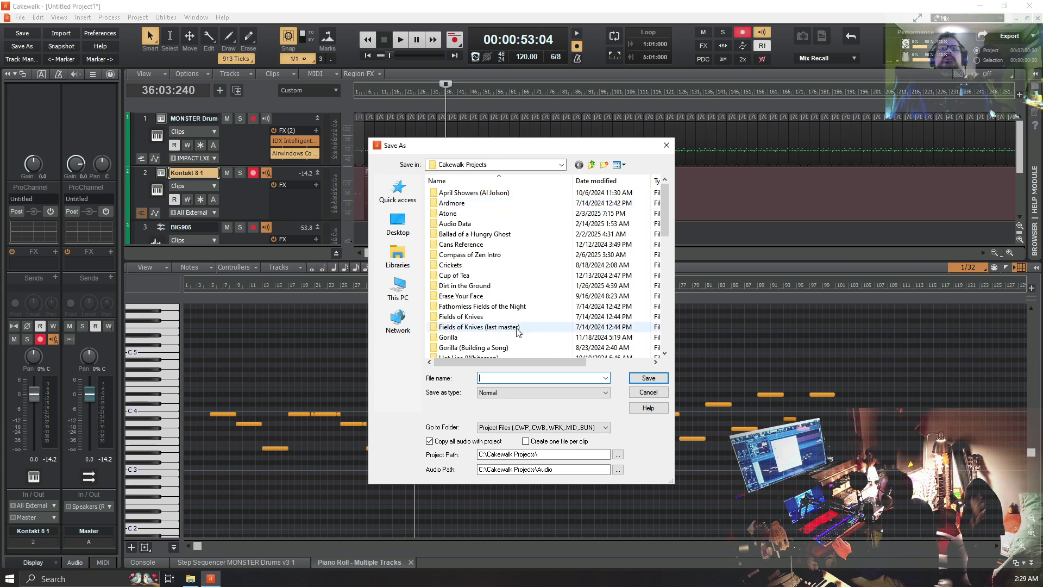
{"action": "scroll", "coordinate": [516, 324], "scroll_direction": "down", "scroll_amount": 8}
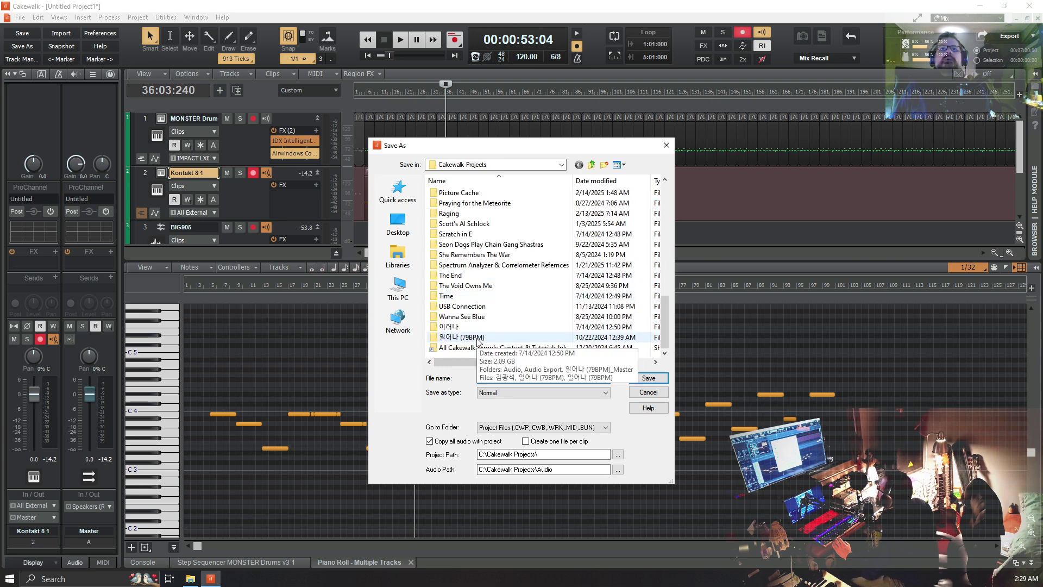
{"action": "scroll", "coordinate": [477, 336], "scroll_direction": "up", "scroll_amount": 3}
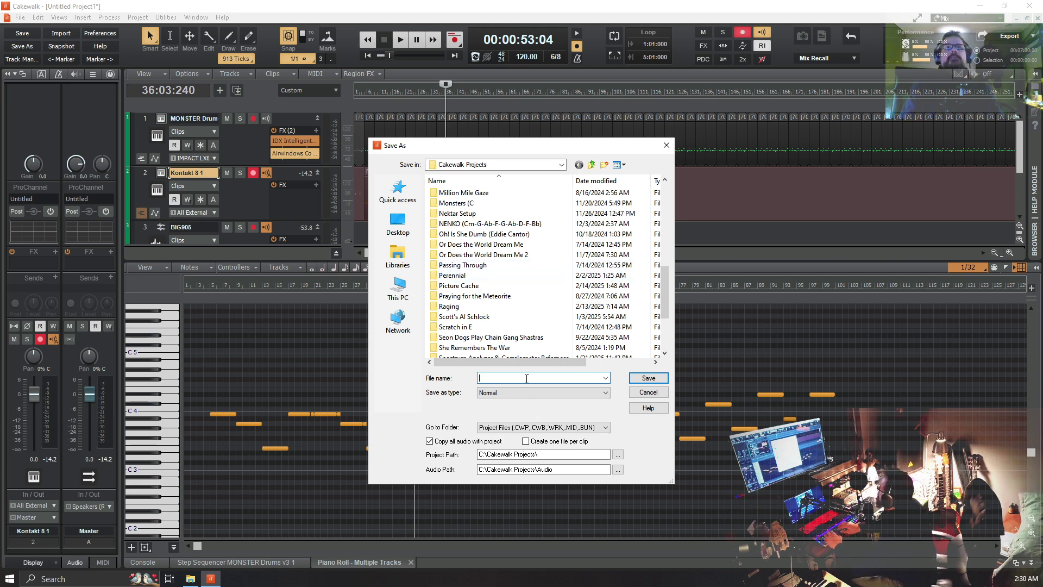
{"action": "type", "text": "pA"}
{"action": "key", "text": "BackSpace"}
{"action": "key", "text": "BackSpace"}
{"action": "key", "text": "BackSpace"}
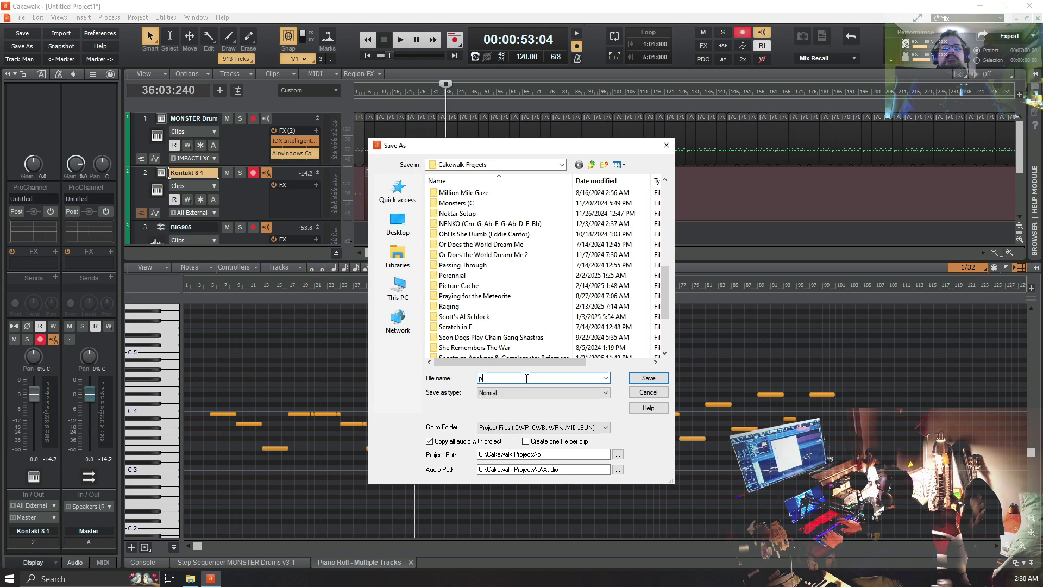
{"action": "type", "text": "Pass"}
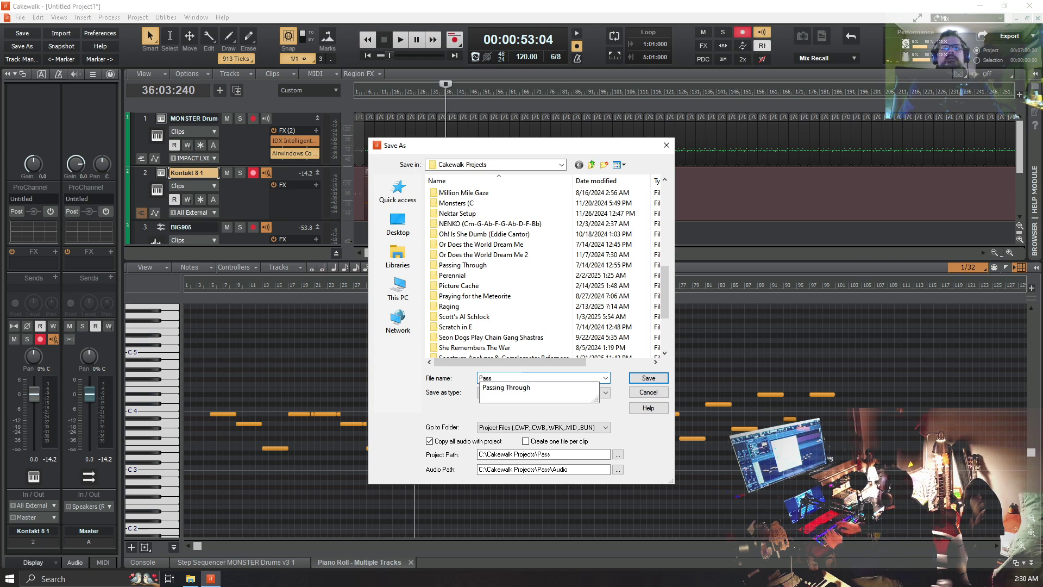
{"action": "type", "text": "ing Through"}
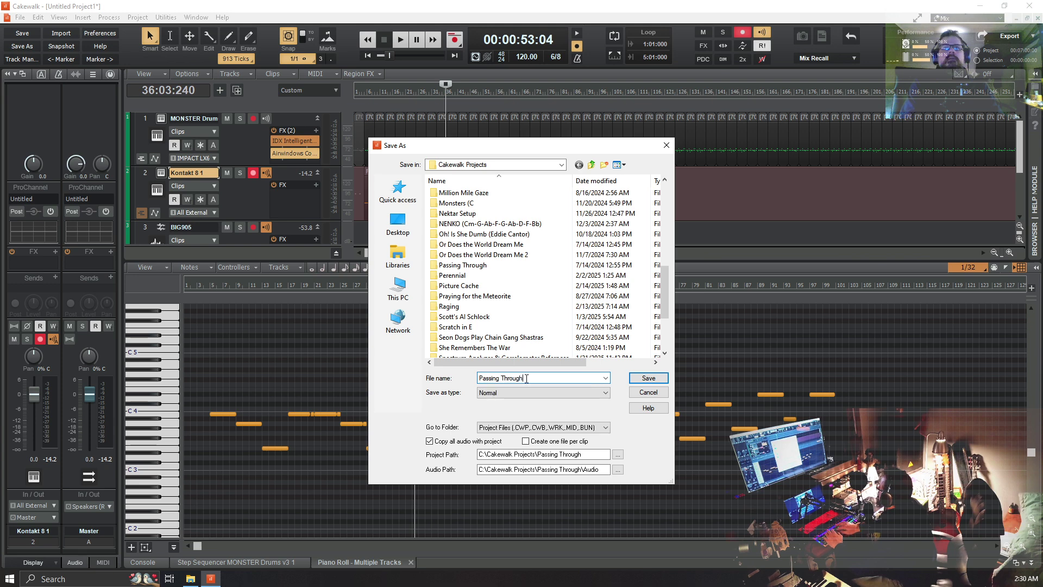
{"action": "key", "text": "BackSpace"}
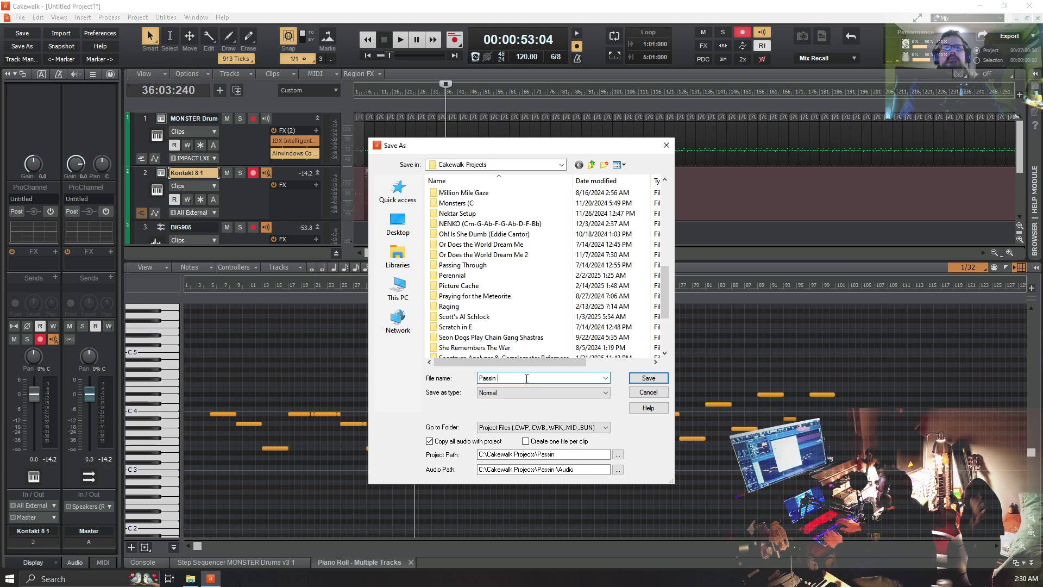
{"action": "key", "text": "BackSpace"}
{"action": "type", "text": "g Throu"}
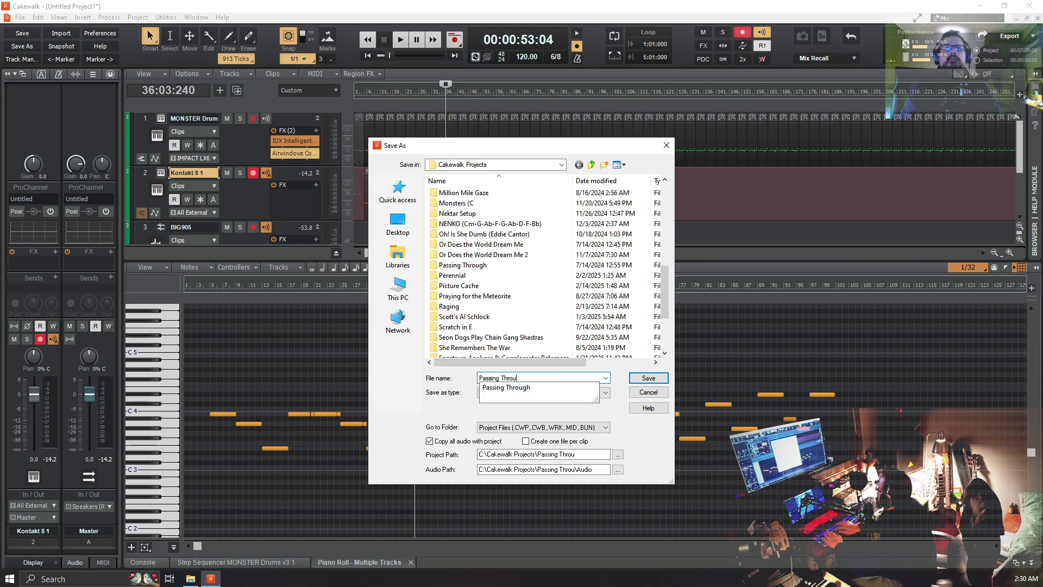
{"action": "type", "text": "gh Redux"}
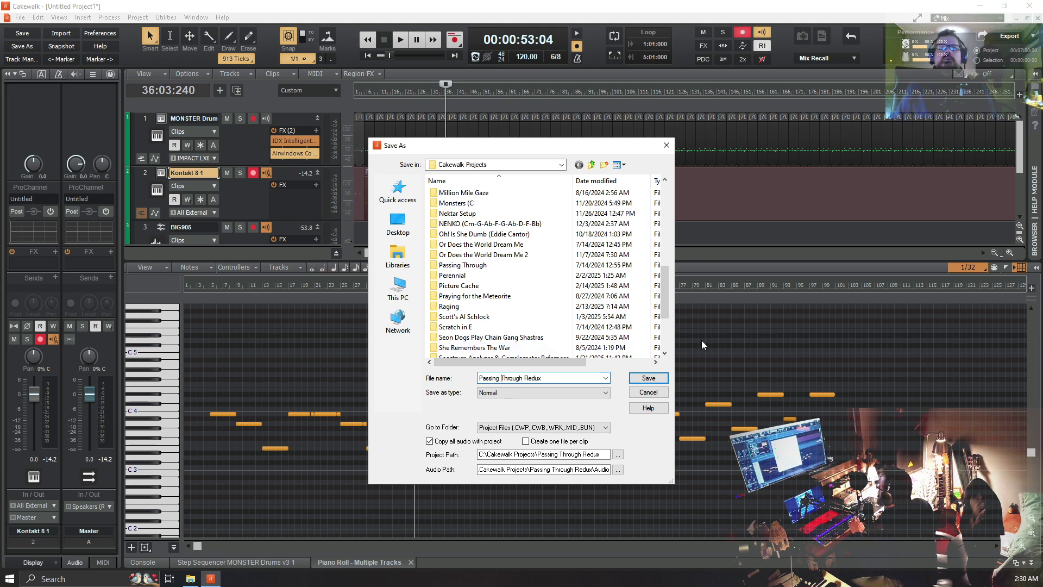
{"action": "left_click", "coordinate": [649, 378]}
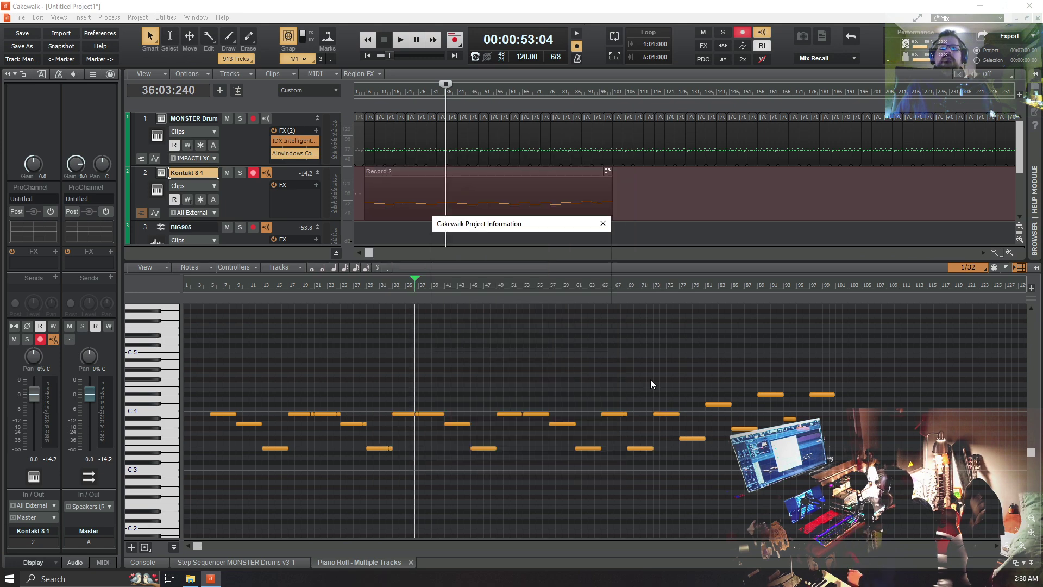
{"action": "left_click", "coordinate": [579, 243]}
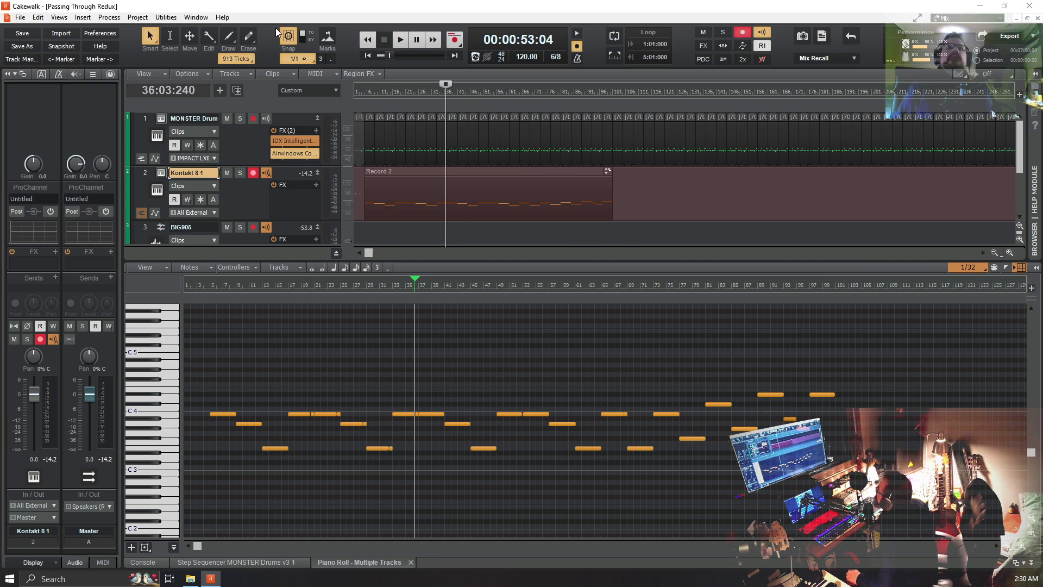
{"action": "left_click", "coordinate": [289, 39]}
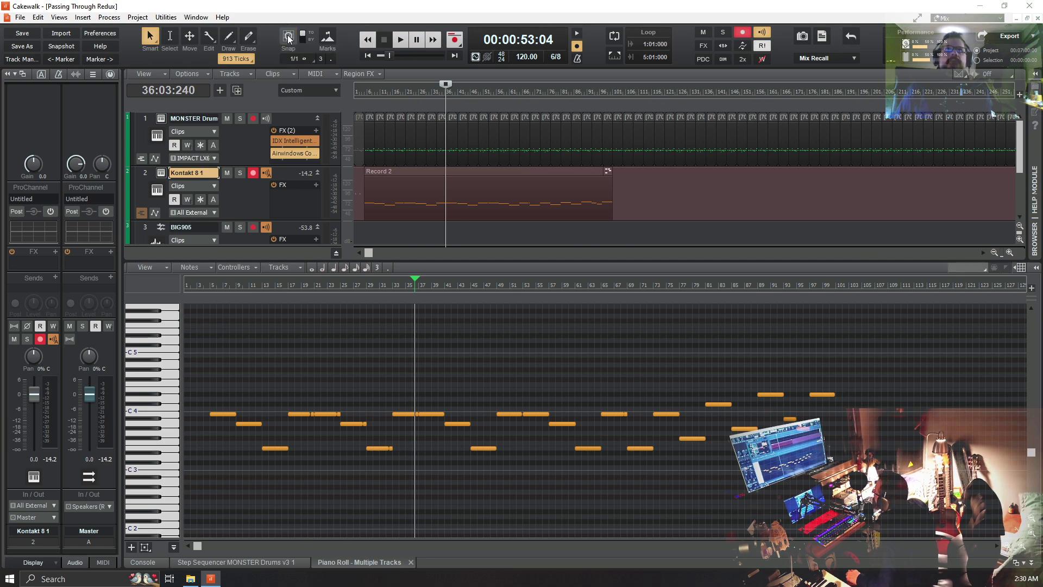
{"action": "left_click", "coordinate": [289, 38]}
{"action": "left_click", "coordinate": [288, 38]}
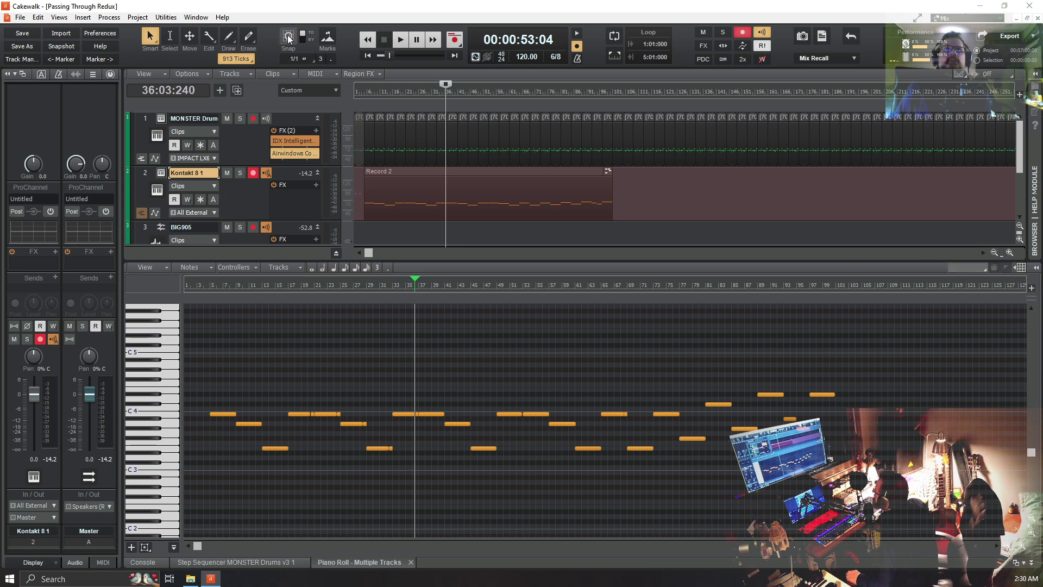
{"action": "left_click", "coordinate": [288, 38]}
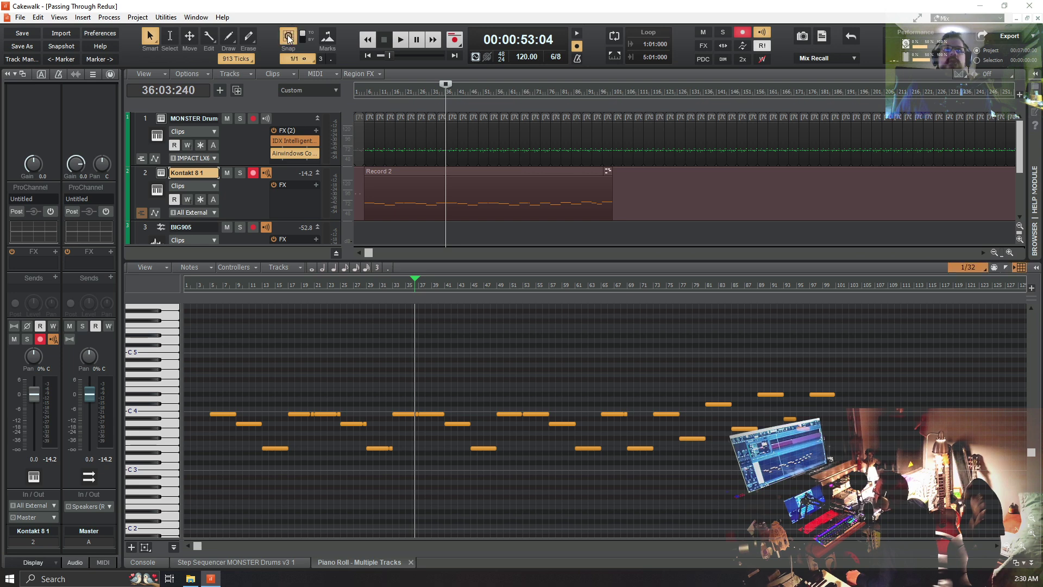
Examine the B3 notes around measures 36 and 37 in the piano roll
{"action": "left_click", "coordinate": [1023, 546]}
{"action": "left_click", "coordinate": [1023, 546]}
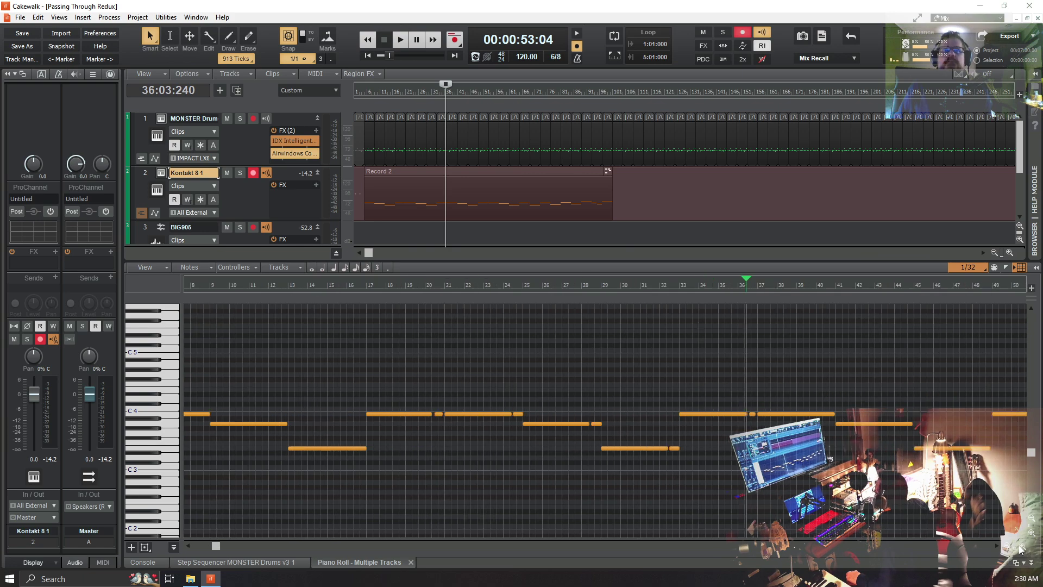
{"action": "left_click", "coordinate": [1021, 549]}
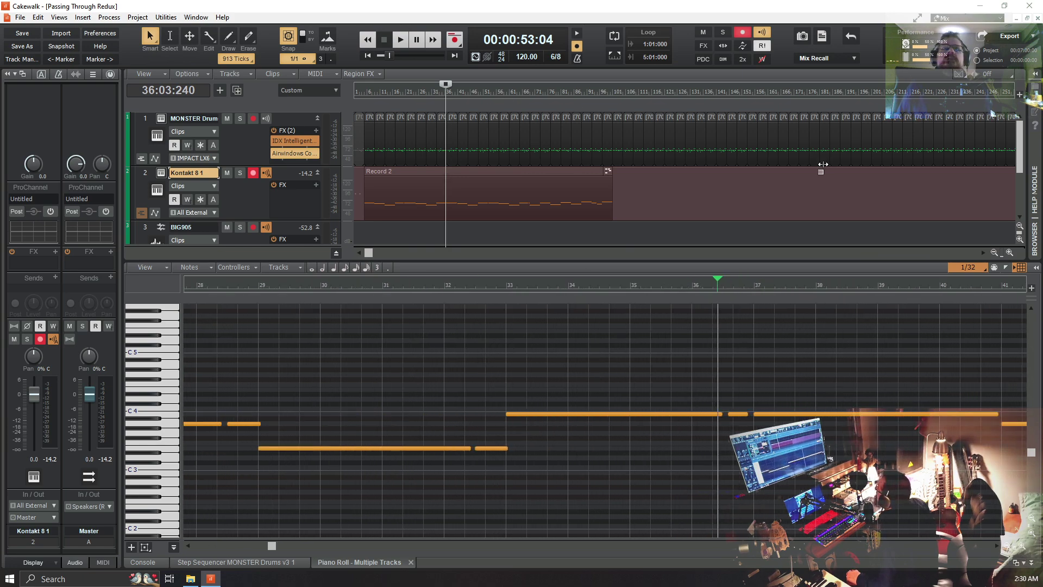
{"action": "left_click", "coordinate": [1011, 547]}
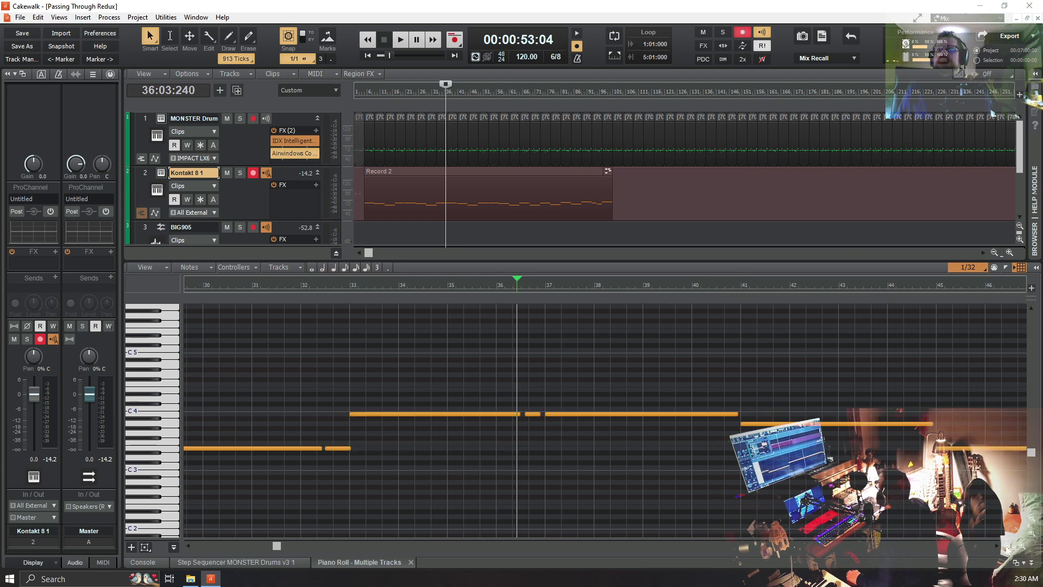
{"action": "left_click", "coordinate": [1011, 546]}
{"action": "left_click", "coordinate": [1011, 546]}
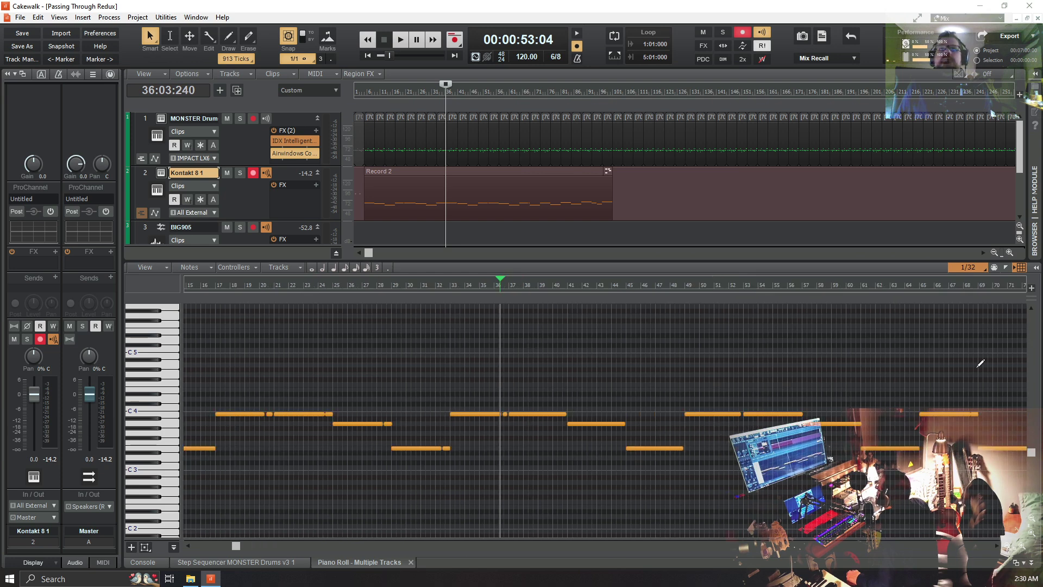
Place the playhead exactly at the start of measure 37 in the track timeline
{"action": "left_click", "coordinate": [1010, 253]}
{"action": "left_click", "coordinate": [1010, 253]}
{"action": "left_click", "coordinate": [1011, 253]}
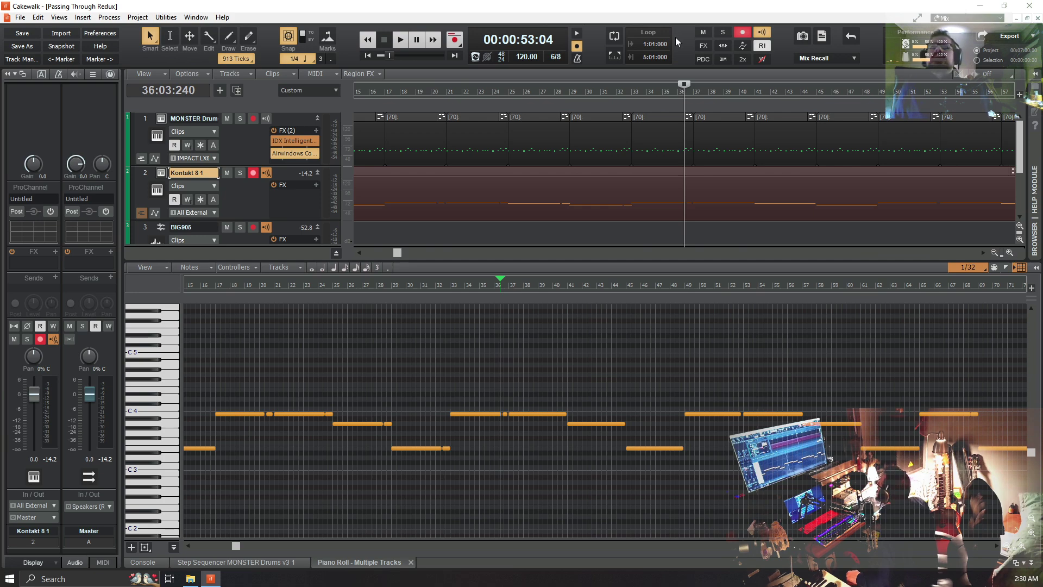
{"action": "left_click", "coordinate": [693, 91]}
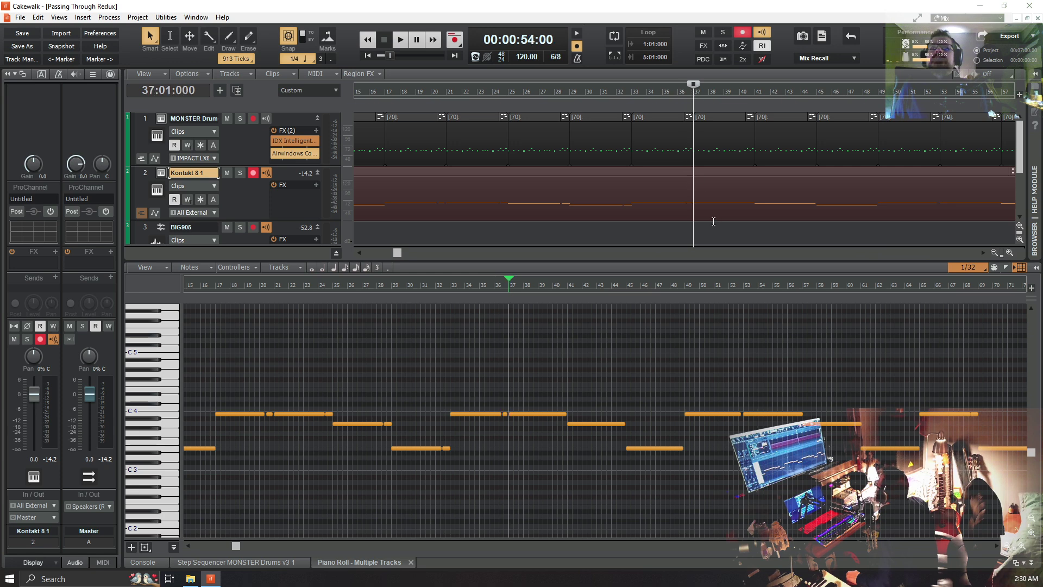
{"action": "left_click", "coordinate": [683, 92]}
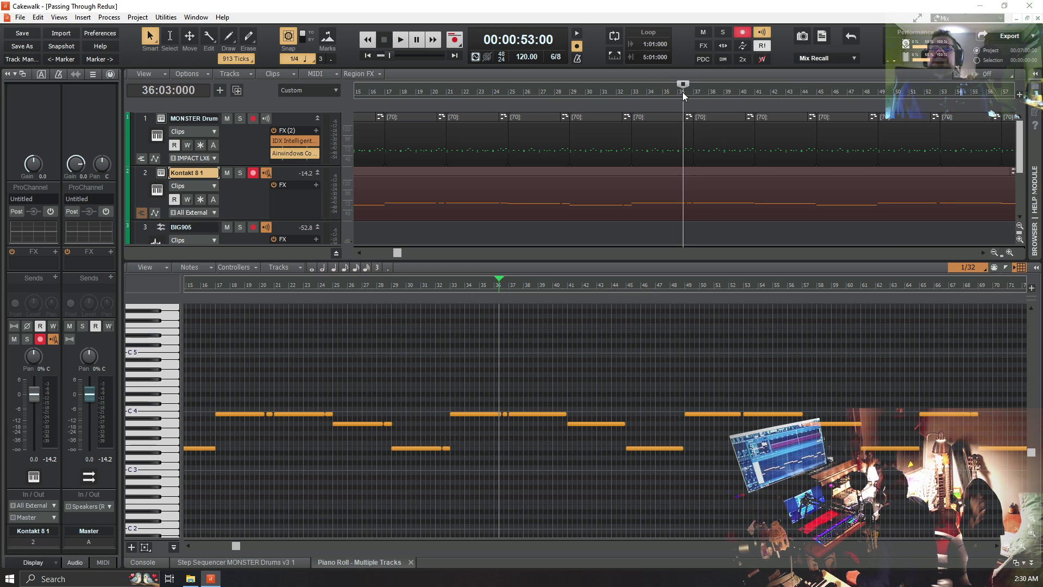
{"action": "left_click", "coordinate": [699, 93]}
{"action": "left_click", "coordinate": [722, 91]}
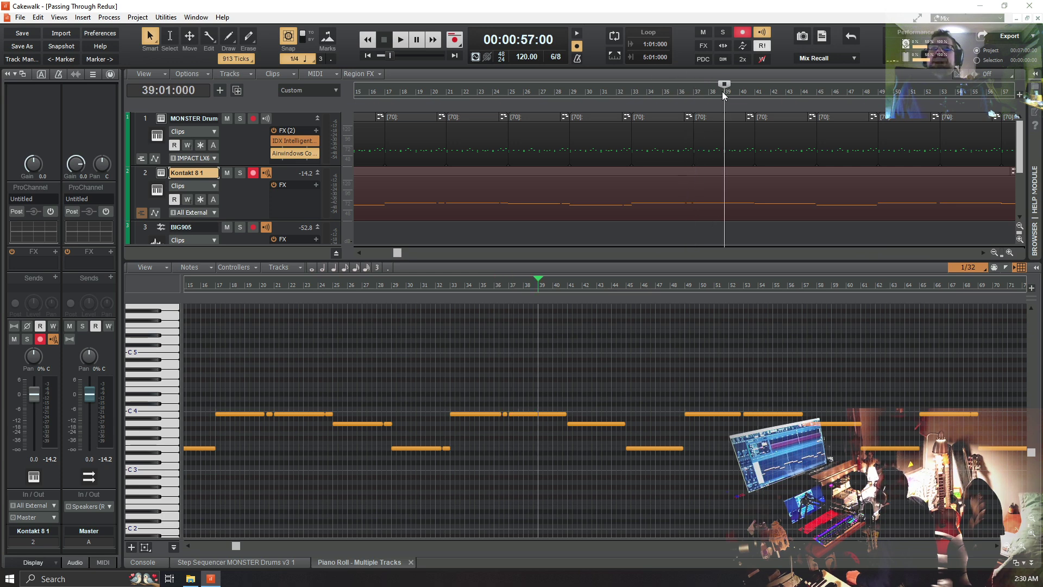
{"action": "left_click", "coordinate": [693, 90]}
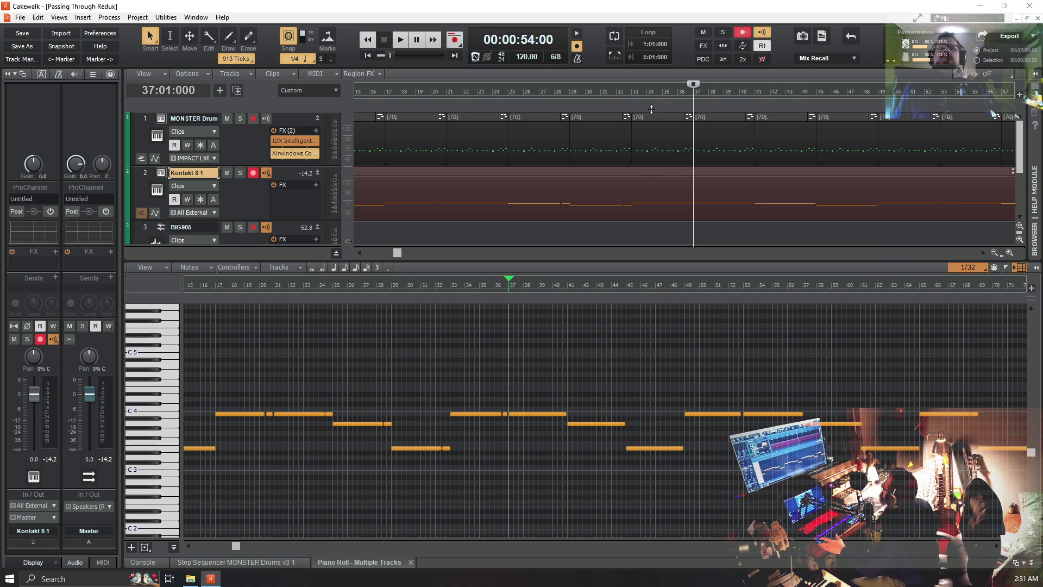
Audition the arrangement from about measure 32 through to measure 69
{"action": "left_click", "coordinate": [613, 92]}
{"action": "key", "text": "space"}
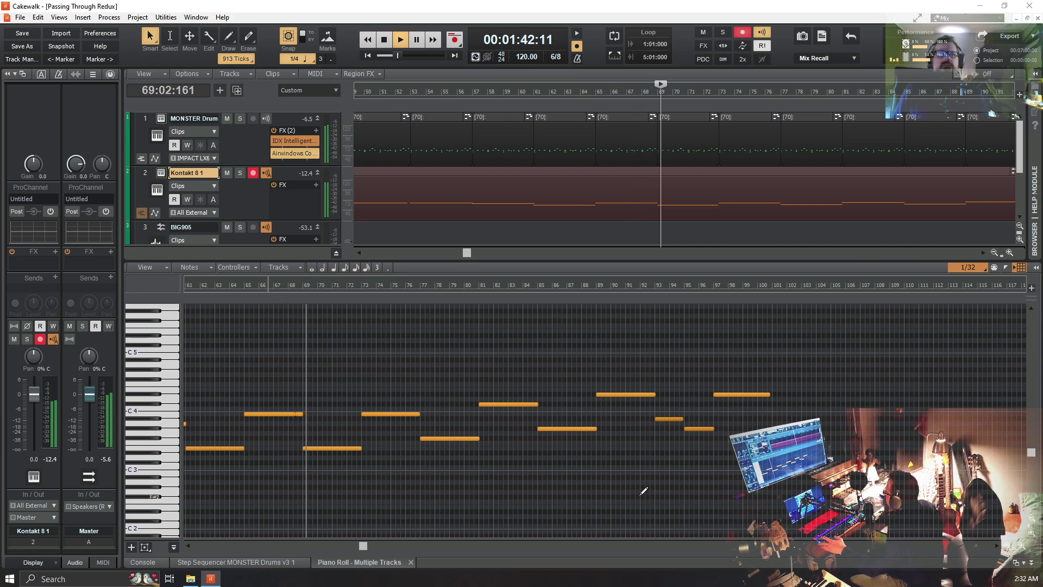
{"action": "key", "text": "space"}
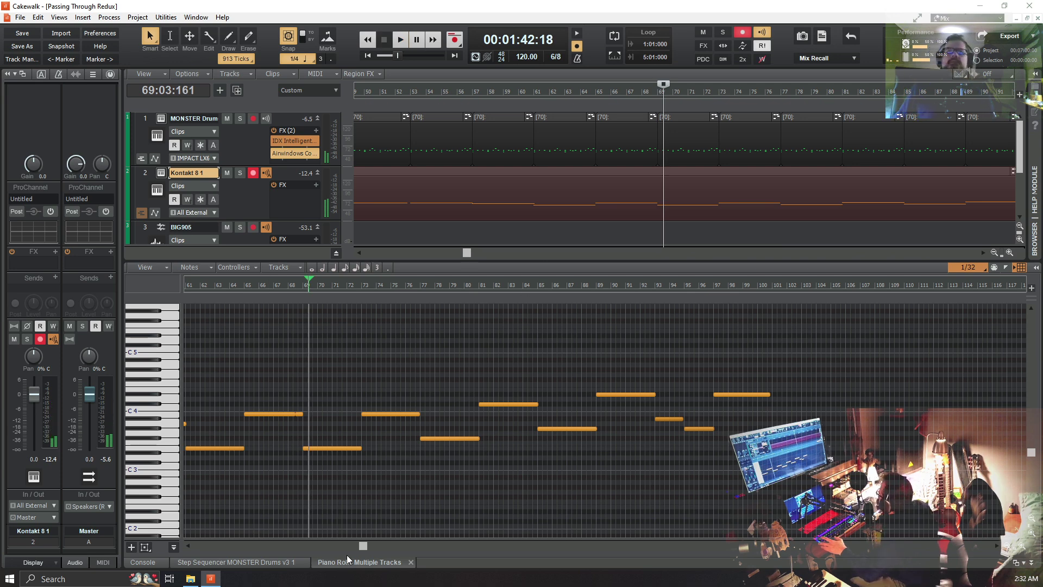
Audition the short B3 note in measure 36 of the piano roll, playing from measure 35 and from 36:02
{"action": "left_click_drag", "start_coordinate": [363, 545], "coordinate": [250, 565]}
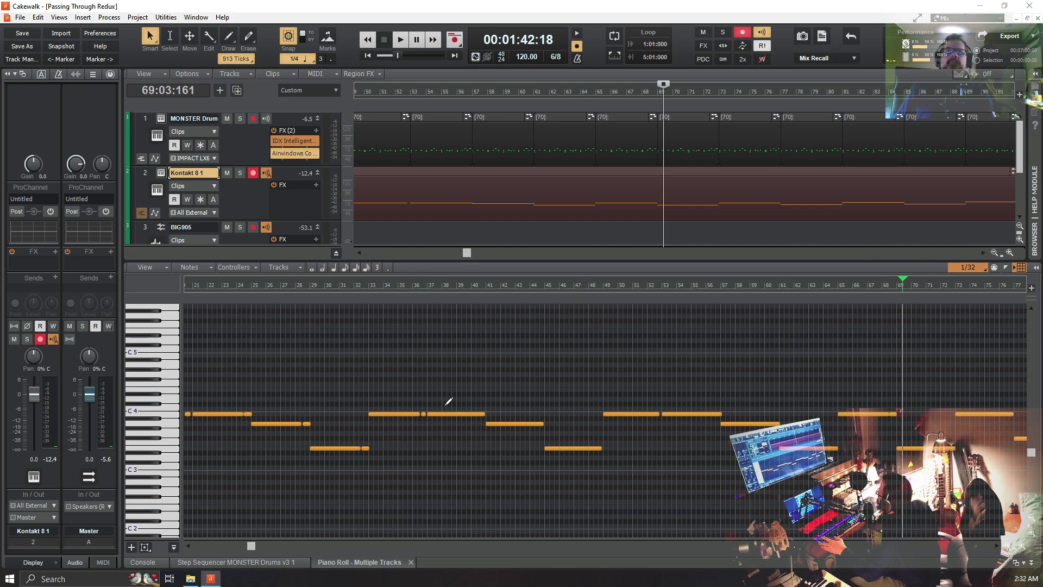
{"action": "left_click", "coordinate": [398, 284]}
{"action": "key", "text": "space"}
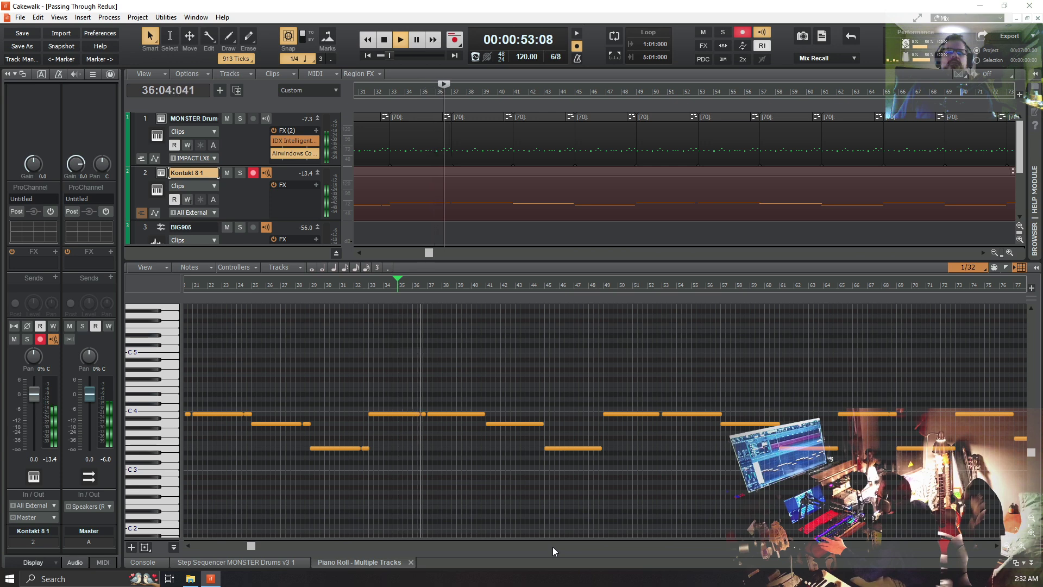
{"action": "left_click", "coordinate": [416, 287]}
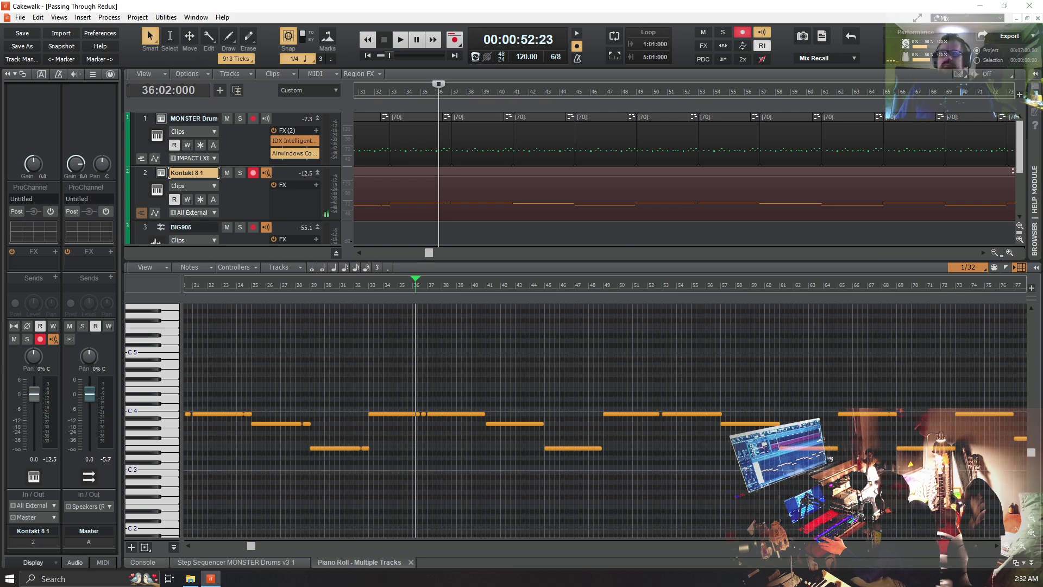
{"action": "left_click", "coordinate": [1022, 547]}
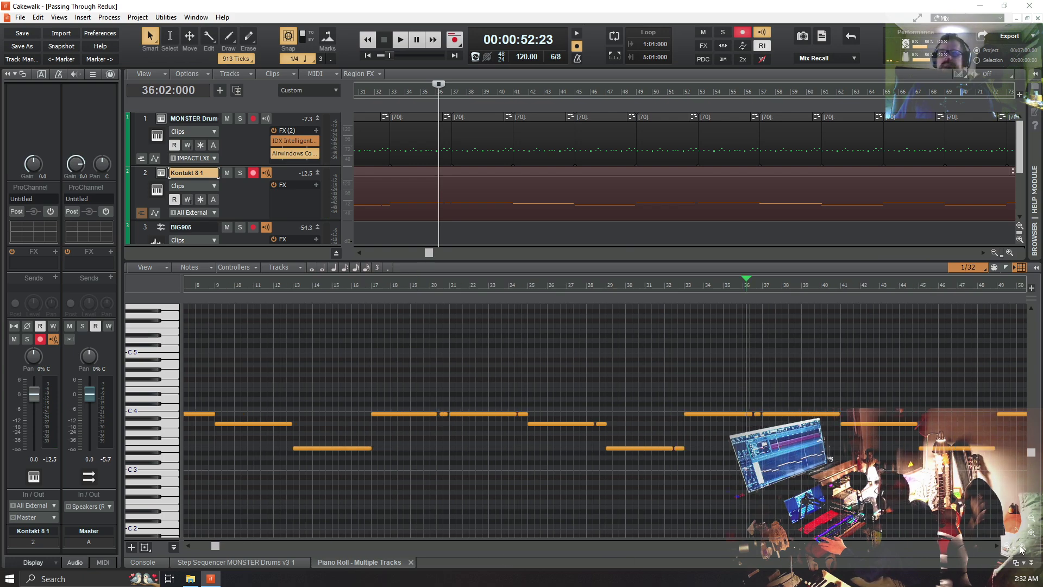
{"action": "left_click", "coordinate": [1022, 547]}
{"action": "left_click", "coordinate": [1021, 548]}
{"action": "key", "text": "space"}
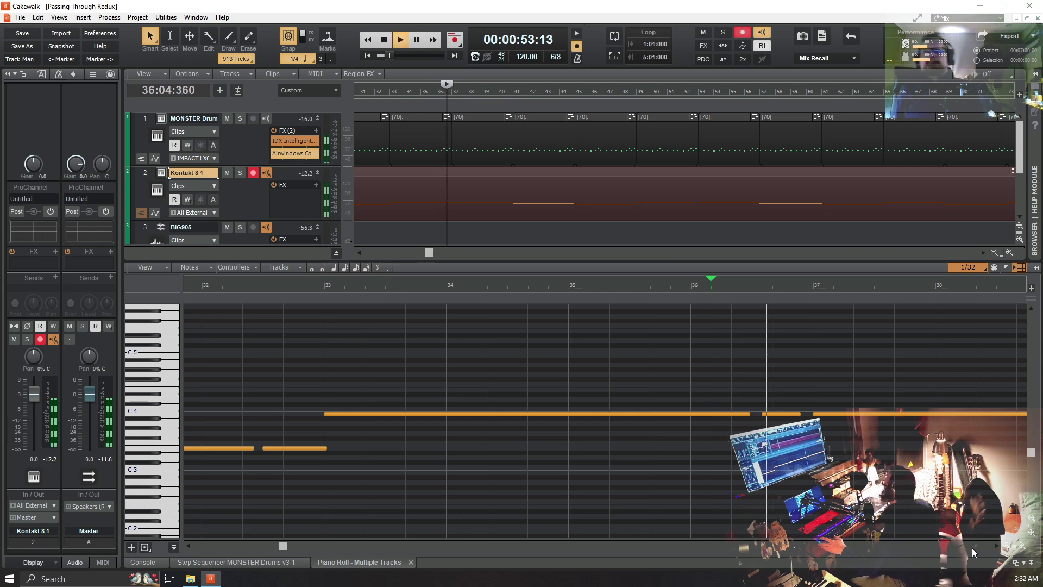
{"action": "key", "text": "space"}
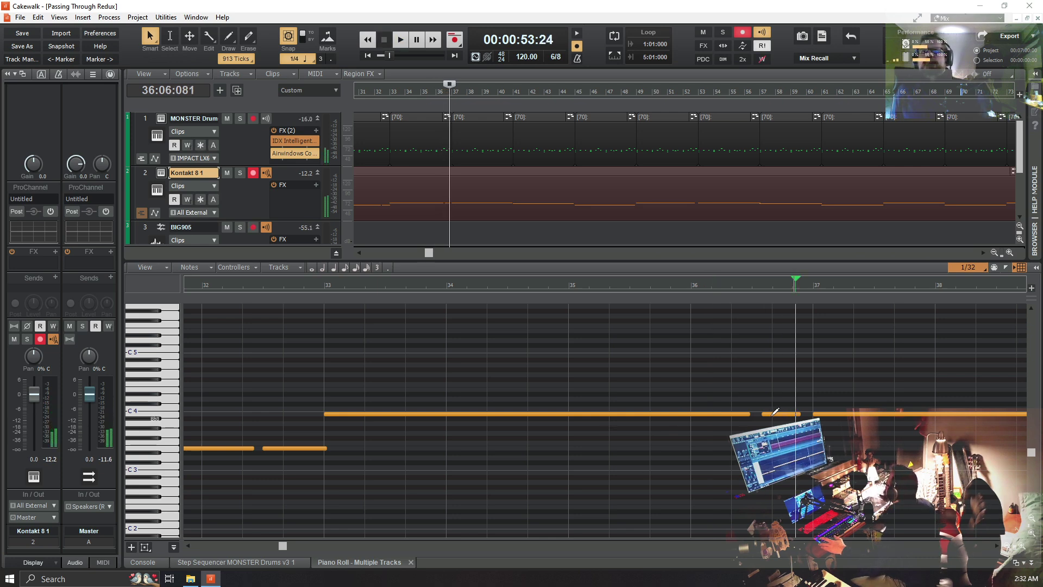
Try the short B3 note in measure 36 at start time 36:04:360 and audition it from measure 35
{"action": "left_click_drag", "start_coordinate": [776, 414], "coordinate": [778, 413]}
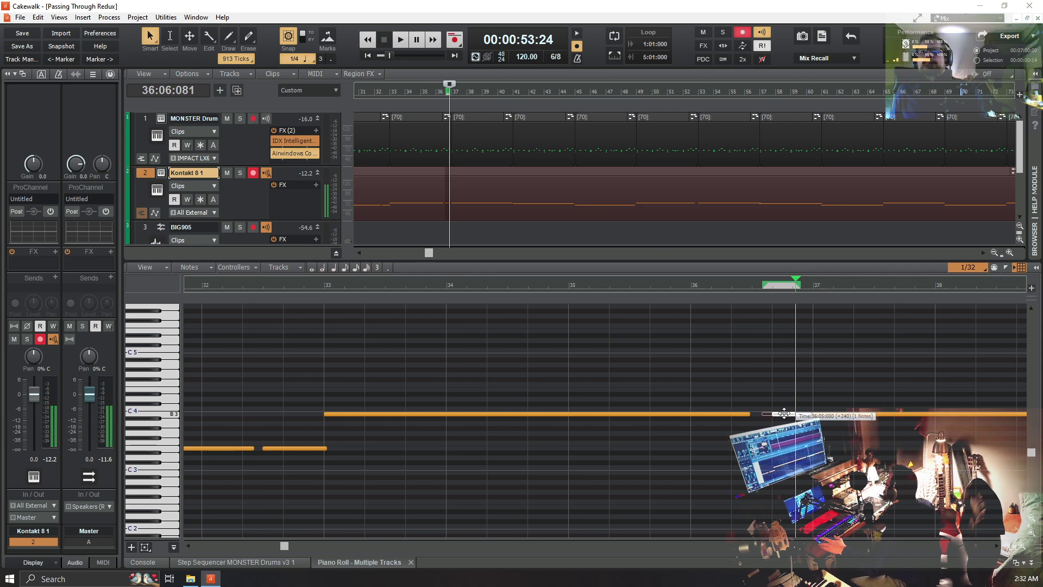
{"action": "left_click", "coordinate": [635, 284]}
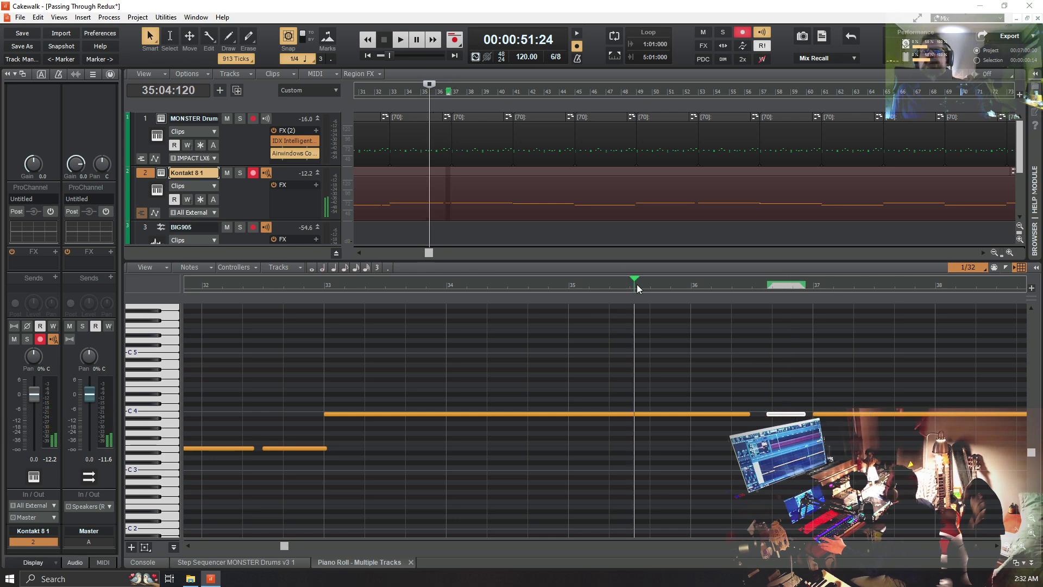
{"action": "key", "text": "space"}
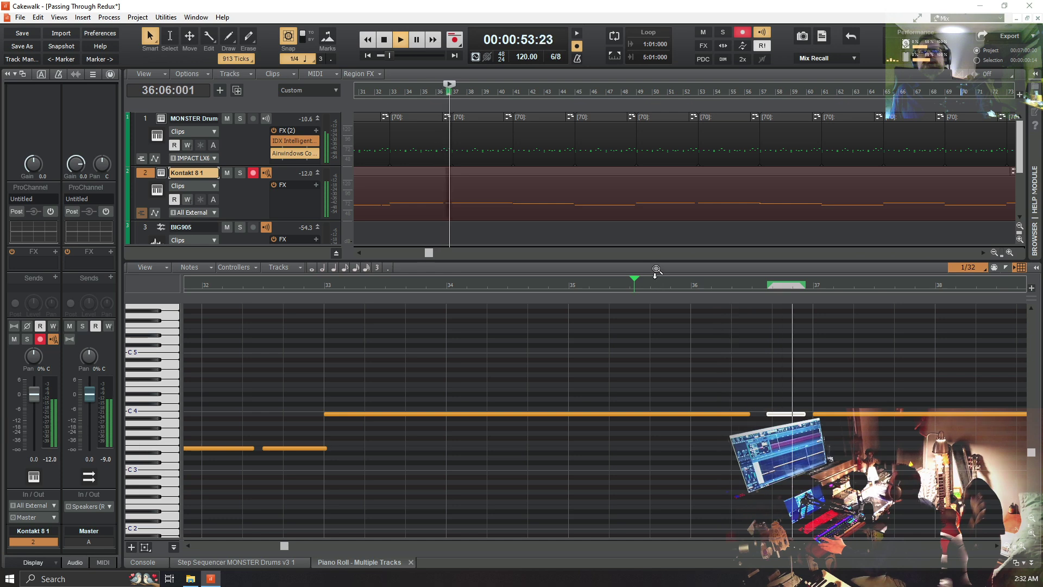
{"action": "key", "text": "space"}
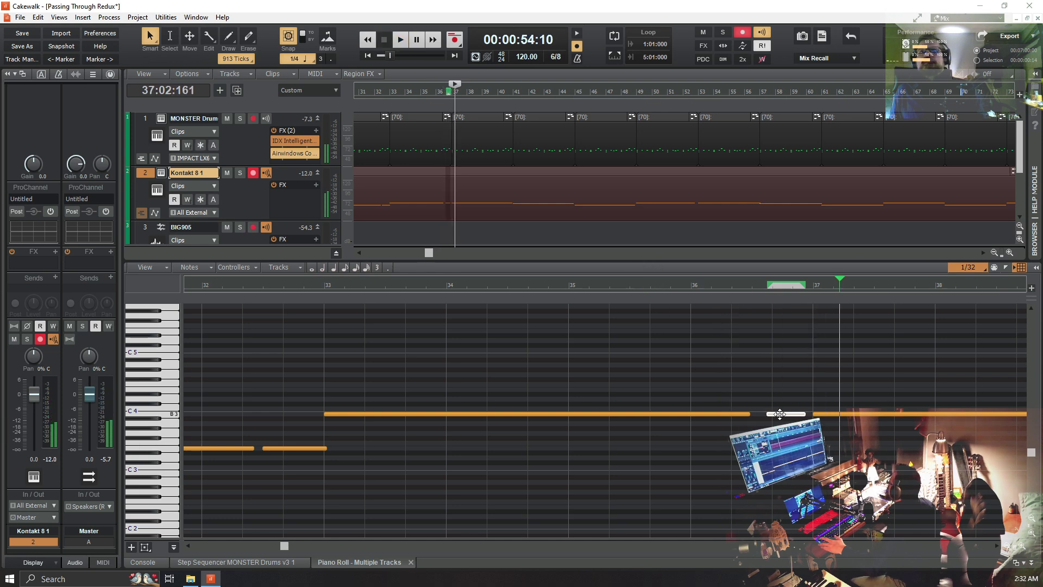
Move the short B3 note to 36:05:000 and shorten it to 600 ticks, auditioning the result from measure 34
{"action": "left_click_drag", "start_coordinate": [779, 414], "coordinate": [786, 414]}
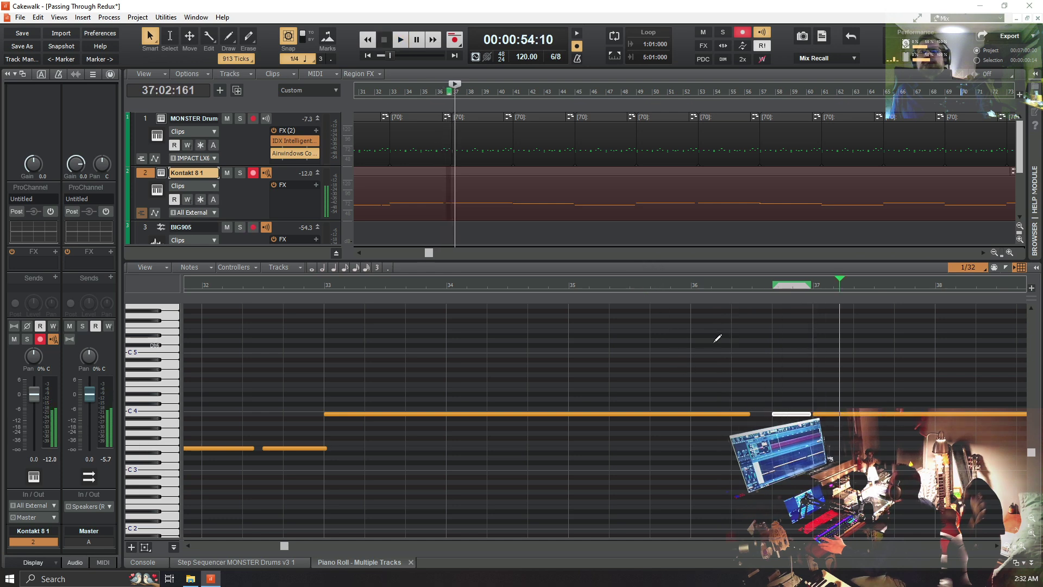
{"action": "left_click_drag", "start_coordinate": [807, 415], "coordinate": [800, 417]}
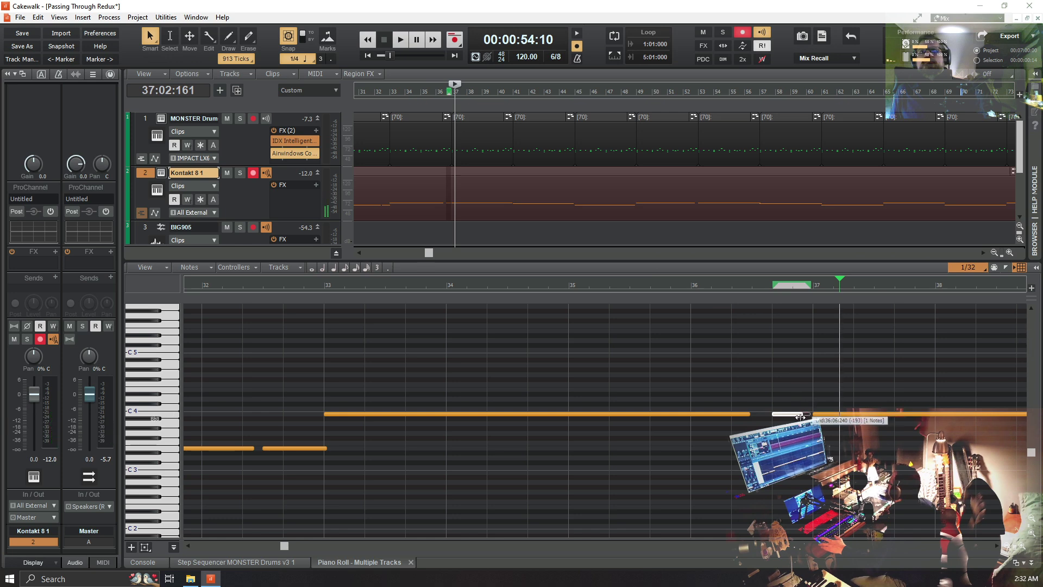
{"action": "left_click", "coordinate": [515, 289]}
{"action": "key", "text": "space"}
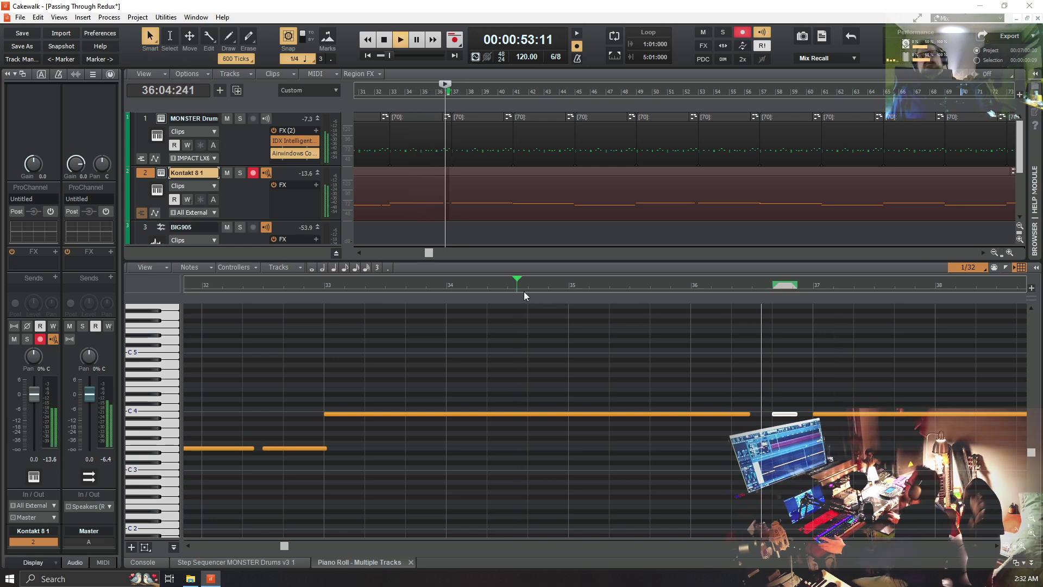
{"action": "key", "text": "space"}
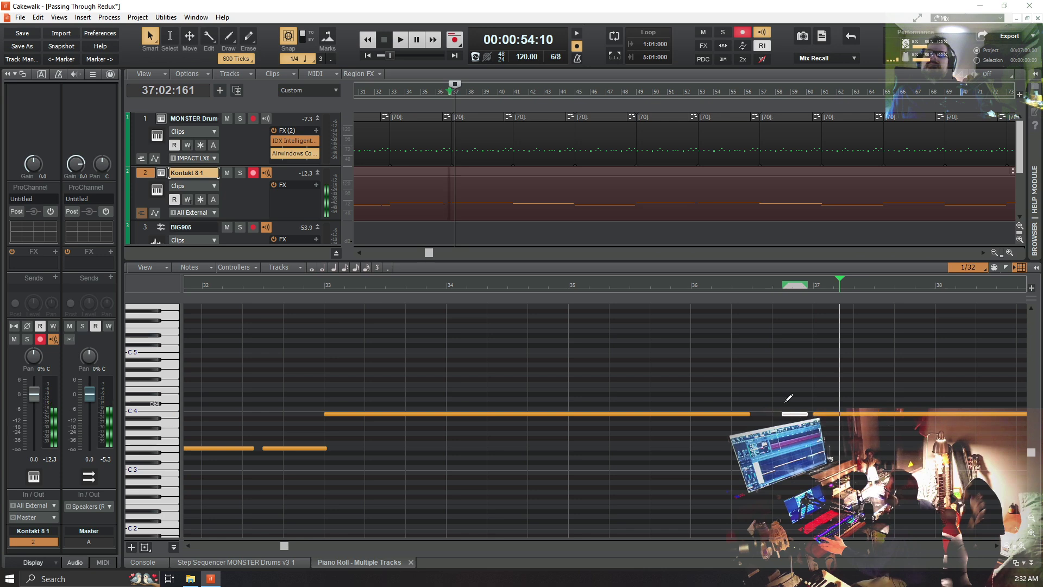
Audition the shortened B3 note at 36:05:240, playing from measure 35 into measure 37
{"action": "left_click", "coordinate": [643, 285]}
{"action": "key", "text": "space"}
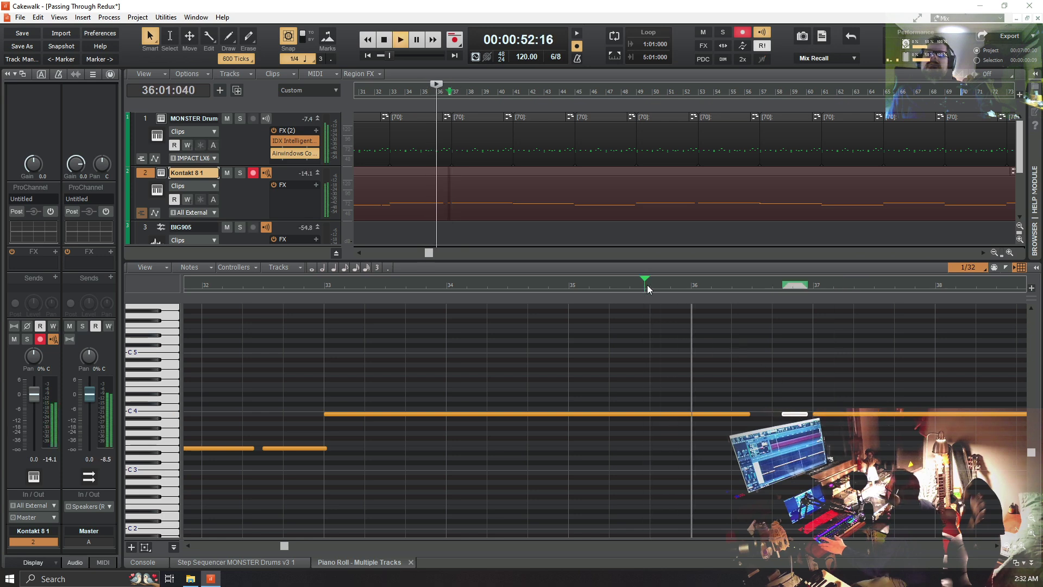
{"action": "key", "text": "space"}
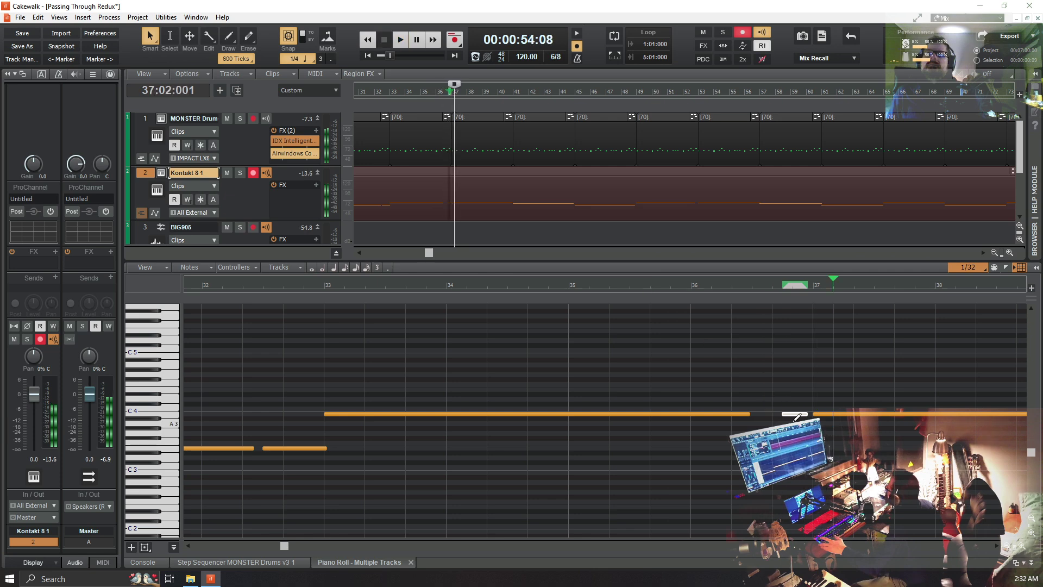
Try the shortened B3 note at start time 36:04:240 and audition it from measure 35
{"action": "left_click_drag", "start_coordinate": [775, 411], "coordinate": [775, 411]}
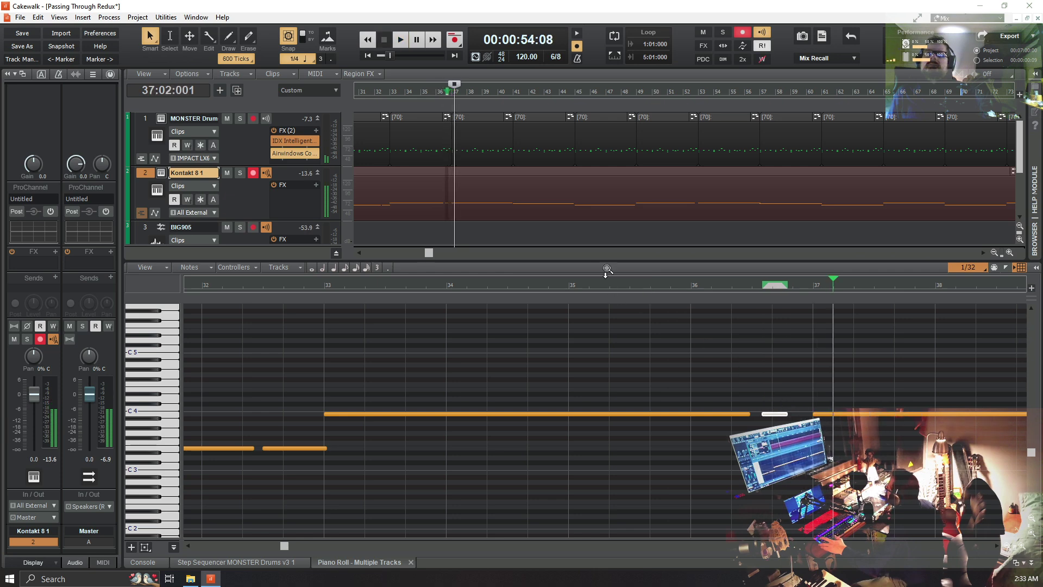
{"action": "left_click", "coordinate": [599, 283]}
{"action": "key", "text": "space"}
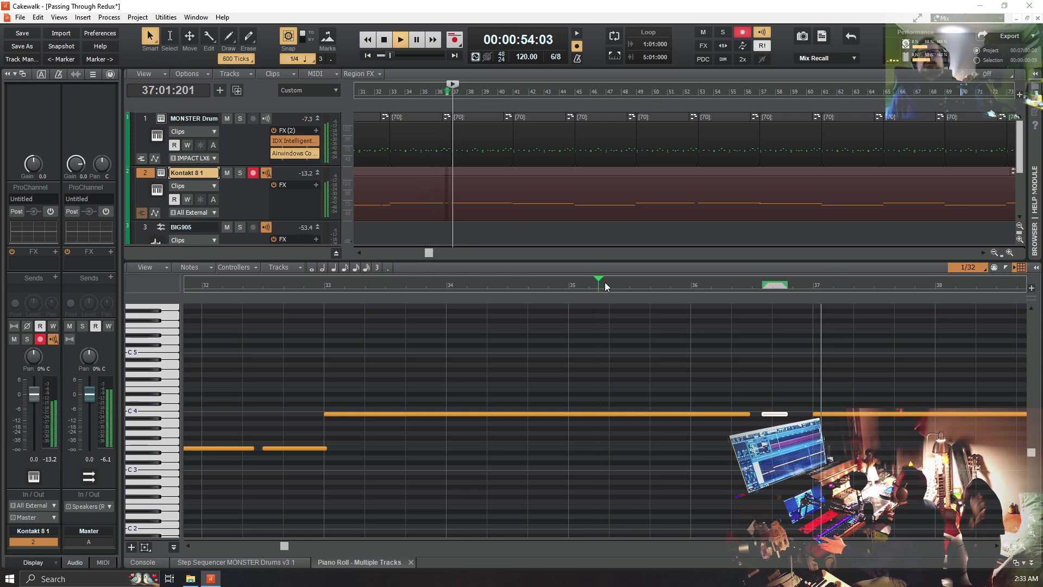
{"action": "key", "text": "space"}
Try the shortened B3 note 120 ticks forward at 36:04:360 and audition it from the end of measure 34
{"action": "left_click_drag", "start_coordinate": [771, 414], "coordinate": [773, 415]}
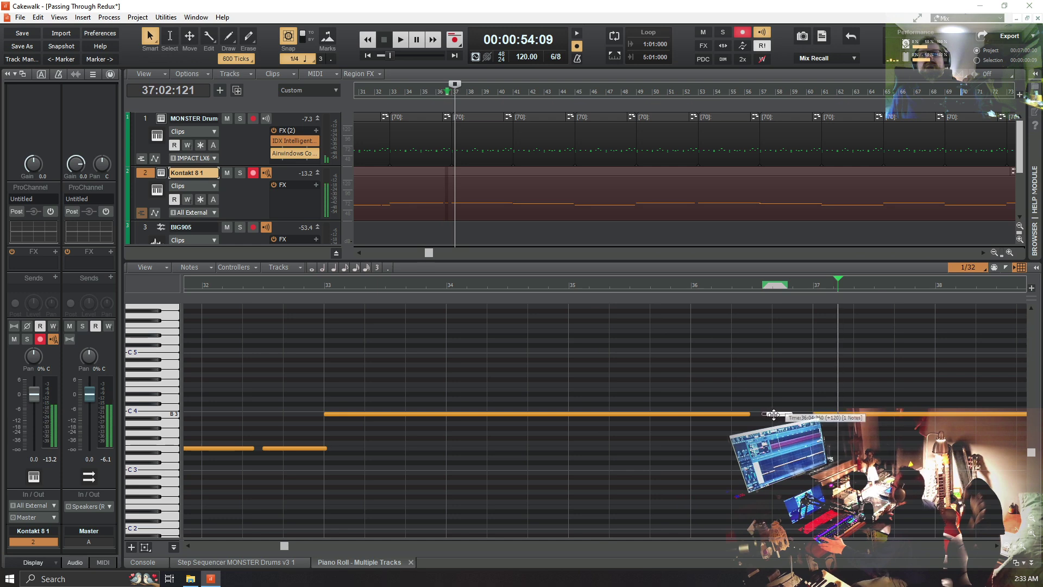
{"action": "left_click", "coordinate": [553, 286]}
{"action": "key", "text": "space"}
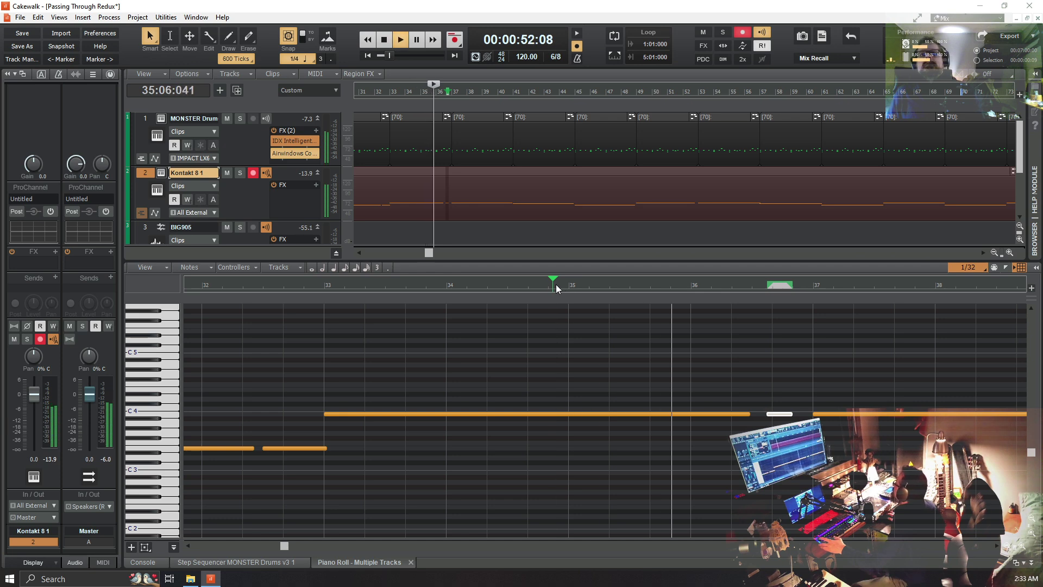
{"action": "key", "text": "space"}
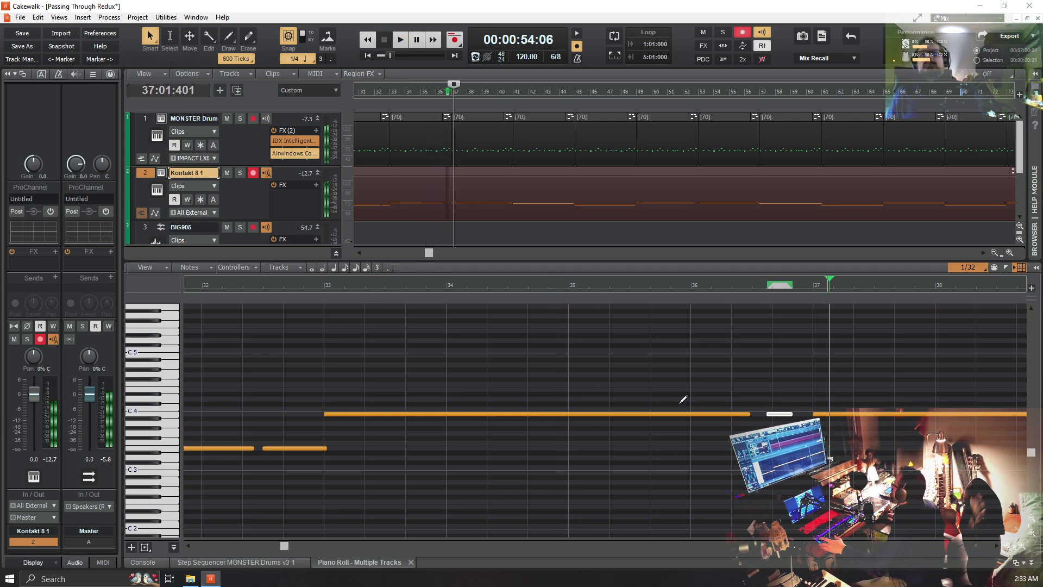
Move the short B3 note back 240 ticks to 36:04:120 and audition it from measure 35
{"action": "left_click_drag", "start_coordinate": [780, 415], "coordinate": [770, 416]}
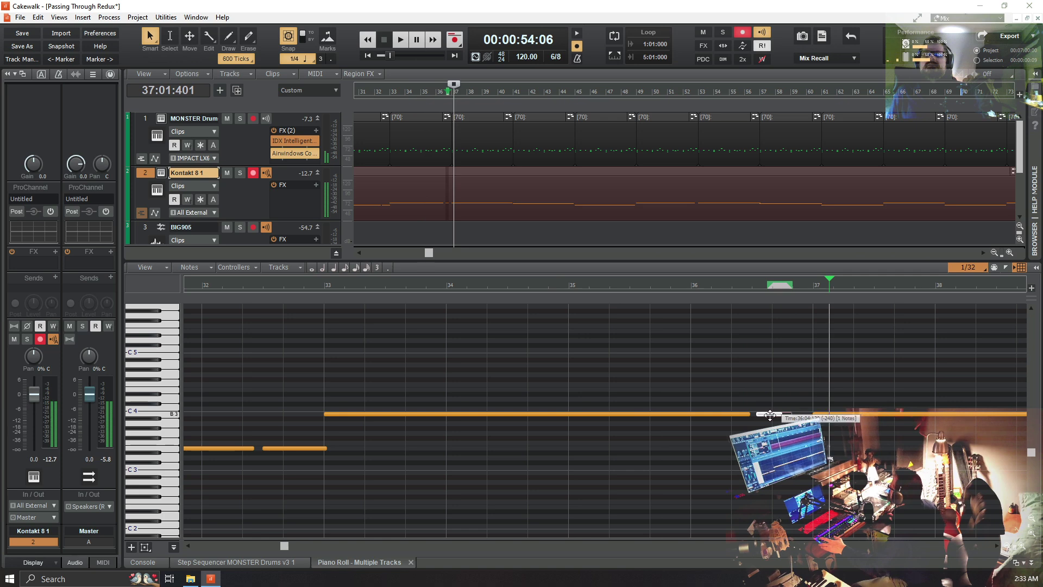
{"action": "left_click", "coordinate": [576, 288]}
{"action": "key", "text": "space"}
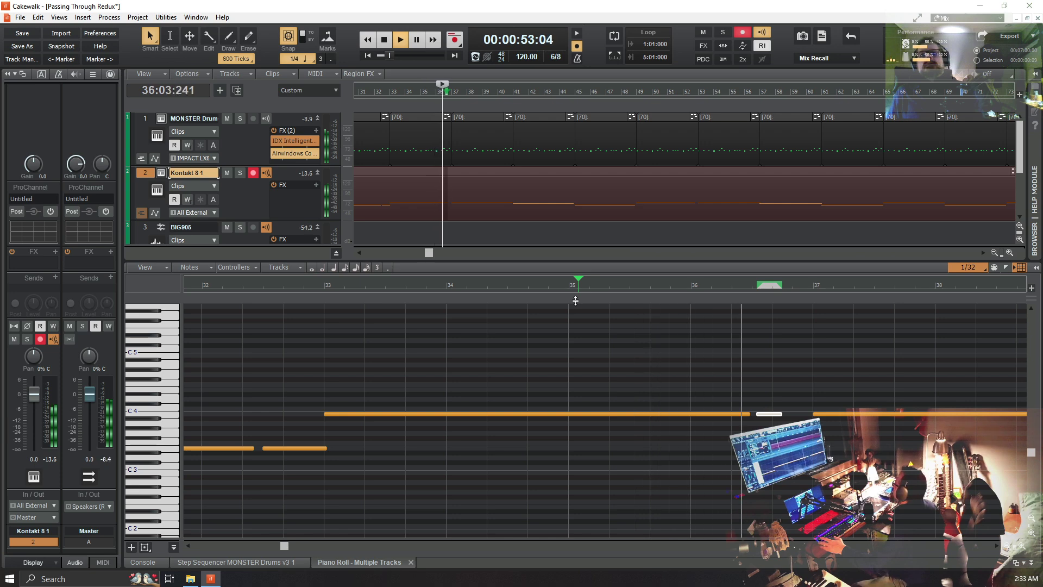
{"action": "key", "text": "space"}
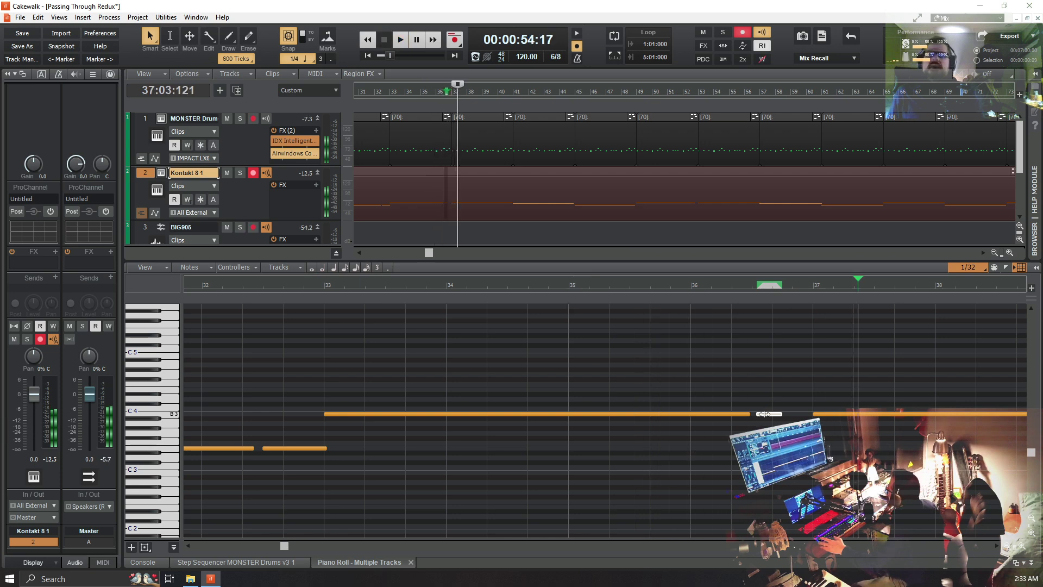
Shorten the long B3 note starting at measure 33 to 9840 and finally 9600 ticks, auditioning each length from measure 32
{"action": "left_click_drag", "start_coordinate": [747, 413], "coordinate": [741, 416]}
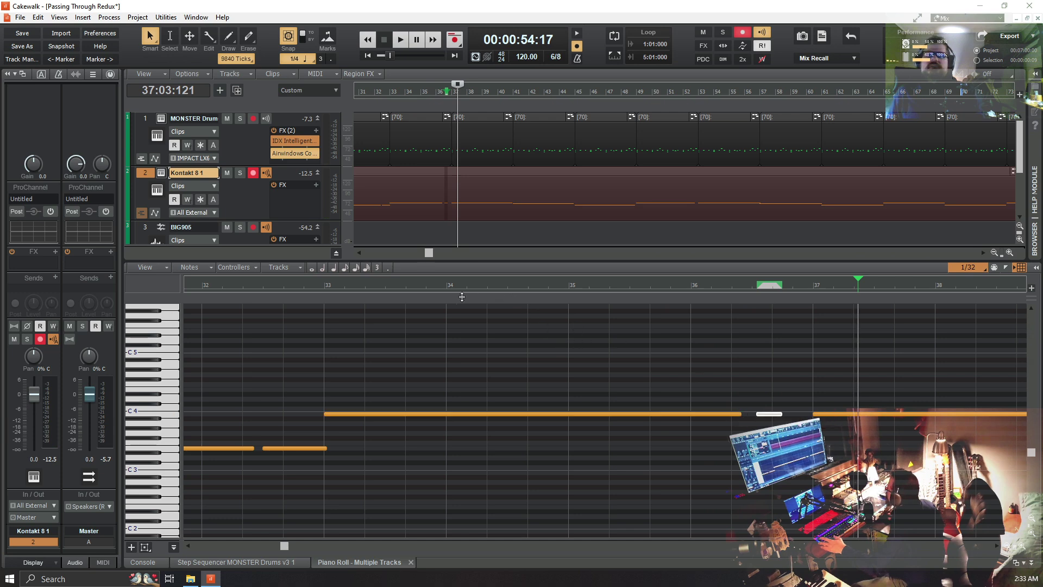
{"action": "left_click", "coordinate": [303, 285]}
{"action": "key", "text": "space"}
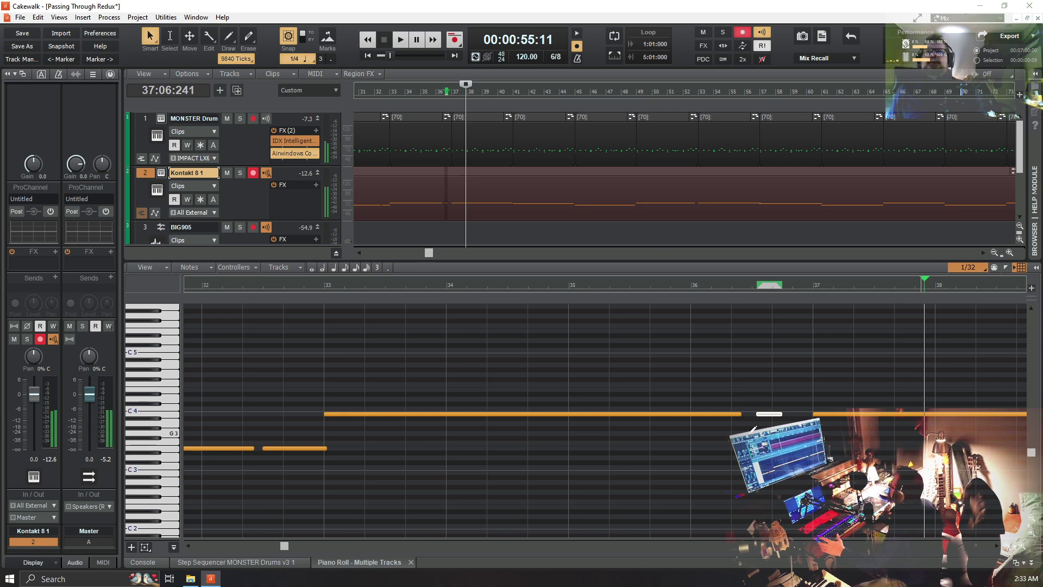
{"action": "left_click_drag", "start_coordinate": [741, 414], "coordinate": [731, 420]}
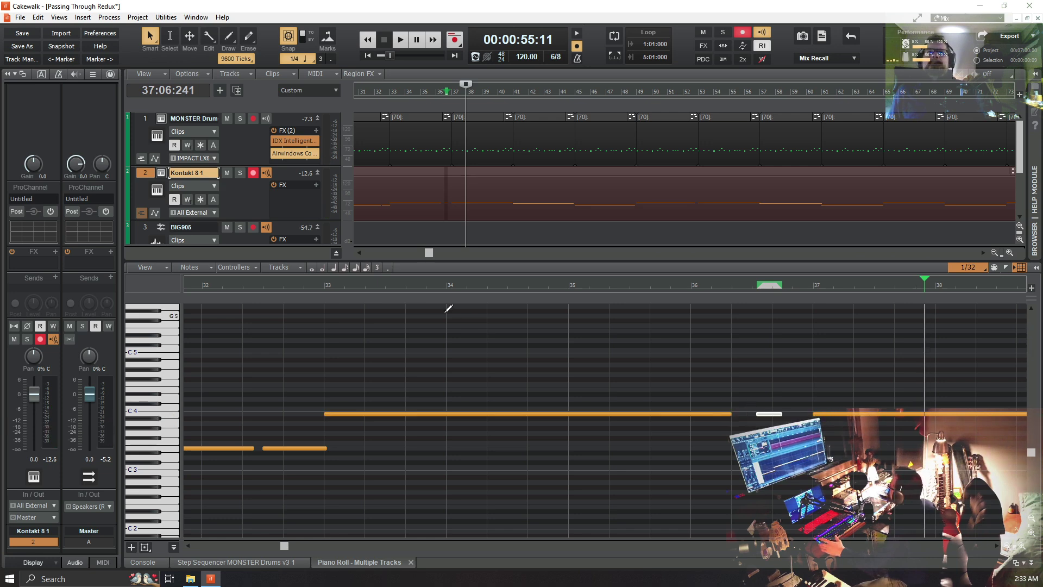
{"action": "left_click", "coordinate": [287, 287]}
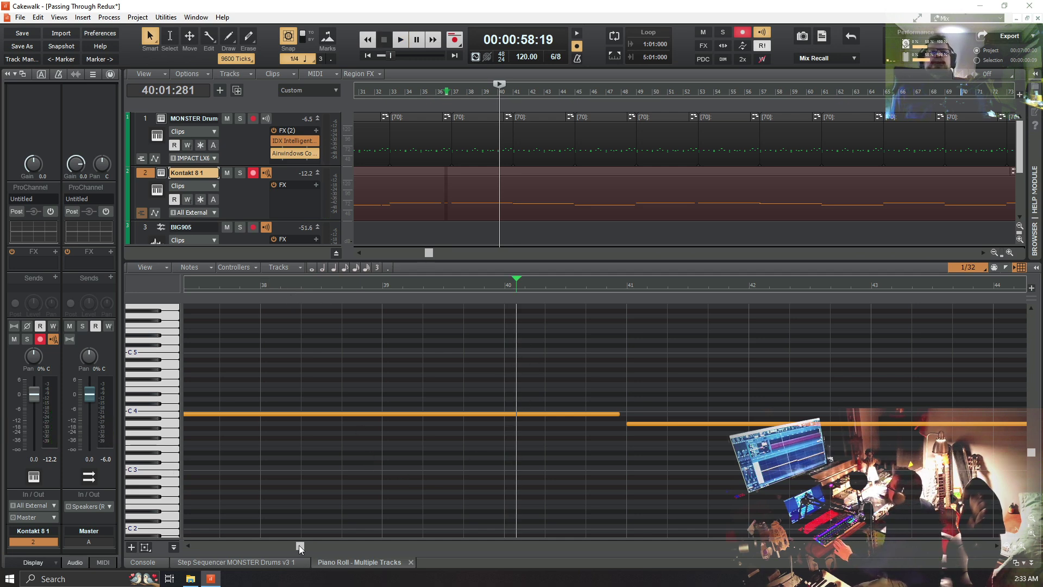
Display the Kontakt 8 1 melody from measure 1 to past measure 100 in the piano roll
{"action": "left_click_drag", "start_coordinate": [299, 545], "coordinate": [278, 548]}
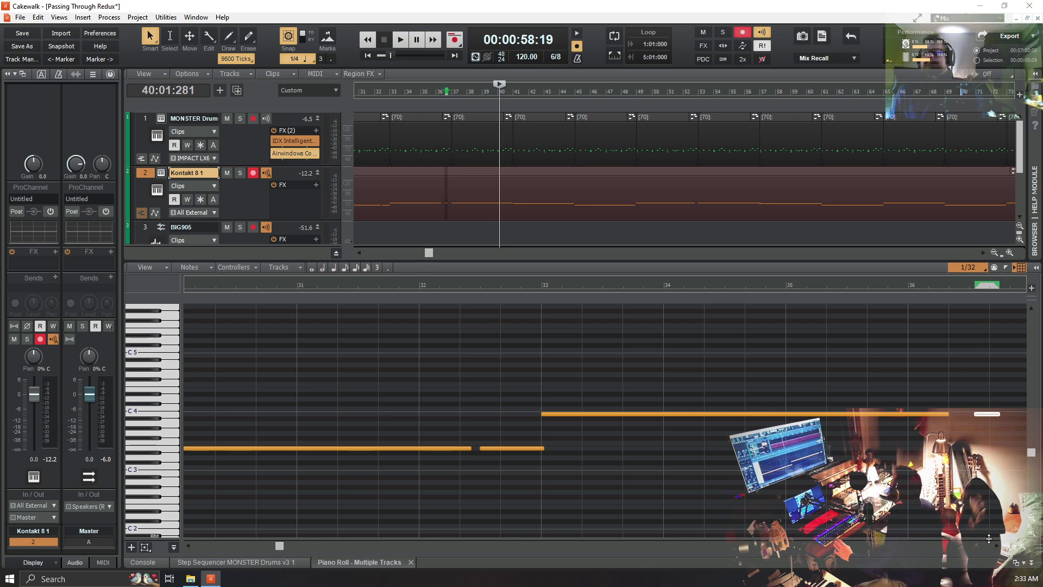
{"action": "scroll", "coordinate": [603, 419], "scroll_direction": "down", "scroll_amount": 4}
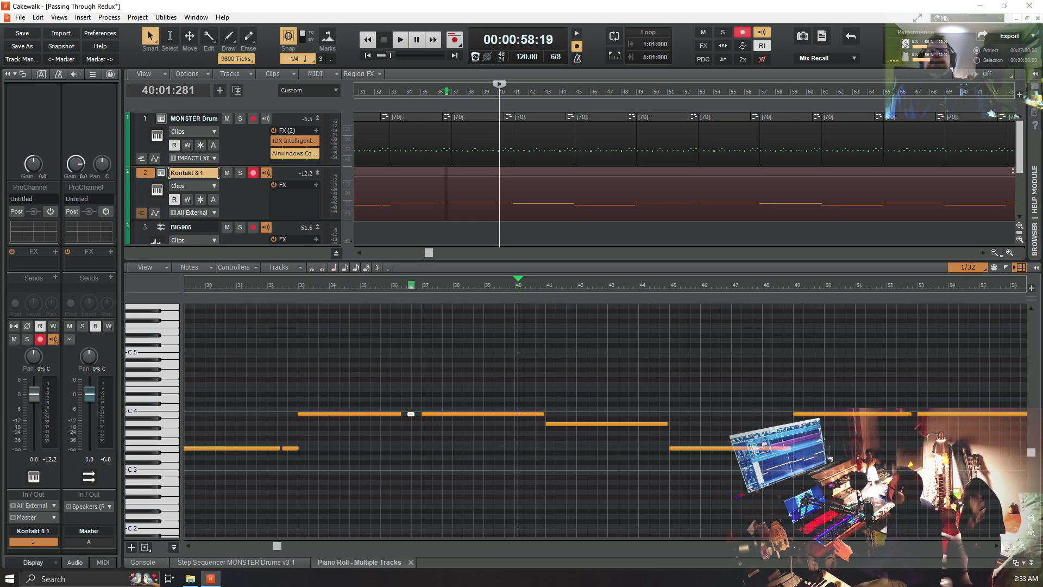
{"action": "scroll", "coordinate": [603, 418], "scroll_direction": "down", "scroll_amount": 4}
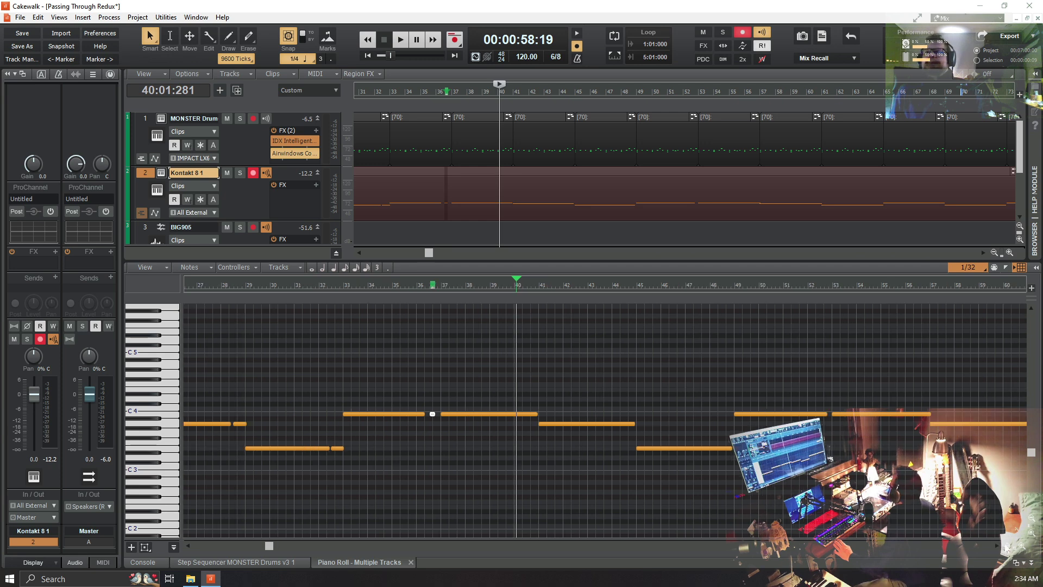
{"action": "scroll", "coordinate": [603, 419], "scroll_direction": "down", "scroll_amount": 1}
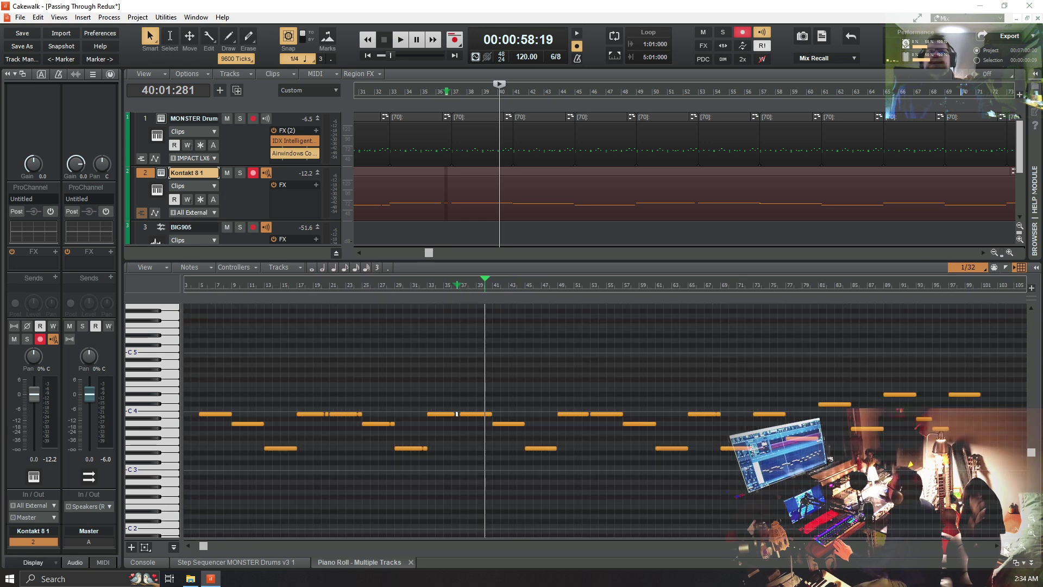
{"action": "left_click_drag", "start_coordinate": [201, 545], "coordinate": [192, 546]}
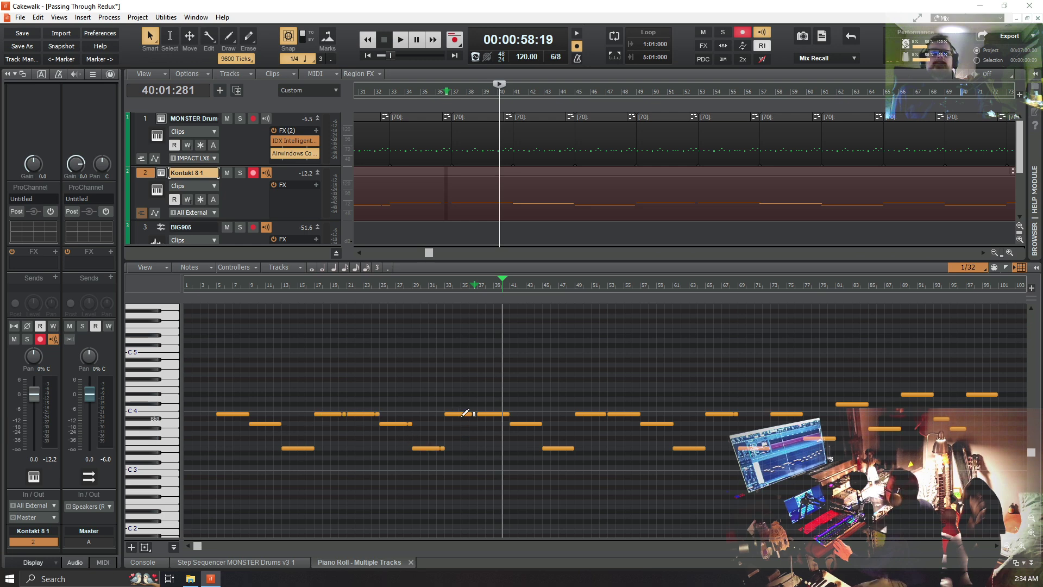
Move the playhead to the start of measure 37, where the Kontakt 8 1 phrase ends
{"action": "left_click", "coordinate": [476, 282]}
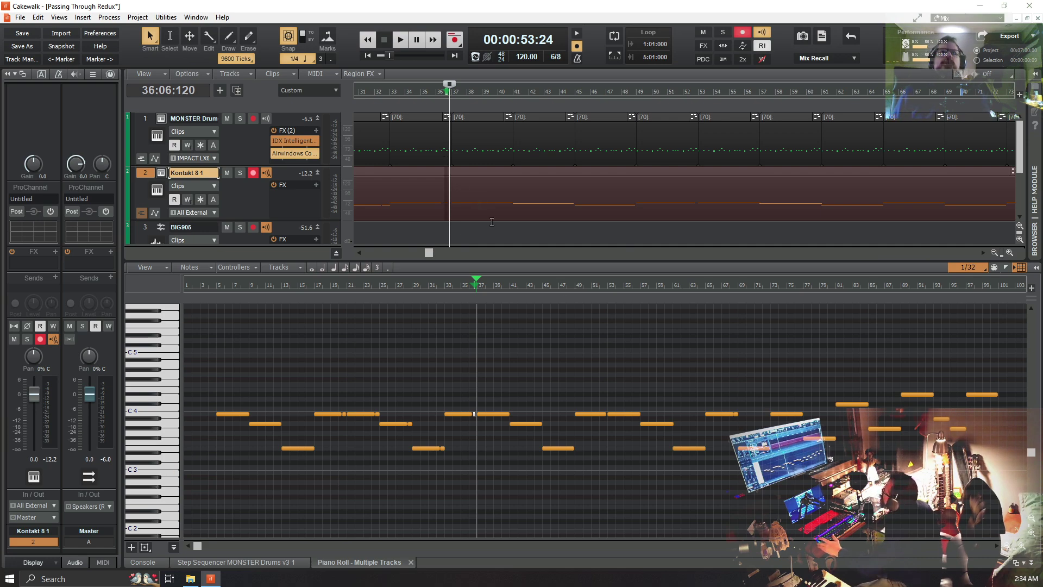
{"action": "left_click", "coordinate": [442, 96]}
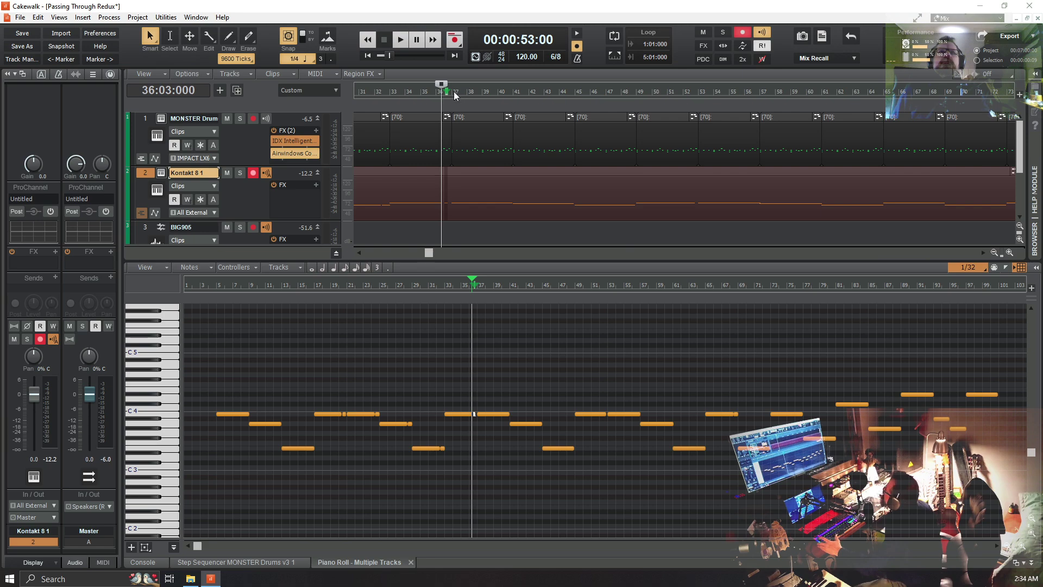
{"action": "left_click", "coordinate": [455, 96]}
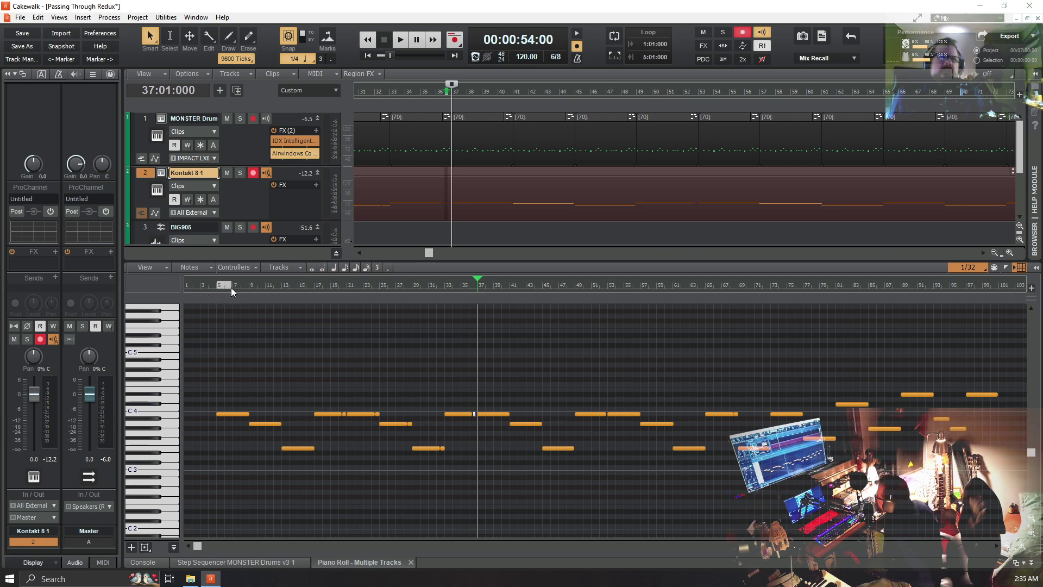
Select and copy the Kontakt 8 1 phrase from measure 5 up to measure 21
{"action": "mouse_move", "coordinate": [230, 287]}
{"action": "left_mouse_down"}
{"action": "mouse_move", "coordinate": [362, 294]}
{"action": "mouse_move", "coordinate": [338, 298]}
{"action": "left_mouse_up"}
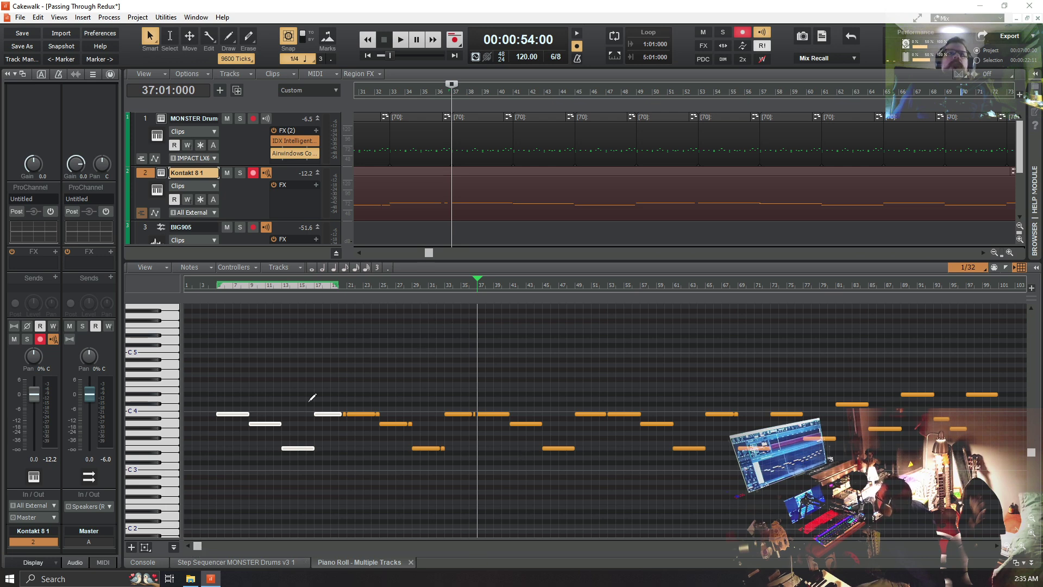
{"action": "left_click_drag", "start_coordinate": [428, 254], "coordinate": [364, 273]}
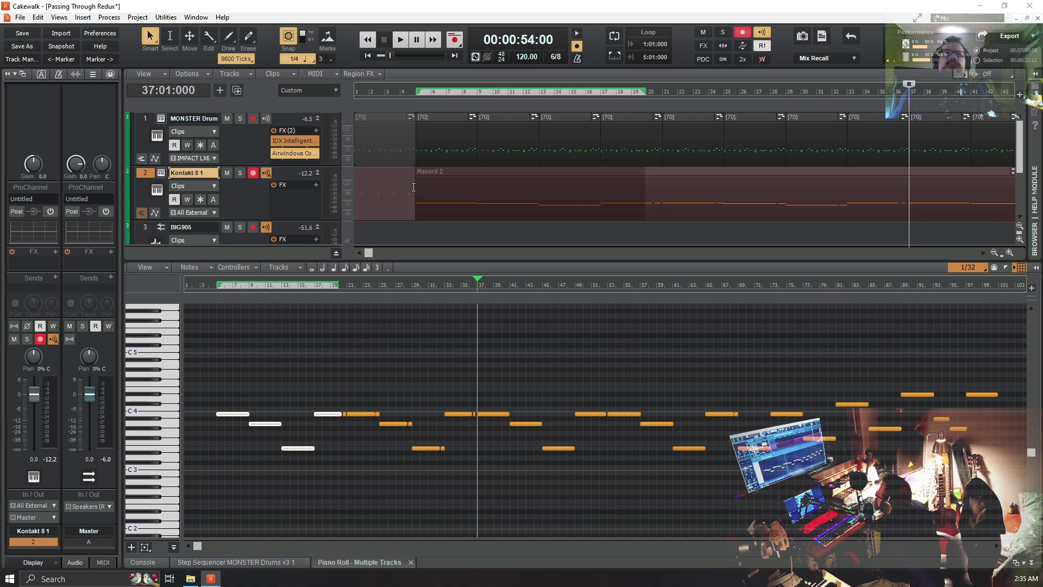
{"action": "left_click_drag", "start_coordinate": [414, 187], "coordinate": [662, 217]}
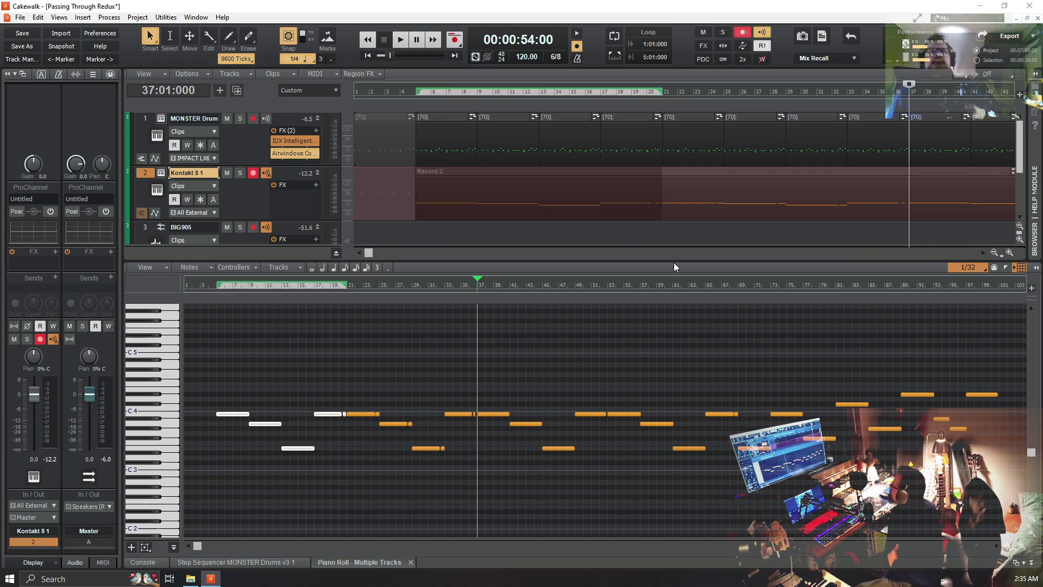
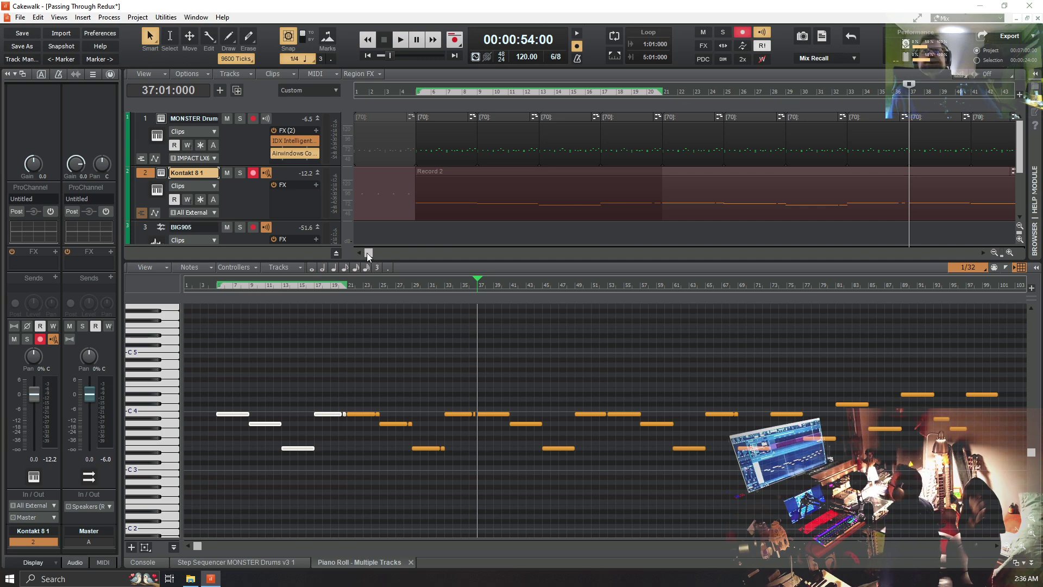
{"action": "double_click", "coordinate": [246, 200]}
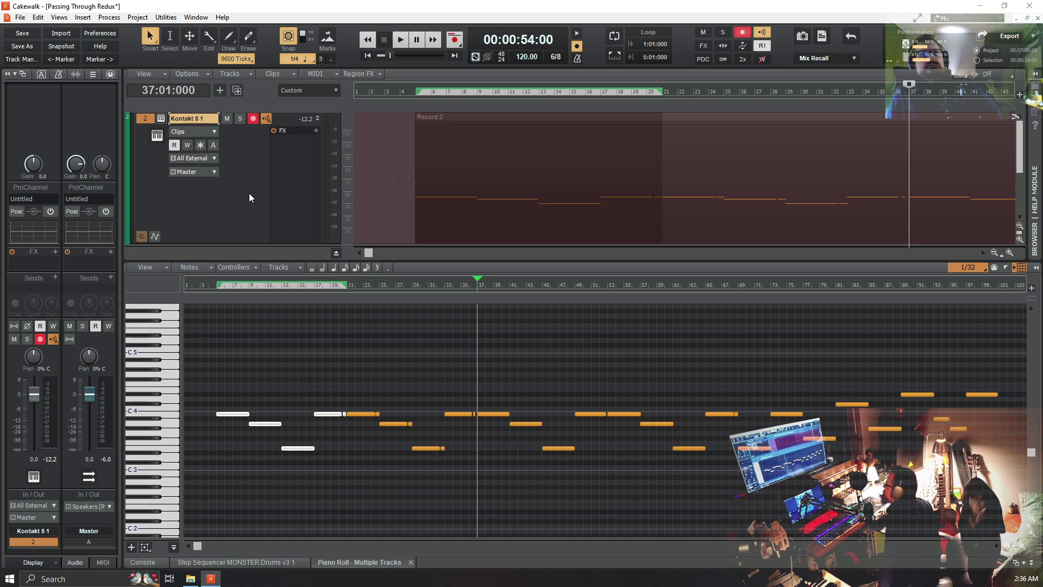
{"action": "double_click", "coordinate": [249, 193]}
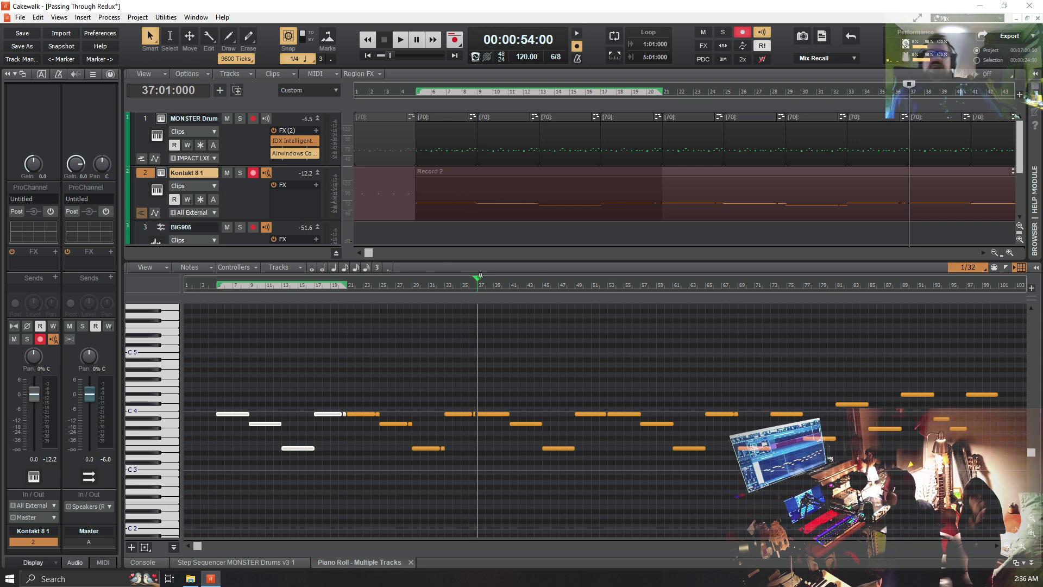
Paste the copied phrase on the Kontakt 8 1 track at 101:01:000, right after the existing clip
{"action": "left_click_drag", "start_coordinate": [367, 252], "coordinate": [543, 269]}
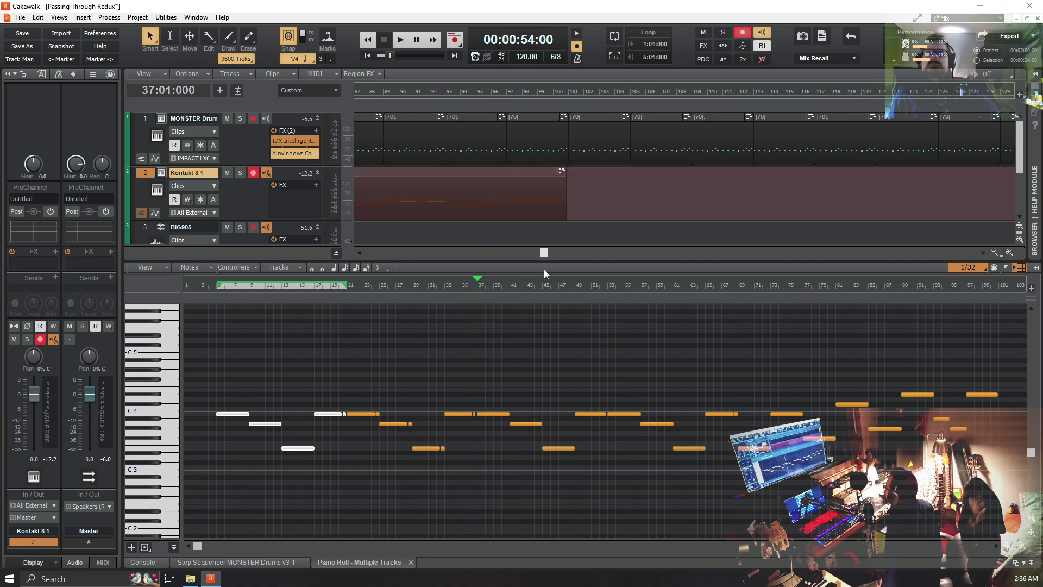
{"action": "left_click", "coordinate": [569, 93]}
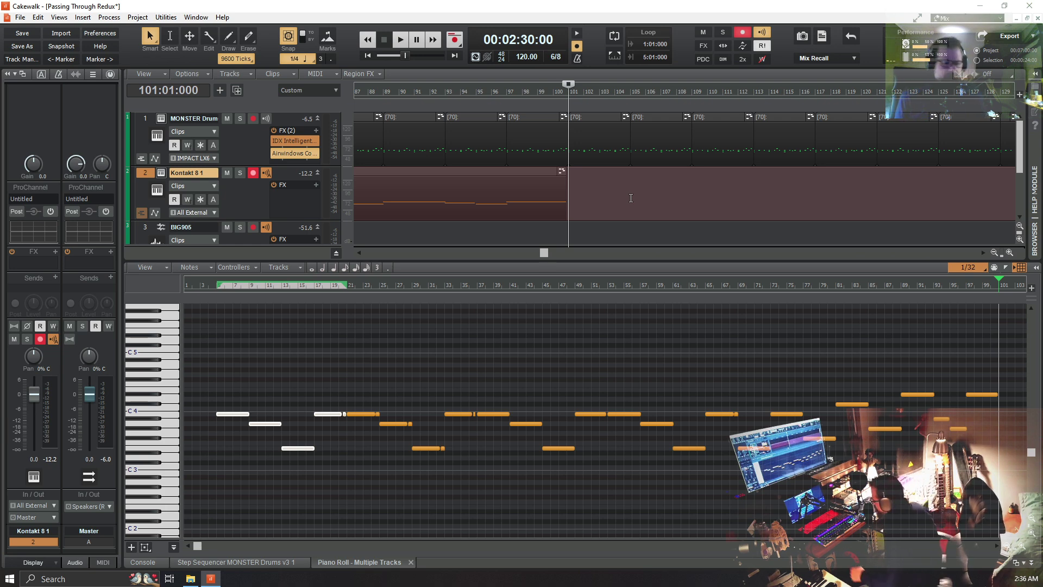
{"action": "key", "text": "ctrl+z"}
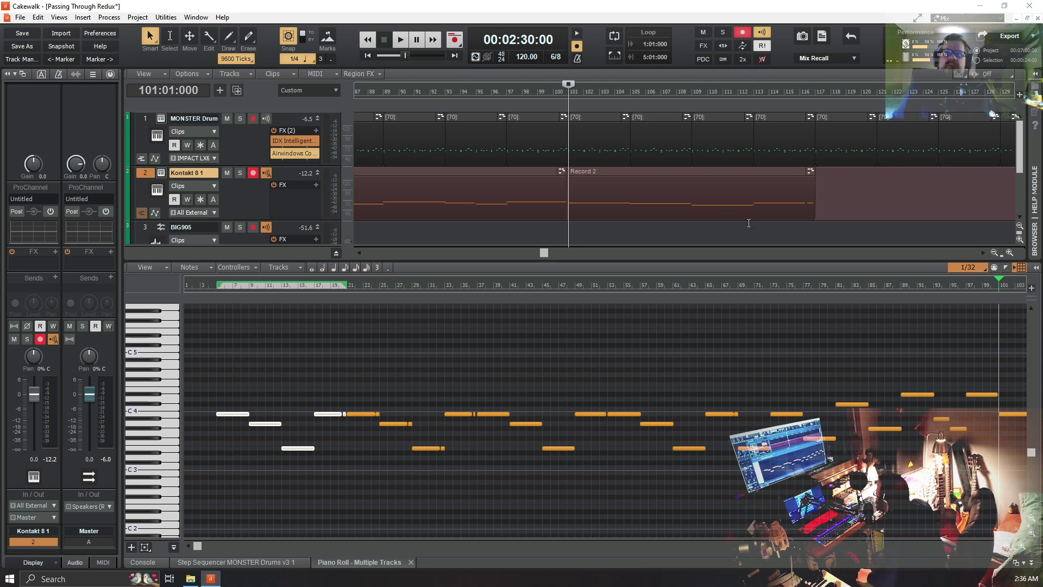
Audition the join into the phrase pasted at measure 101, playing from 99:05:000
{"action": "left_click", "coordinate": [846, 197]}
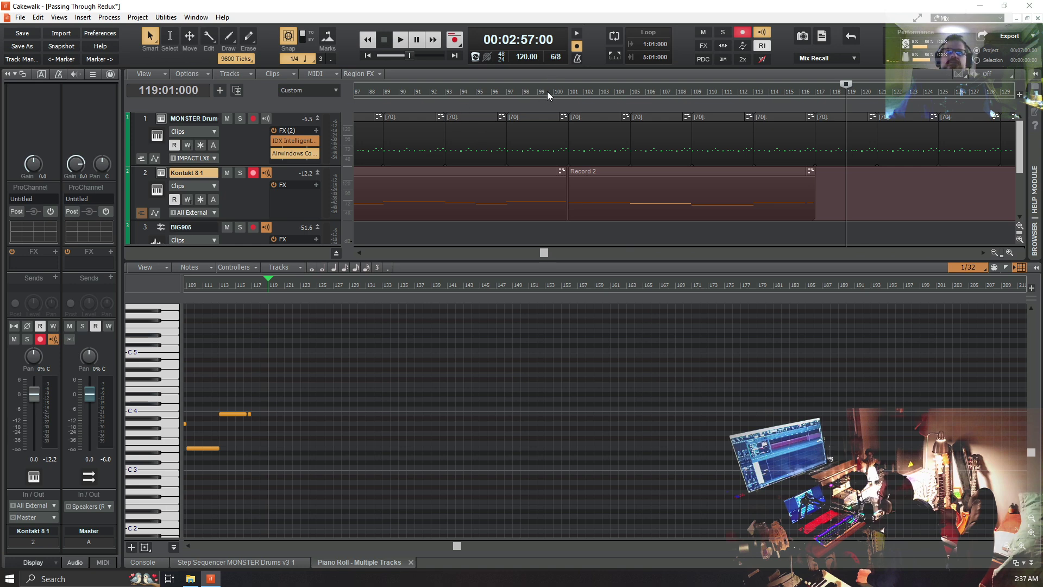
{"action": "left_click", "coordinate": [547, 91]}
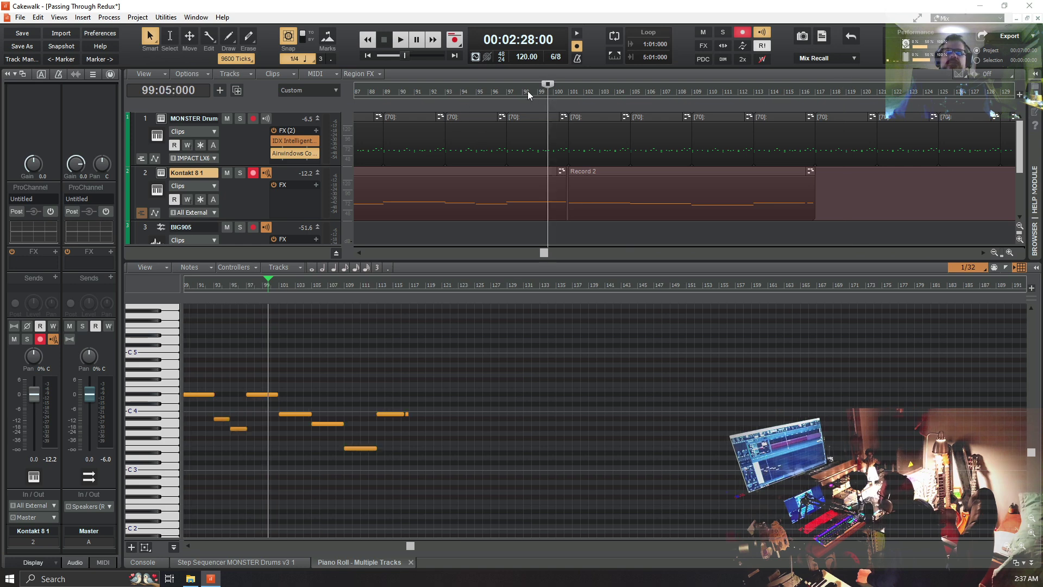
{"action": "left_click", "coordinate": [402, 40]}
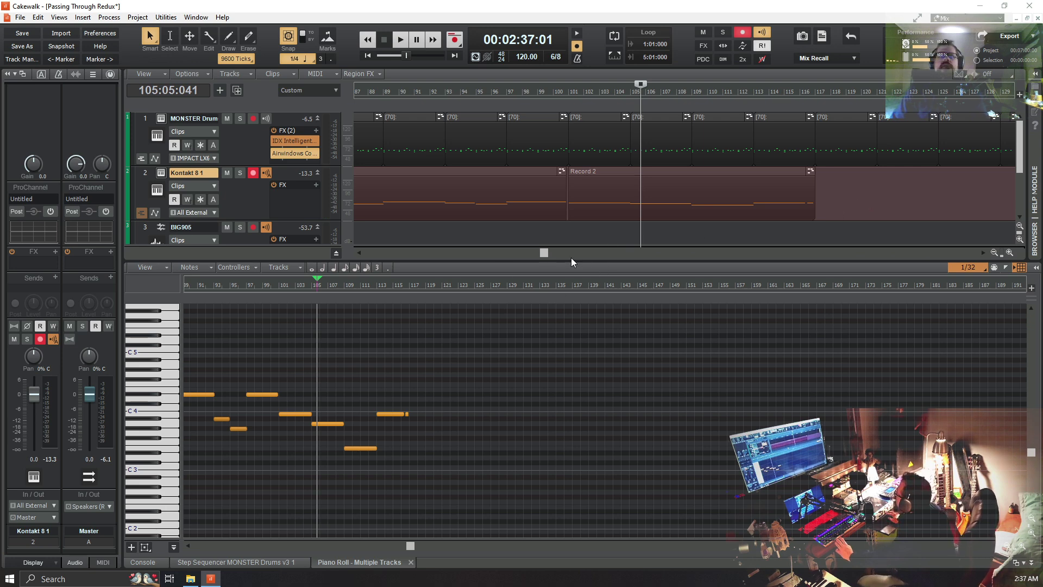
Display the whole Kontakt 8 1 part from measure 1 and place the playhead at 37:01:000
{"action": "left_click_drag", "start_coordinate": [544, 253], "coordinate": [430, 253]}
{"action": "left_click_drag", "start_coordinate": [413, 261], "coordinate": [468, 260]}
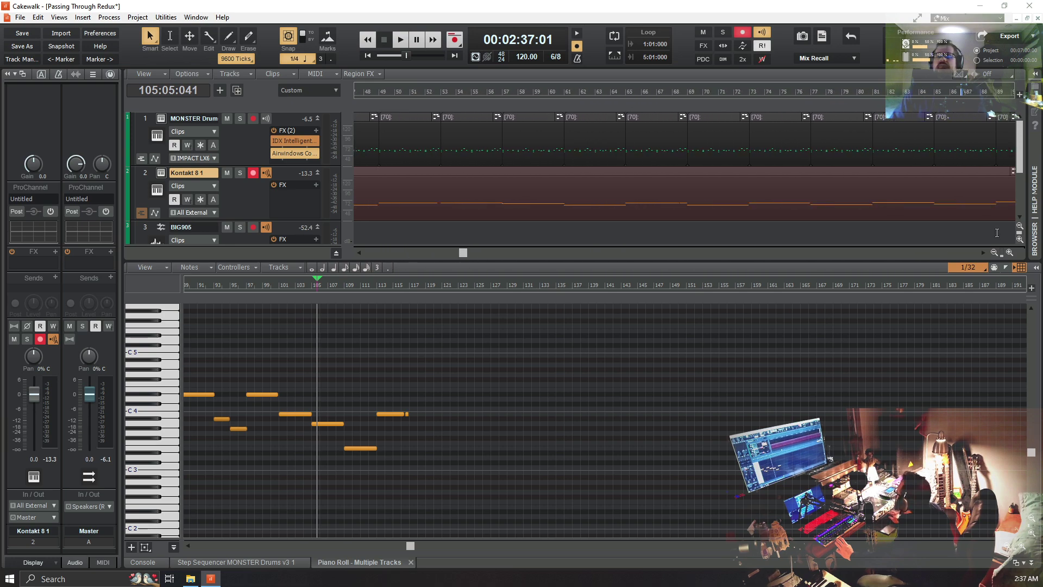
{"action": "left_click", "coordinate": [993, 253]}
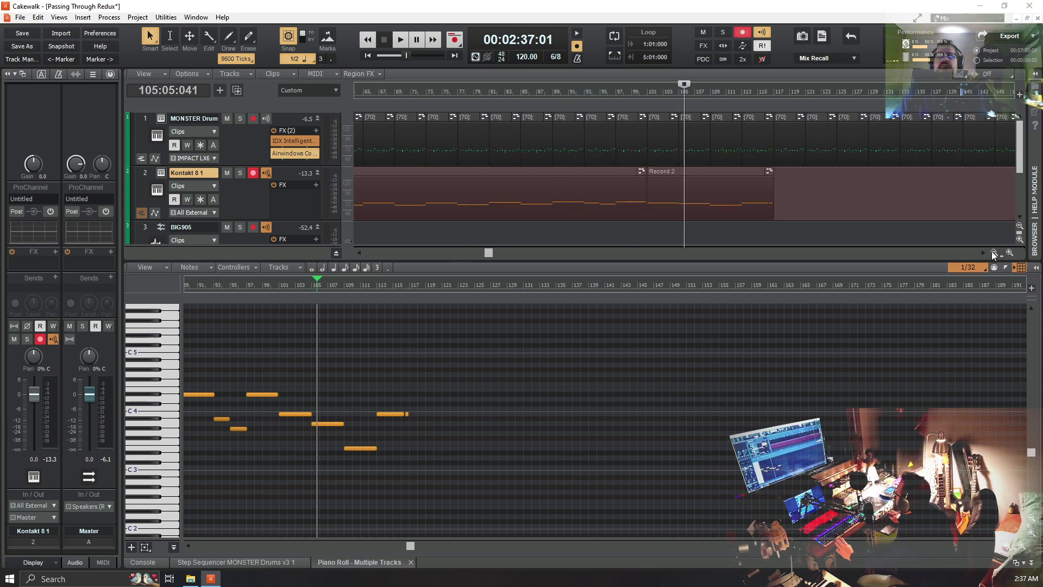
{"action": "left_click", "coordinate": [993, 253]}
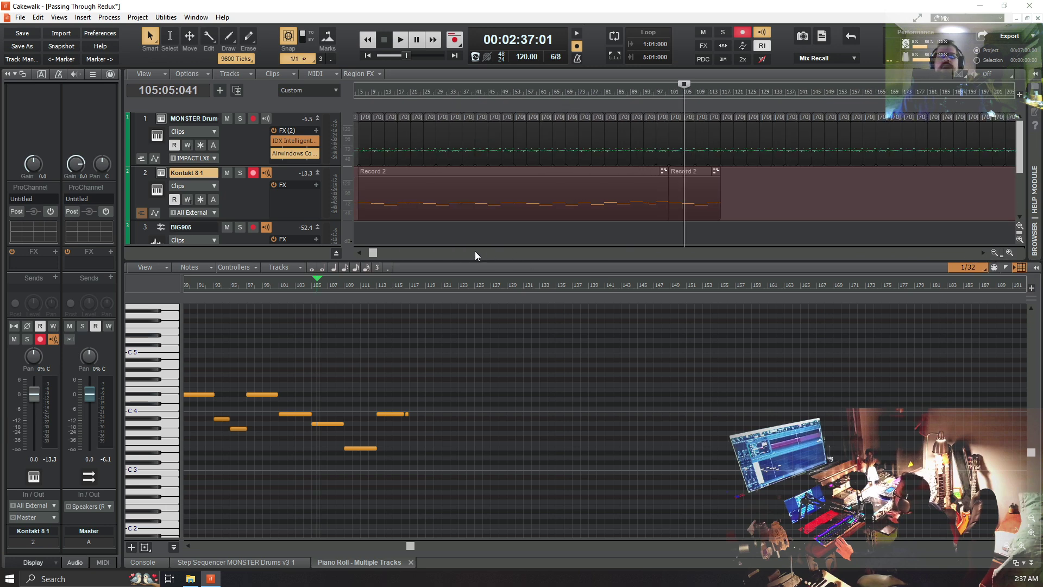
{"action": "left_click", "coordinate": [368, 253]}
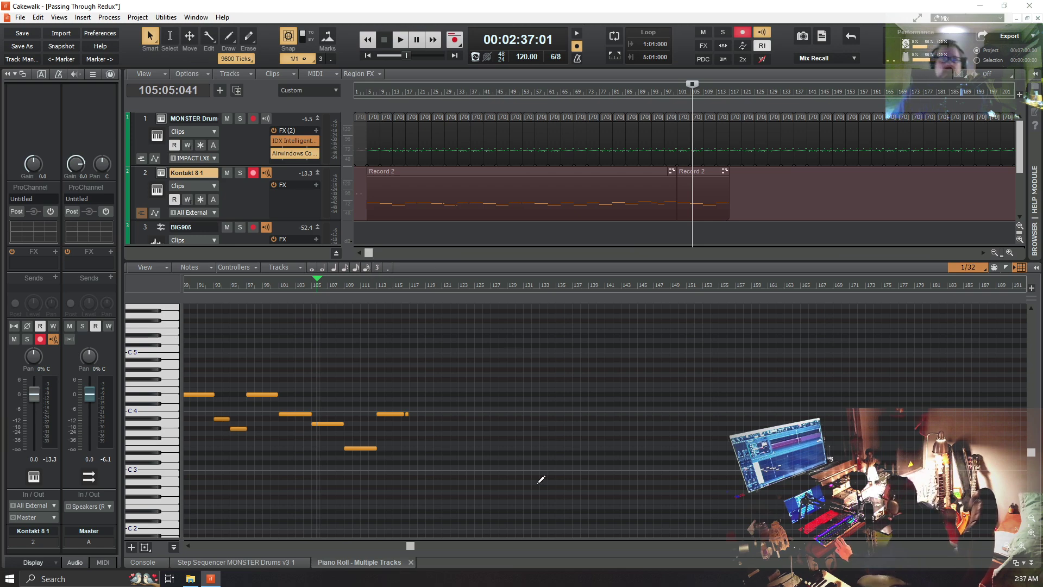
{"action": "left_click_drag", "start_coordinate": [408, 545], "coordinate": [196, 558]}
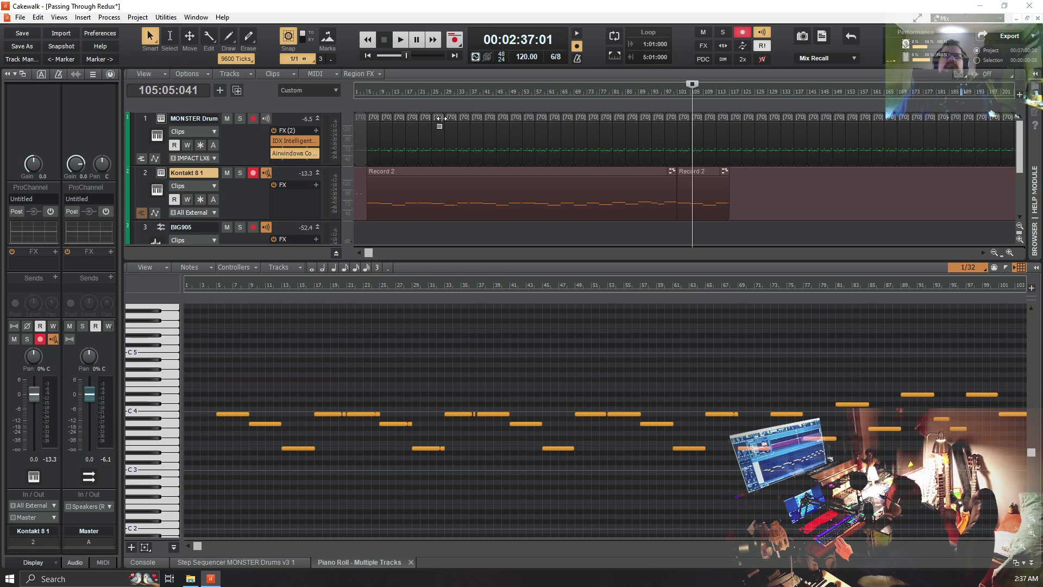
{"action": "left_click", "coordinate": [471, 91]}
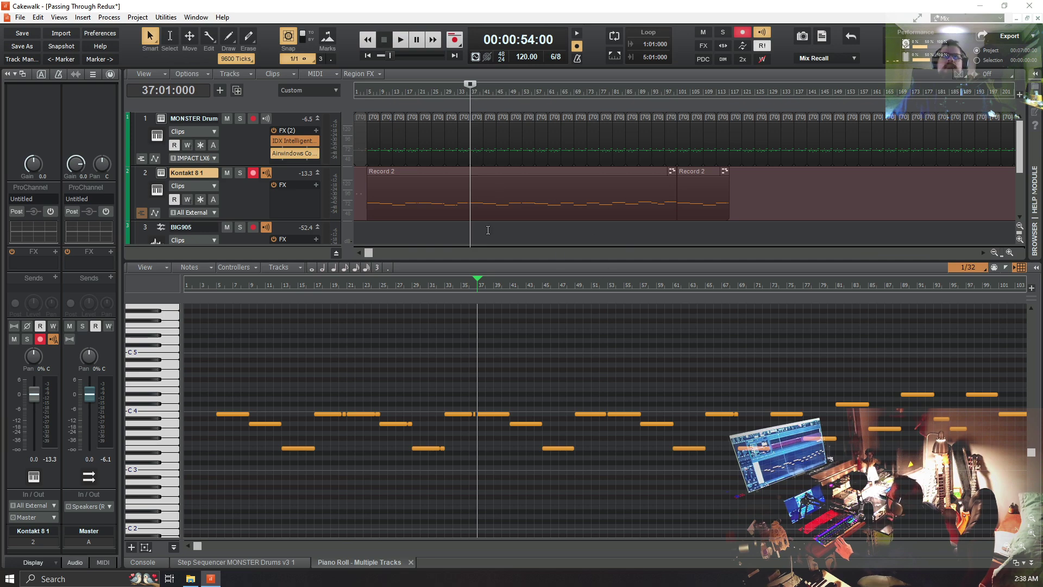
Select and copy the Kontakt 8 1 section from measure 37 up to the clip's end at measure 101
{"action": "left_click", "coordinate": [1008, 252]}
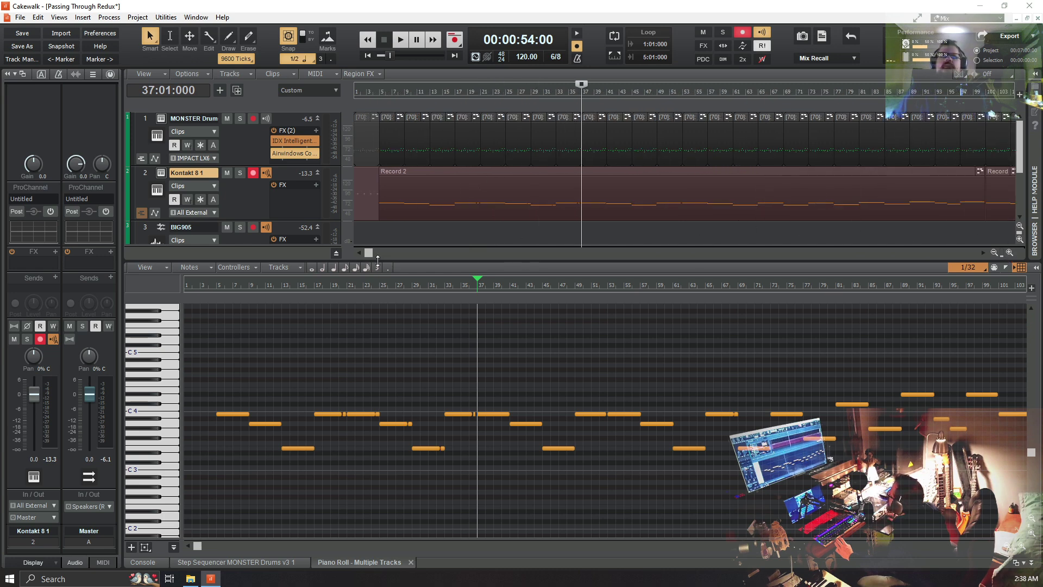
{"action": "left_click_drag", "start_coordinate": [367, 252], "coordinate": [404, 254]}
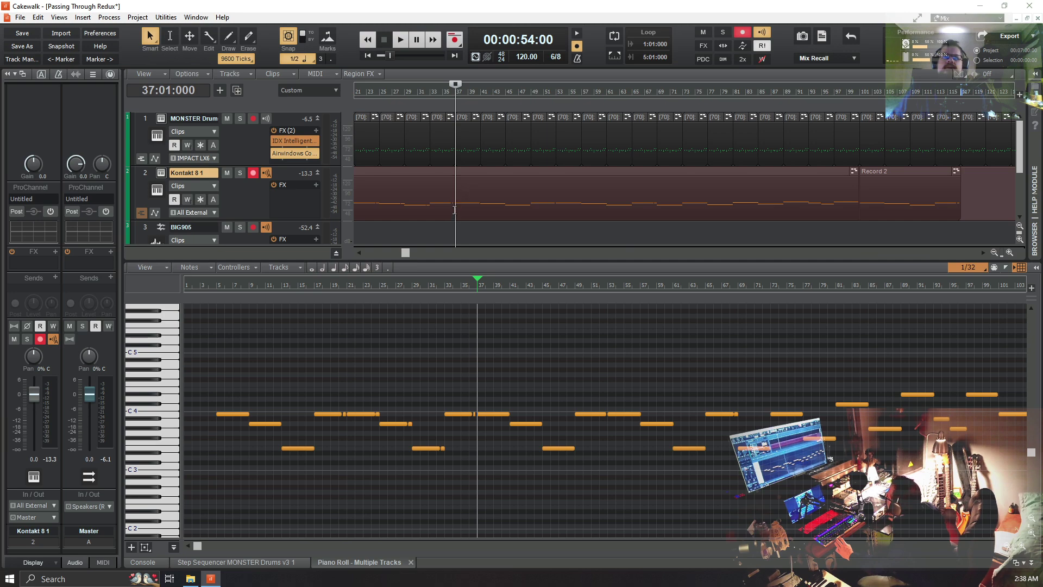
{"action": "left_click_drag", "start_coordinate": [460, 208], "coordinate": [564, 211]}
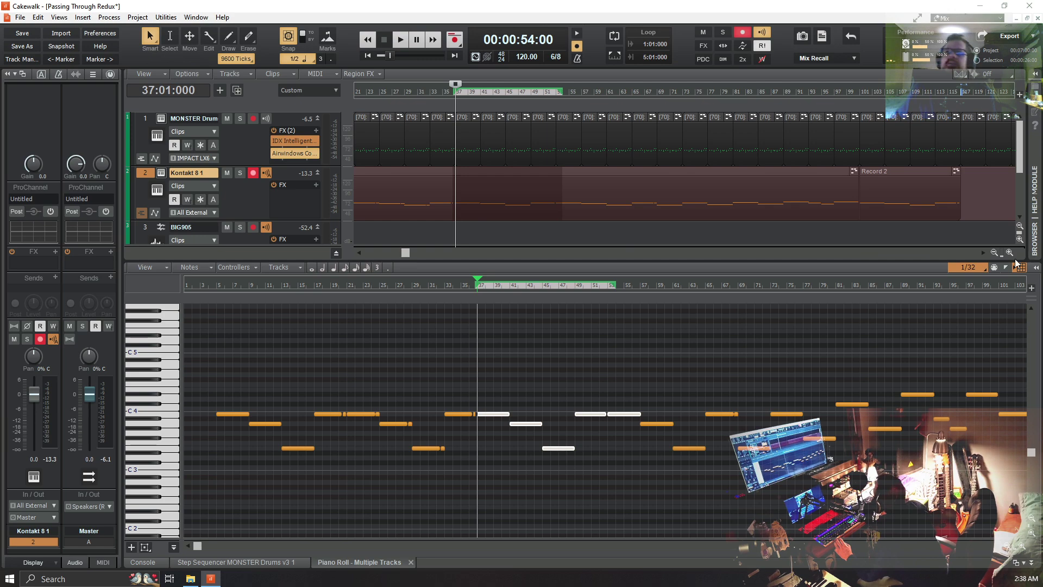
{"action": "left_click", "coordinate": [477, 209]}
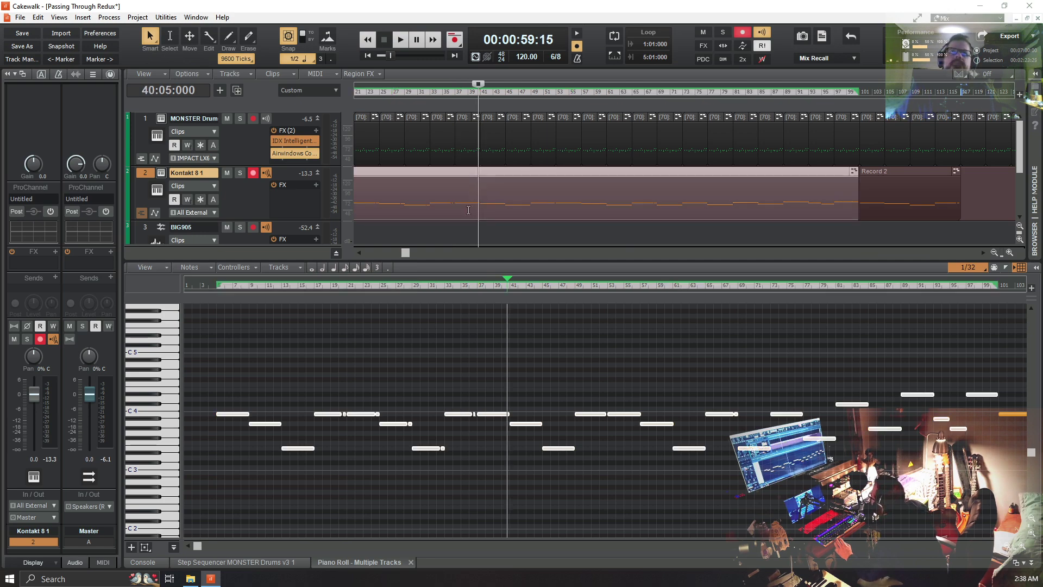
{"action": "left_click", "coordinate": [457, 186]}
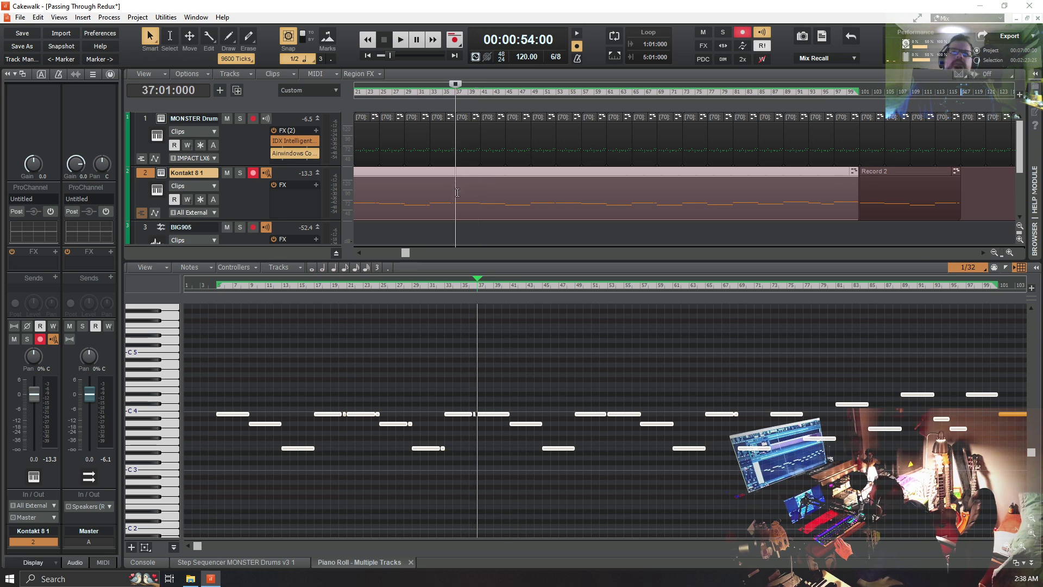
{"action": "left_click_drag", "start_coordinate": [455, 197], "coordinate": [861, 215]}
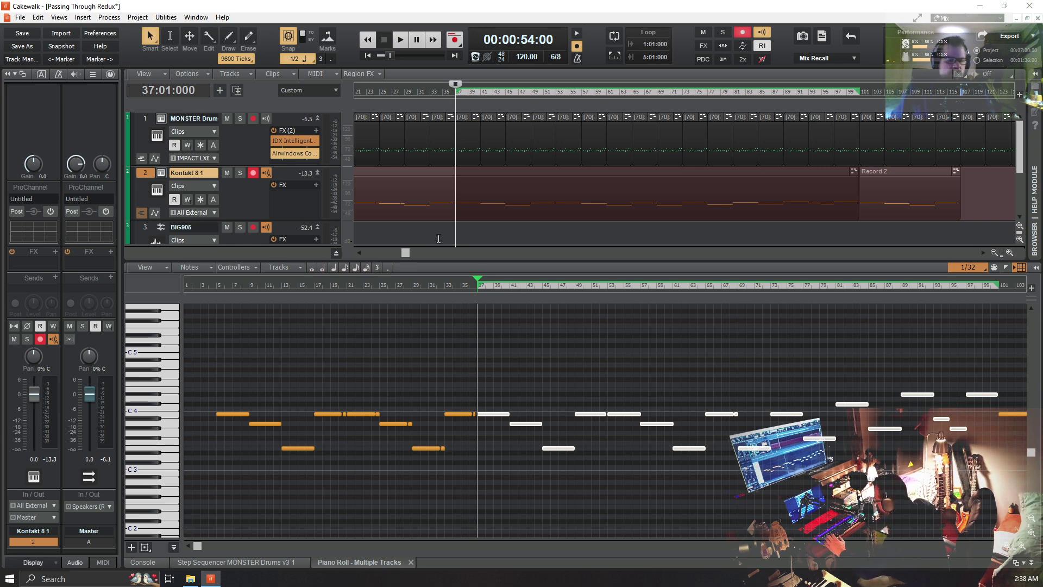
Paste the copied section on the Kontakt 8 1 track at 117:01:000, directly after the previous pasted clip
{"action": "left_click", "coordinate": [961, 195]}
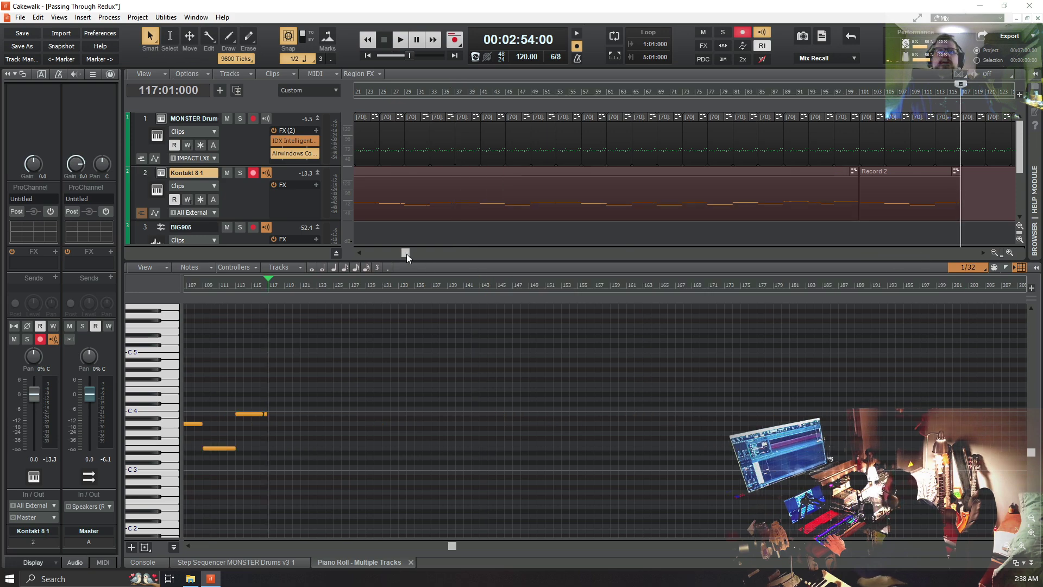
{"action": "left_click_drag", "start_coordinate": [406, 253], "coordinate": [530, 262]}
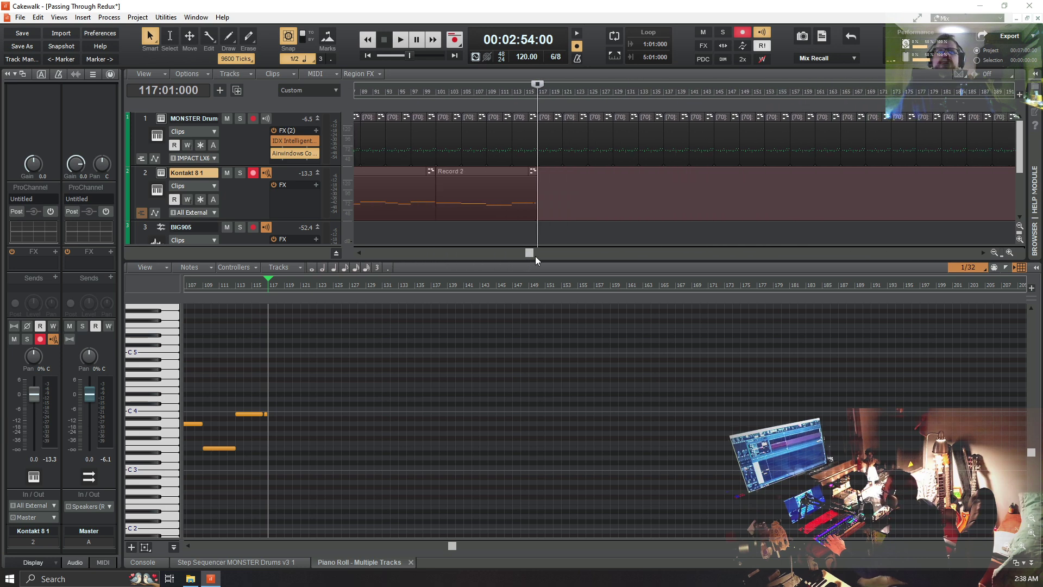
{"action": "key", "text": "ctrl+v"}
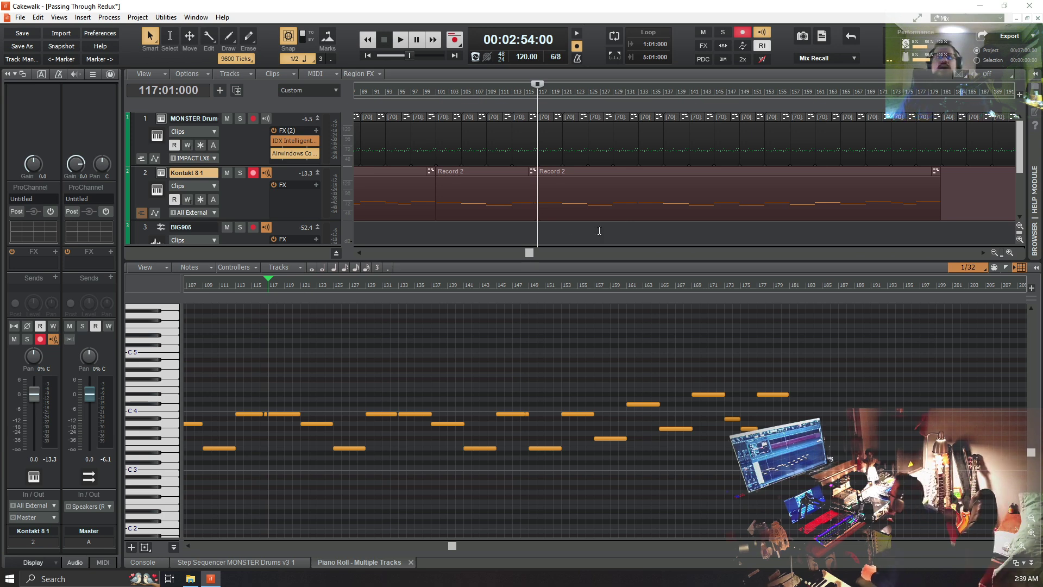
Realign the pasted Kontakt 8 1 clip to its start at measure 101, and select the clip starting at measure 117
{"action": "left_click", "coordinate": [479, 174]}
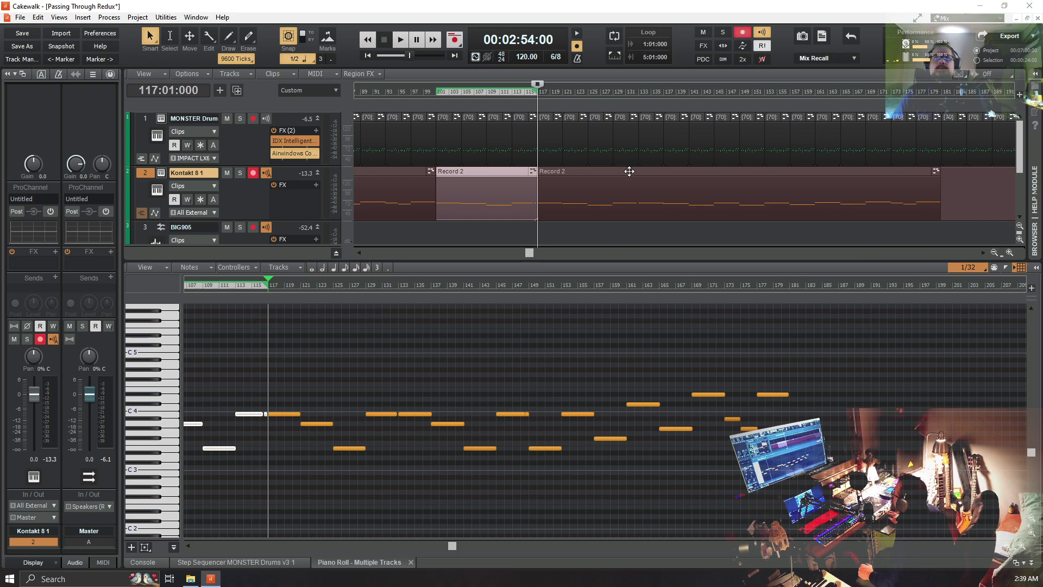
{"action": "left_click", "coordinate": [628, 171]}
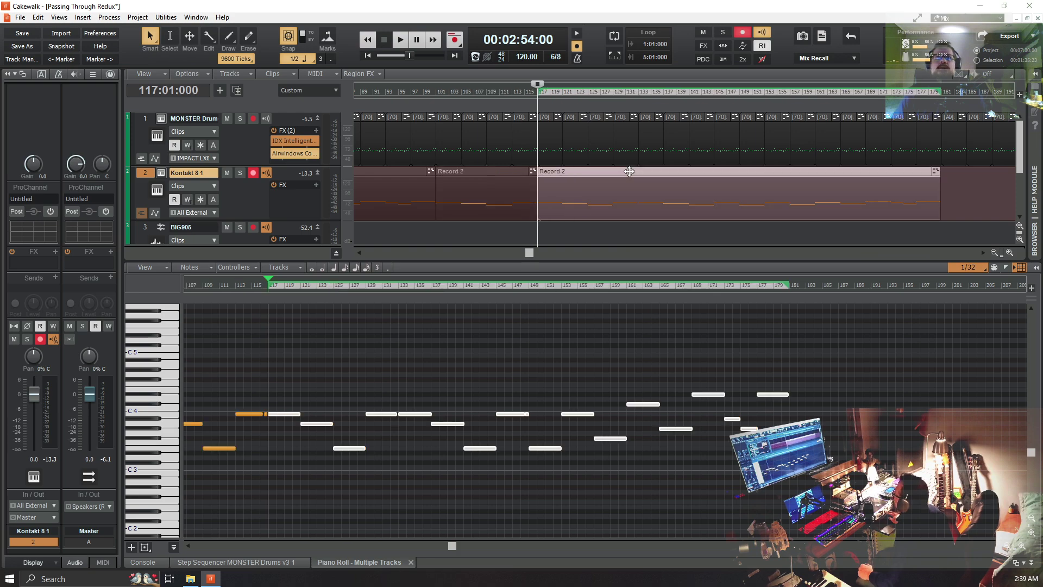
{"action": "left_click", "coordinate": [505, 173]}
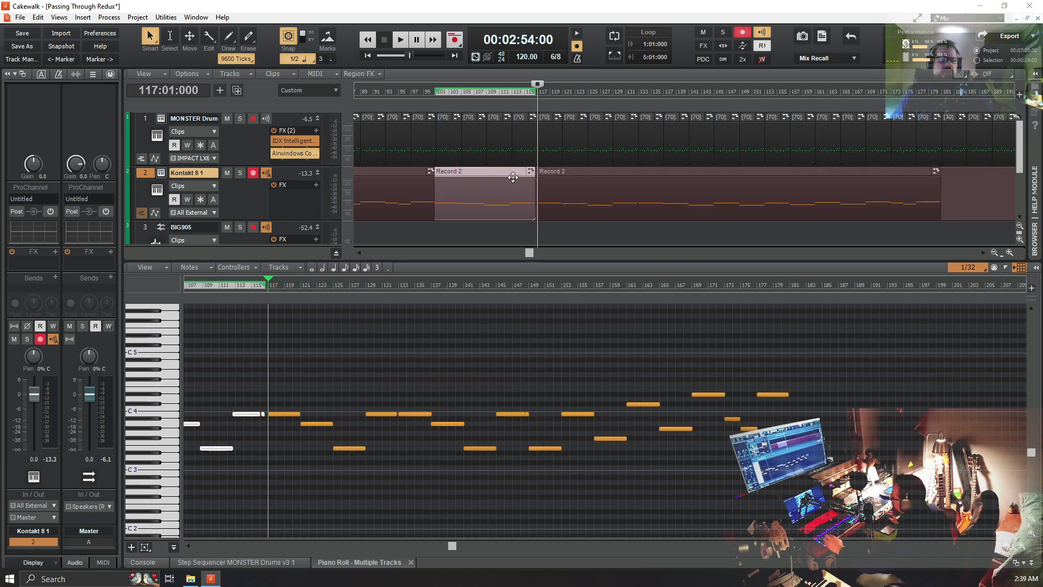
{"action": "left_click_drag", "start_coordinate": [513, 177], "coordinate": [515, 177]}
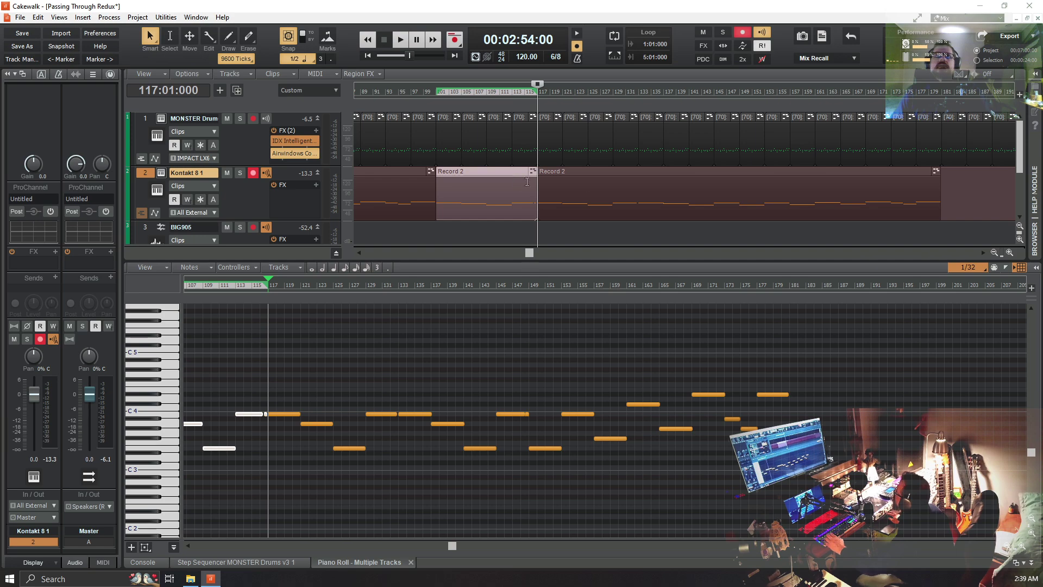
{"action": "left_click", "coordinate": [620, 172]}
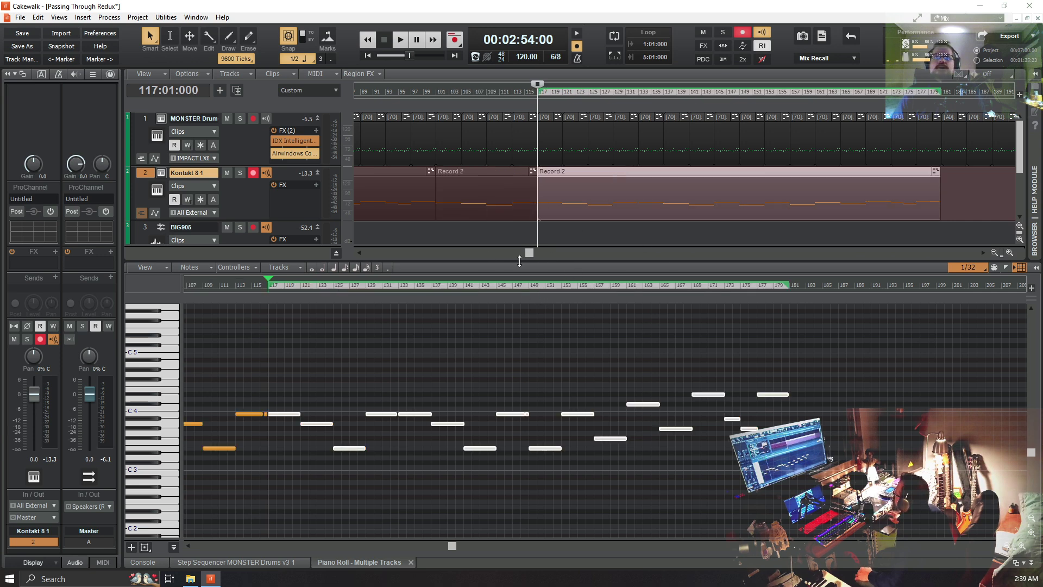
Copy the Kontakt 8 1 clip at measure 101 and paste it at 181:01:000 and again at 197:01:000
{"action": "left_click", "coordinate": [993, 252]}
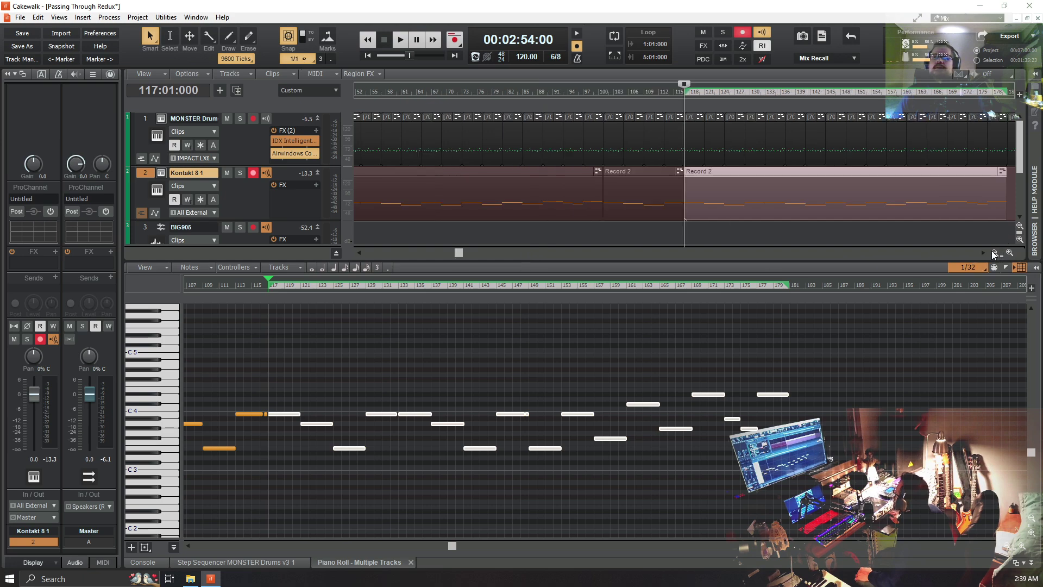
{"action": "left_click_drag", "start_coordinate": [423, 250], "coordinate": [520, 271]}
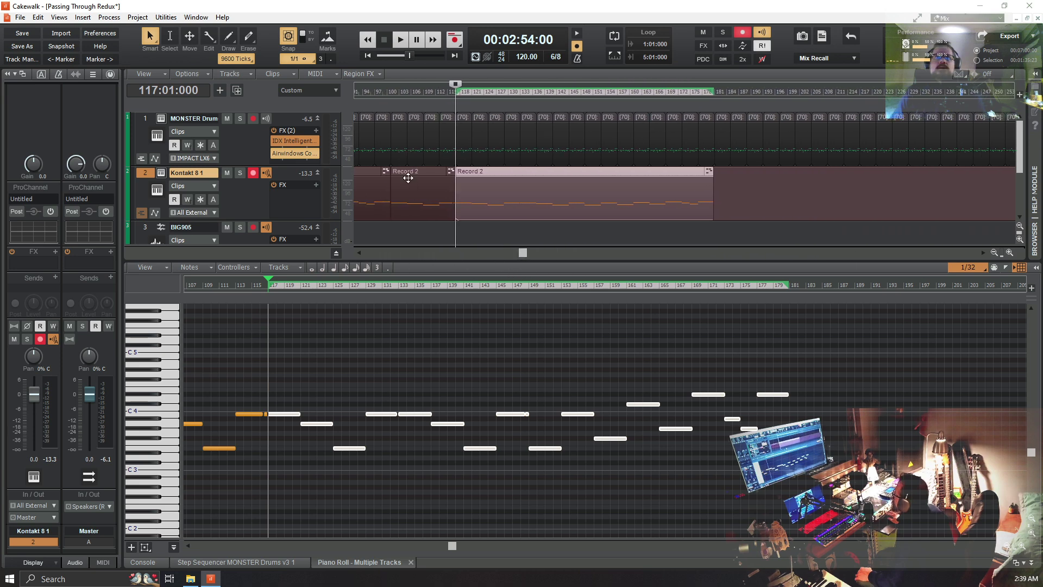
{"action": "left_click", "coordinate": [419, 171]}
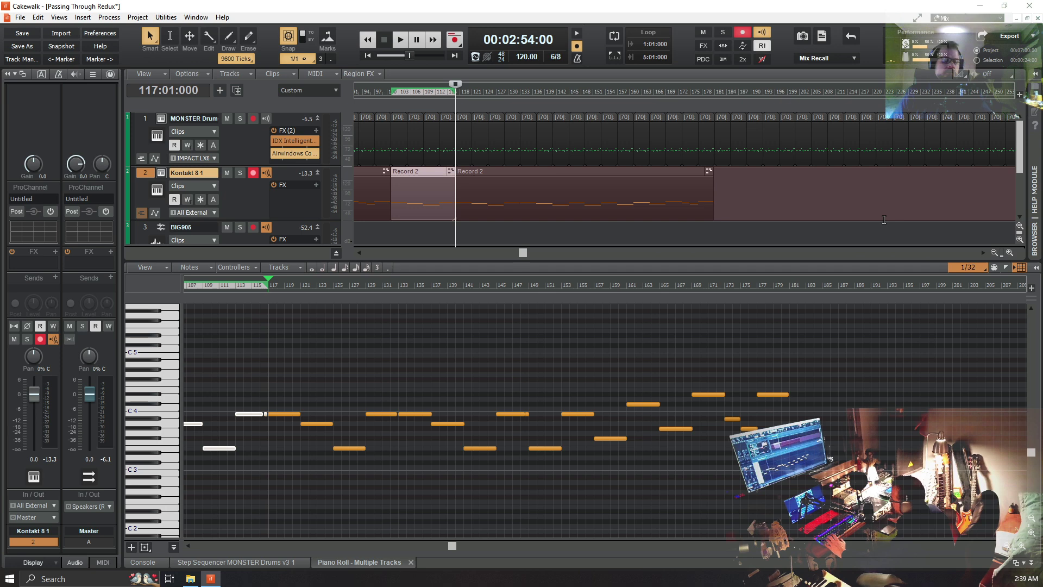
{"action": "left_click", "coordinate": [712, 206]}
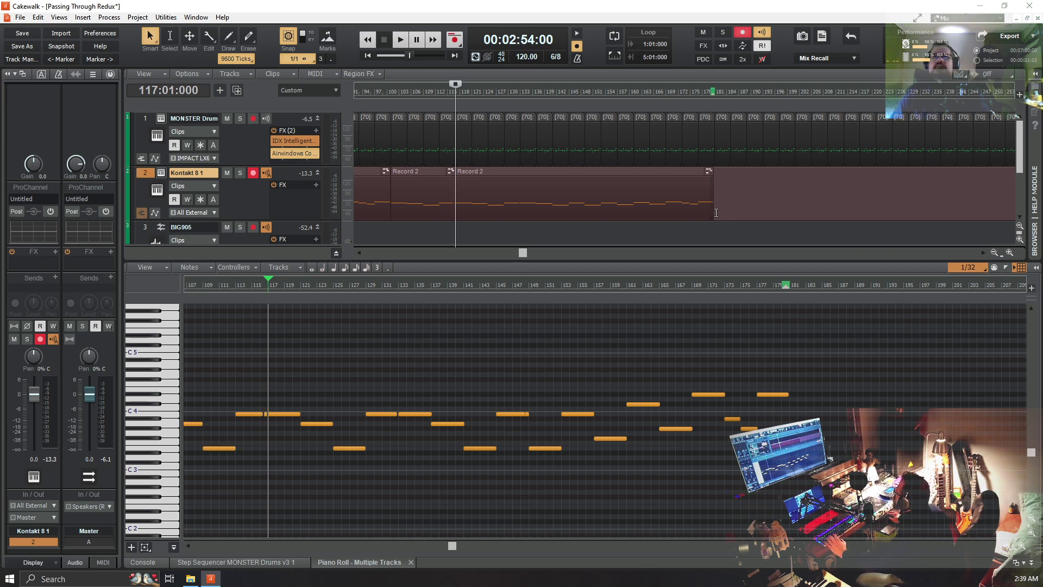
{"action": "left_click", "coordinate": [715, 213]}
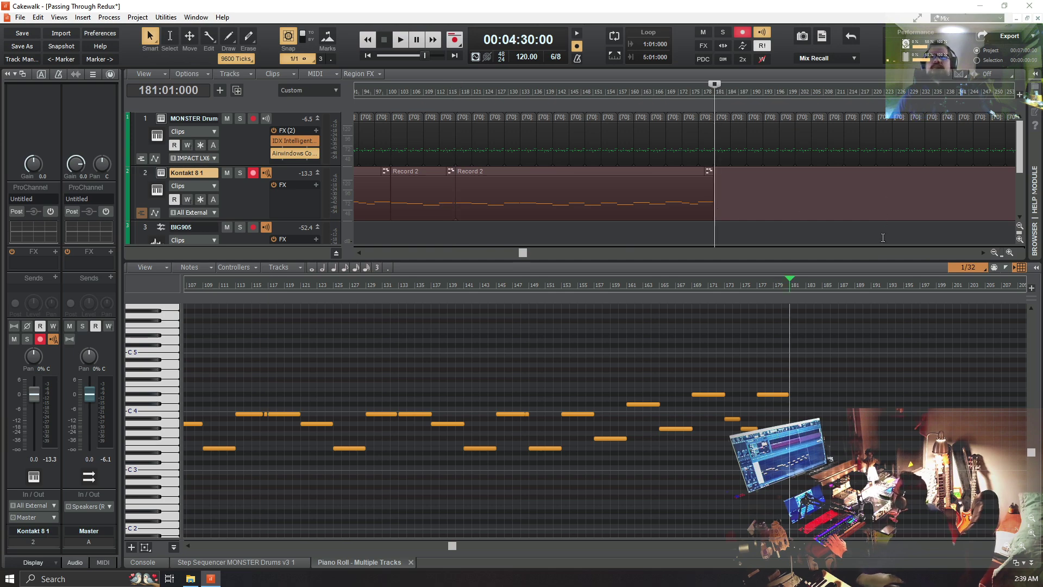
{"action": "key", "text": "ctrl+v"}
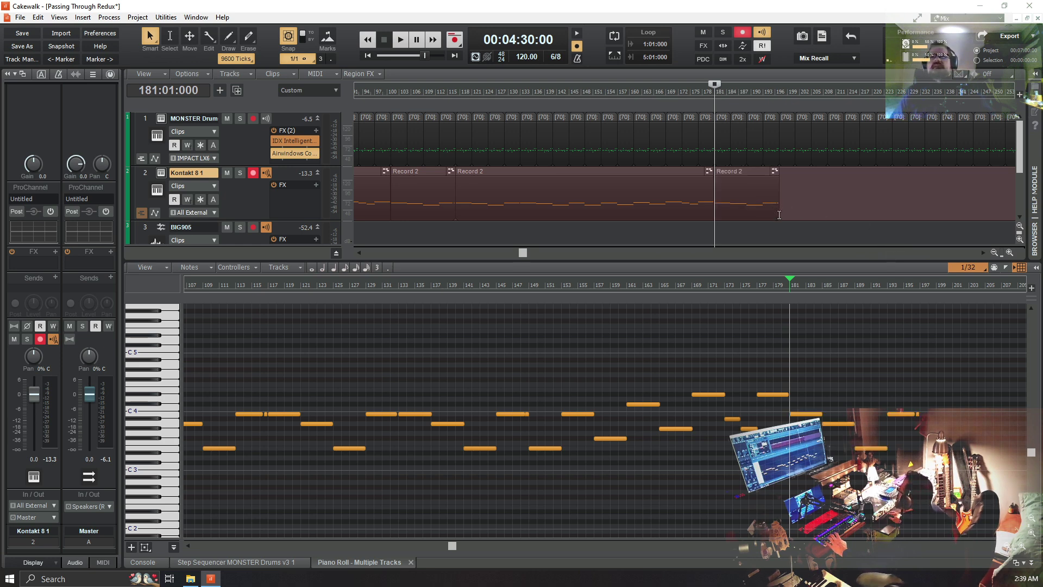
{"action": "left_click", "coordinate": [779, 214]}
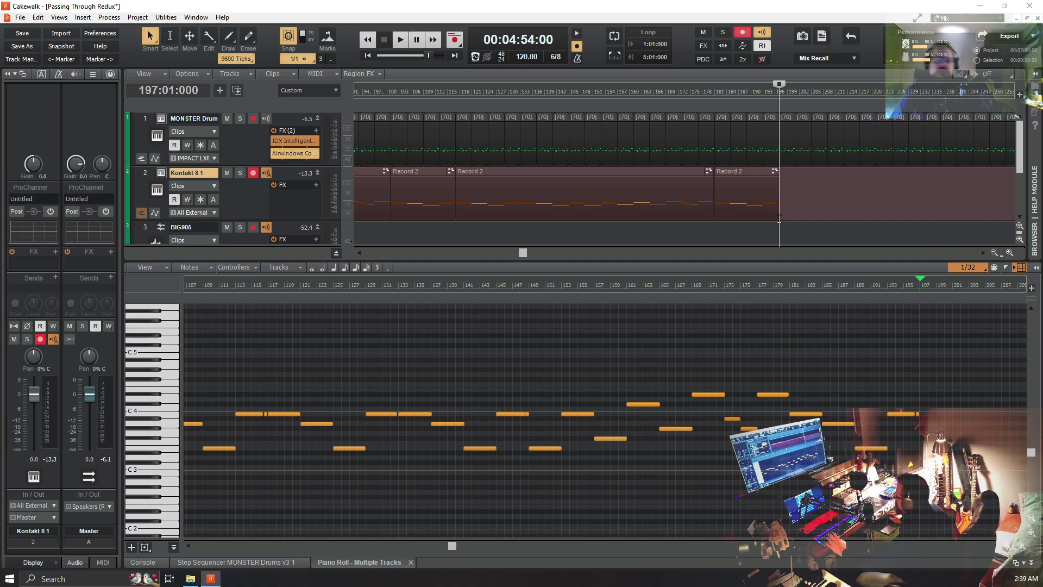
{"action": "key", "text": "ctrl+v"}
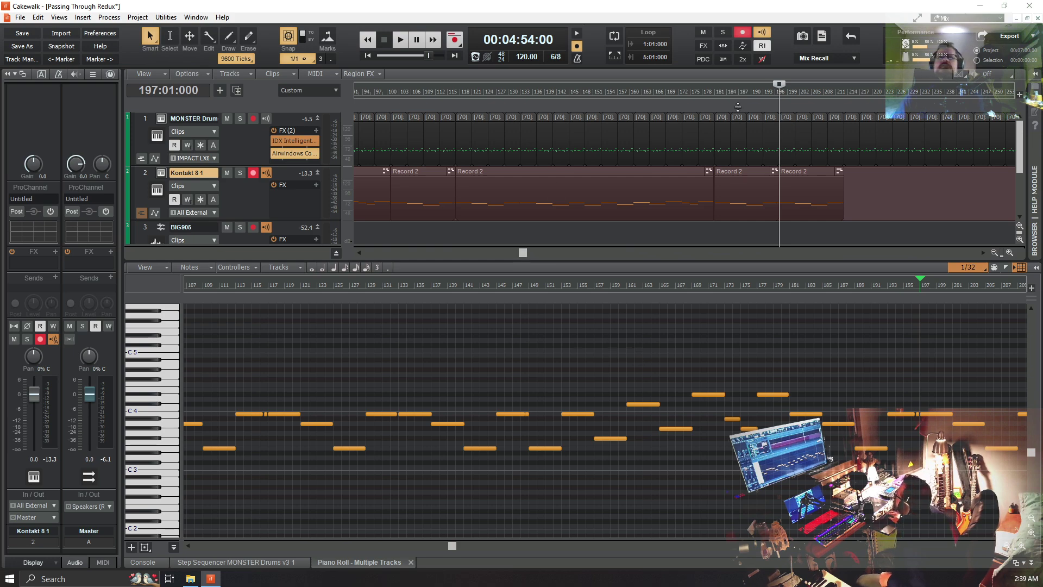
Play back the transitions into the pasted Kontakt 8 1 clips at measures 181 and 197
{"action": "left_click", "coordinate": [702, 92]}
{"action": "key", "text": "space"}
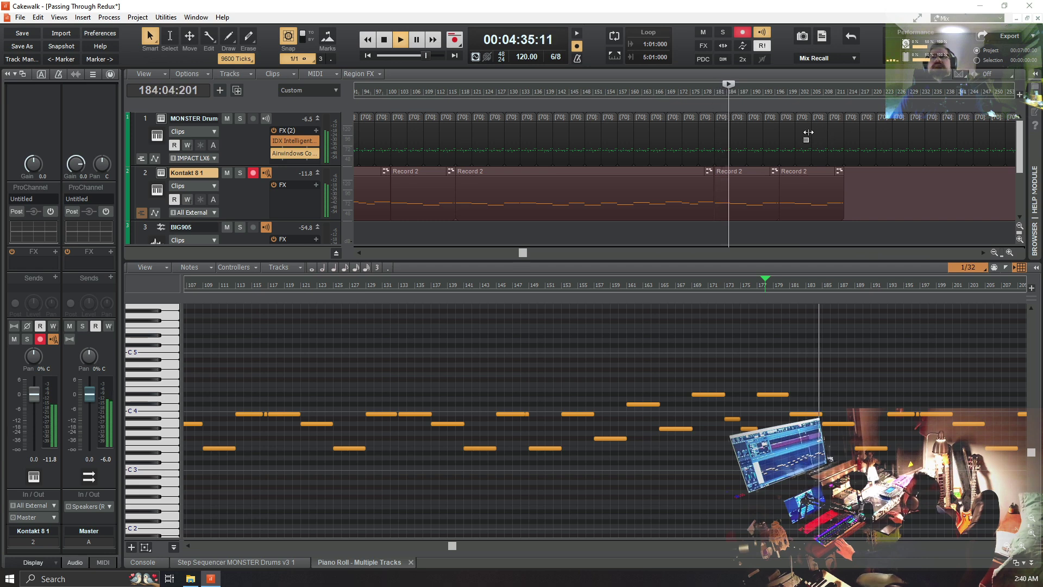
{"action": "left_click", "coordinate": [778, 91]}
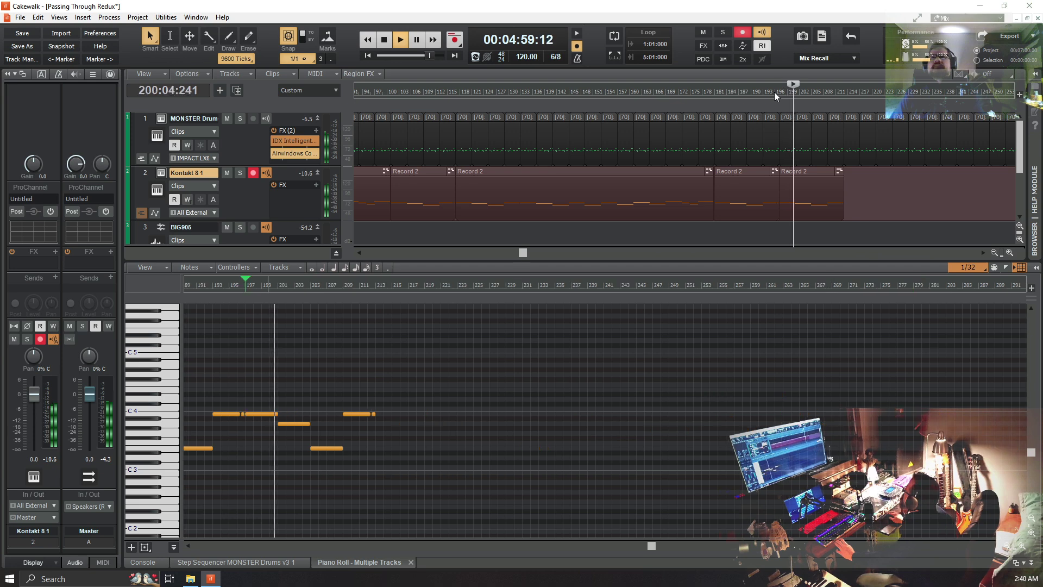
{"action": "key", "text": "space"}
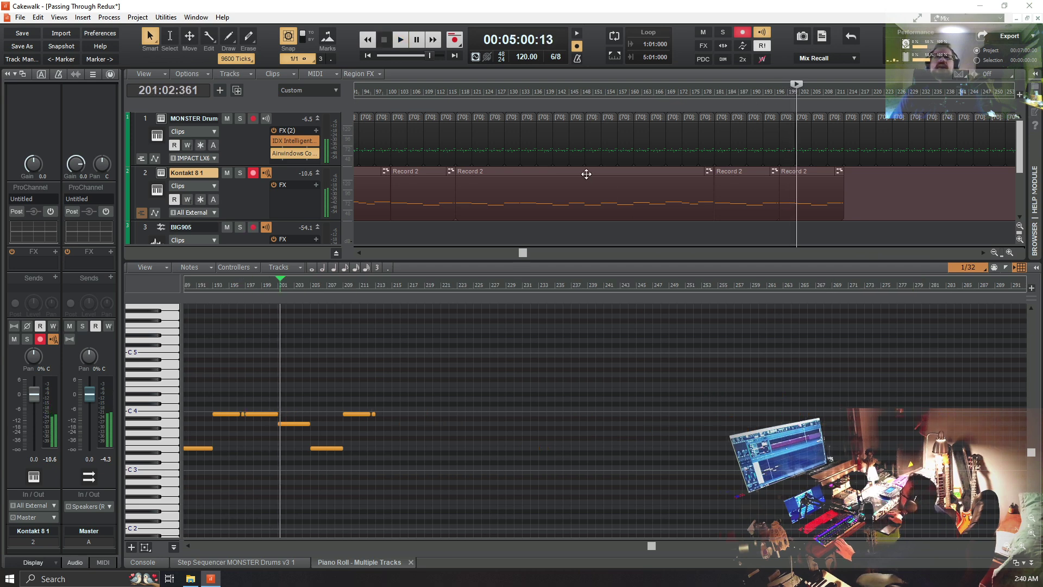
Copy the long Kontakt 8 1 clip starting at measure 117 and paste it at 213:01:000
{"action": "left_click", "coordinate": [586, 174]}
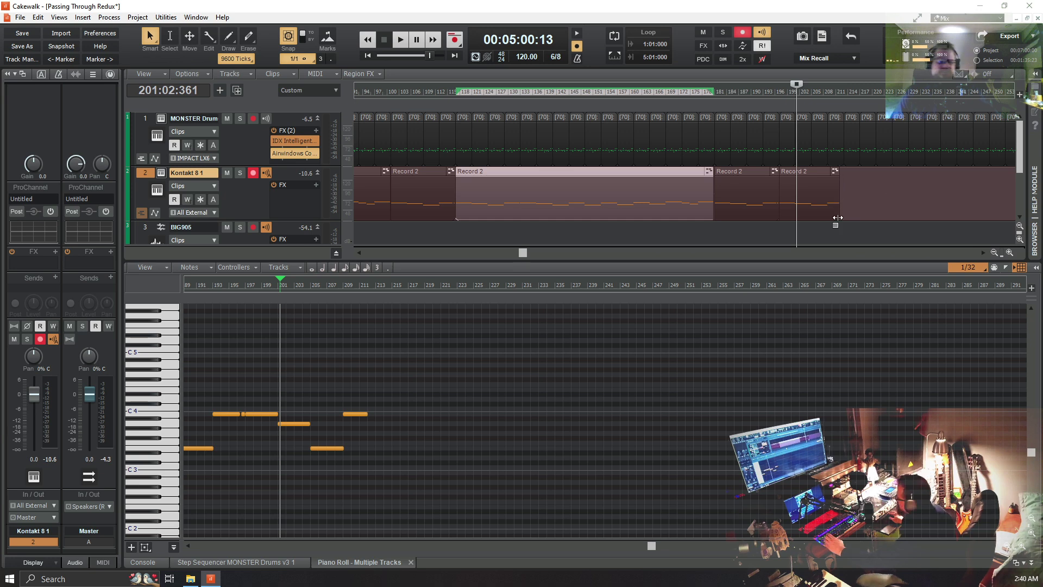
{"action": "left_click_drag", "start_coordinate": [840, 212], "coordinate": [844, 210]}
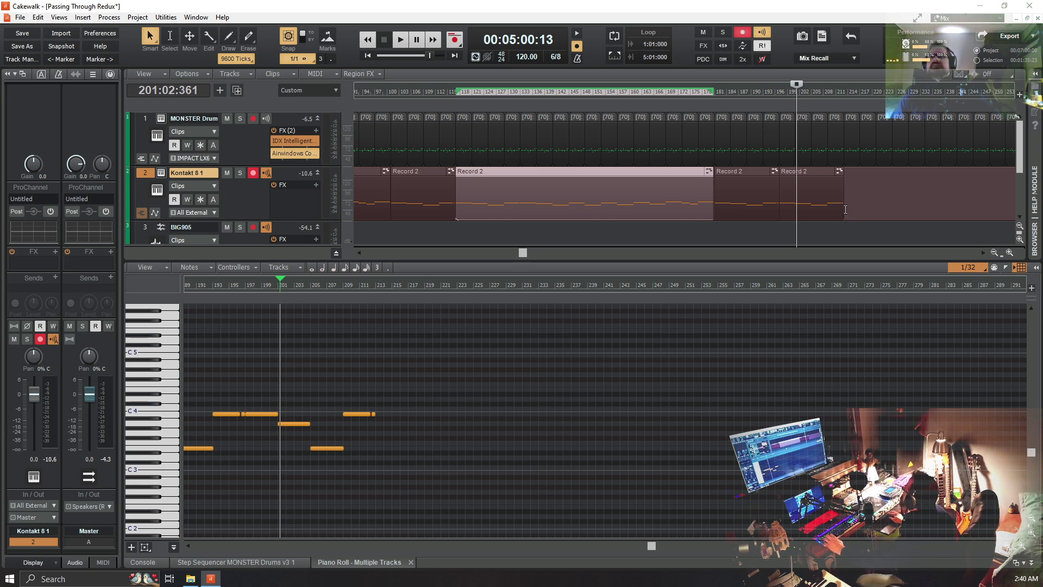
{"action": "left_click", "coordinate": [845, 210]}
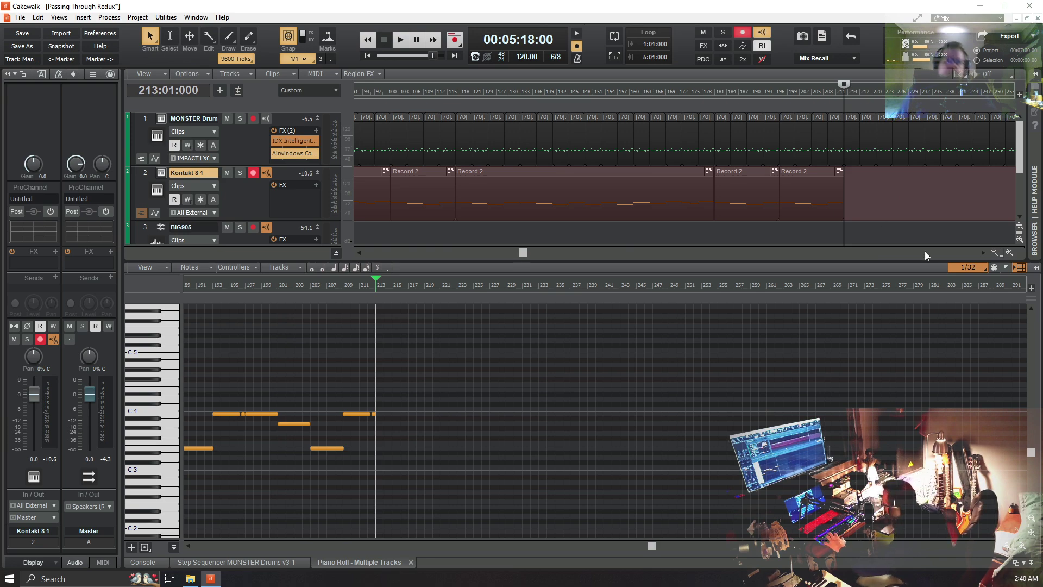
{"action": "key", "text": "ctrl+v"}
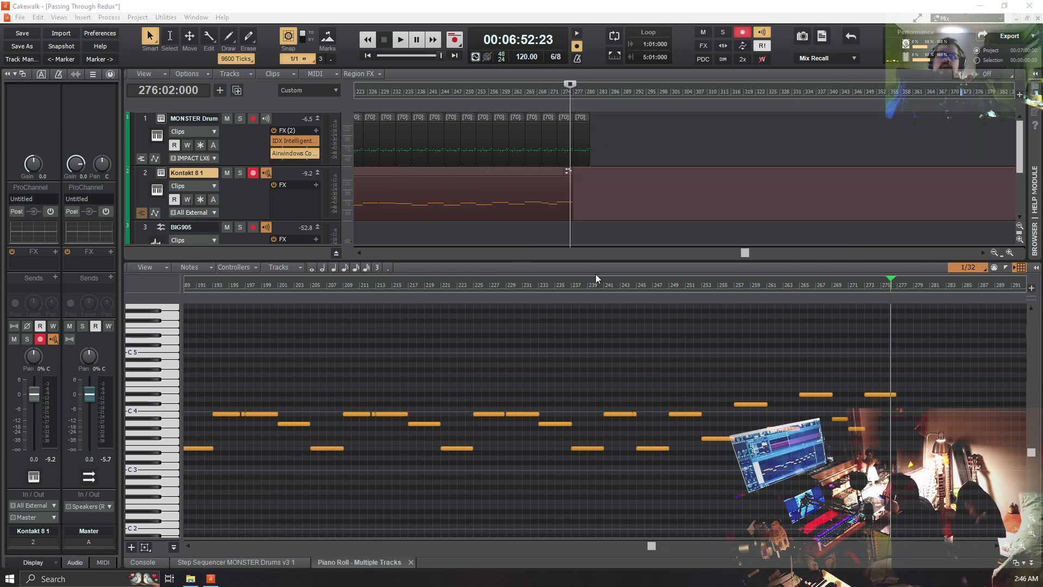
Duplicate the last MONSTER Drums clip twelve times in succession to extend the drum part to measure 329
{"action": "left_click", "coordinate": [582, 119]}
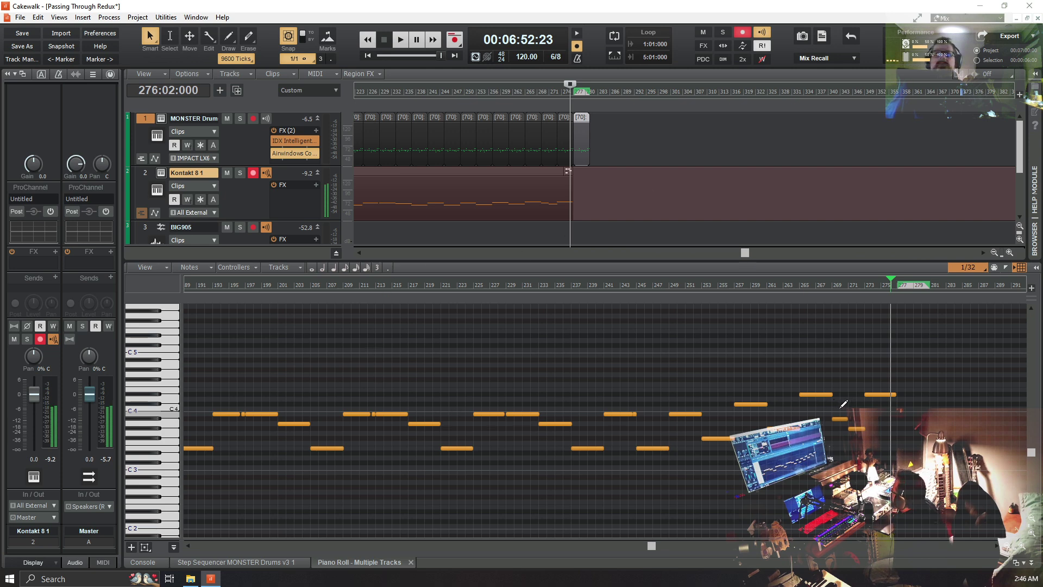
{"action": "left_click", "coordinate": [879, 394]}
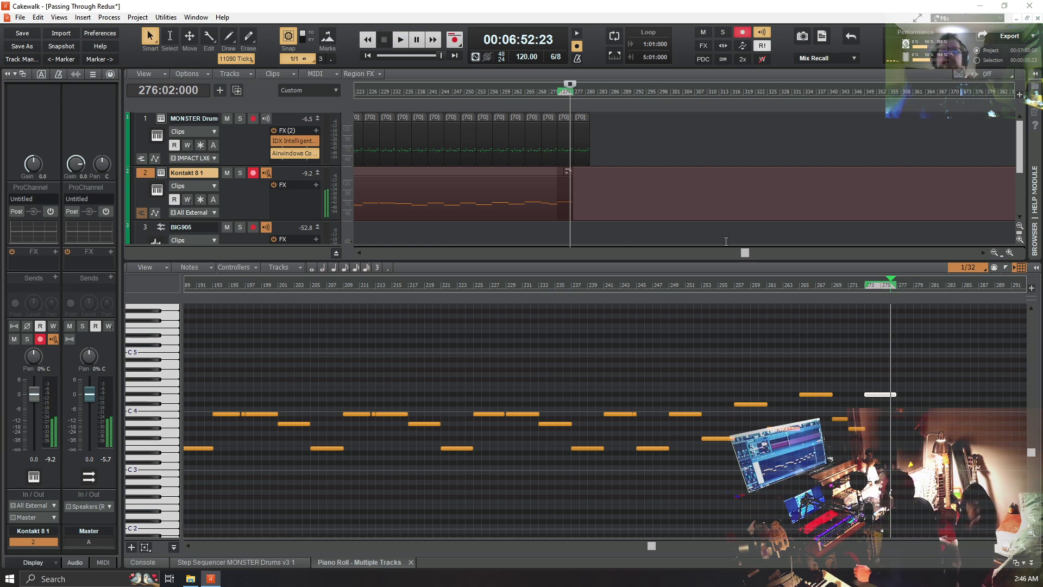
{"action": "left_click", "coordinate": [582, 118]}
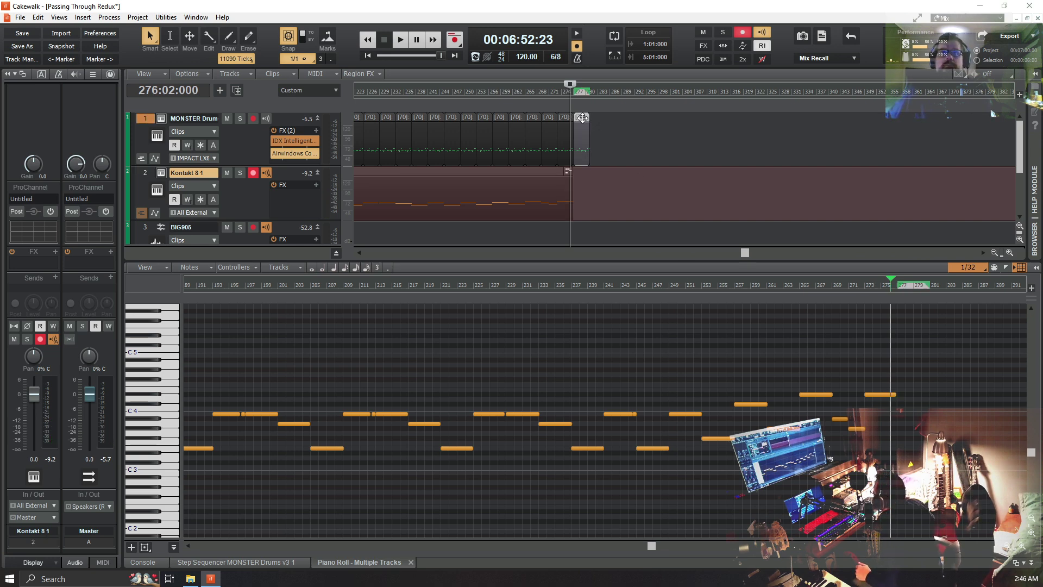
{"action": "key", "text": "ctrl+d"}
{"action": "key", "text": "ctrl+d"}
{"action": "key", "text": "ctrl+d"}
{"action": "key", "text": "ctrl+d"}
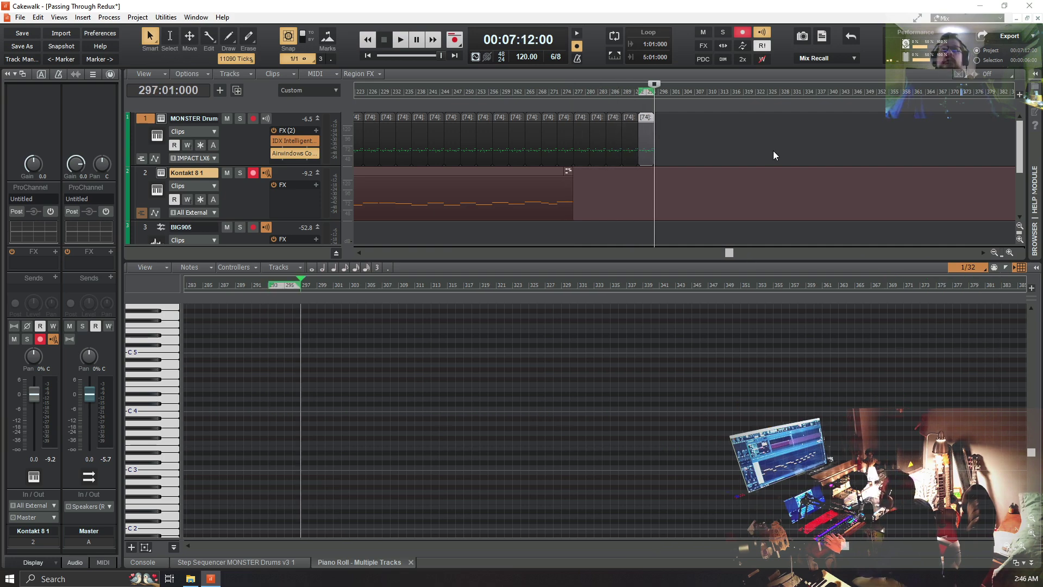
{"action": "key", "text": "ctrl+d"}
{"action": "key", "text": "ctrl+d"}
{"action": "key", "text": "ctrl+d"}
{"action": "key", "text": "ctrl+d"}
{"action": "key", "text": "ctrl+d"}
{"action": "key", "text": "ctrl+d"}
{"action": "key", "text": "ctrl+d"}
{"action": "key", "text": "ctrl+d"}
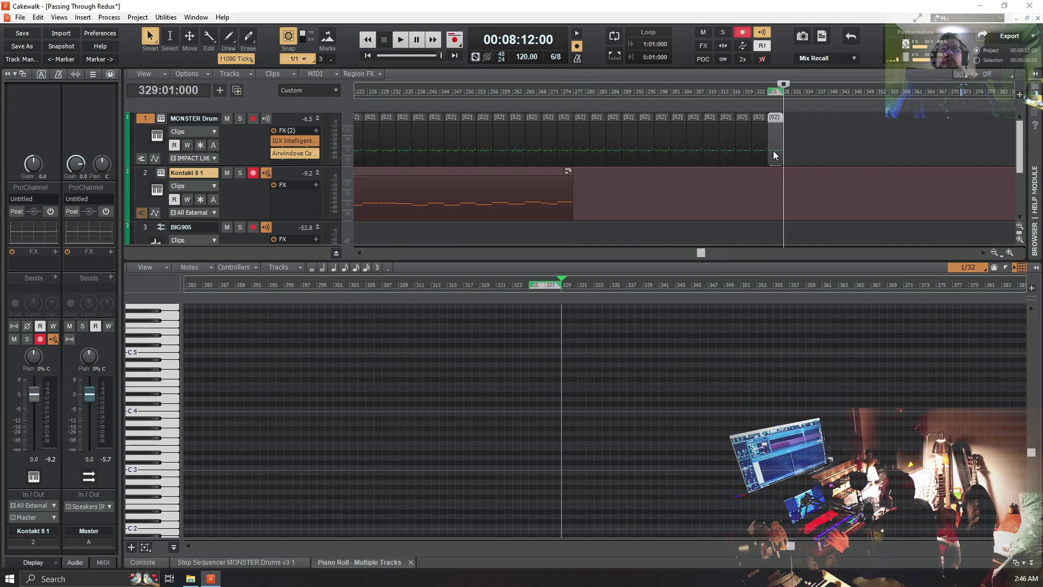
Record a new Kontakt 8 1 section from measure 277 into measure 341, starting the transport at 271:01:000
{"action": "left_click", "coordinate": [566, 95]}
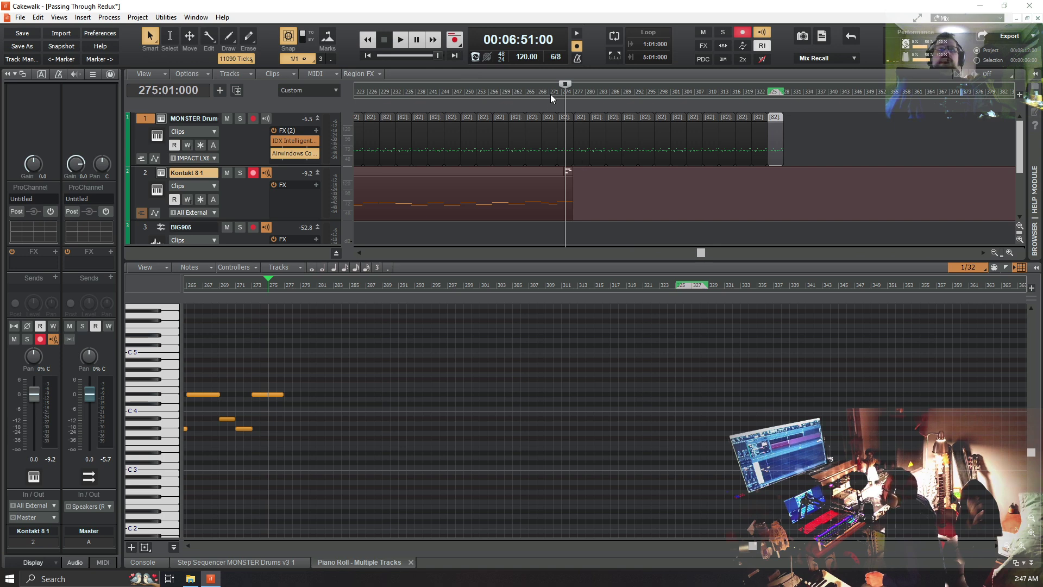
{"action": "left_click", "coordinate": [549, 94]}
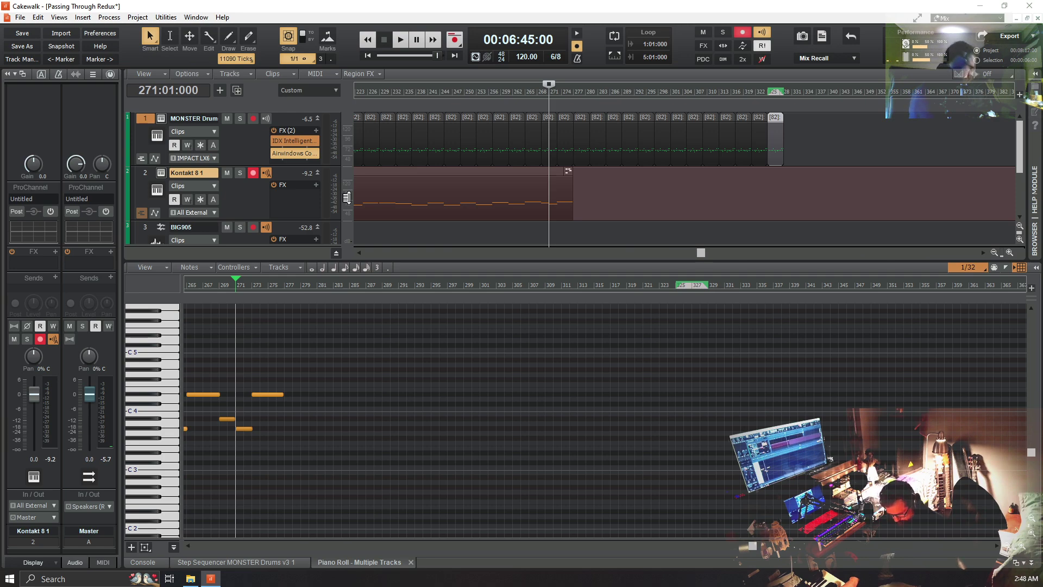
{"action": "key", "text": "space"}
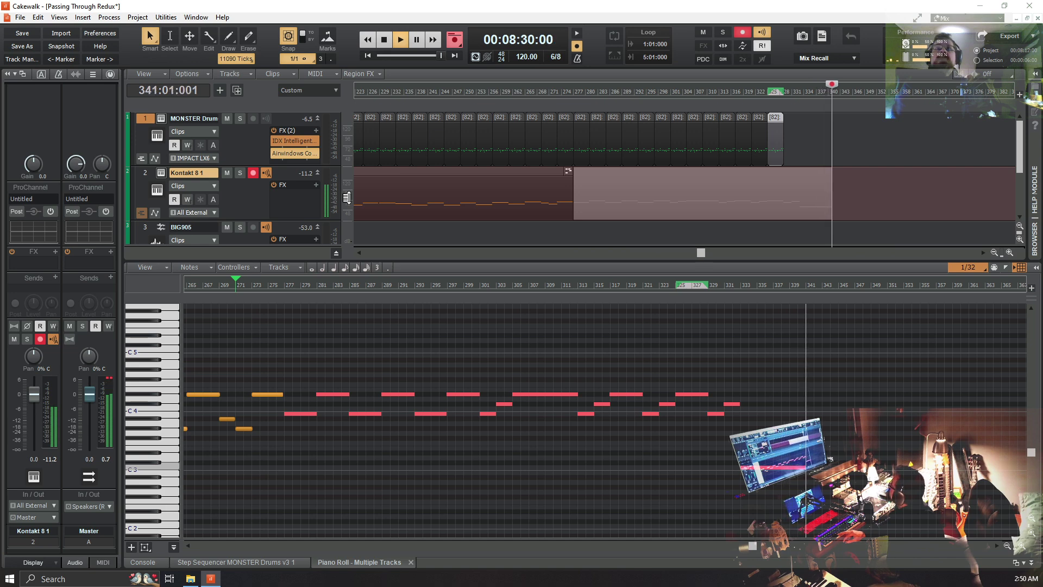
{"action": "key", "text": "space"}
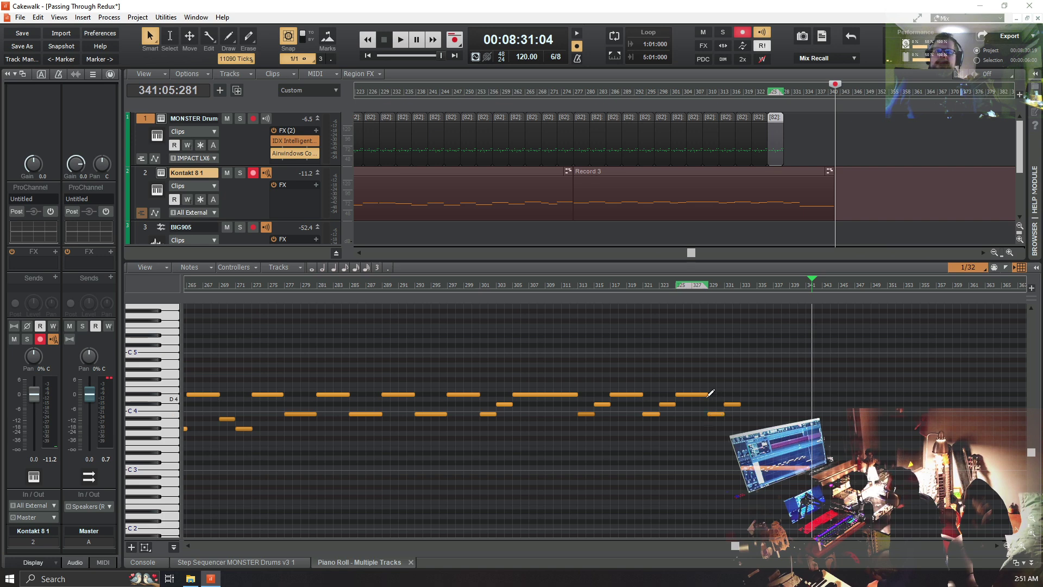
Select the newly recorded Kontakt 8 1 clip starting at measure 277 and check its Quantize settings without applying them
{"action": "left_click_drag", "start_coordinate": [774, 470], "coordinate": [774, 455]}
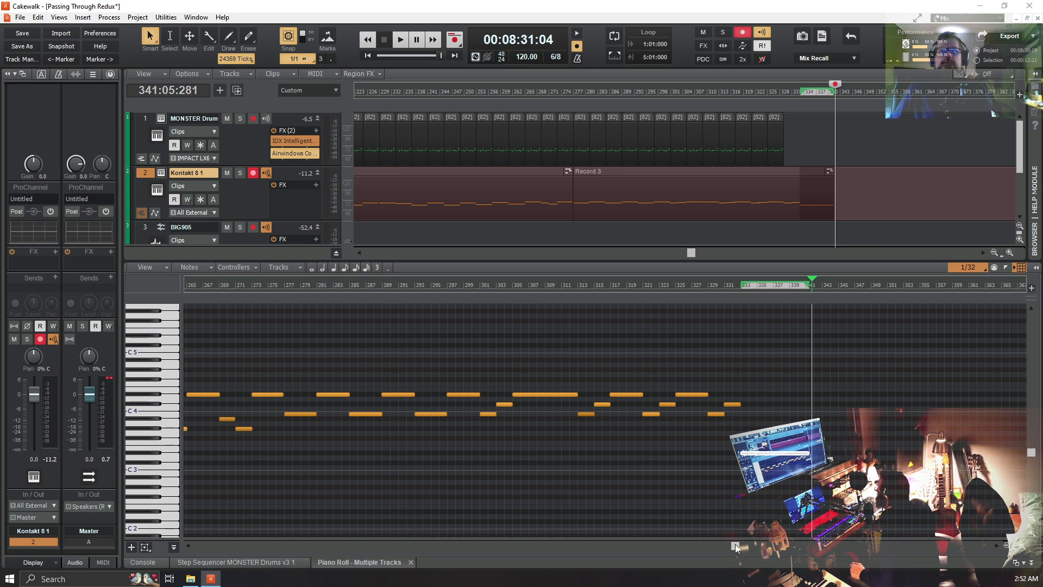
{"action": "left_click_drag", "start_coordinate": [735, 543], "coordinate": [699, 543]}
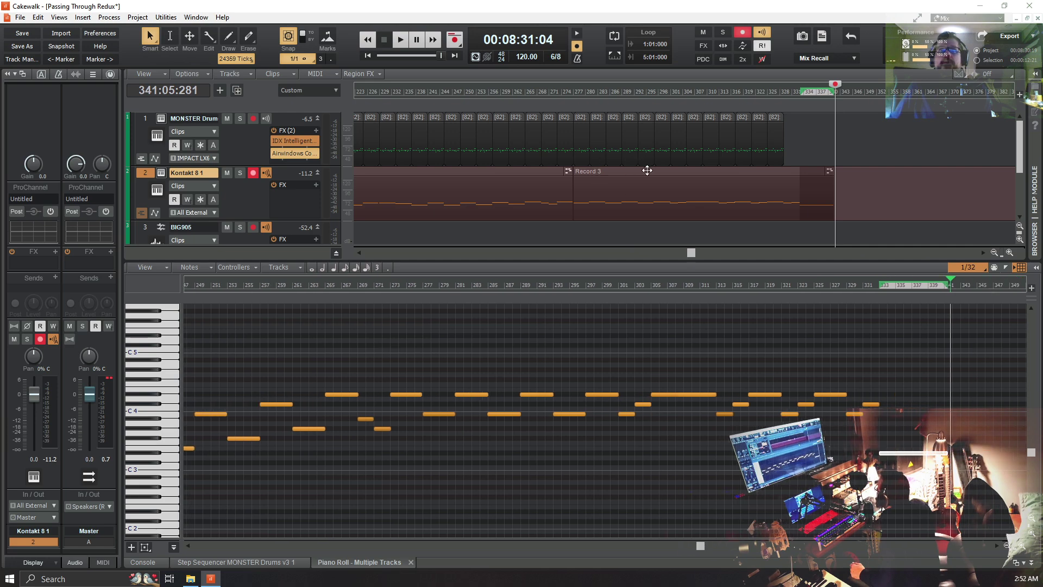
{"action": "left_click", "coordinate": [647, 170]}
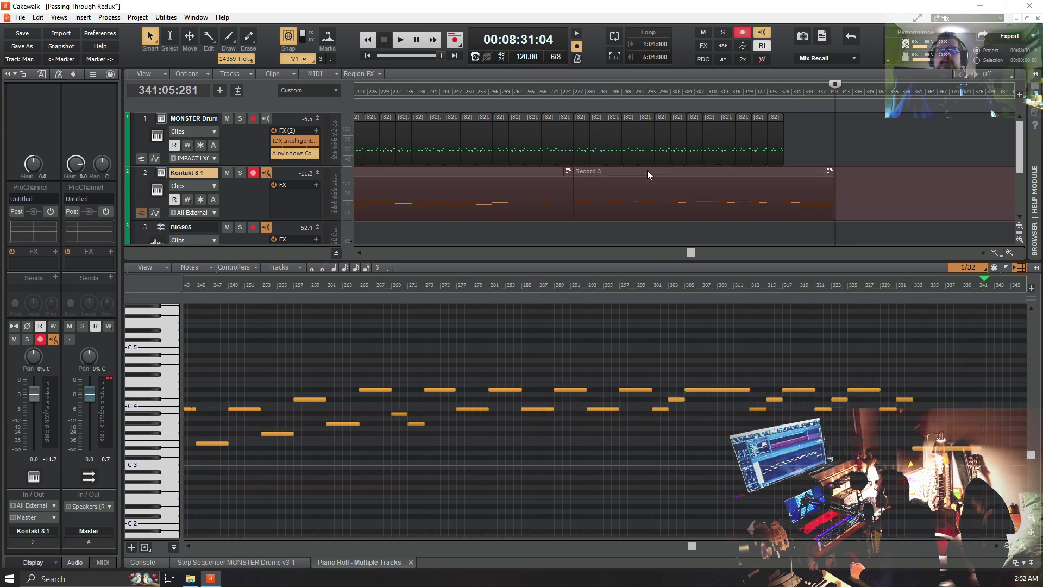
{"action": "left_click", "coordinate": [647, 170]}
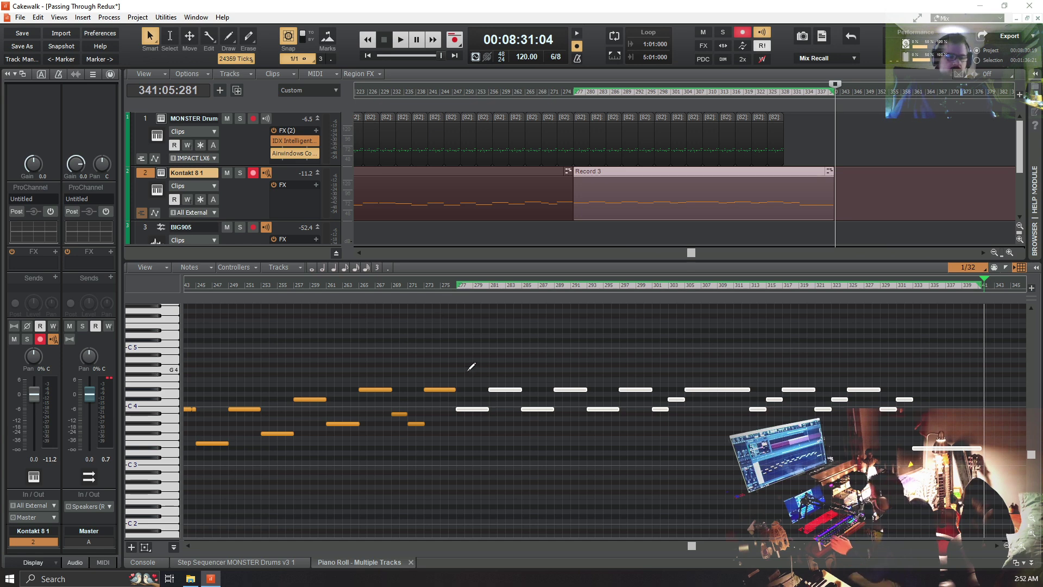
{"action": "key", "text": "q"}
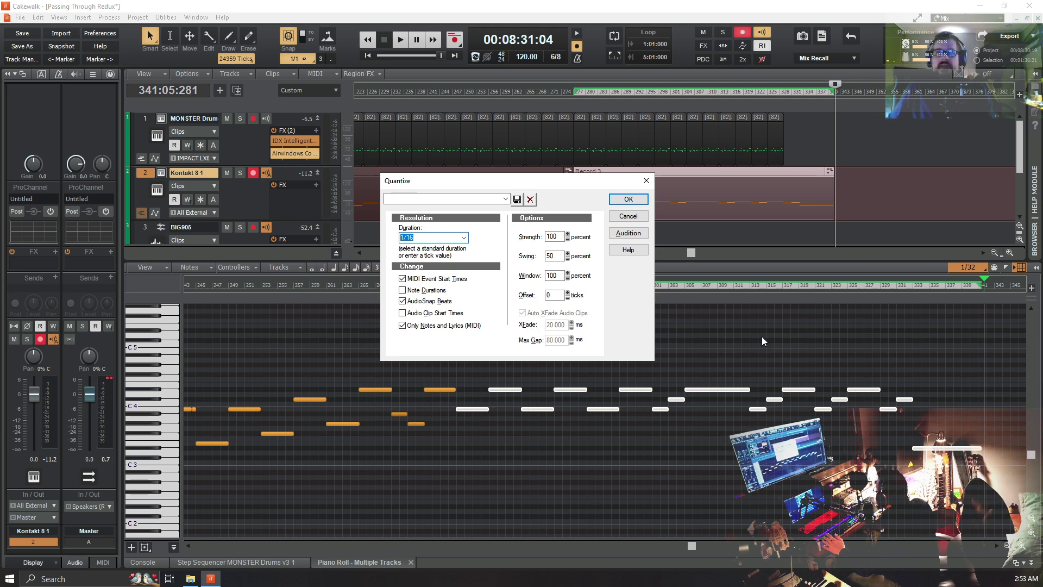
{"action": "left_click", "coordinate": [629, 216]}
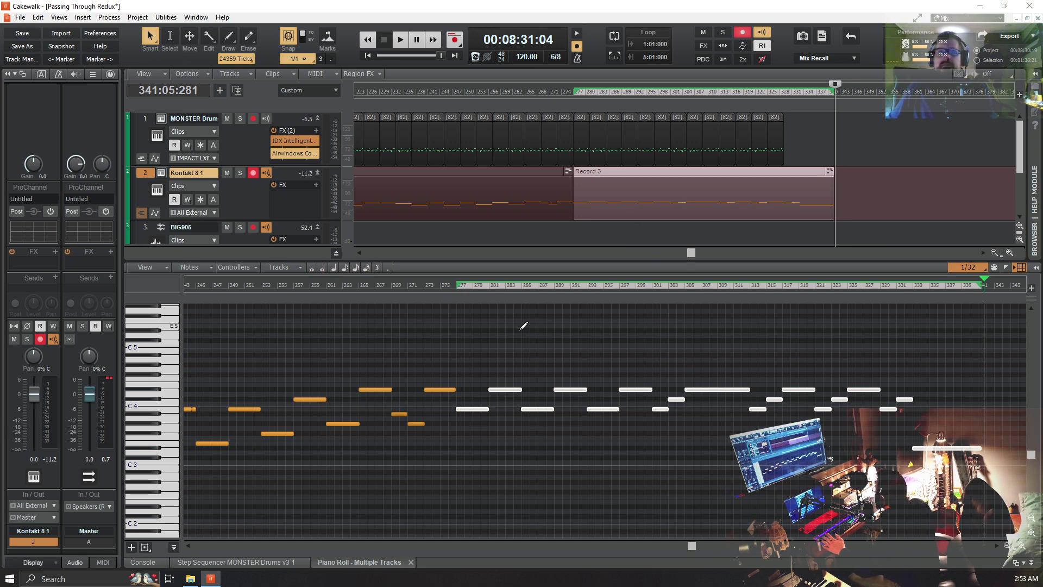
Examine the note transition at measure 277 in the Piano Roll close up and play it back from 276:02:360
{"action": "left_click", "coordinate": [461, 285]}
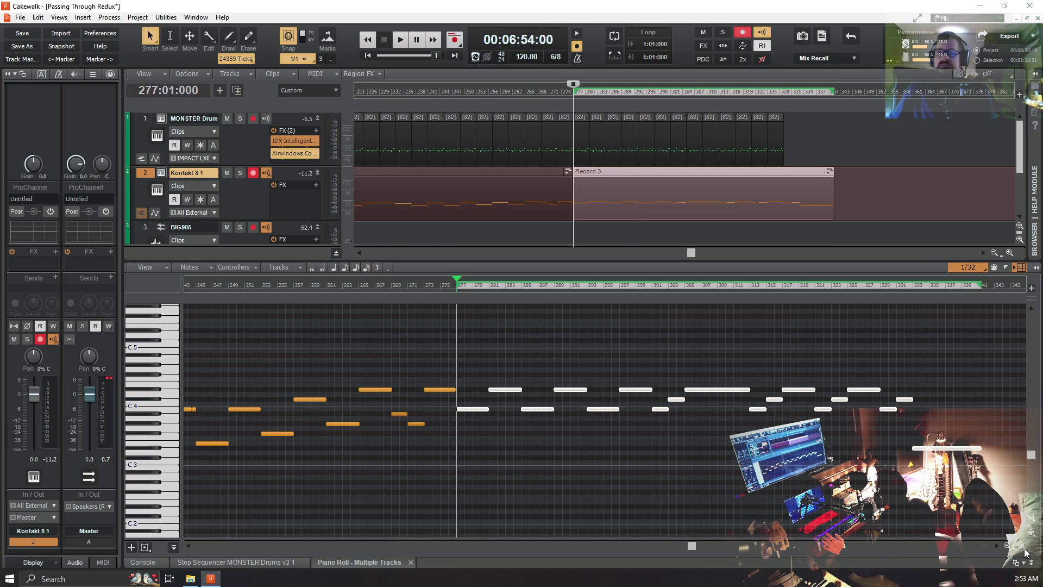
{"action": "left_click", "coordinate": [1024, 552]}
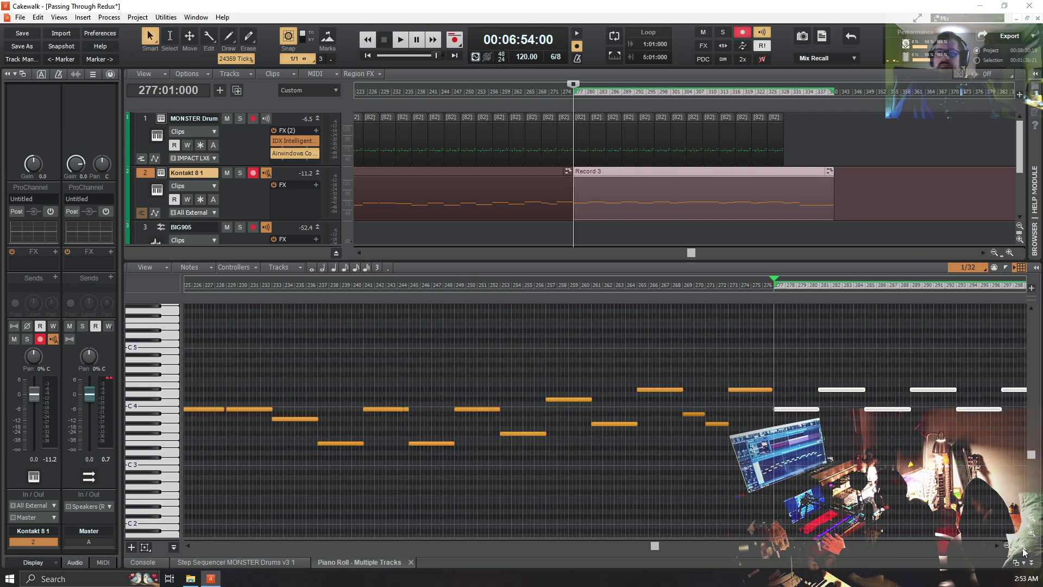
{"action": "left_click", "coordinate": [1023, 552]}
{"action": "left_click", "coordinate": [1024, 551]}
{"action": "left_click", "coordinate": [1024, 551]}
{"action": "left_click", "coordinate": [1024, 551]}
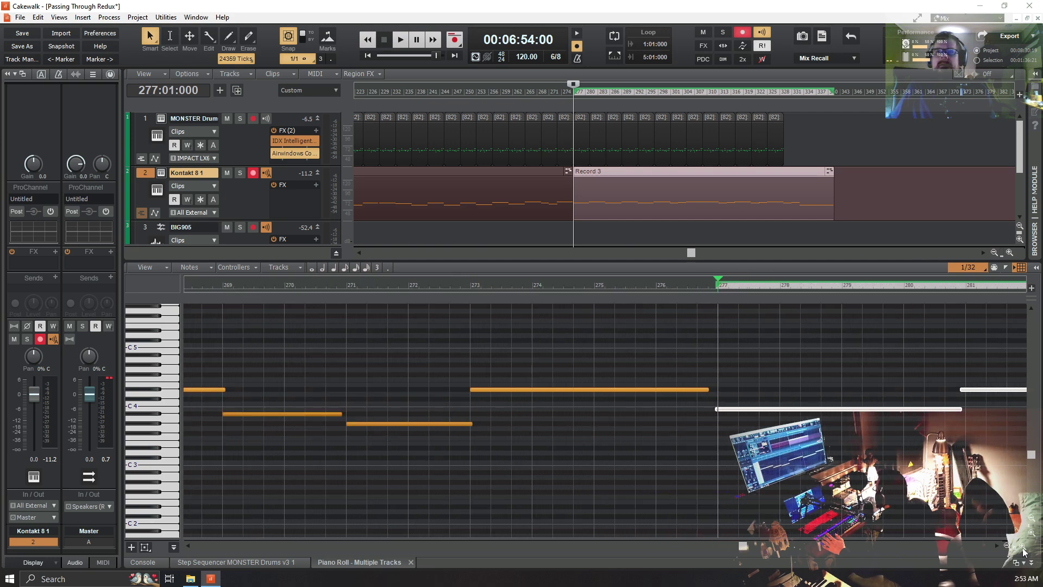
{"action": "left_click", "coordinate": [674, 284]}
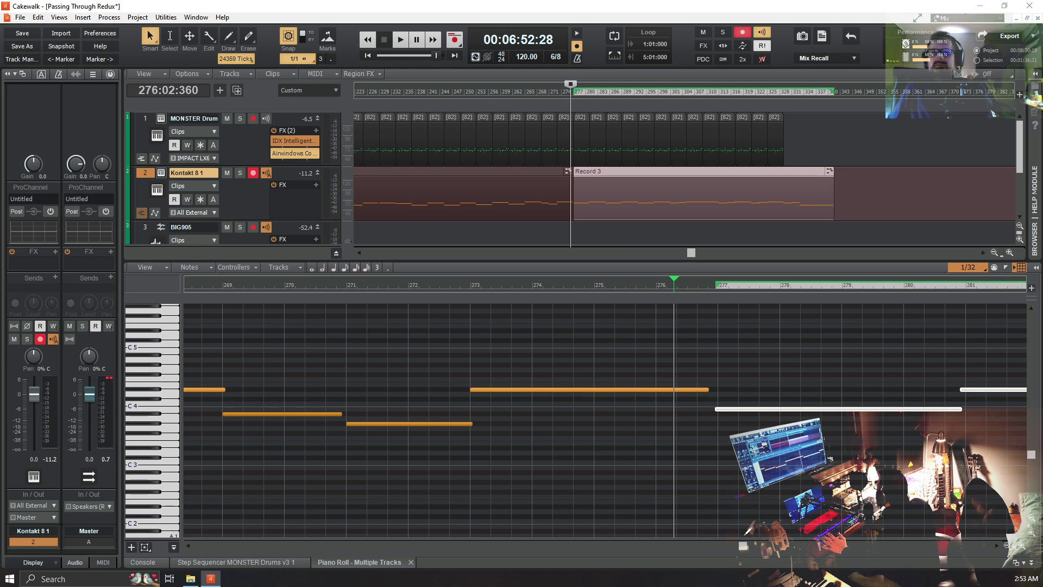
{"action": "mouse_move", "coordinate": [745, 545]}
{"action": "left_mouse_down"}
{"action": "mouse_move", "coordinate": [833, 546]}
{"action": "mouse_move", "coordinate": [757, 545]}
{"action": "left_mouse_up"}
{"action": "key", "text": "space"}
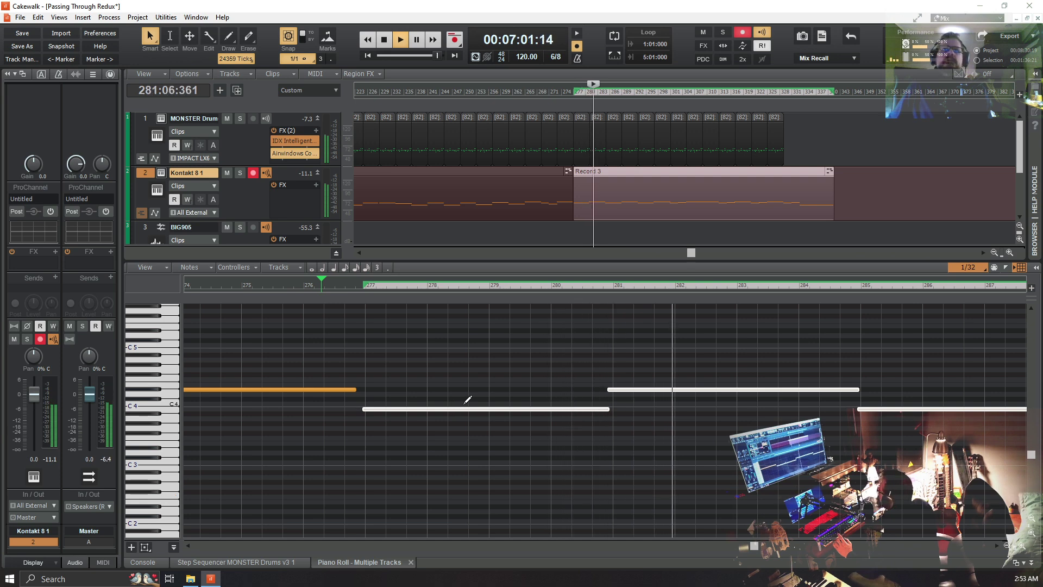
Stop playback and try quantizing the Record 3 clip's note start times to 1/8, undoing the change
{"action": "key", "text": "space"}
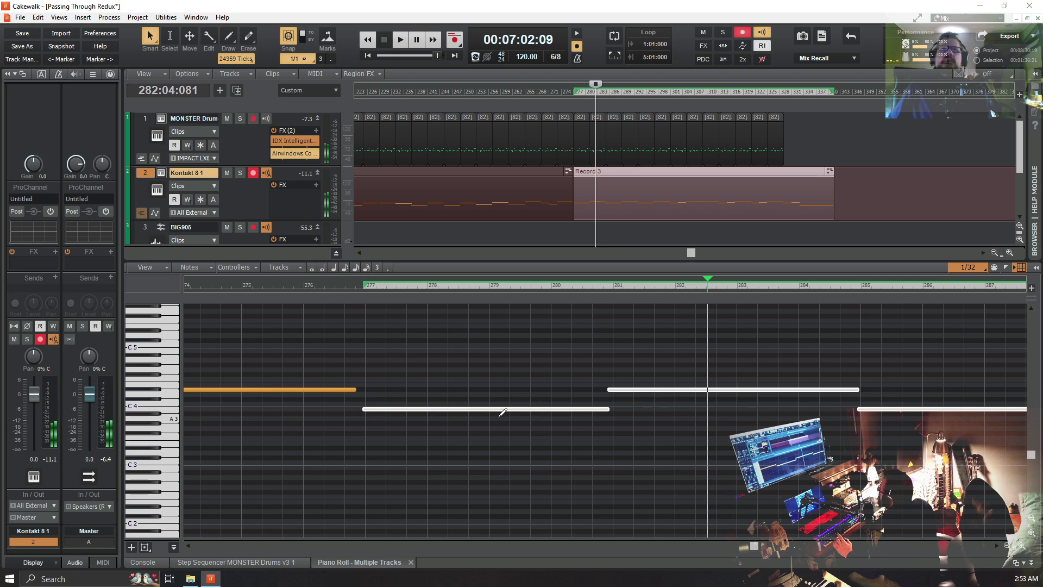
{"action": "key", "text": "q"}
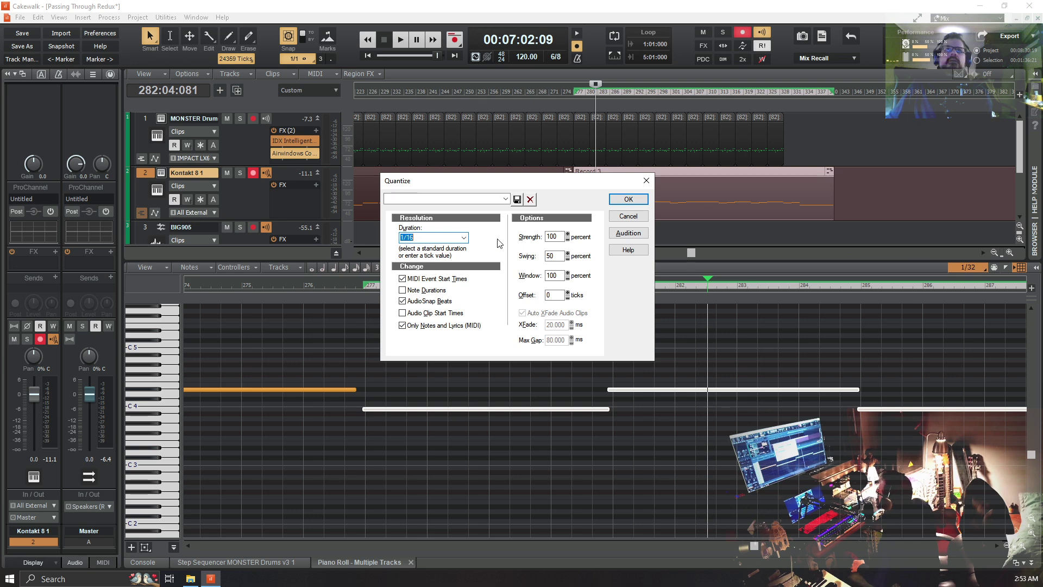
{"action": "left_click", "coordinate": [464, 237]}
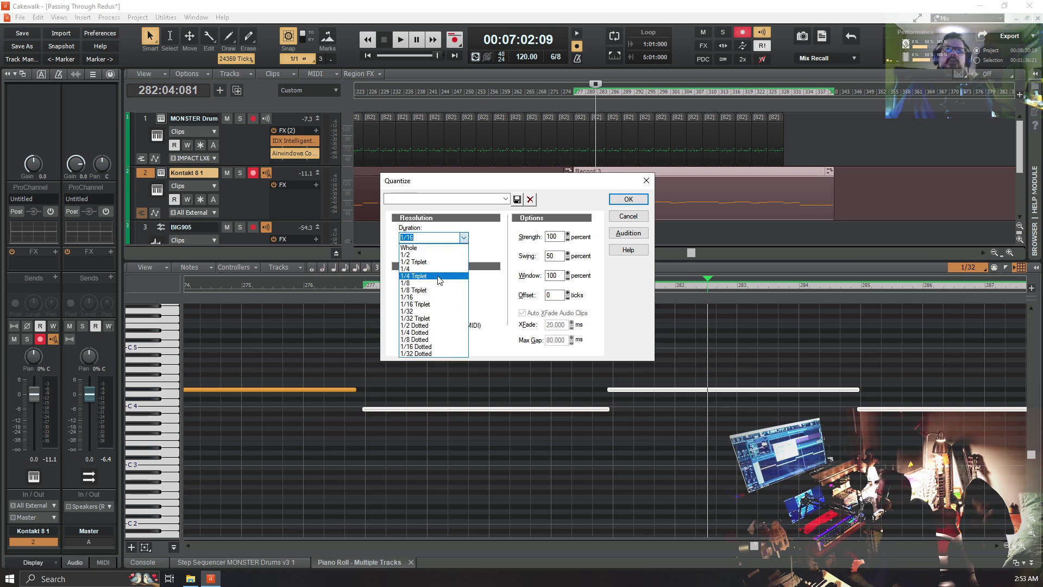
{"action": "left_click", "coordinate": [429, 287]}
{"action": "left_click", "coordinate": [614, 200]}
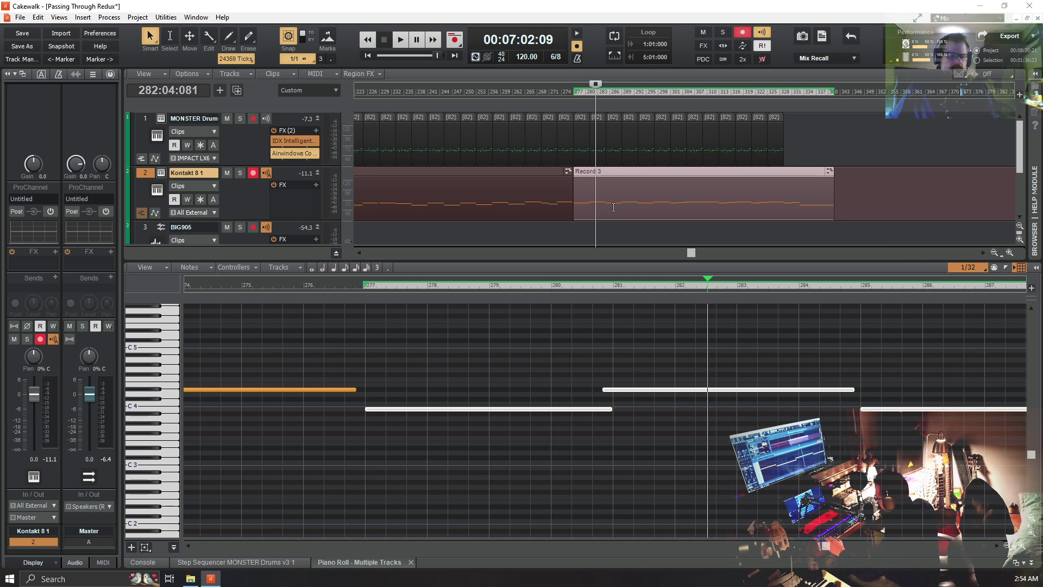
{"action": "key", "text": "ctrl+z"}
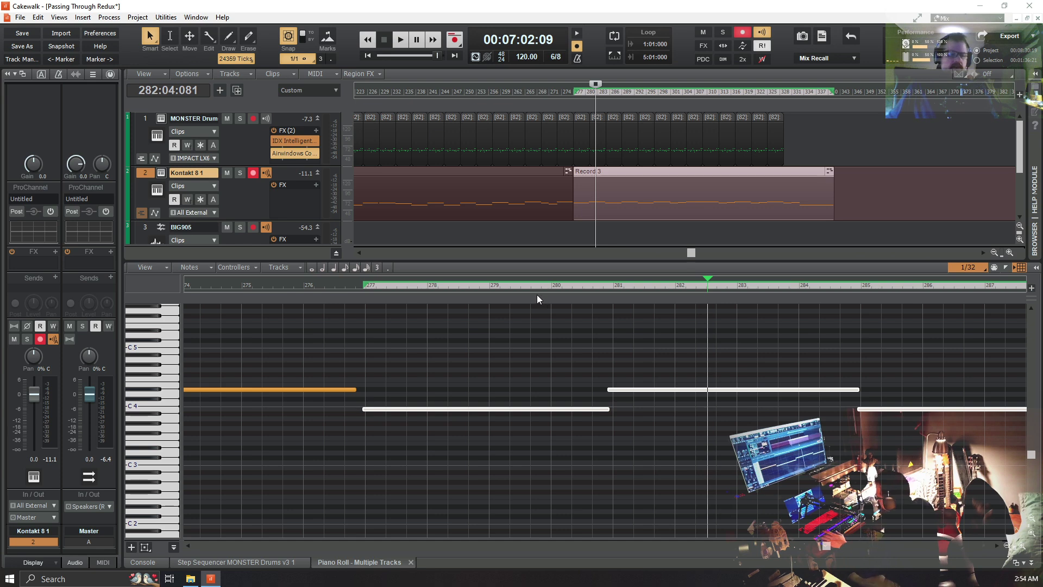
Quantize the Record 3 clip's note start times to 1/16 at 100 percent strength and clear the selection
{"action": "key", "text": "q"}
{"action": "left_click", "coordinate": [463, 238]}
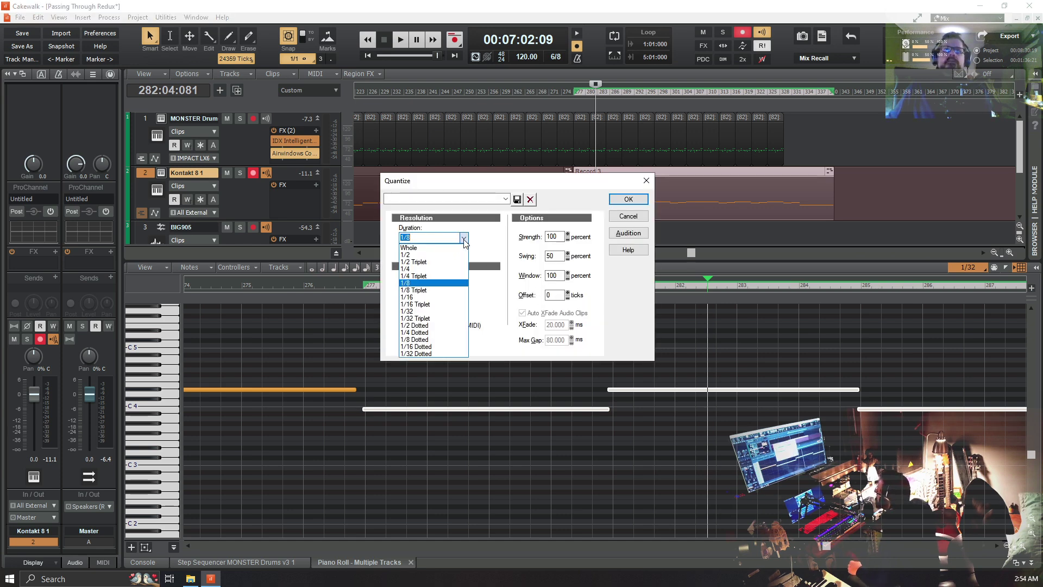
{"action": "left_click", "coordinate": [444, 298]}
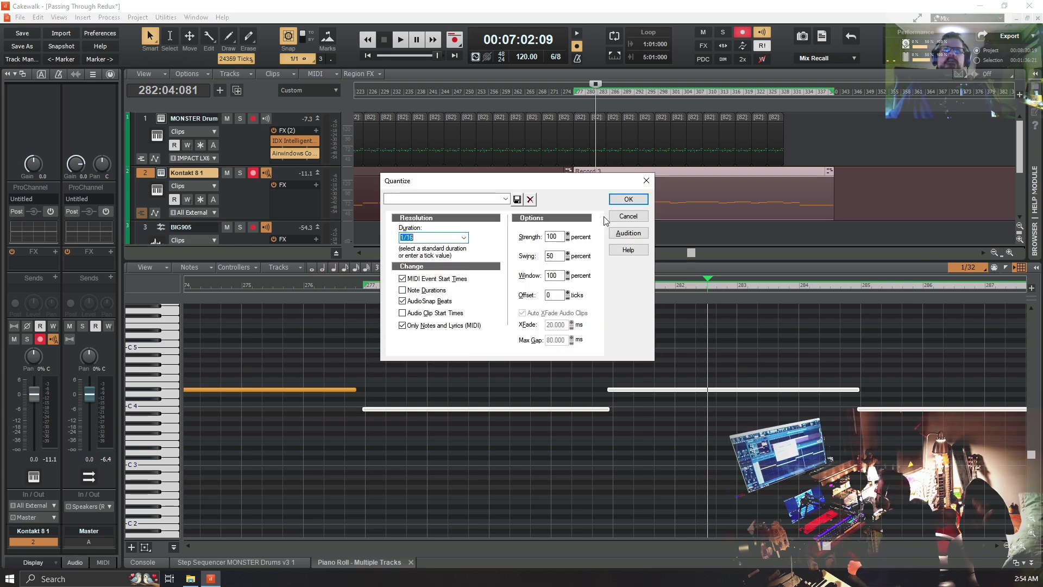
{"action": "left_click", "coordinate": [628, 200]}
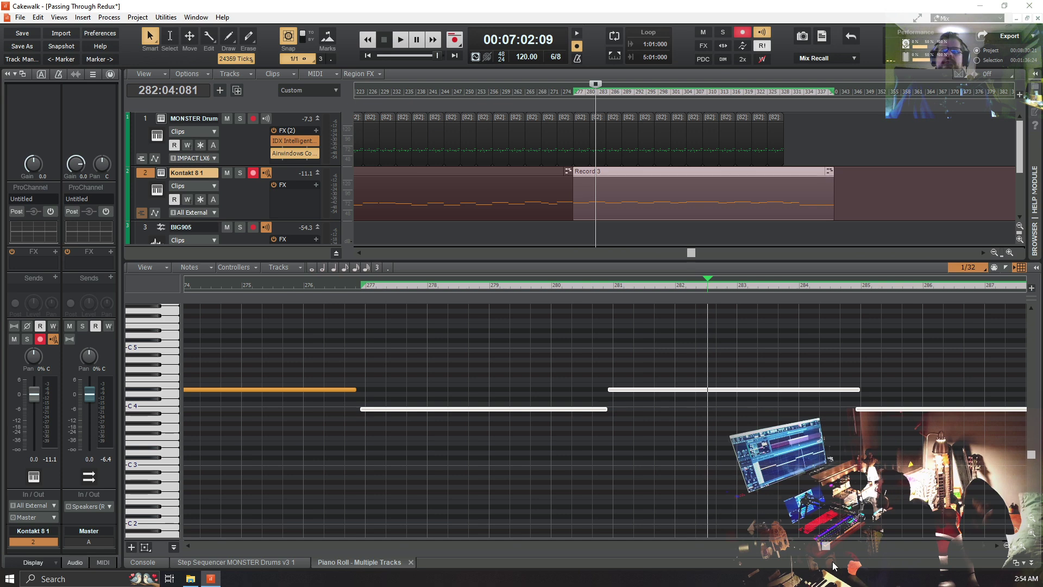
{"action": "mouse_move", "coordinate": [826, 545]}
{"action": "left_mouse_down"}
{"action": "mouse_move", "coordinate": [880, 548]}
{"action": "mouse_move", "coordinate": [823, 546]}
{"action": "left_mouse_up"}
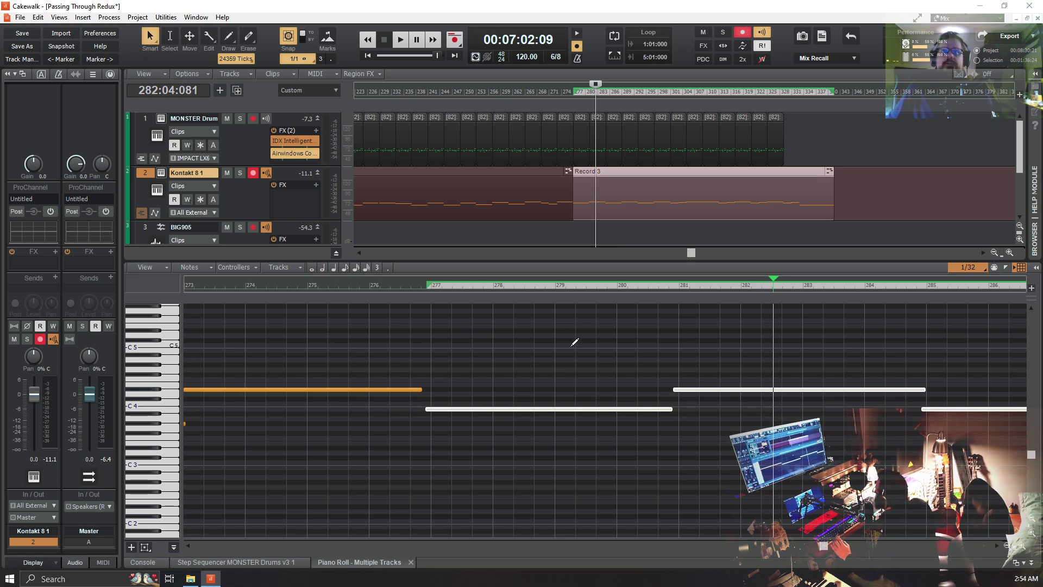
{"action": "left_click", "coordinate": [532, 360]}
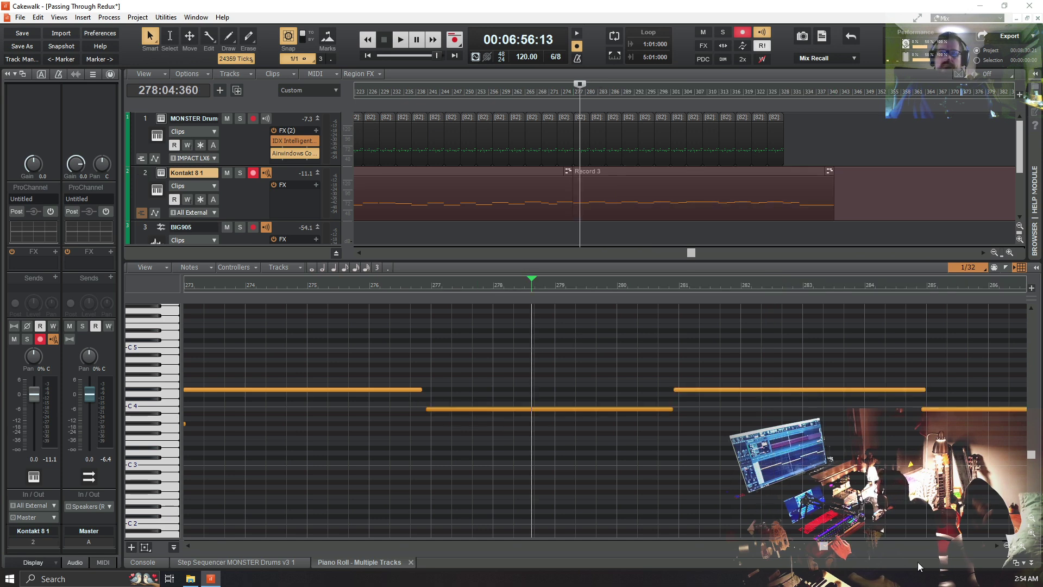
Select the four long notes spanning measures 277 to 292 and shift them together slightly later
{"action": "left_click", "coordinate": [1007, 546]}
{"action": "left_click", "coordinate": [1008, 545]}
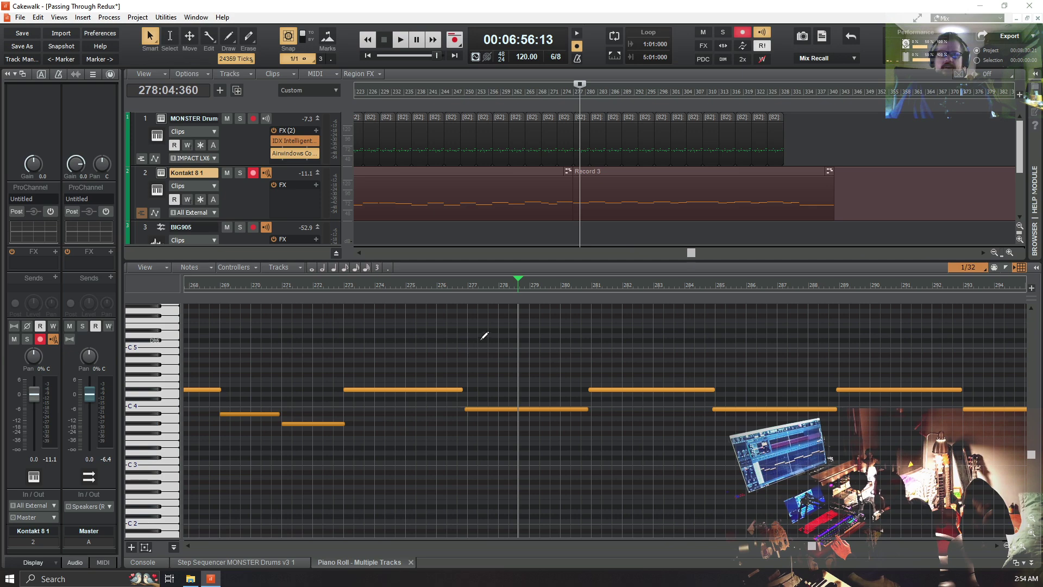
{"action": "left_click_drag", "start_coordinate": [470, 343], "coordinate": [930, 469]}
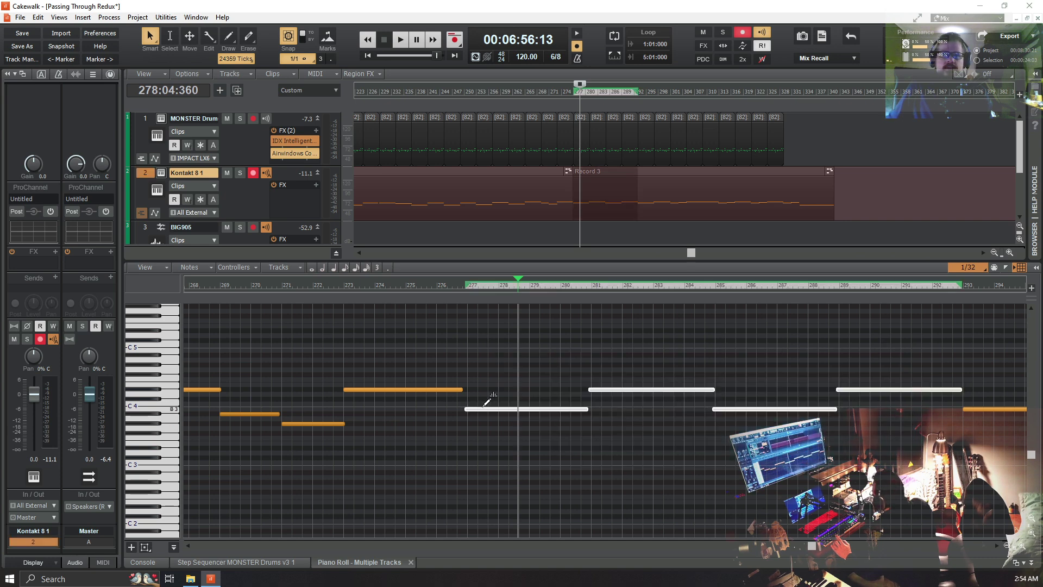
{"action": "left_click_drag", "start_coordinate": [482, 409], "coordinate": [485, 409]}
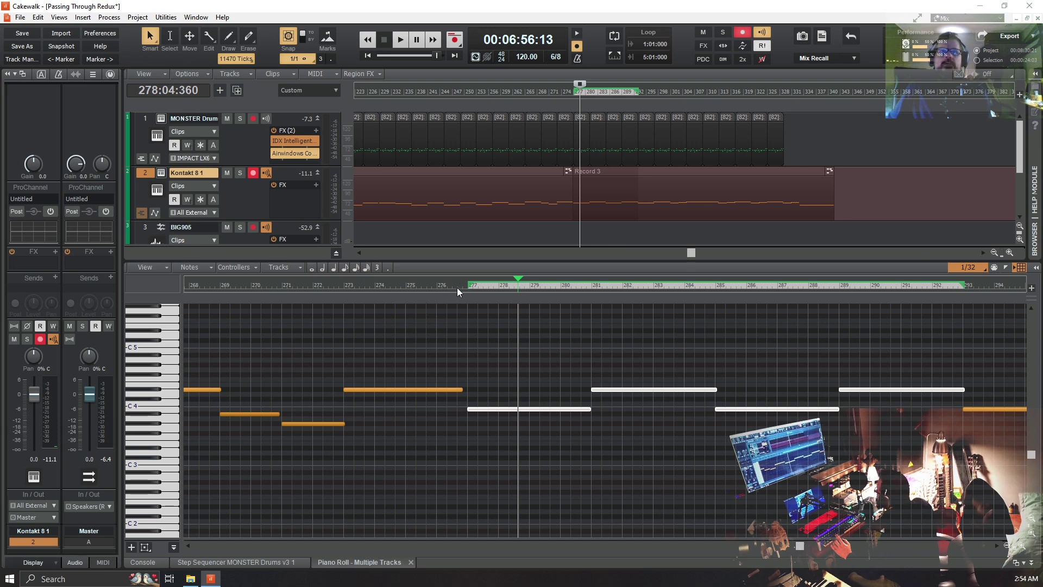
Nudge the notes starting around measures 297, 313, 317 and 321 individually slightly later
{"action": "left_click_drag", "start_coordinate": [793, 546], "coordinate": [845, 553]}
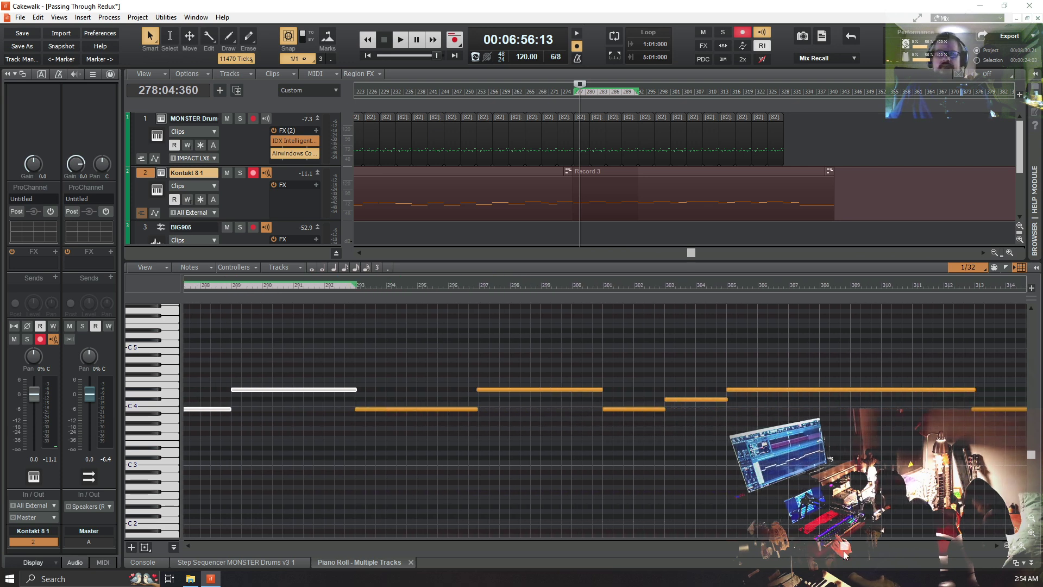
{"action": "left_click", "coordinate": [512, 391]}
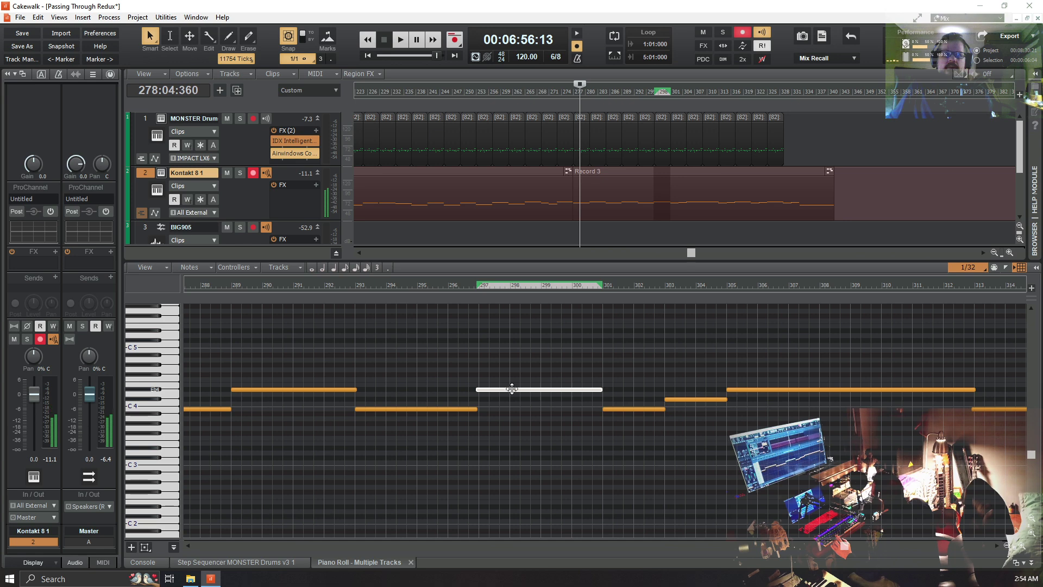
{"action": "left_click_drag", "start_coordinate": [512, 389], "coordinate": [514, 388]}
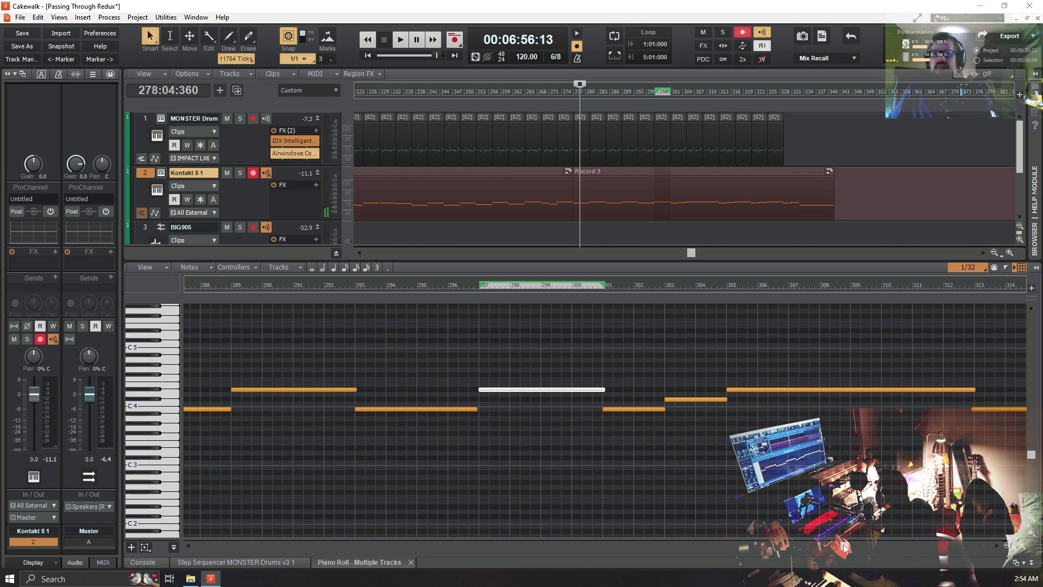
{"action": "left_click_drag", "start_coordinate": [844, 546], "coordinate": [879, 545]}
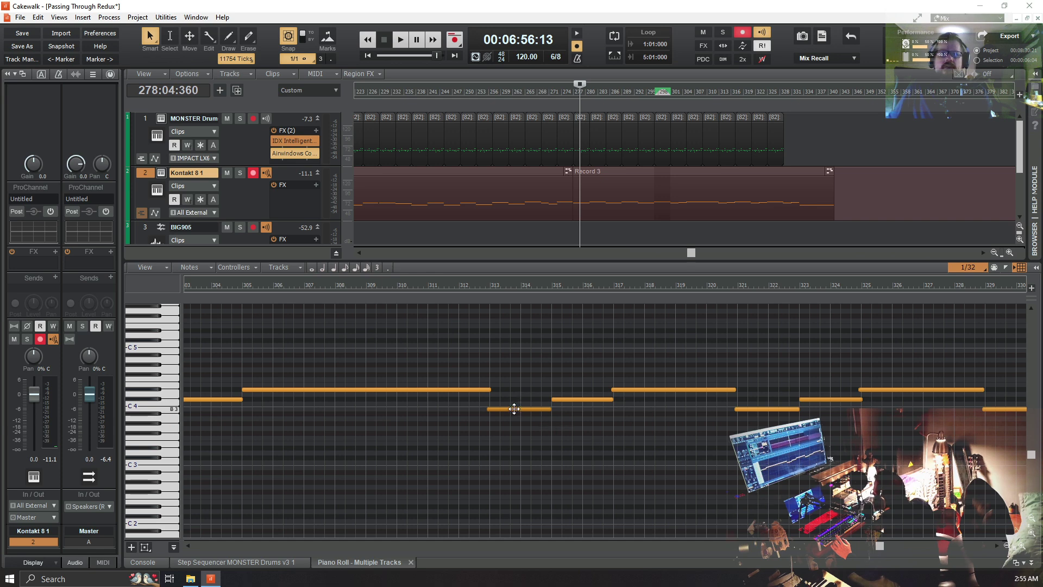
{"action": "left_click_drag", "start_coordinate": [514, 409], "coordinate": [517, 409]}
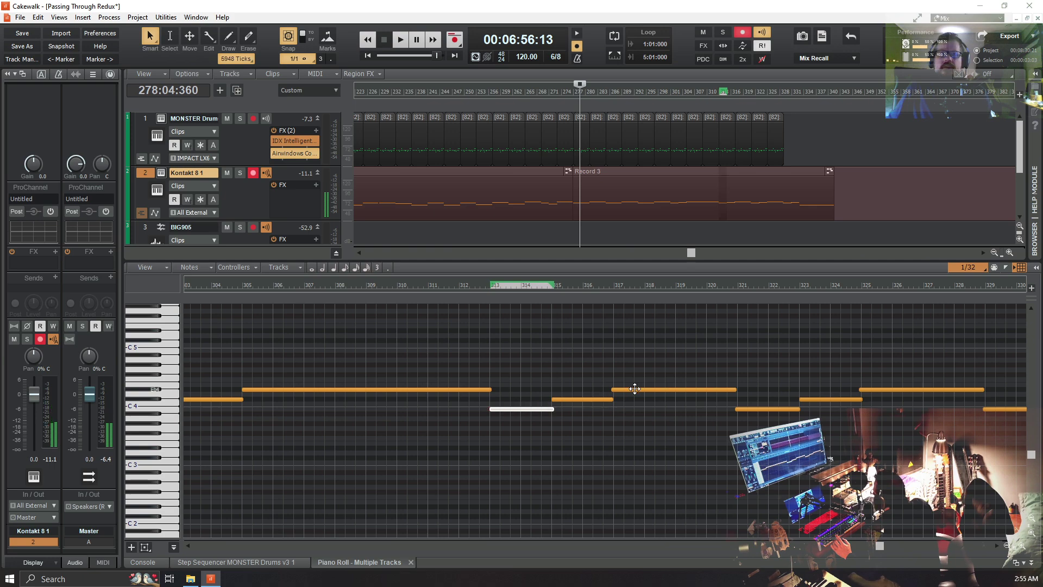
{"action": "left_click_drag", "start_coordinate": [635, 388], "coordinate": [637, 387]}
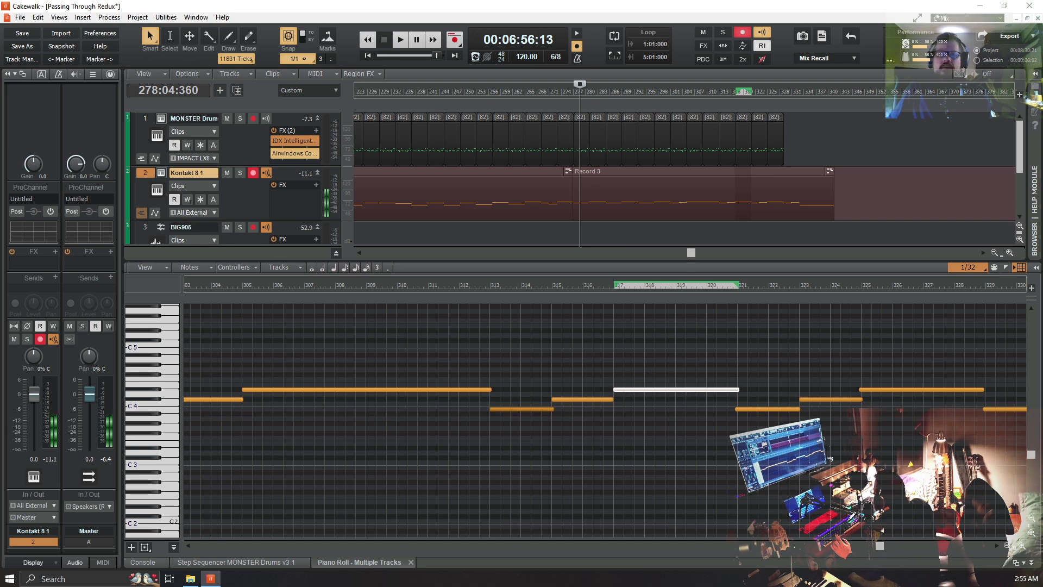
{"action": "left_click", "coordinate": [759, 409]}
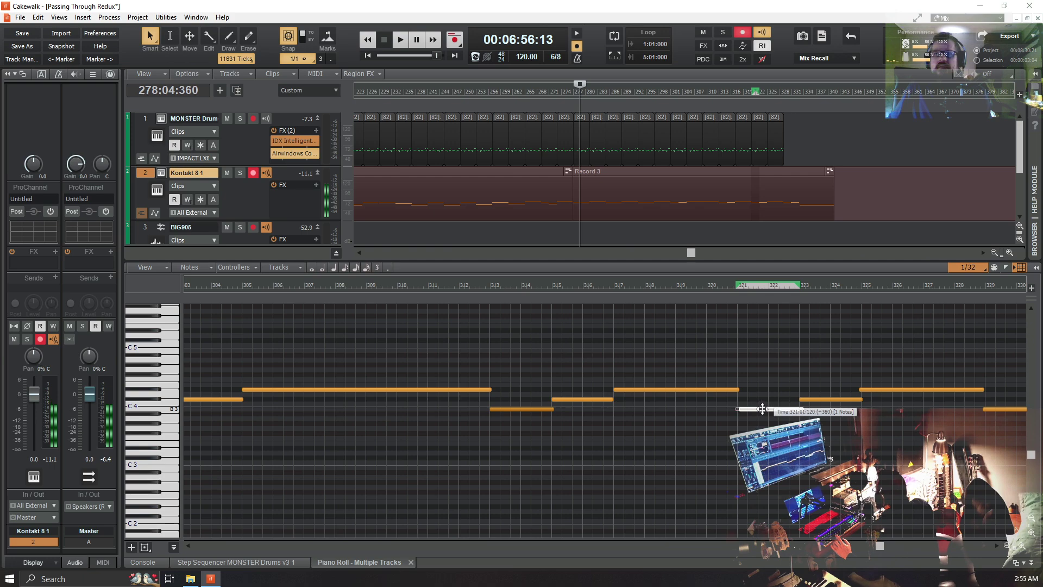
{"action": "left_click_drag", "start_coordinate": [759, 409], "coordinate": [763, 411]}
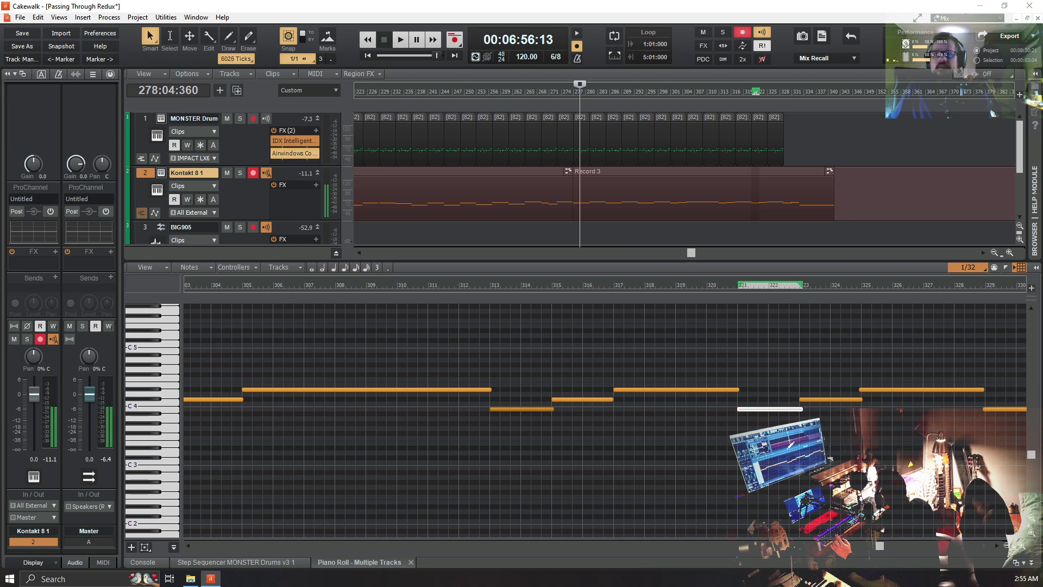
Nudge the notes starting around measures 325, 329 and 331 individually slightly later
{"action": "left_click_drag", "start_coordinate": [880, 546], "coordinate": [905, 550]}
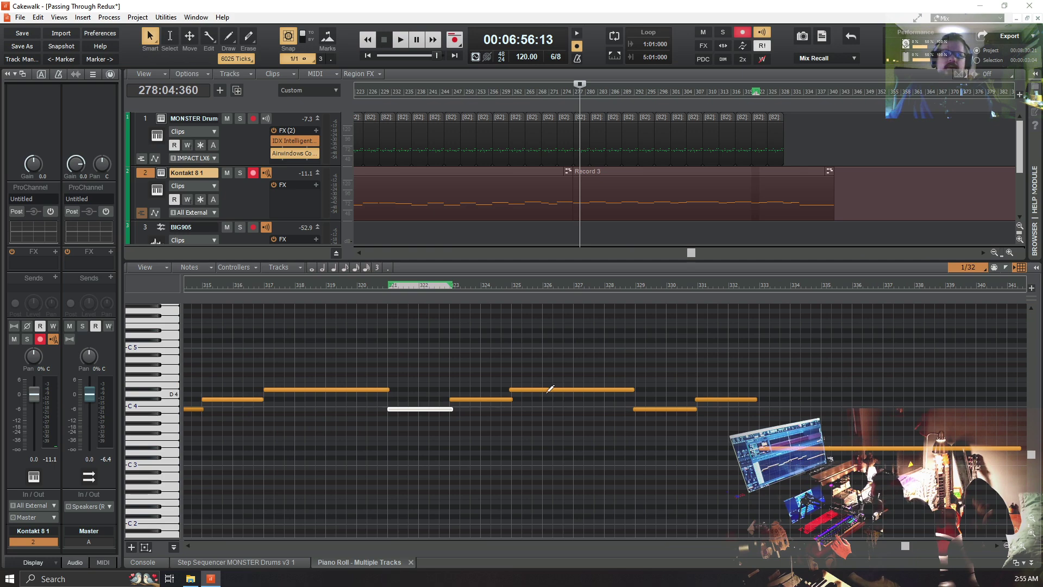
{"action": "left_click_drag", "start_coordinate": [551, 390], "coordinate": [557, 389]}
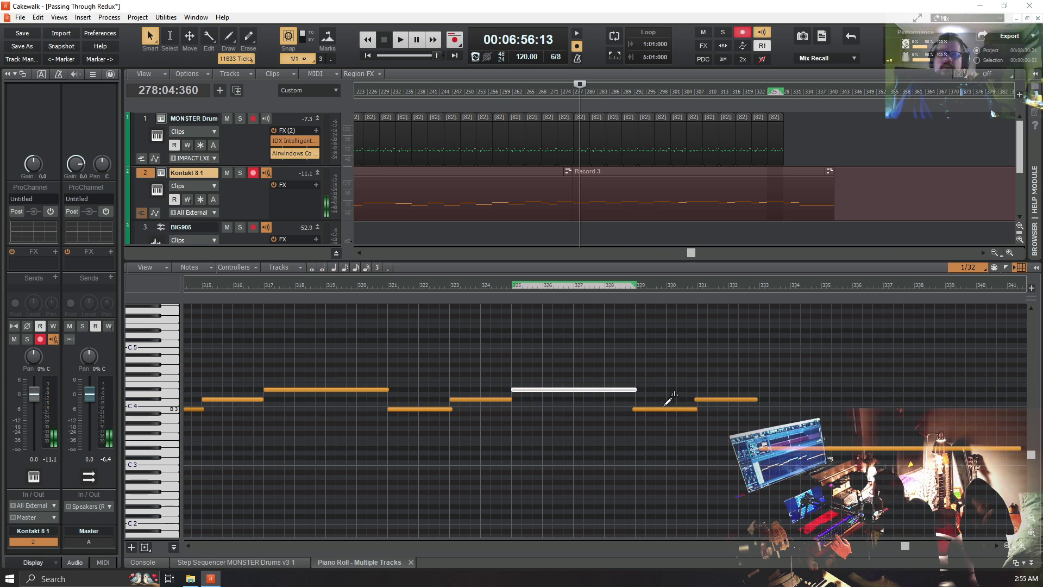
{"action": "left_click_drag", "start_coordinate": [663, 408], "coordinate": [664, 410]}
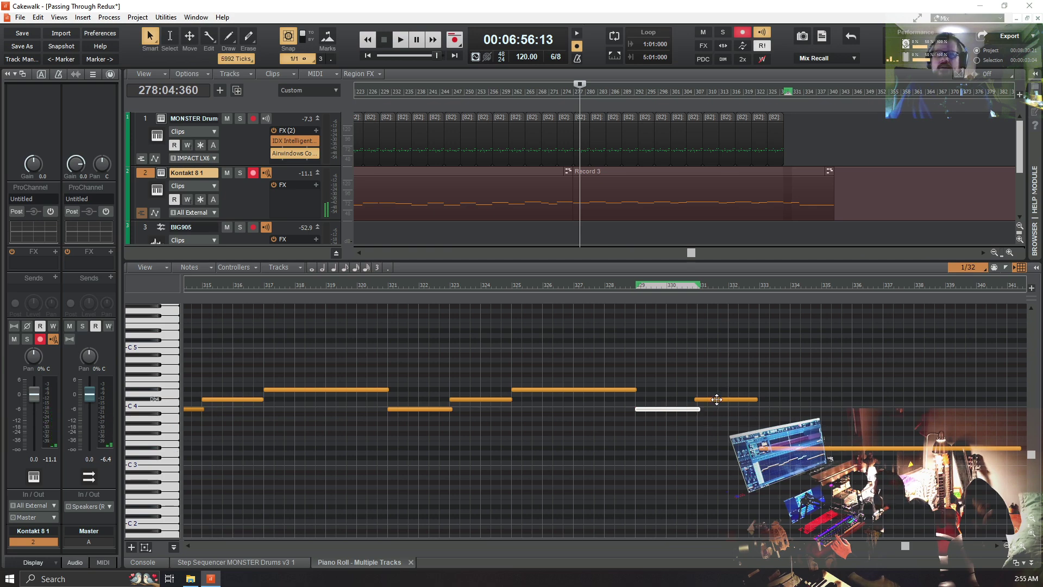
{"action": "left_click_drag", "start_coordinate": [718, 399], "coordinate": [724, 400]}
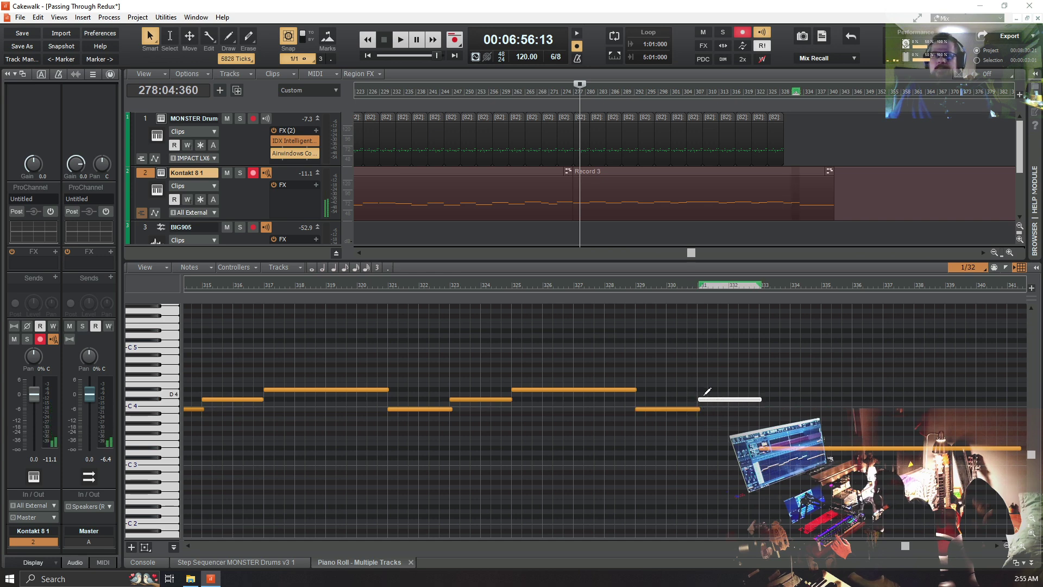
Shorten the end of the note leading into measure 331 and move the following note's start to 331:01:000
{"action": "left_click", "coordinate": [699, 285]}
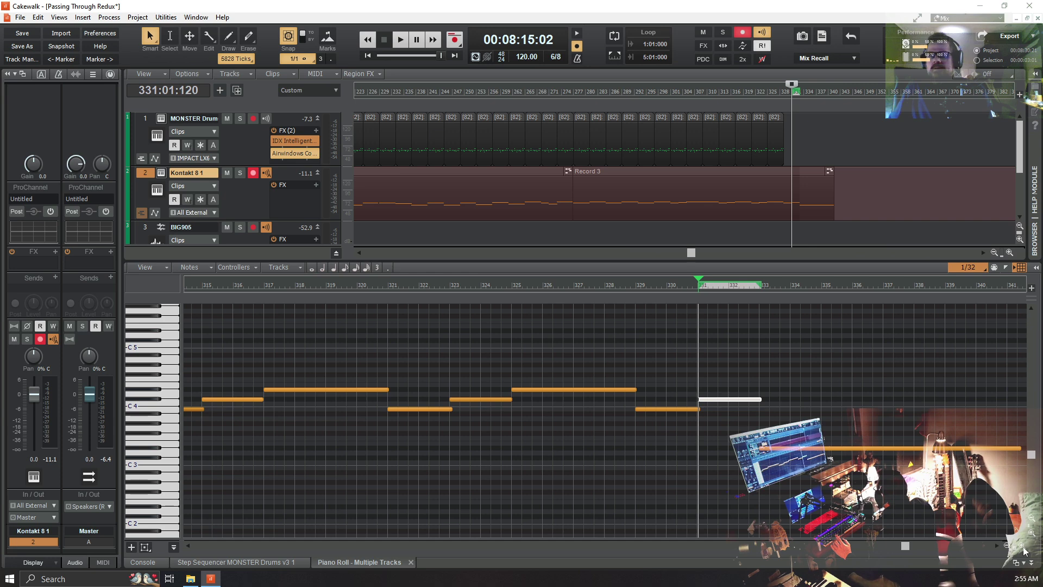
{"action": "left_click", "coordinate": [1023, 545]}
{"action": "left_click", "coordinate": [1022, 545]}
{"action": "left_click", "coordinate": [1022, 546]}
{"action": "left_click", "coordinate": [1022, 545]}
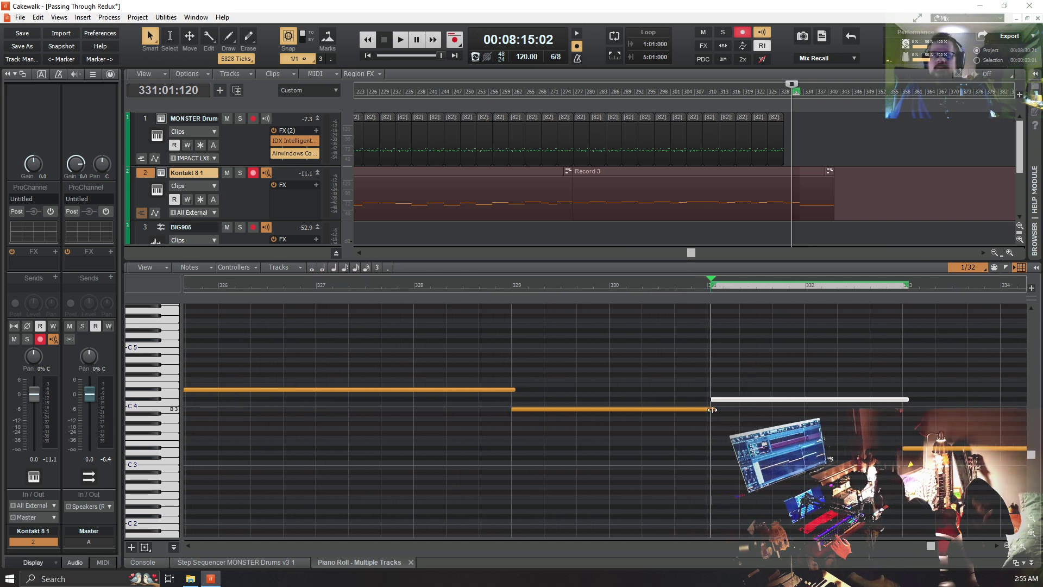
{"action": "left_click_drag", "start_coordinate": [712, 410], "coordinate": [729, 400]}
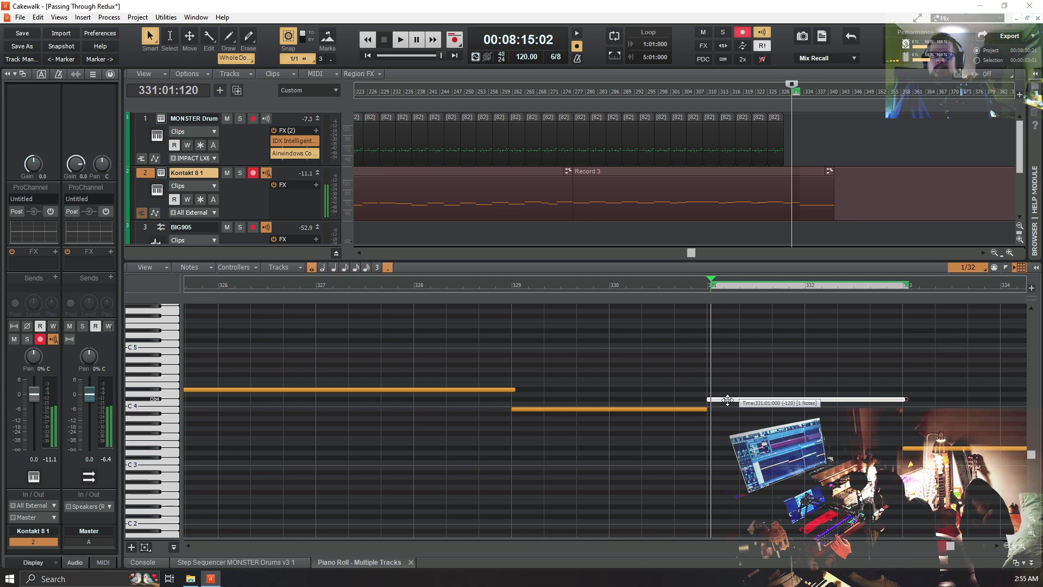
Clear the note selection and inspect the long Kontakt 8 1 notes between measures 232 and 239
{"action": "left_click_drag", "start_coordinate": [947, 545], "coordinate": [784, 572]}
{"action": "left_click_drag", "start_coordinate": [778, 572], "coordinate": [728, 572]}
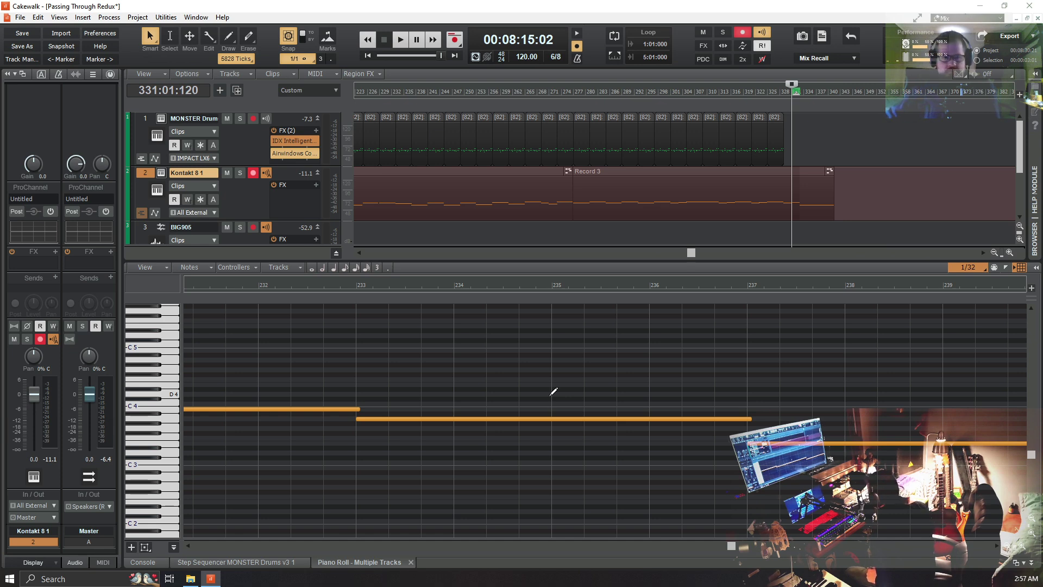
{"action": "key", "text": "ctrl+shift+a"}
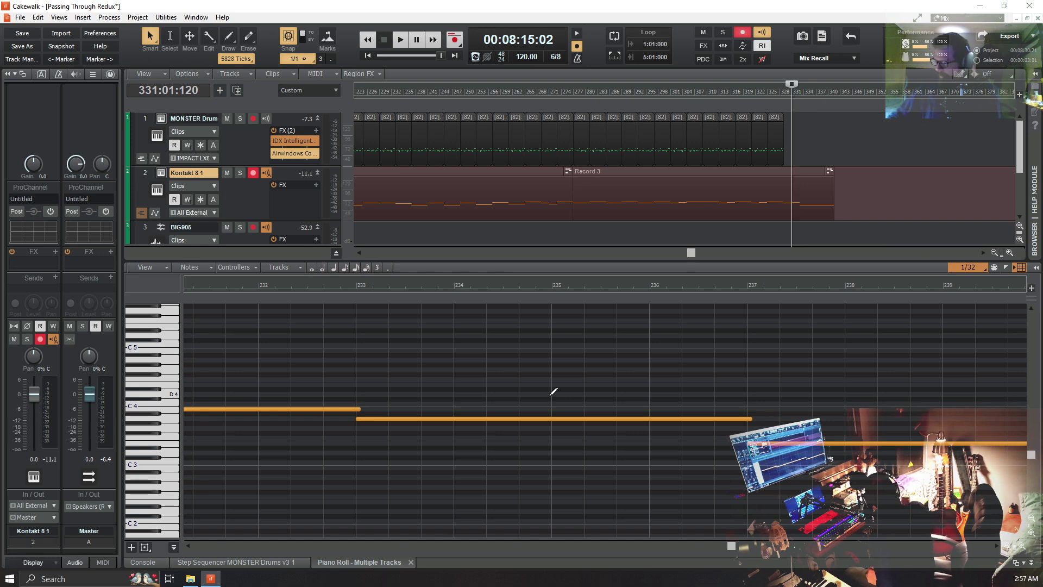
{"action": "left_click", "coordinate": [530, 417]}
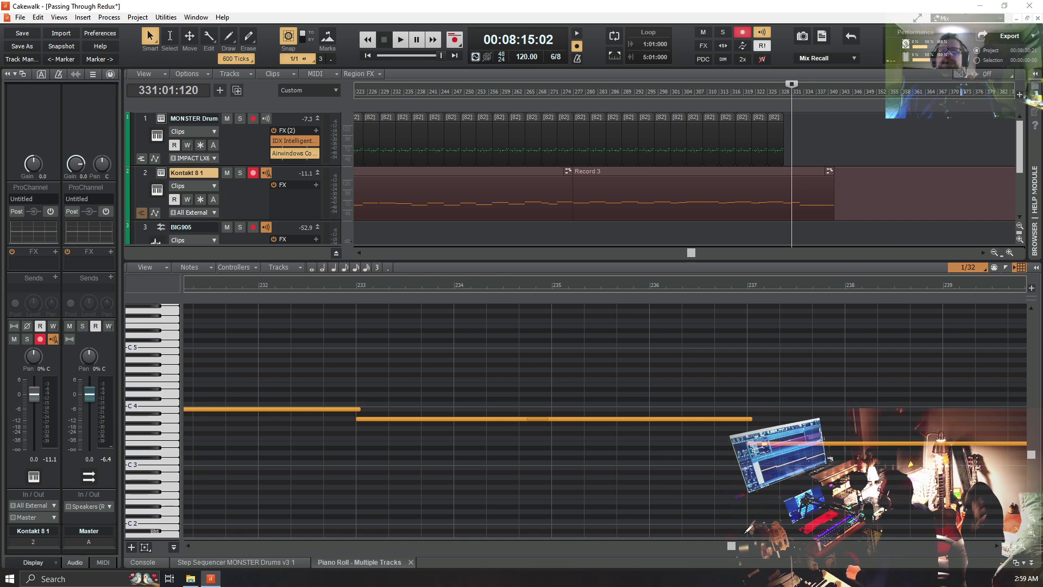
Examine the earlier Kontakt 8 1 notes from measure 138 onward, widening the overview to measure 239
{"action": "left_click_drag", "start_coordinate": [734, 546], "coordinate": [526, 579]}
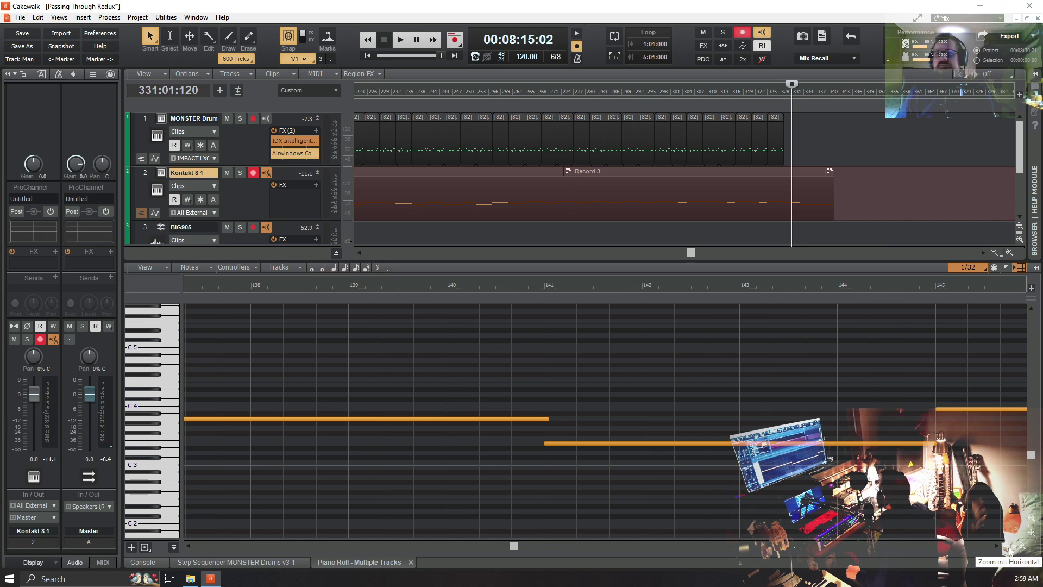
{"action": "left_click", "coordinate": [1006, 549]}
{"action": "left_click", "coordinate": [1007, 549]}
{"action": "left_click", "coordinate": [1006, 548]}
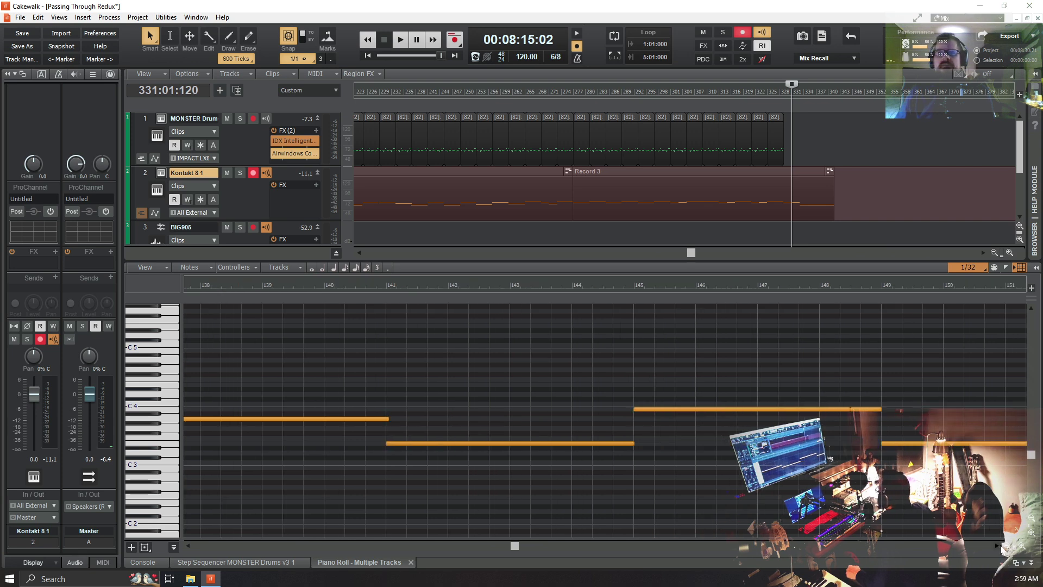
{"action": "left_click", "coordinate": [1007, 548]}
{"action": "left_click", "coordinate": [1006, 548]}
{"action": "left_click", "coordinate": [1006, 549]}
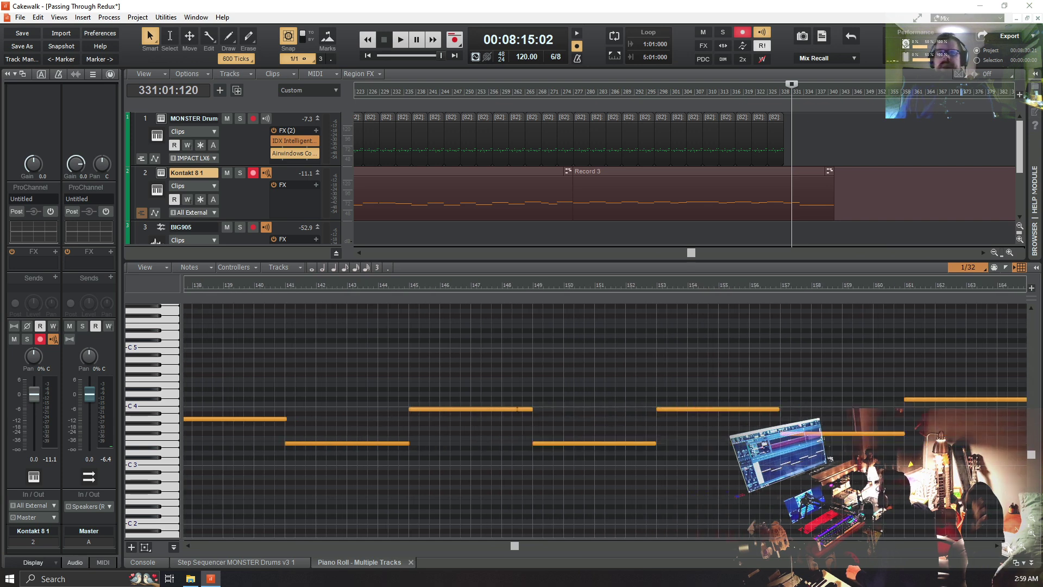
{"action": "left_click", "coordinate": [1006, 548]}
{"action": "left_click", "coordinate": [1006, 548]}
{"action": "left_click", "coordinate": [1007, 549]}
{"action": "left_click", "coordinate": [1006, 549]}
{"action": "left_click", "coordinate": [1006, 549]}
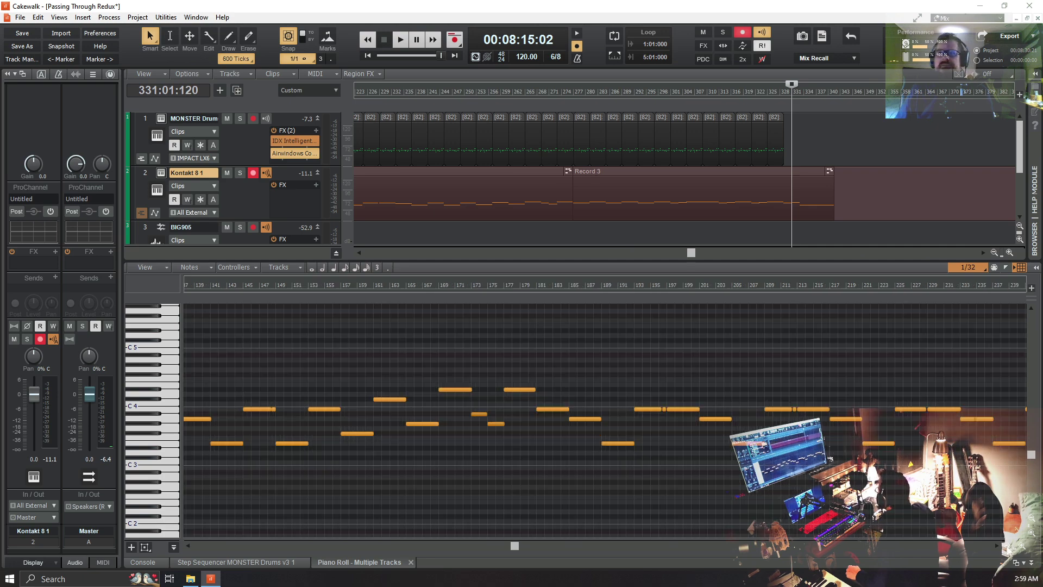
Examine the complete Kontakt 8 1 note sequence in the Piano Roll, from measure 1 to beyond measure 331
{"action": "left_click", "coordinate": [1006, 548]}
{"action": "left_click", "coordinate": [1007, 549]}
{"action": "left_click", "coordinate": [1007, 549]}
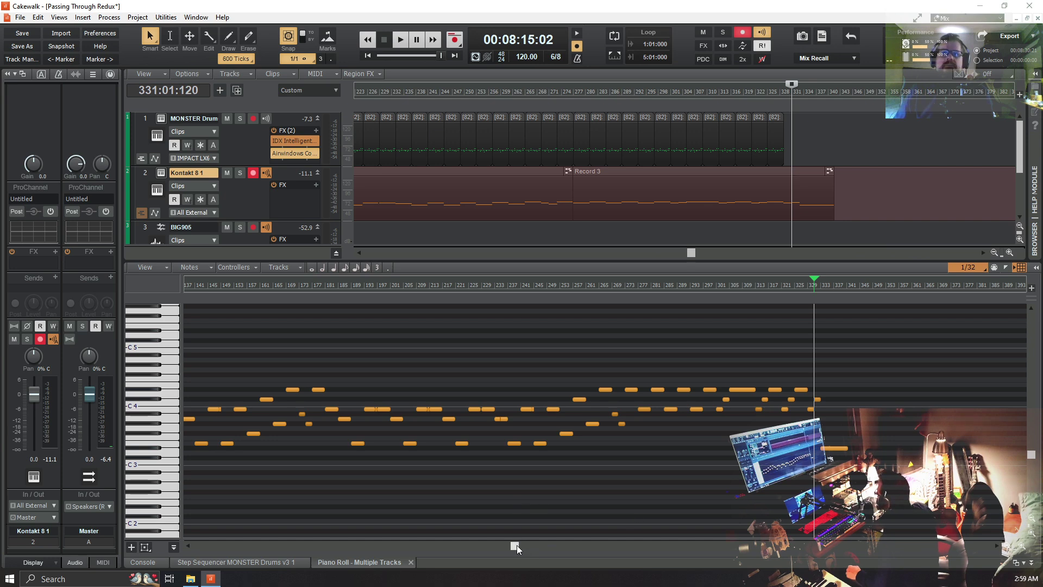
{"action": "left_click_drag", "start_coordinate": [516, 545], "coordinate": [179, 562]}
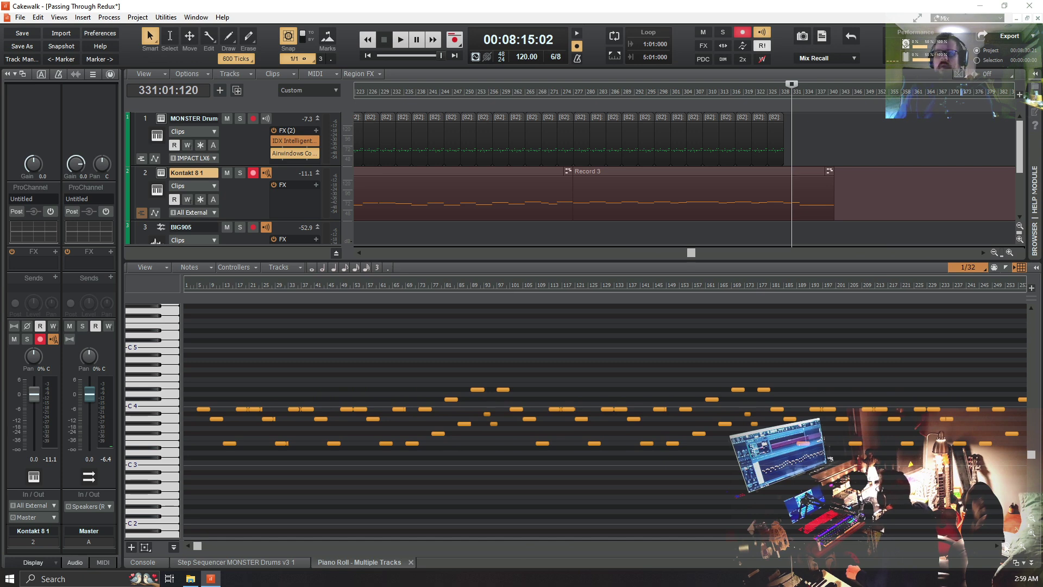
{"action": "left_click", "coordinate": [1008, 549]}
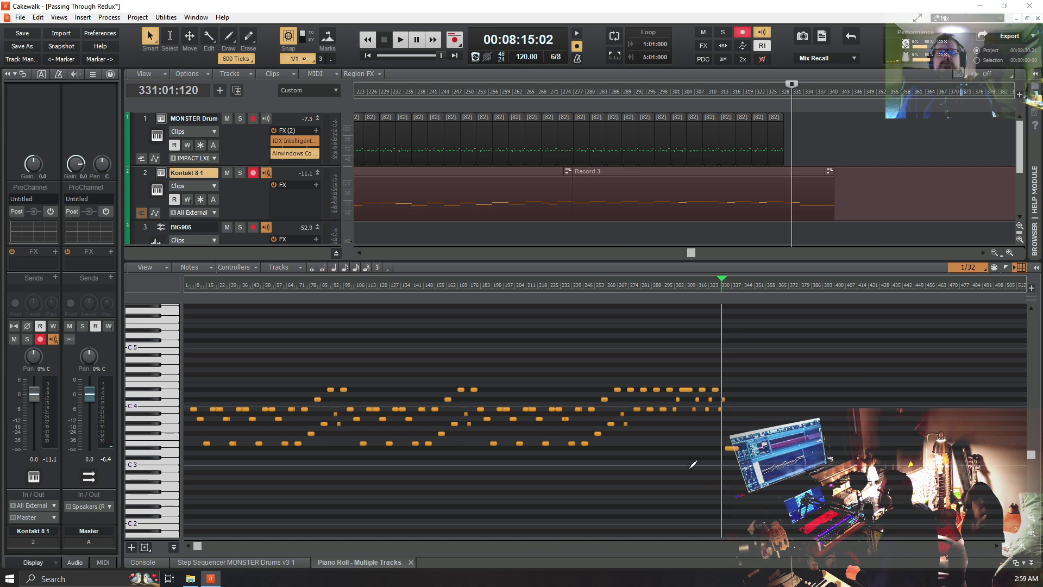
Disarm recording on the Kontakt 8 1 track, review the full arrangement from measure 1, and save the project
{"action": "left_click", "coordinate": [256, 173]}
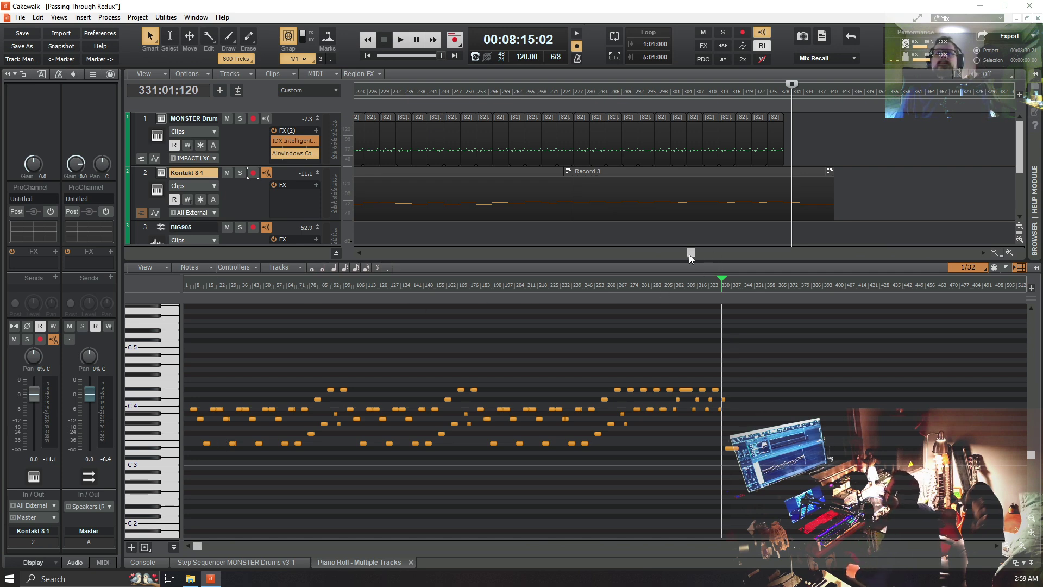
{"action": "left_click_drag", "start_coordinate": [690, 253], "coordinate": [364, 260]}
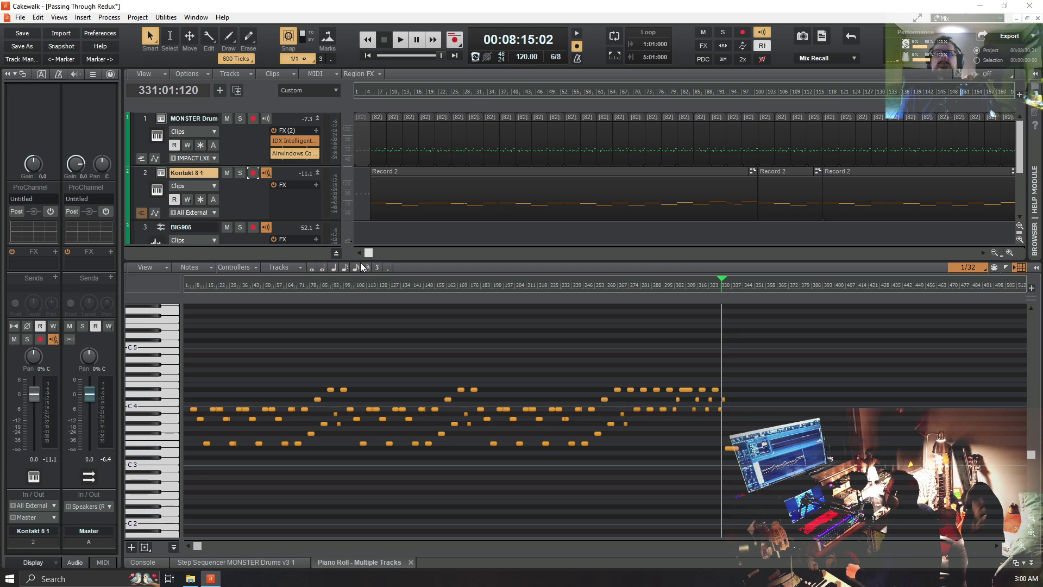
{"action": "left_click", "coordinate": [994, 253]}
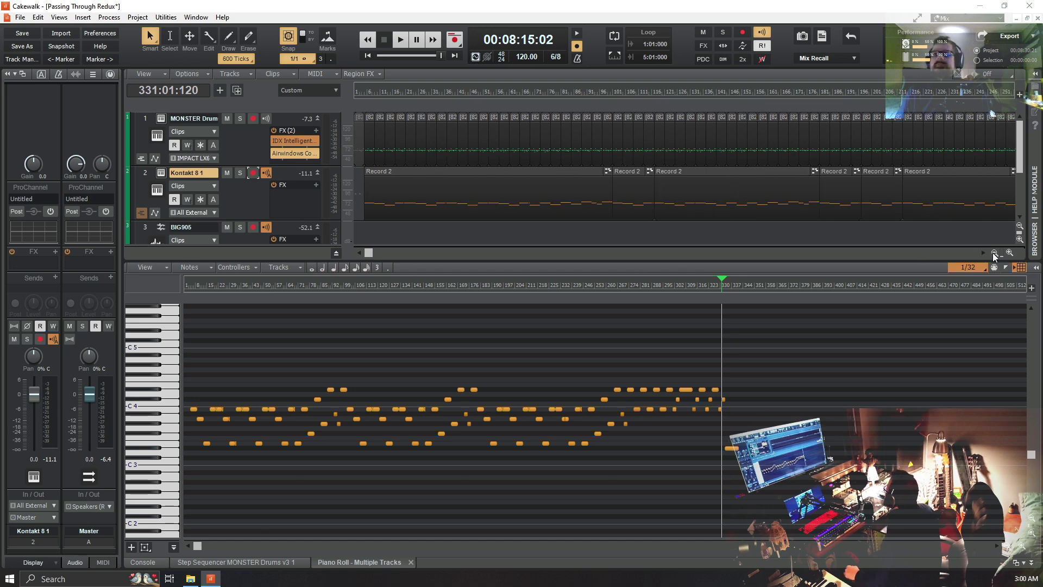
{"action": "left_click", "coordinate": [993, 253]}
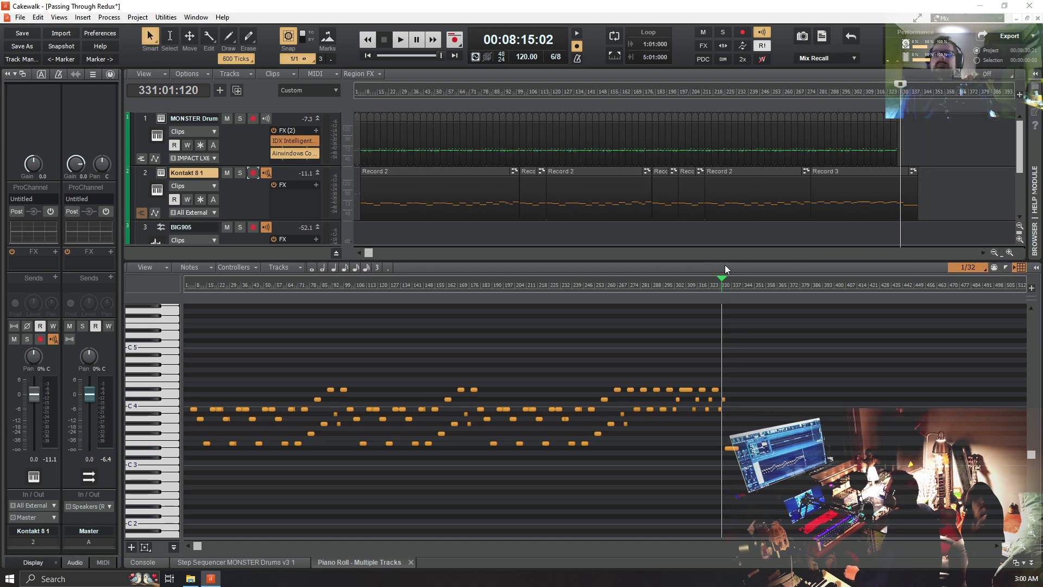
{"action": "left_click_drag", "start_coordinate": [368, 250], "coordinate": [330, 261]}
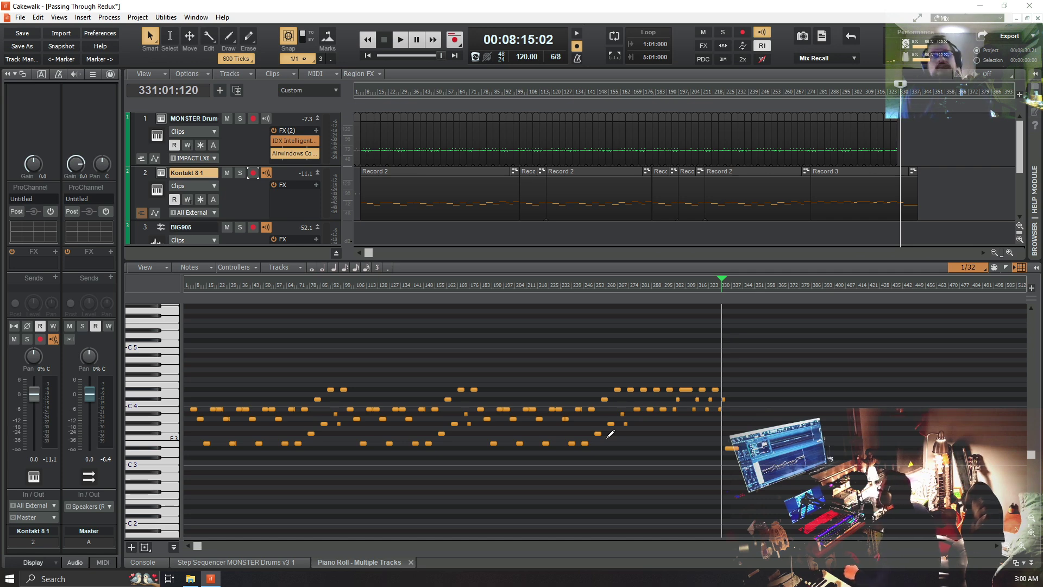
{"action": "left_click", "coordinate": [31, 35]}
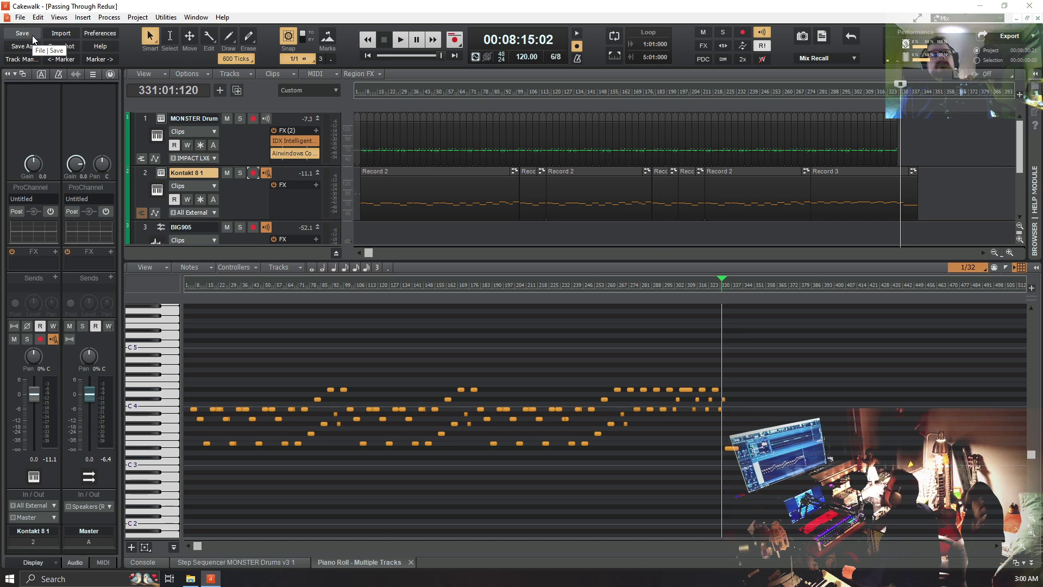